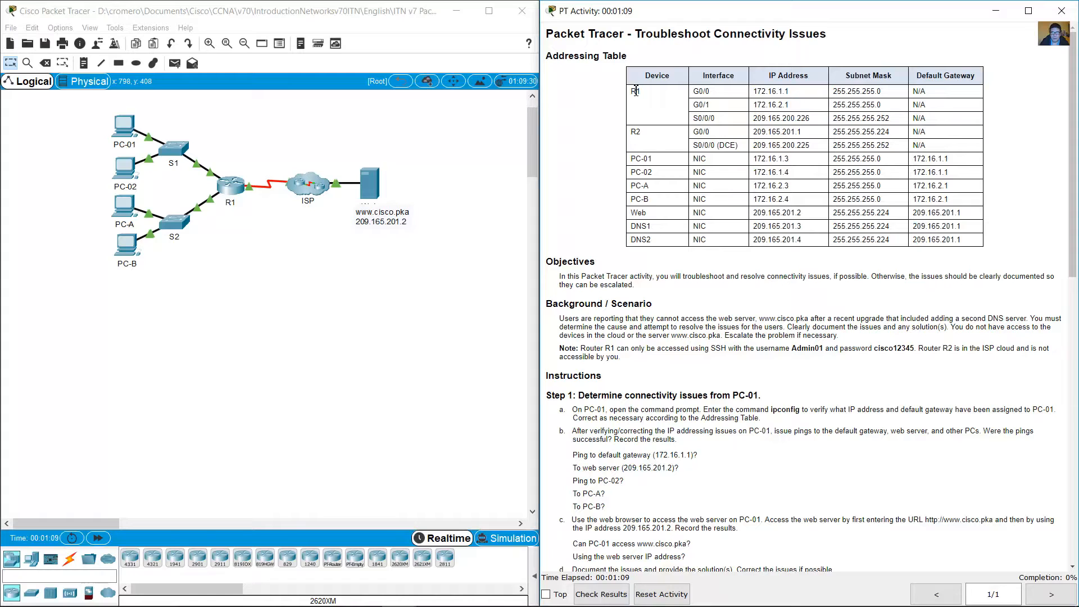
Step: Compare the addressing table entries for the routers, PCs, web server and DNS servers with the devices in the topology
{"action": "left_click_drag", "start_coordinate": [636, 91], "coordinate": [763, 144]}
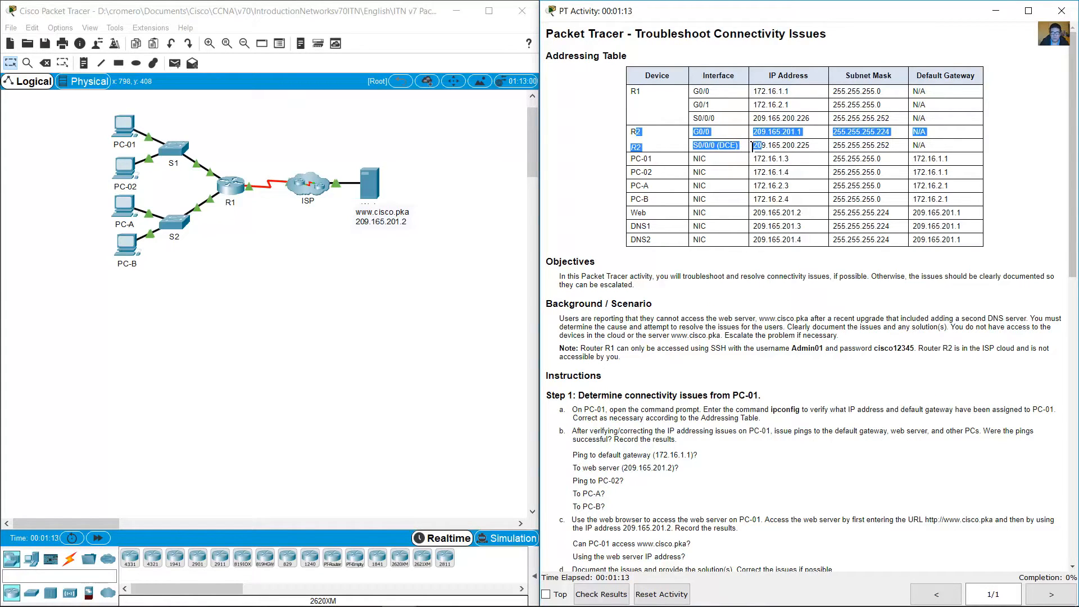
{"action": "left_click", "coordinate": [551, 147]}
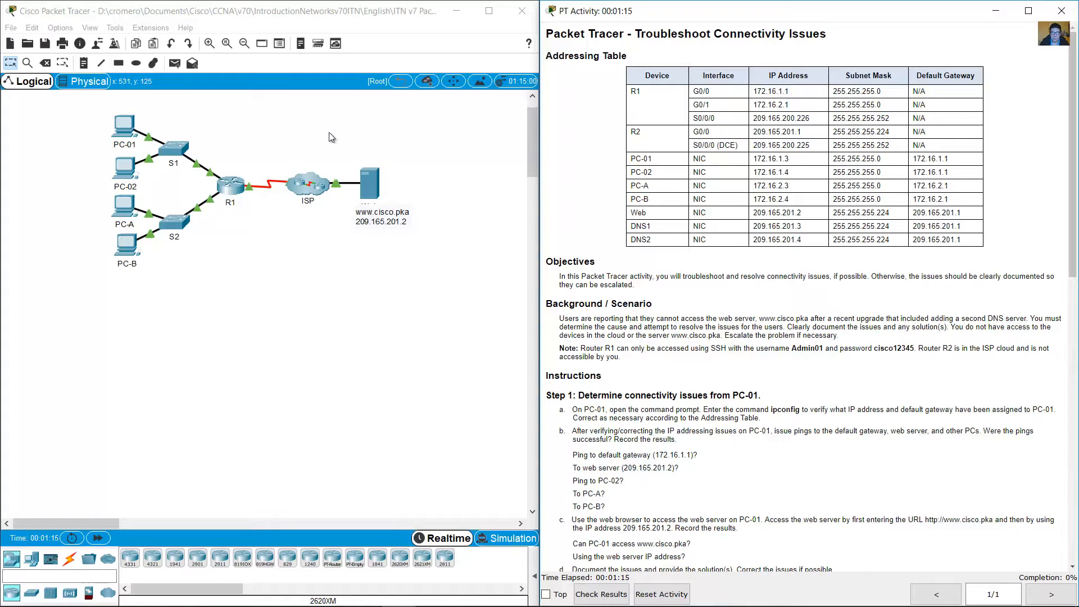
{"action": "left_click_drag", "start_coordinate": [329, 132], "coordinate": [302, 227]}
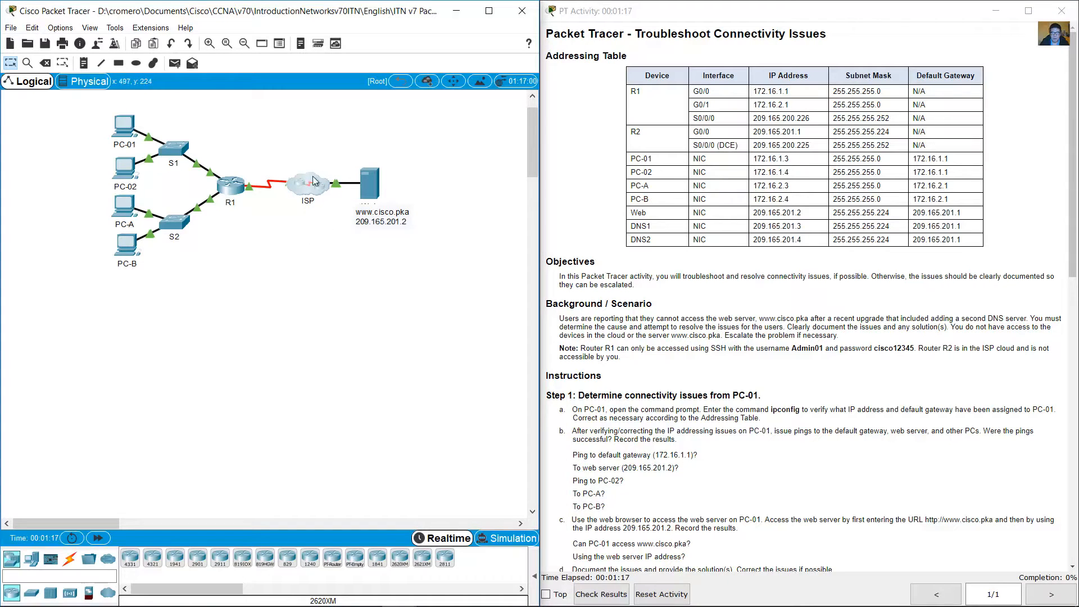
{"action": "left_click", "coordinate": [639, 158]}
{"action": "left_click_drag", "start_coordinate": [632, 159], "coordinate": [709, 184]}
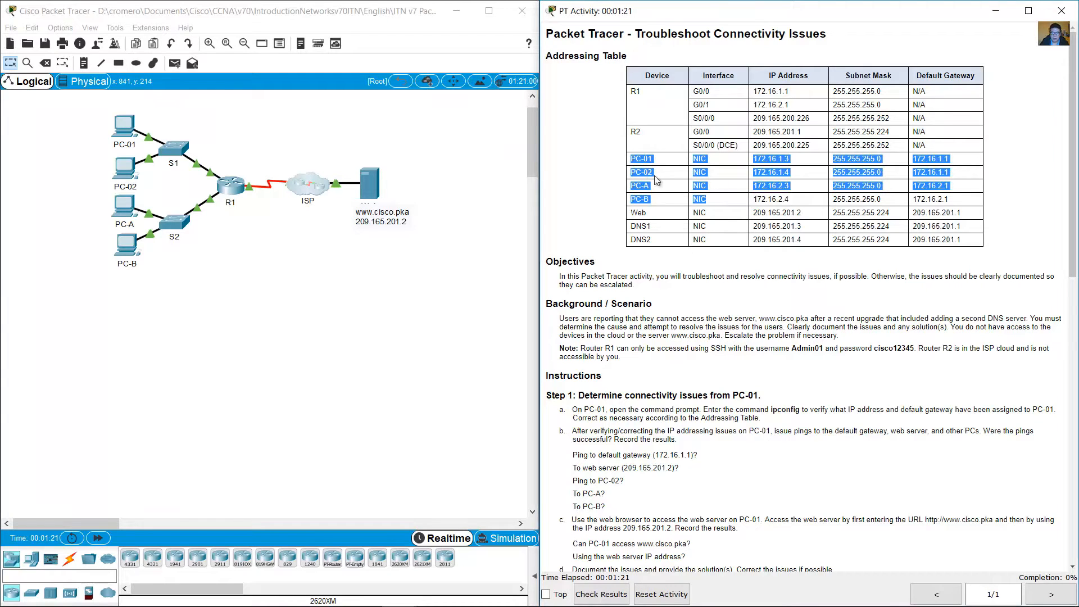
{"action": "left_click", "coordinate": [62, 144]}
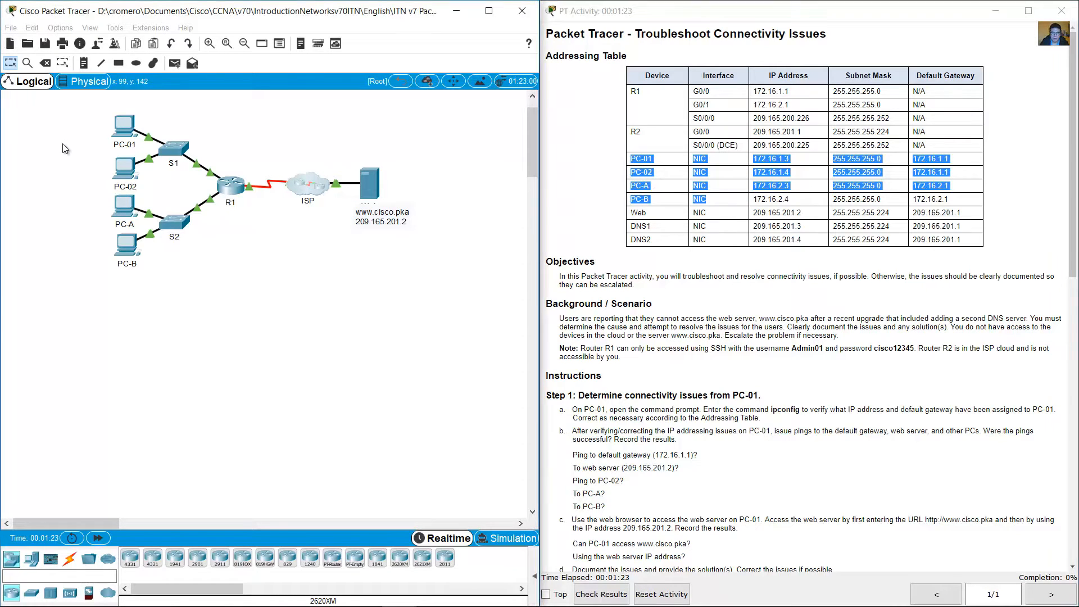
{"action": "left_click_drag", "start_coordinate": [69, 119], "coordinate": [156, 285]}
{"action": "left_click", "coordinate": [682, 226]}
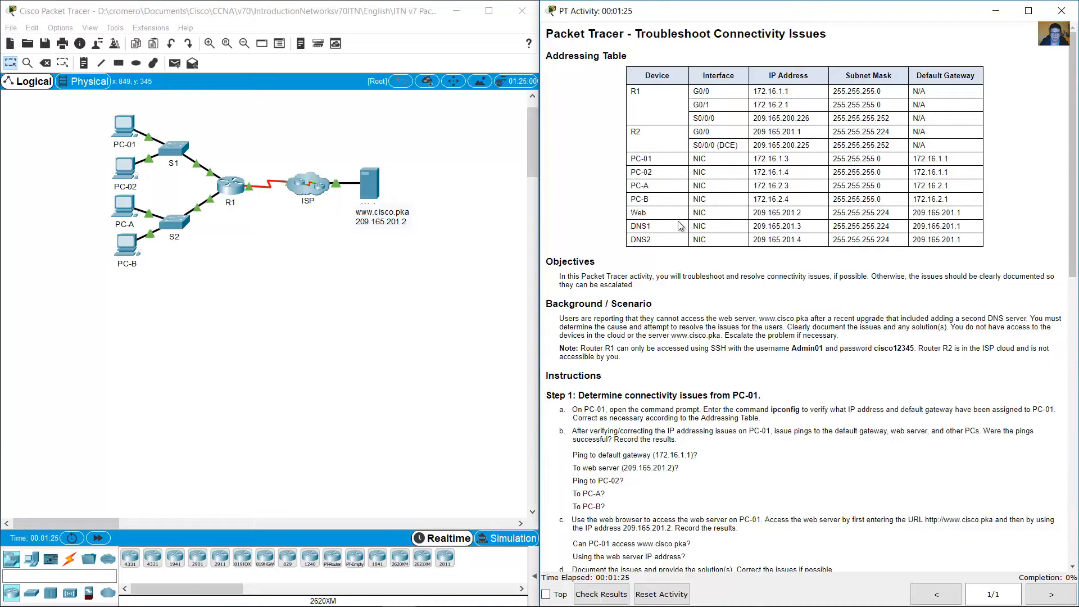
{"action": "left_click_drag", "start_coordinate": [636, 213], "coordinate": [878, 213]}
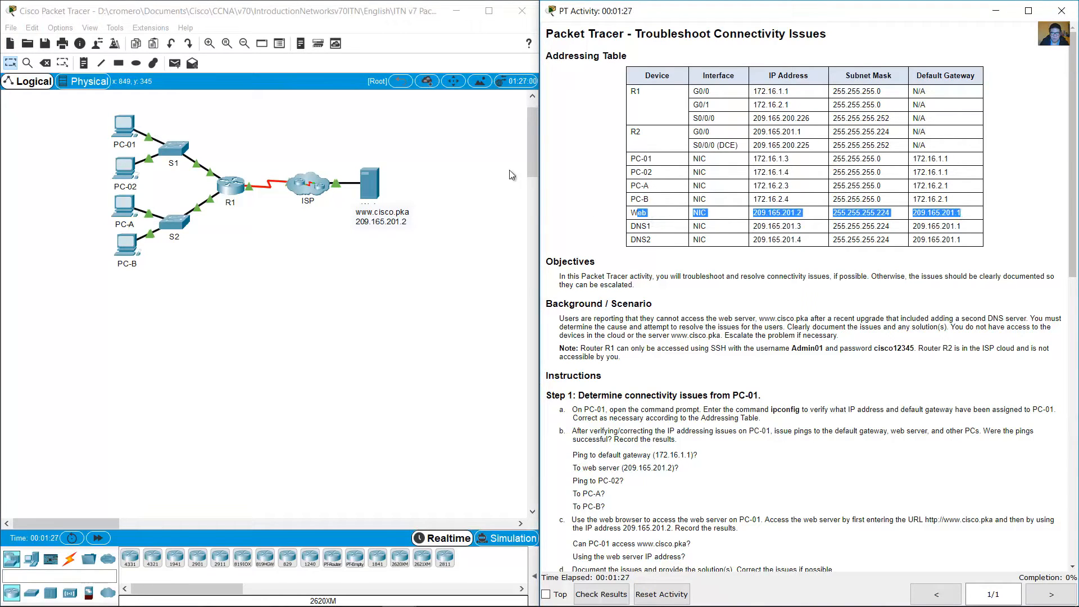
{"action": "left_click", "coordinate": [445, 134]}
{"action": "left_click_drag", "start_coordinate": [445, 134], "coordinate": [373, 235]}
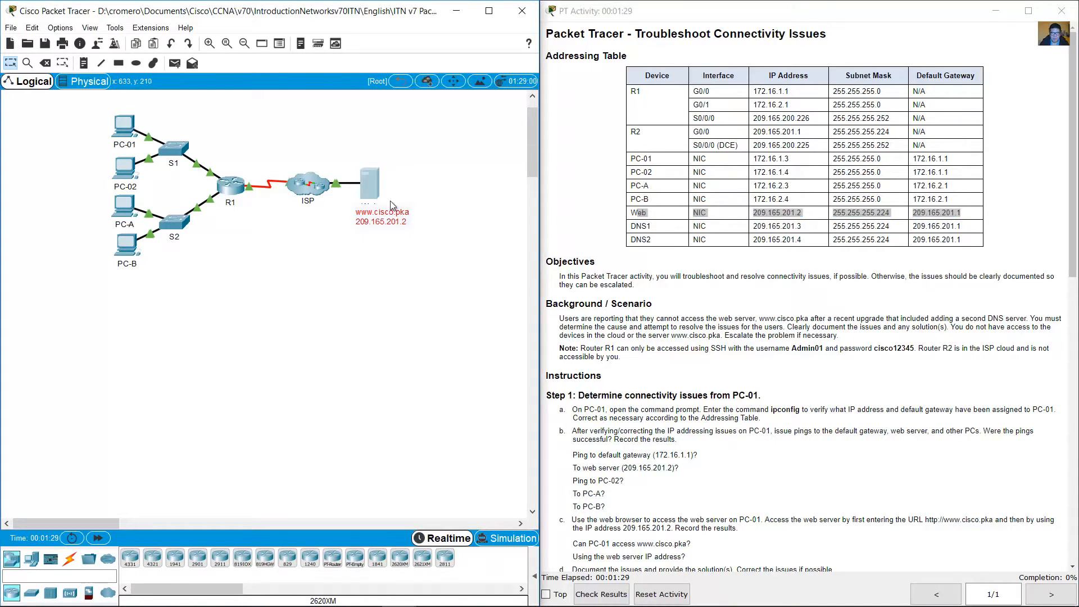
{"action": "left_click_drag", "start_coordinate": [632, 221], "coordinate": [980, 249]}
{"action": "left_click", "coordinate": [325, 140]}
{"action": "left_click_drag", "start_coordinate": [329, 123], "coordinate": [287, 242]}
{"action": "left_click", "coordinate": [503, 172]}
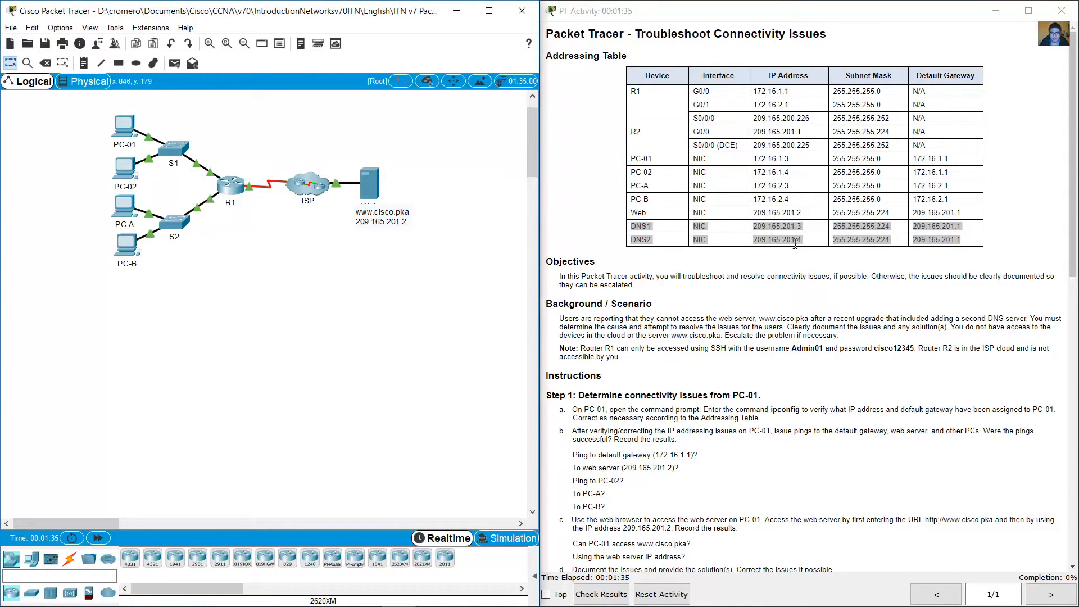
Step: Read the background scenario and the Step 1 instructions for determining connectivity issues from PC-01
{"action": "scroll", "coordinate": [573, 165], "scroll_direction": "down", "scroll_amount": 3}
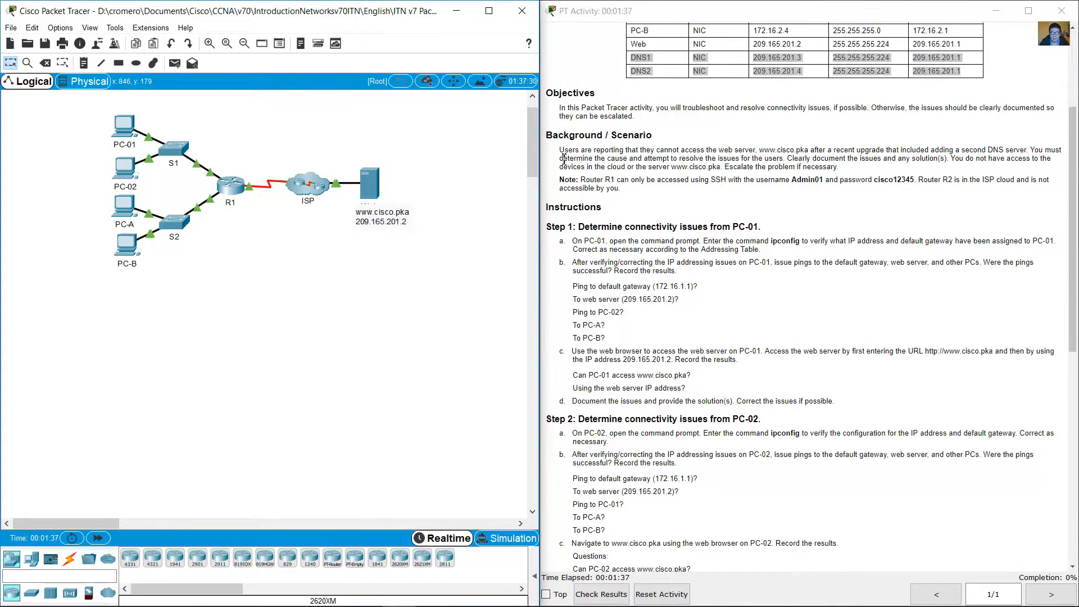
{"action": "left_click_drag", "start_coordinate": [560, 151], "coordinate": [885, 151]}
{"action": "left_click", "coordinate": [823, 166]}
{"action": "scroll", "coordinate": [815, 168], "scroll_direction": "down", "scroll_amount": 4}
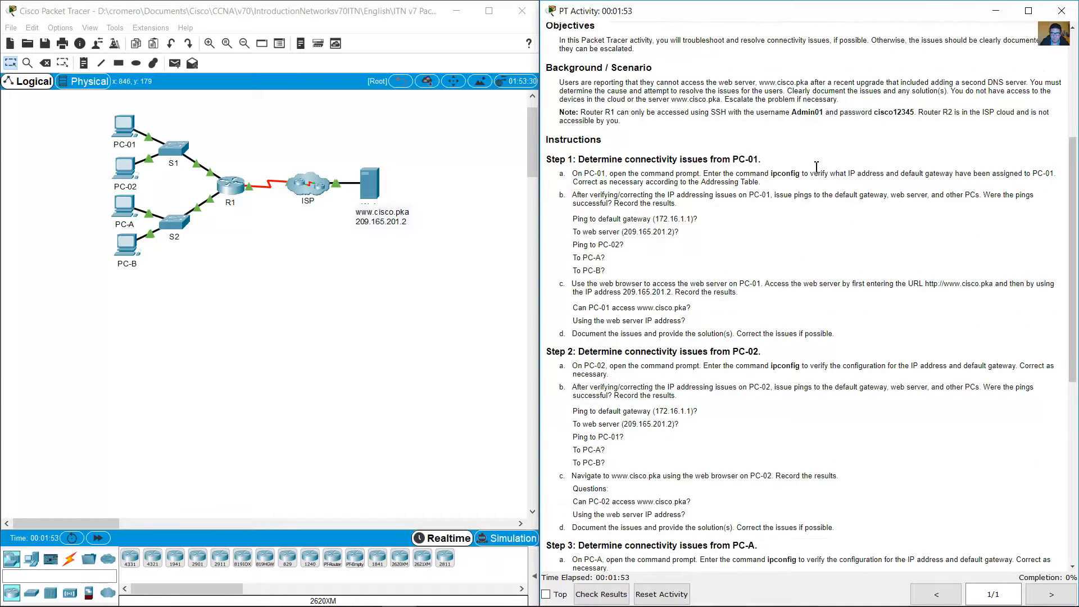
{"action": "scroll", "coordinate": [814, 165], "scroll_direction": "down", "scroll_amount": 1}
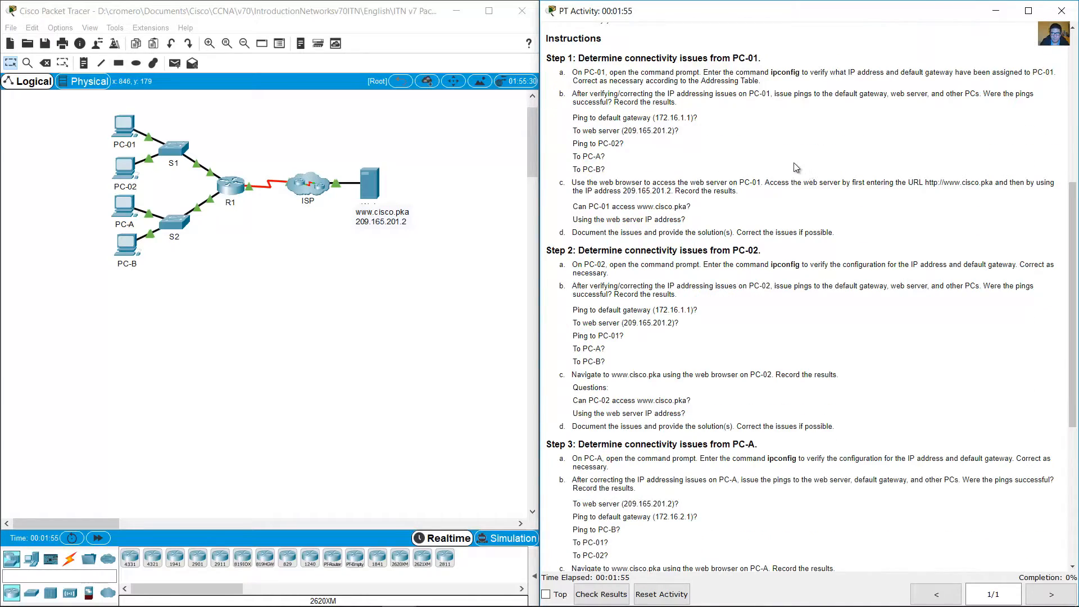
{"action": "left_click_drag", "start_coordinate": [582, 56], "coordinate": [764, 61]}
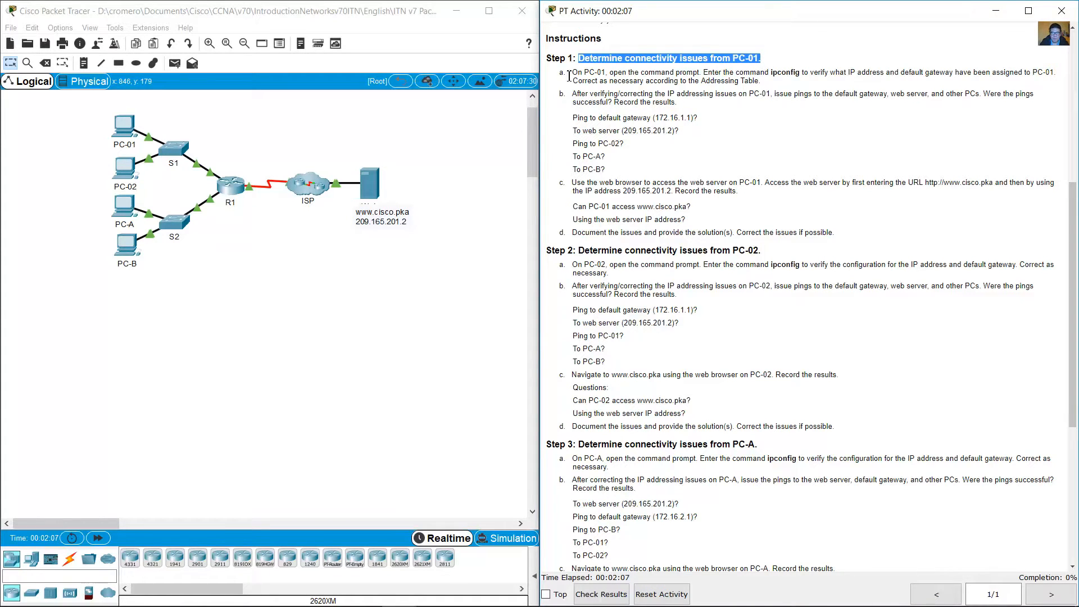
{"action": "left_click_drag", "start_coordinate": [568, 76], "coordinate": [700, 73]}
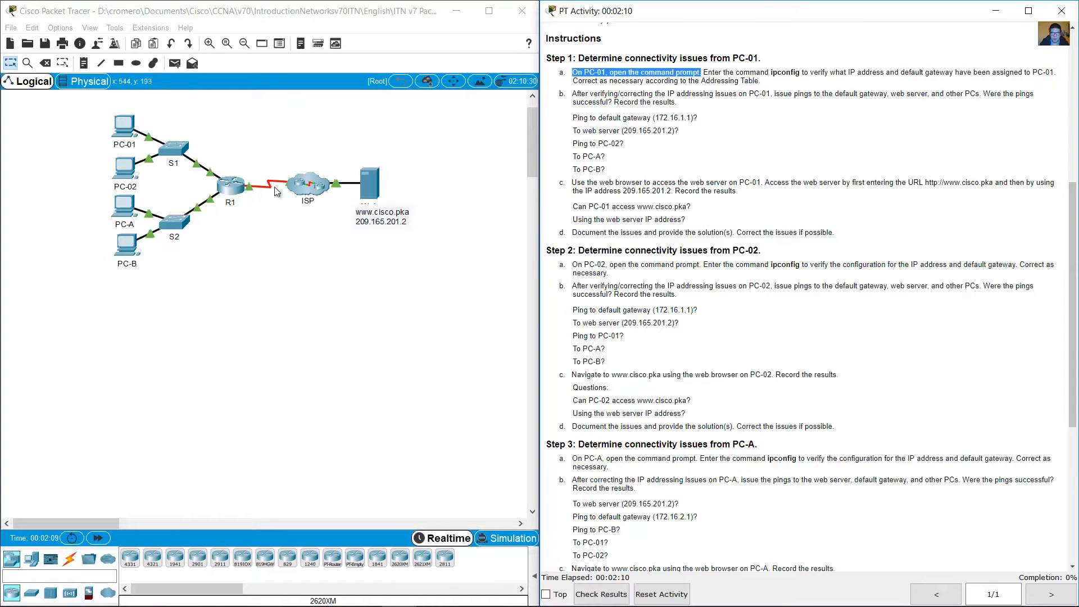
Step: Open the Command Prompt on PC-01, with its device window moved clear of the instructions and enlarged
{"action": "left_click", "coordinate": [125, 122]}
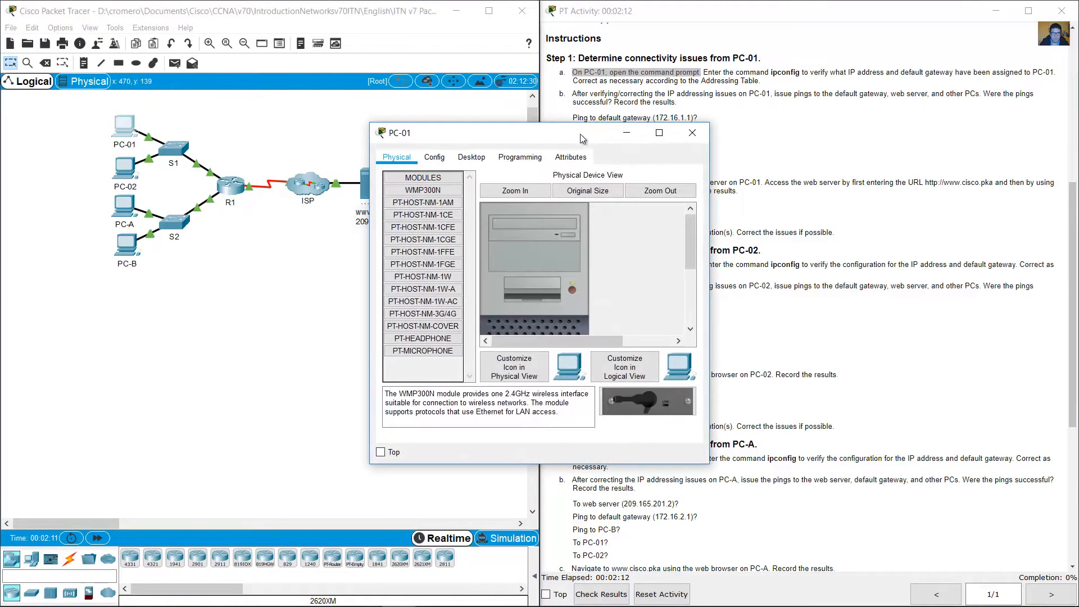
{"action": "left_click_drag", "start_coordinate": [582, 135], "coordinate": [224, 268]}
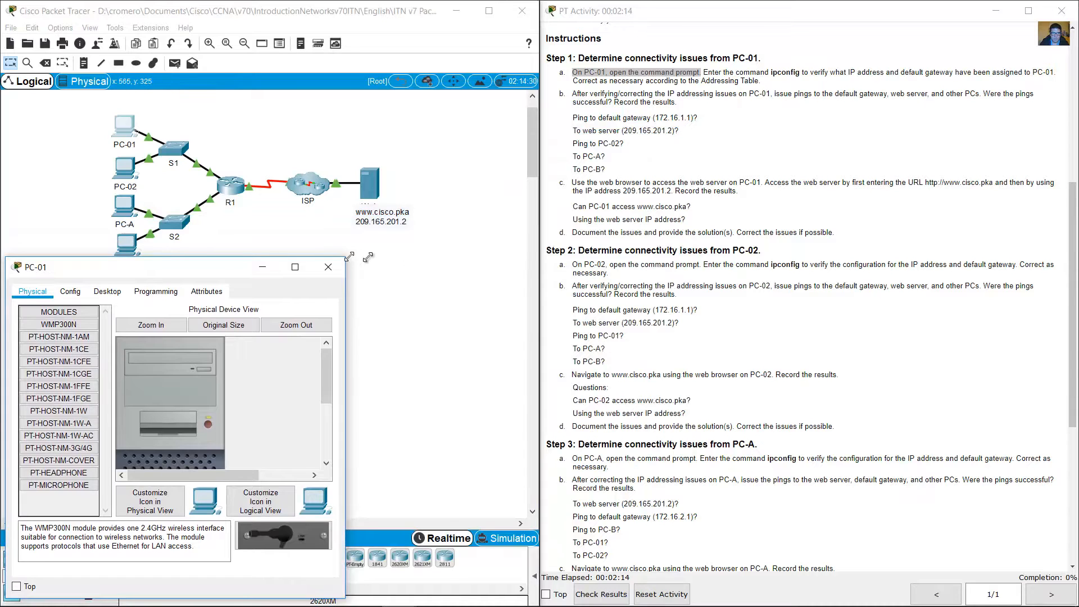
{"action": "left_click_drag", "start_coordinate": [345, 258], "coordinate": [529, 253]}
{"action": "left_click", "coordinate": [110, 288]}
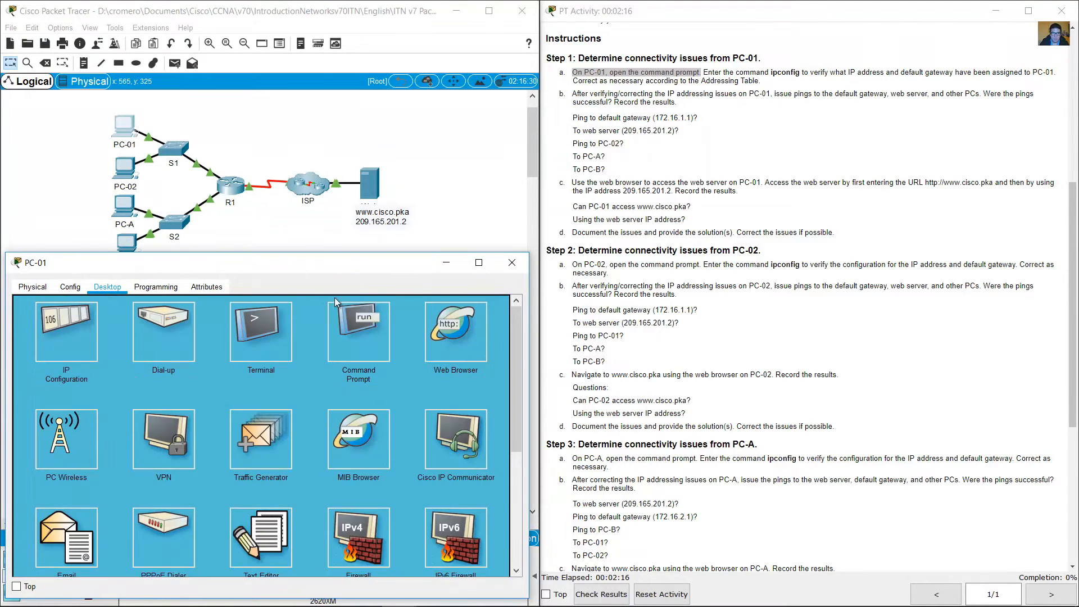
{"action": "left_click", "coordinate": [360, 349]}
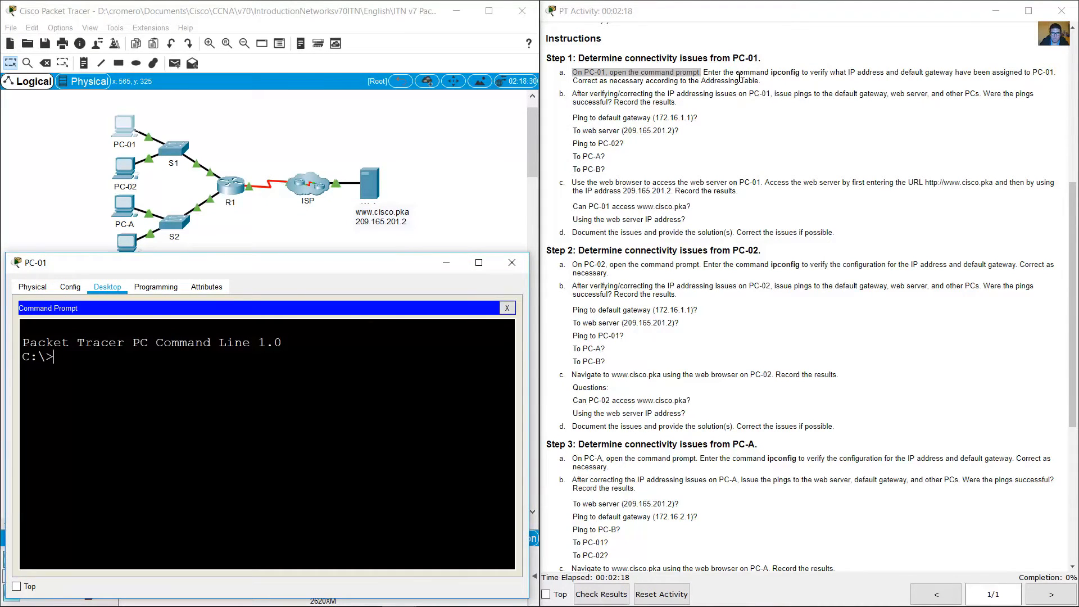
Step: Run ipconfig on PC-01 to verify its assigned IP address and default gateway
{"action": "left_click_drag", "start_coordinate": [738, 75], "coordinate": [953, 72]}
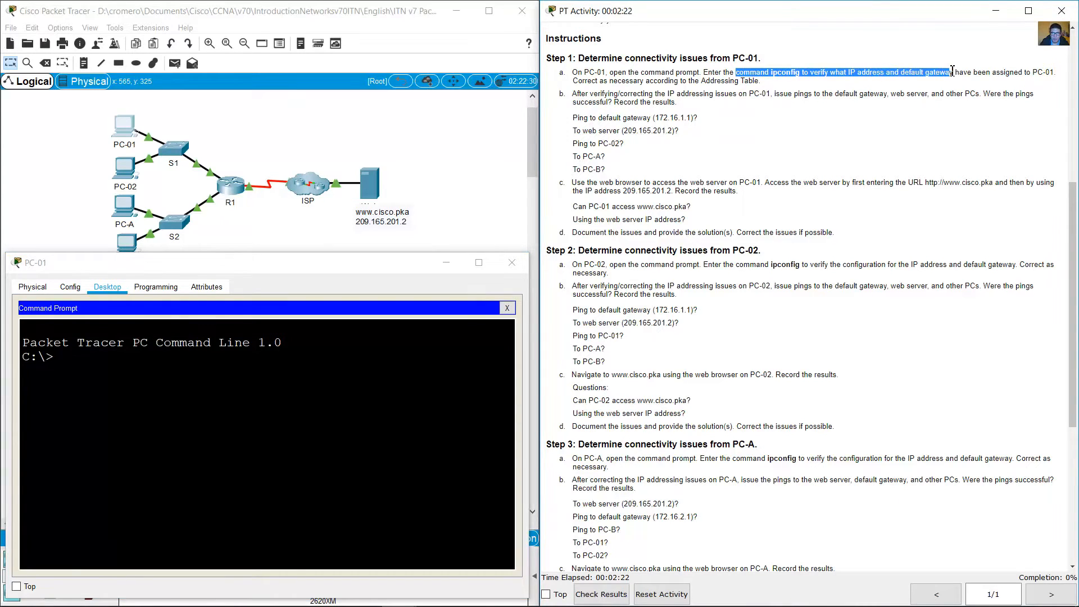
{"action": "left_click", "coordinate": [419, 409]}
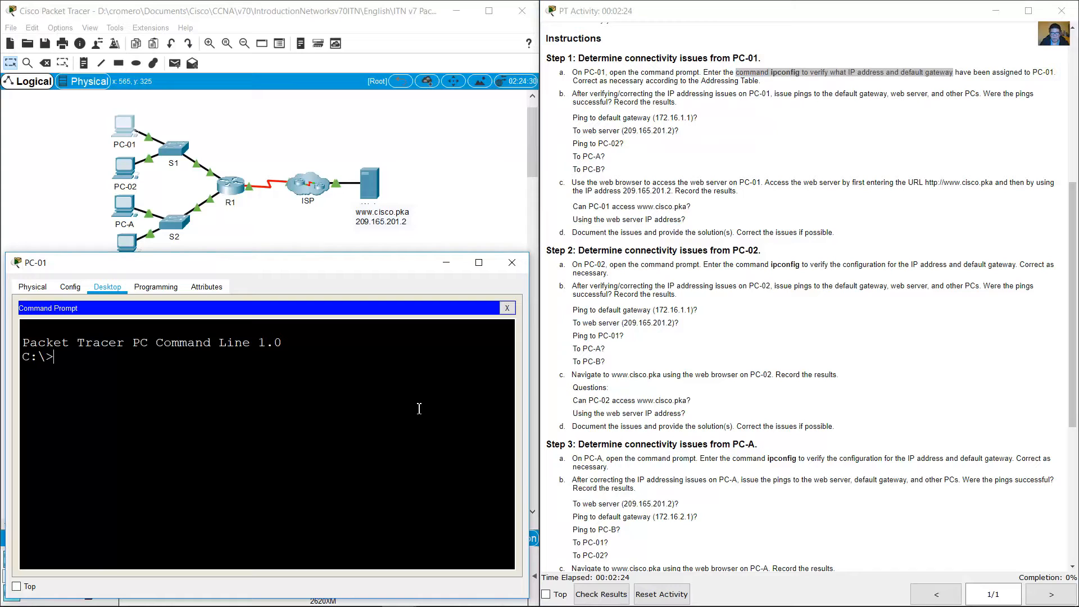
{"action": "type", "text": "ipconfig"}
{"action": "key", "text": "Return"}
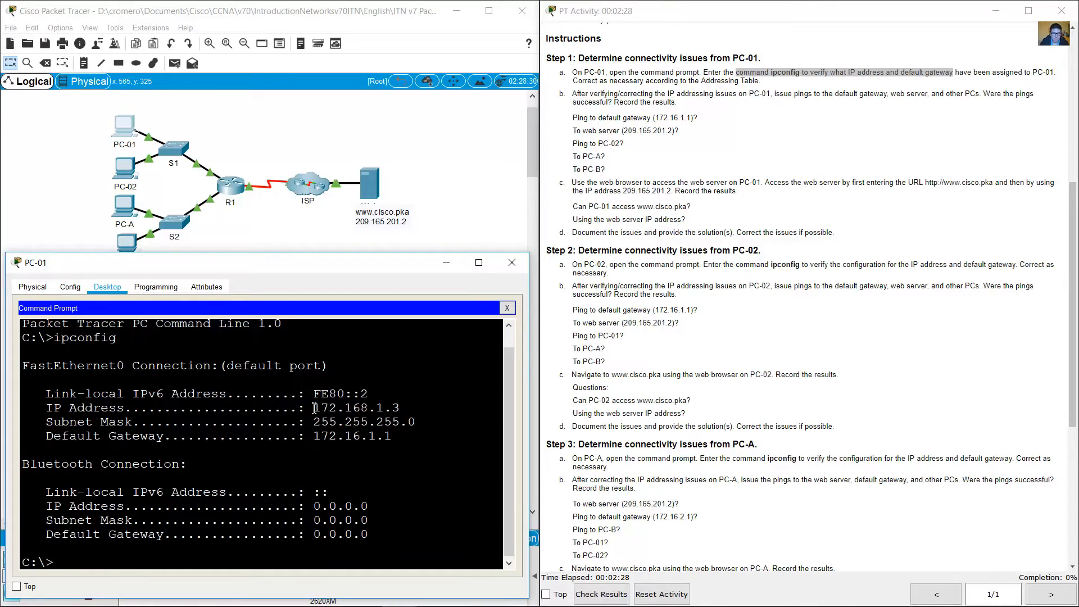
Step: Compare PC-01's reported IP address, subnet mask and default gateway with its row in the addressing table
{"action": "left_click_drag", "start_coordinate": [334, 408], "coordinate": [400, 409]}
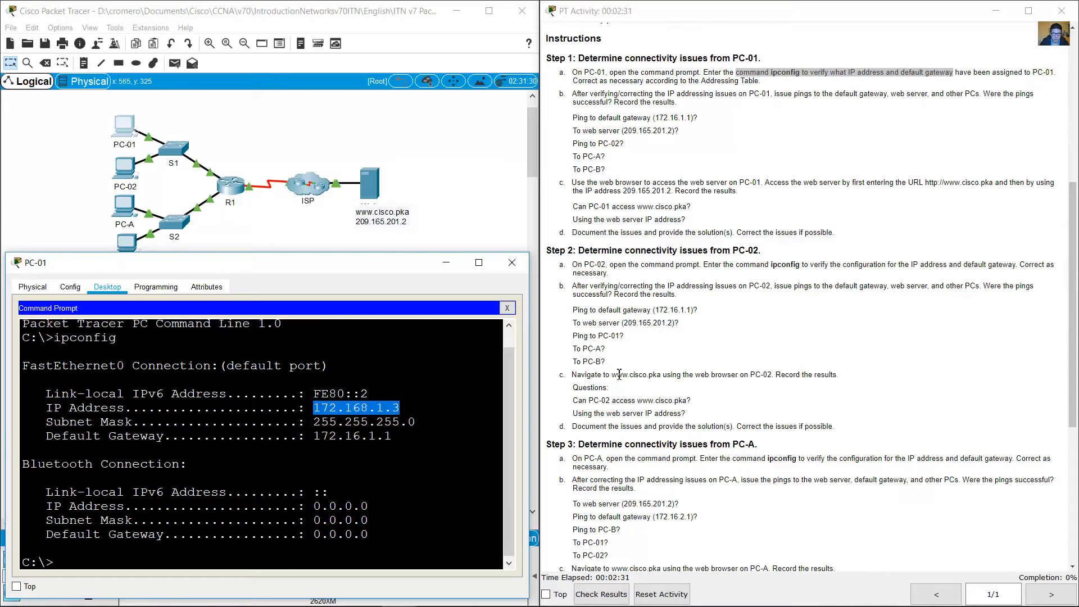
{"action": "left_click", "coordinate": [830, 326]}
{"action": "scroll", "coordinate": [830, 326], "scroll_direction": "up", "scroll_amount": 5}
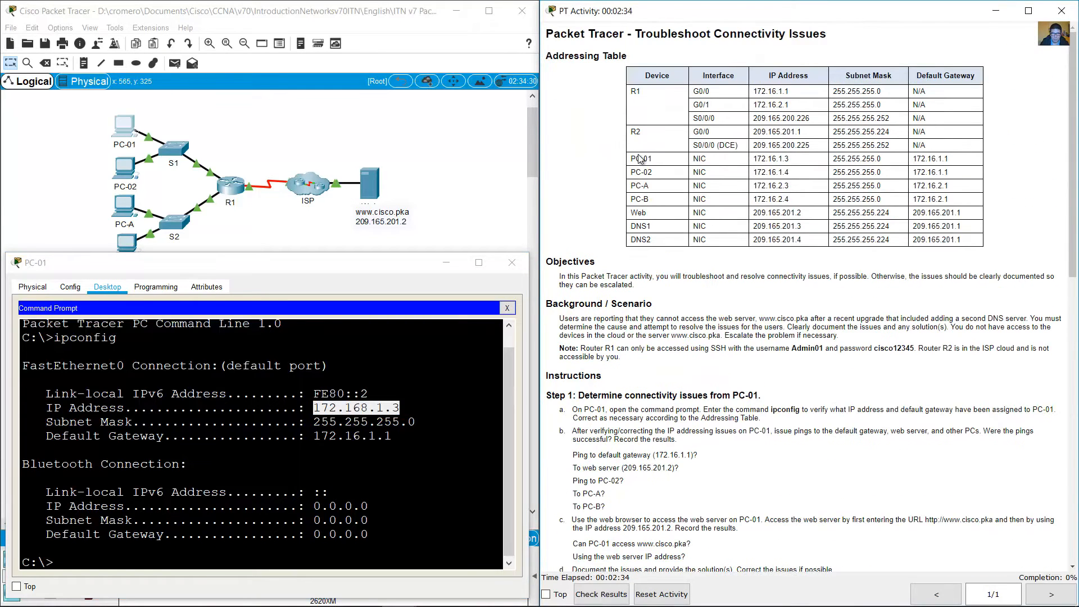
{"action": "left_click_drag", "start_coordinate": [754, 160], "coordinate": [789, 159]}
{"action": "left_click", "coordinate": [364, 421]}
{"action": "left_click_drag", "start_coordinate": [311, 407], "coordinate": [409, 408]}
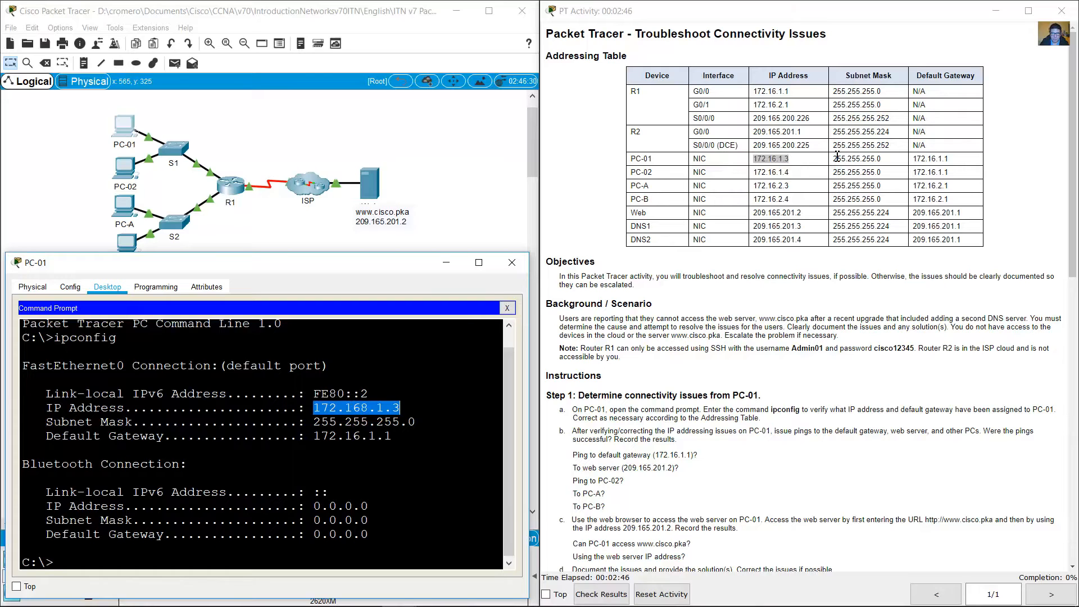
{"action": "left_click_drag", "start_coordinate": [834, 159], "coordinate": [905, 159]}
{"action": "left_click_drag", "start_coordinate": [320, 421], "coordinate": [416, 421]}
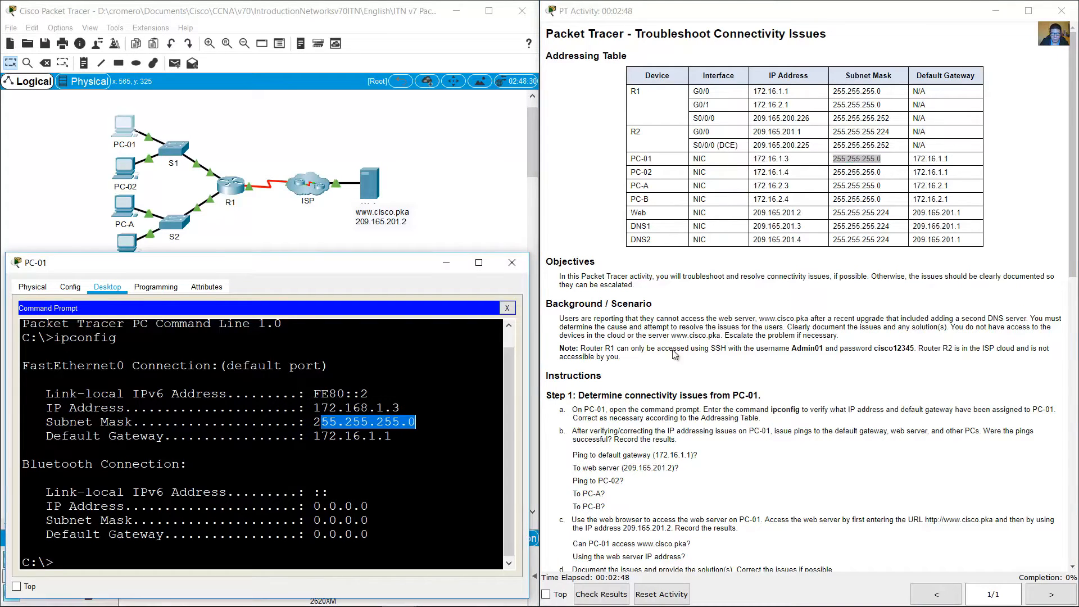
{"action": "left_click_drag", "start_coordinate": [918, 160], "coordinate": [949, 160]}
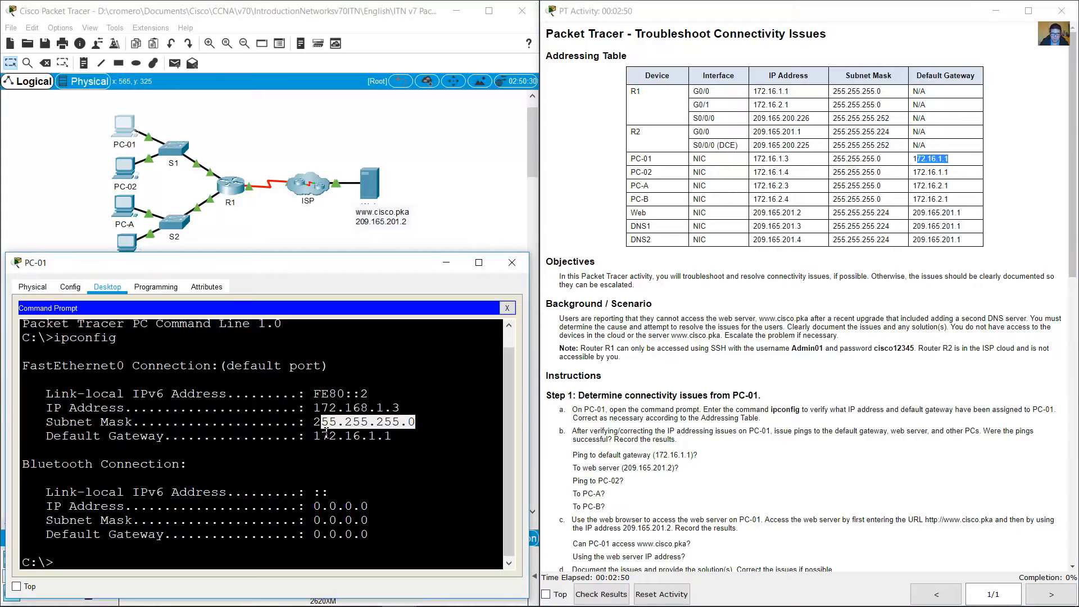
{"action": "left_click_drag", "start_coordinate": [416, 436], "coordinate": [22, 436]}
{"action": "left_click", "coordinate": [376, 435]}
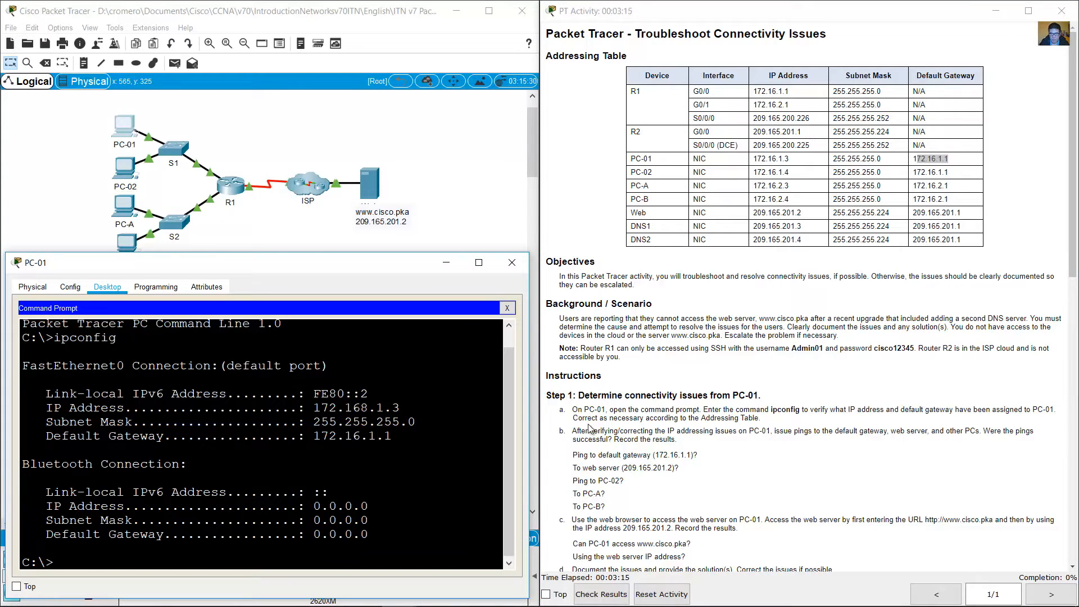
Step: Correct PC-01's static IPv4 address to 172.16.1.3 in its IP configuration, as required by the addressing table
{"action": "left_click_drag", "start_coordinate": [573, 419], "coordinate": [764, 426]}
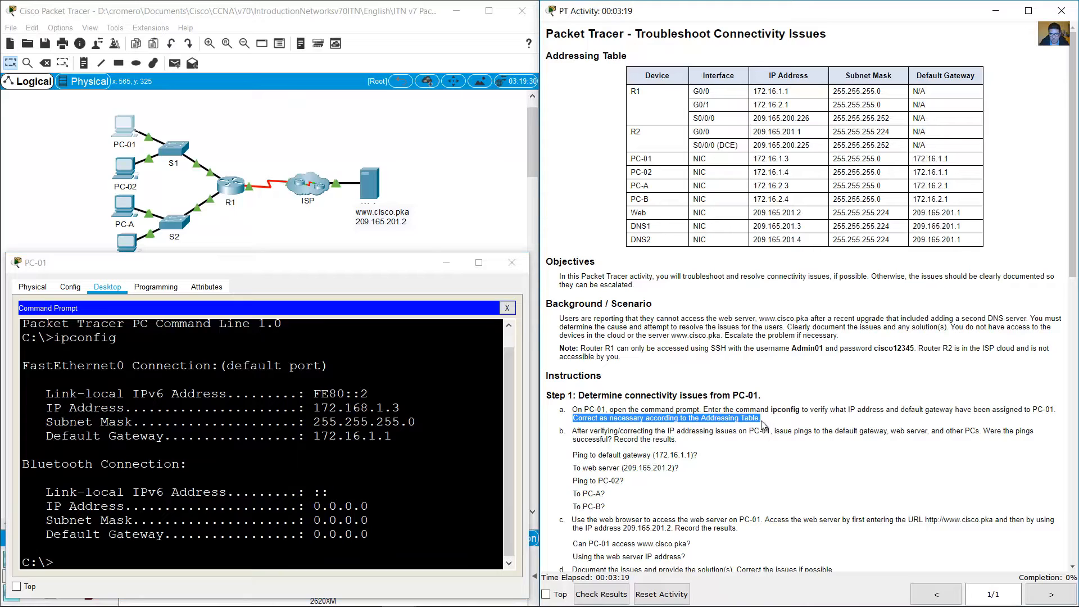
{"action": "left_click", "coordinate": [508, 309]}
{"action": "left_click", "coordinate": [59, 329]}
{"action": "left_click", "coordinate": [194, 371]}
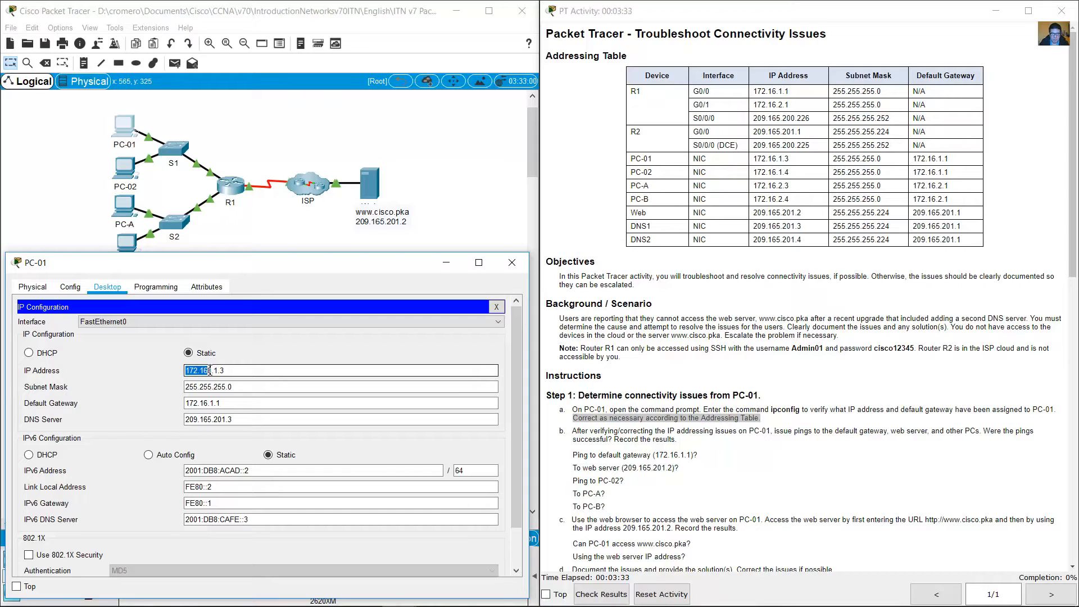
{"action": "left_click", "coordinate": [211, 370]}
{"action": "key", "text": "BackSpace"}
Step: Check PC-01's remaining IPv4 settings, compare its DNS server with the DNS1 entry in the addressing table, and close IP Configuration
{"action": "left_click_drag", "start_coordinate": [241, 372], "coordinate": [178, 372]}
{"action": "left_click_drag", "start_coordinate": [246, 385], "coordinate": [186, 402]}
{"action": "left_click", "coordinate": [240, 415]}
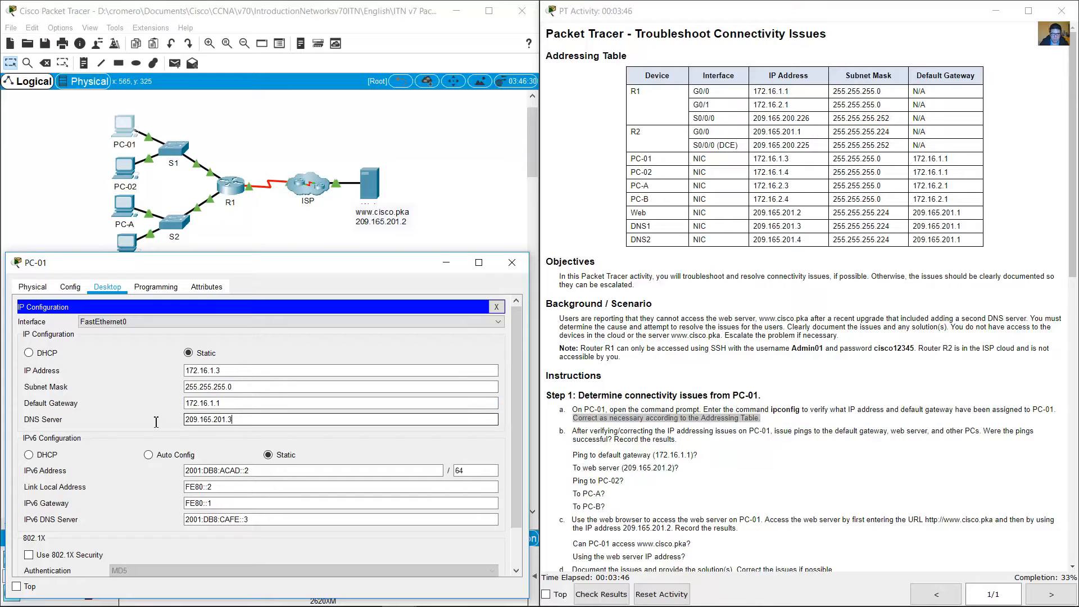
{"action": "left_click_drag", "start_coordinate": [263, 421], "coordinate": [266, 419]}
{"action": "left_click", "coordinate": [267, 419]}
{"action": "left_click_drag", "start_coordinate": [639, 228], "coordinate": [980, 229]}
{"action": "left_click", "coordinate": [644, 226]}
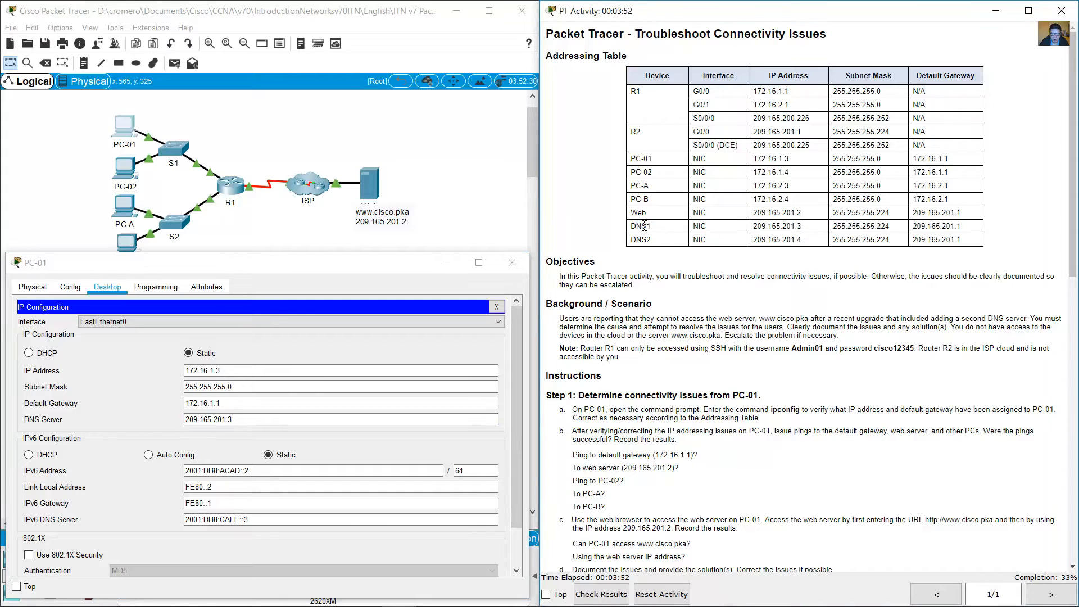
{"action": "left_click_drag", "start_coordinate": [672, 232], "coordinate": [981, 228]}
{"action": "left_click", "coordinate": [433, 421]}
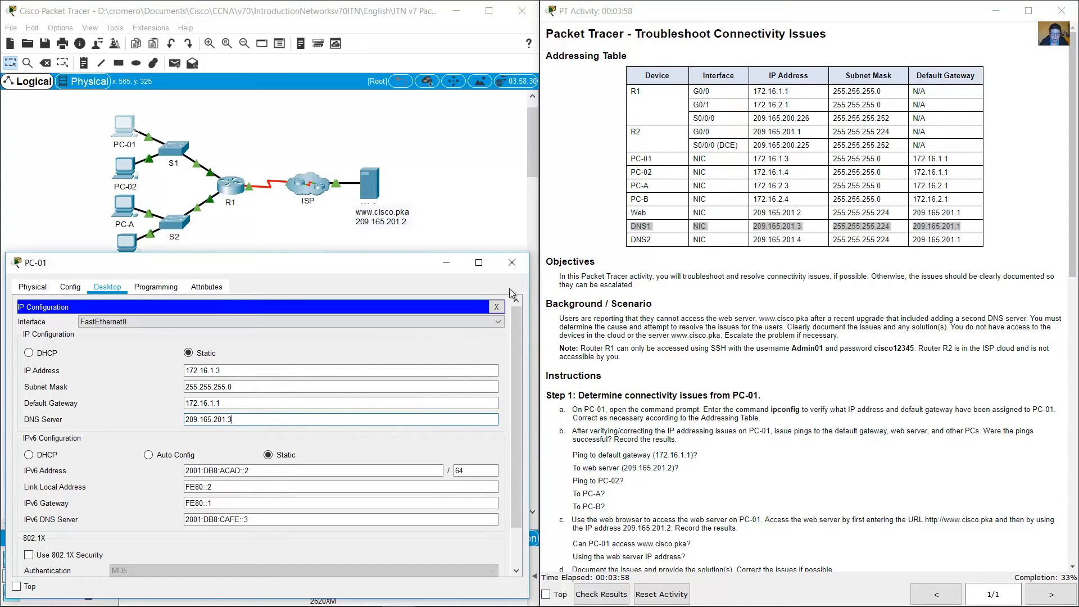
{"action": "left_click", "coordinate": [497, 306]}
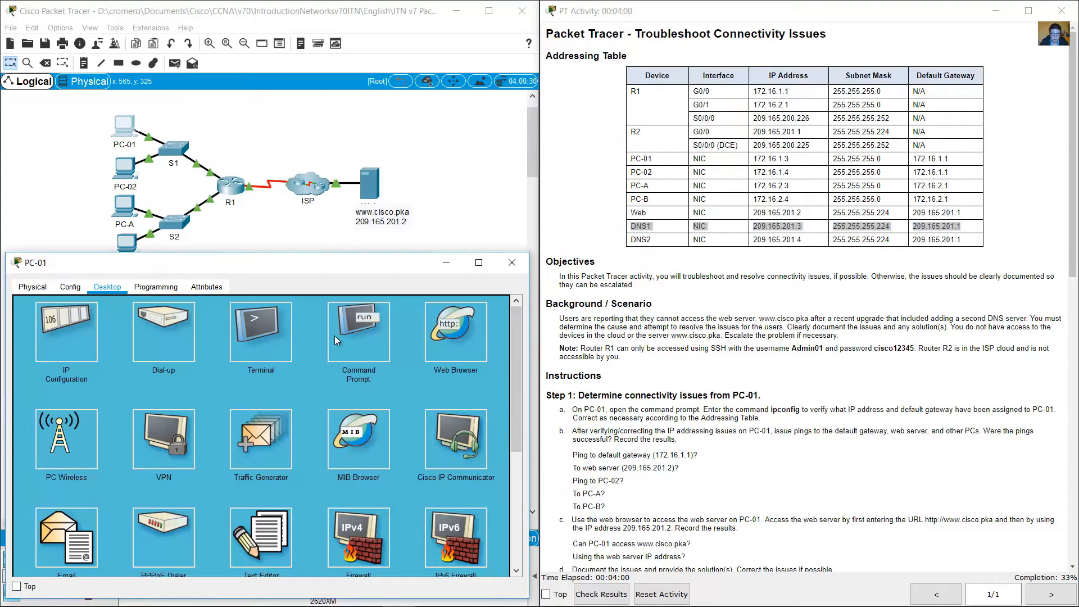
Step: Read instruction 1b about pinging the default gateway, web server and other PCs from PC-01
{"action": "left_click", "coordinate": [637, 350]}
{"action": "scroll", "coordinate": [791, 364], "scroll_direction": "down", "scroll_amount": 1}
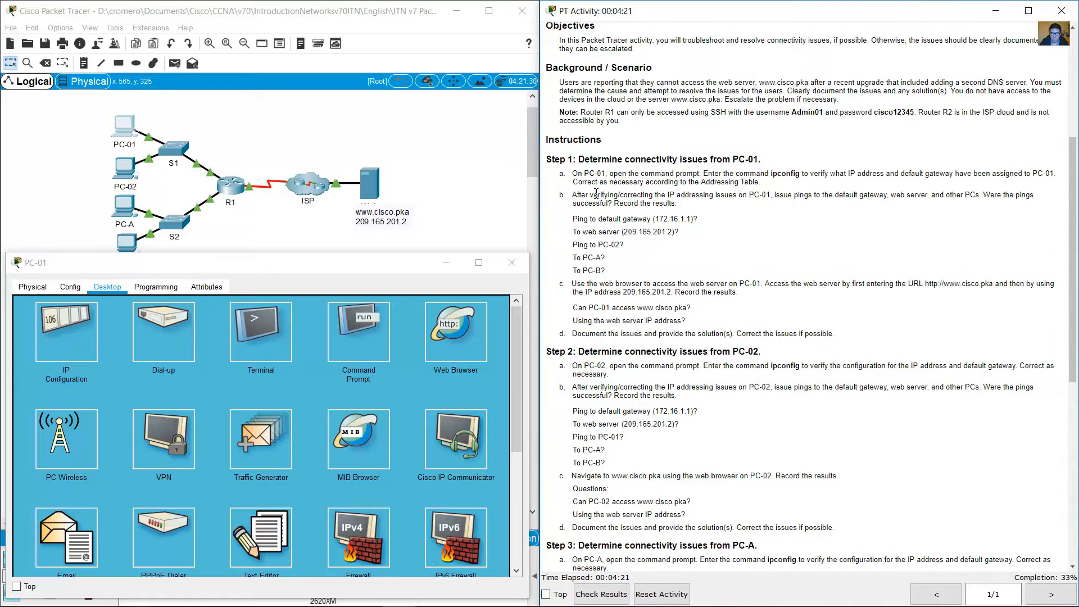
{"action": "left_click_drag", "start_coordinate": [575, 196], "coordinate": [768, 191]}
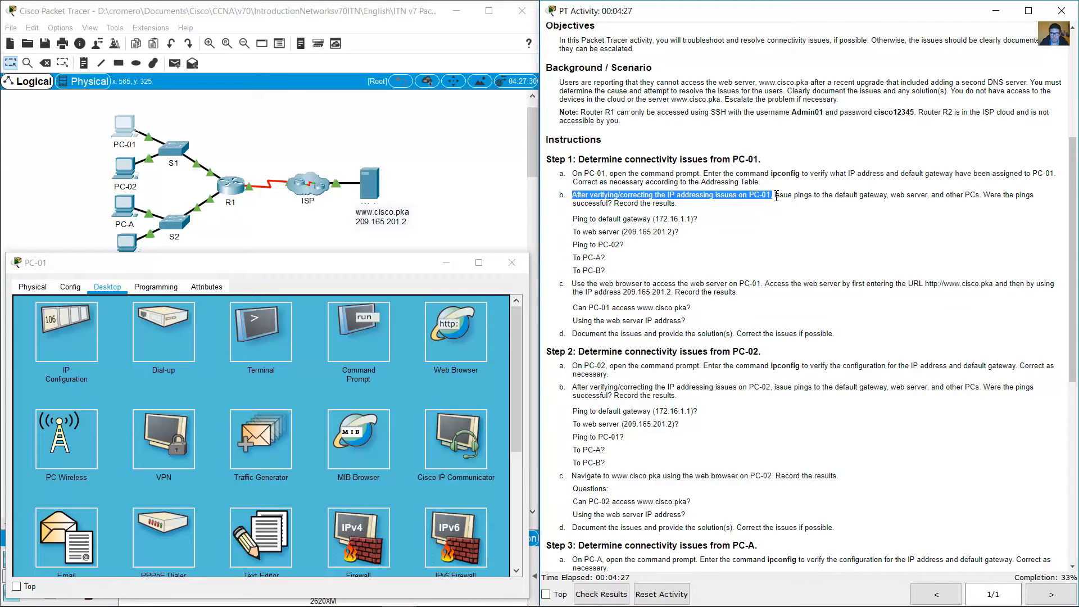
Step: Ping the default gateway 172.16.1.1 from PC-01's command prompt
{"action": "left_click_drag", "start_coordinate": [573, 219], "coordinate": [703, 222]}
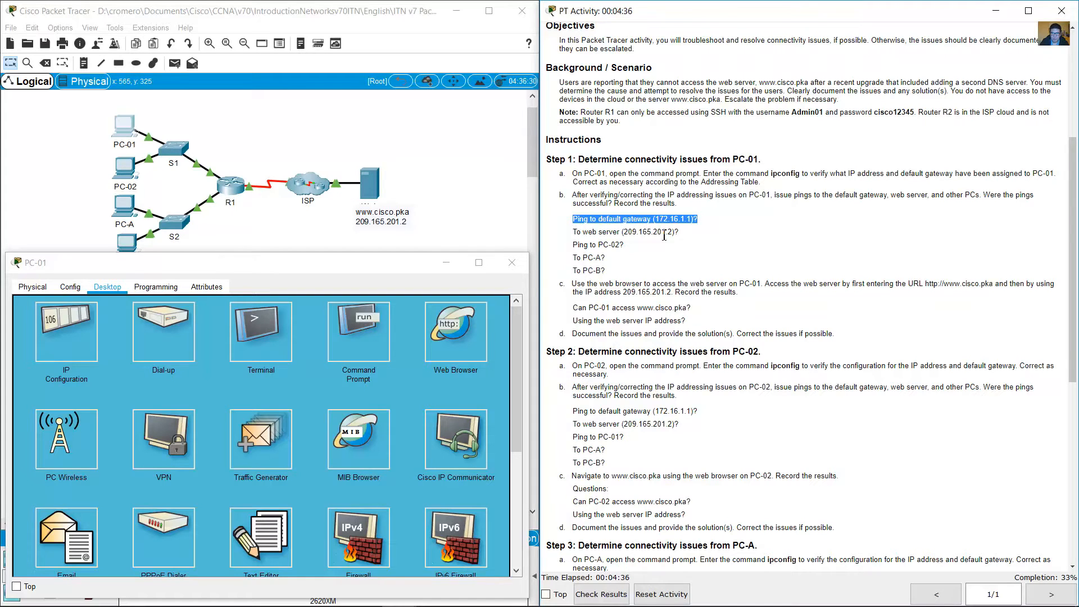
{"action": "left_click", "coordinate": [370, 324]}
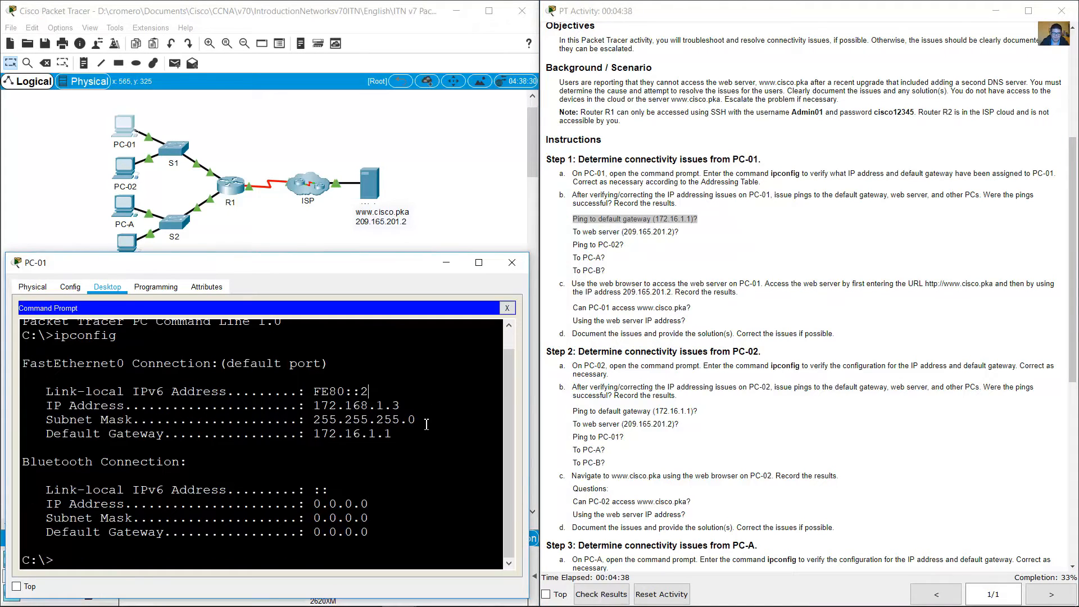
{"action": "type", "text": "ping"}
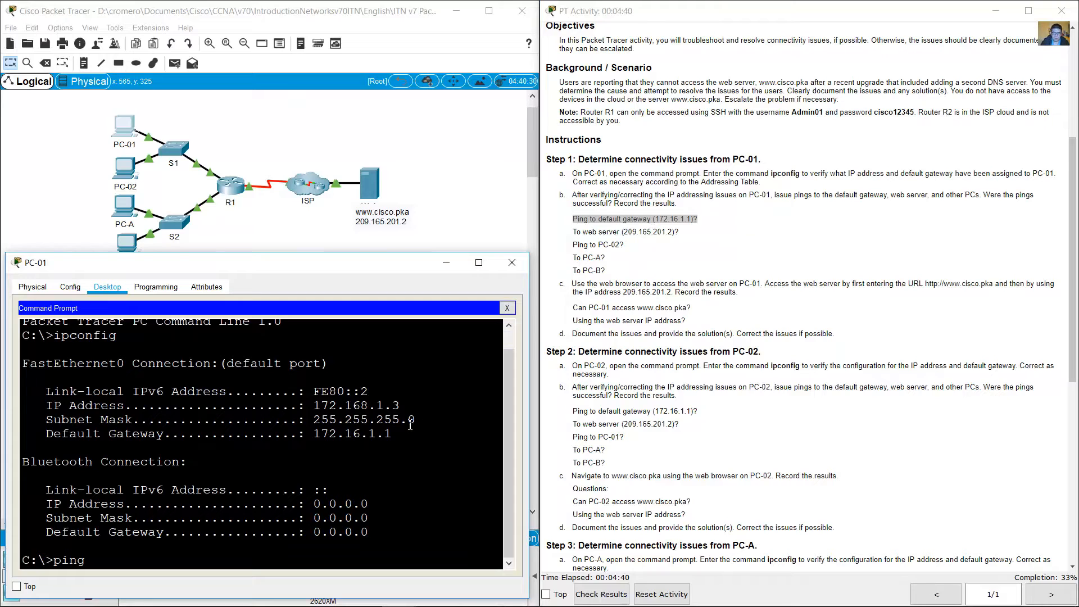
{"action": "left_click", "coordinate": [47, 132]}
{"action": "left_click_drag", "start_coordinate": [82, 113], "coordinate": [157, 148]}
{"action": "left_click", "coordinate": [236, 140]}
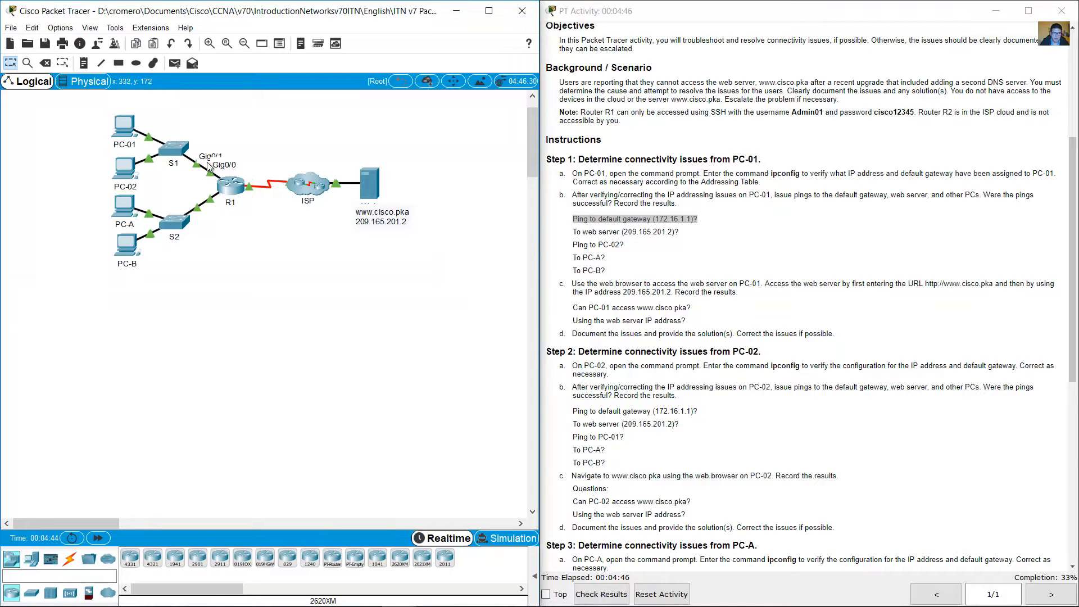
{"action": "left_click", "coordinate": [125, 127]}
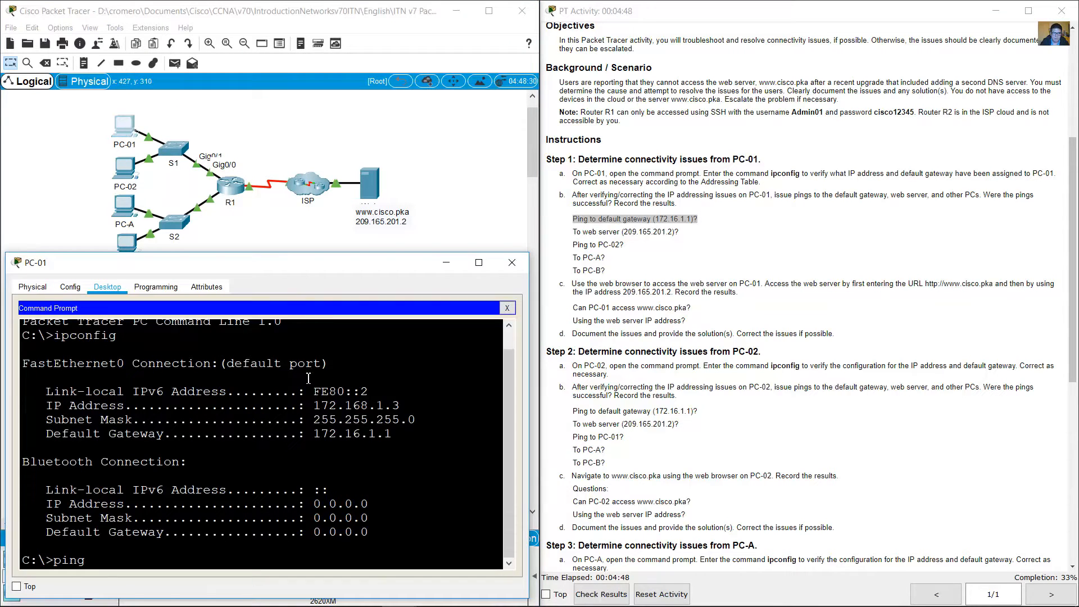
{"action": "type", "text": "172.16.1.1"}
{"action": "key", "text": "Return"}
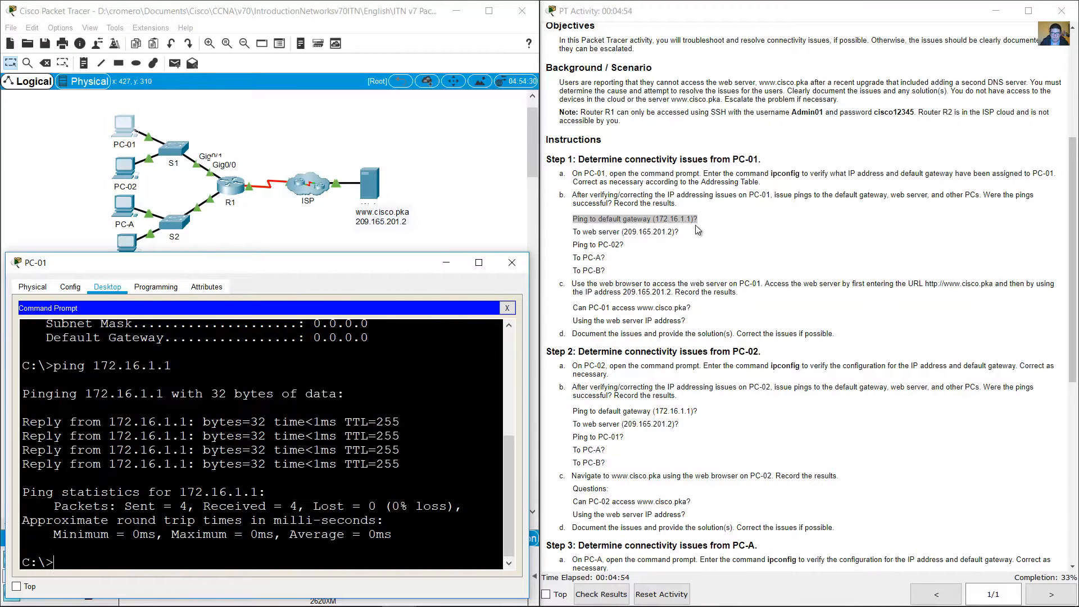
Step: Ping the web server at 209.165.201.2 from PC-01 and examine the replies
{"action": "left_click_drag", "start_coordinate": [983, 195], "coordinate": [659, 204]}
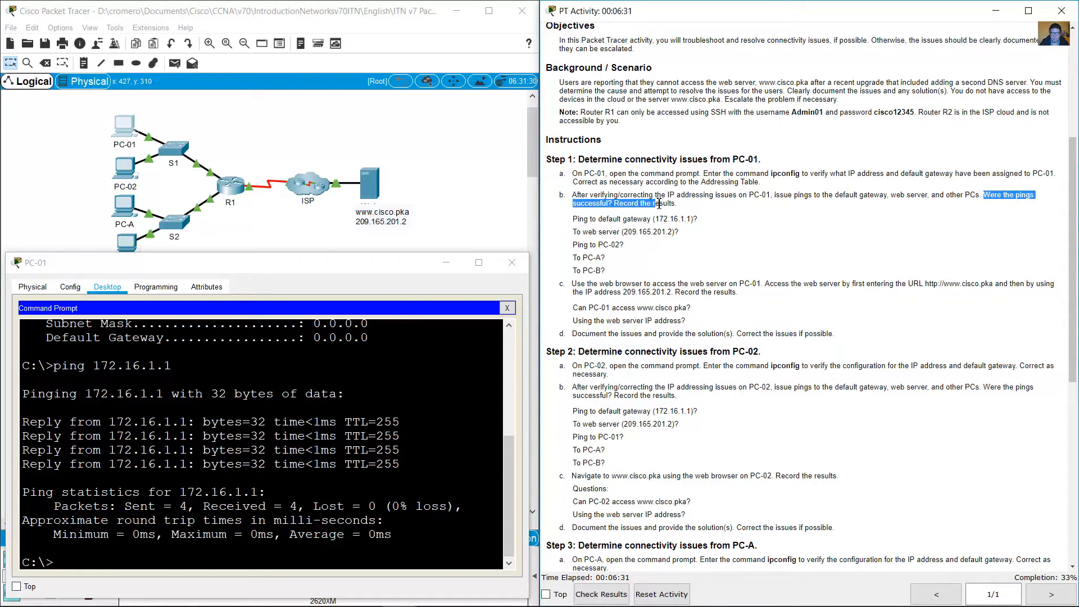
{"action": "left_click_drag", "start_coordinate": [579, 218], "coordinate": [698, 220]}
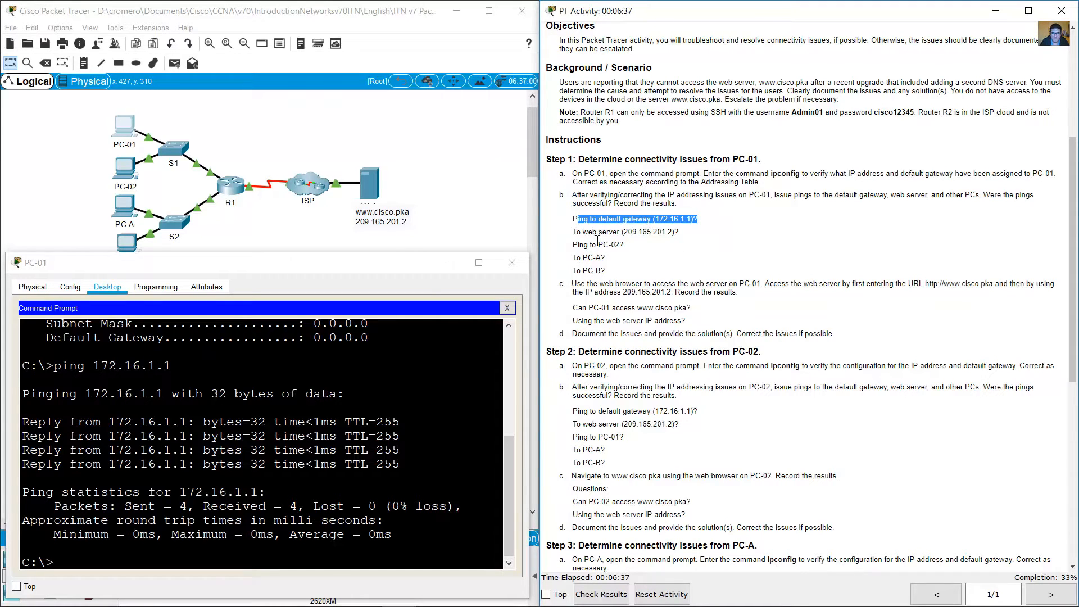
{"action": "left_click_drag", "start_coordinate": [579, 232], "coordinate": [681, 241]}
{"action": "left_click", "coordinate": [393, 457]}
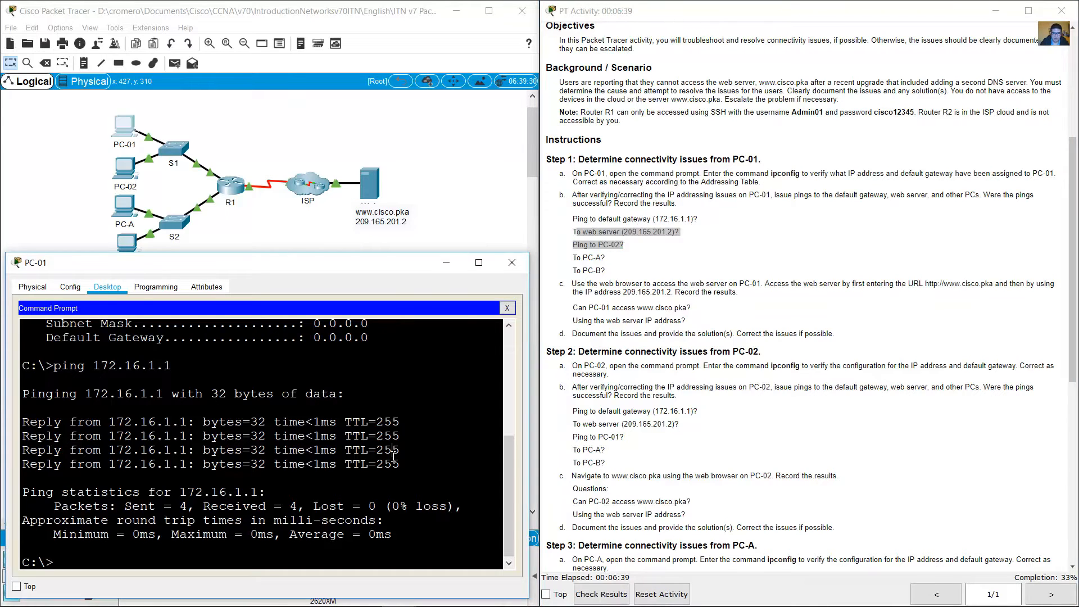
{"action": "type", "text": "ping 209.165.201.2"}
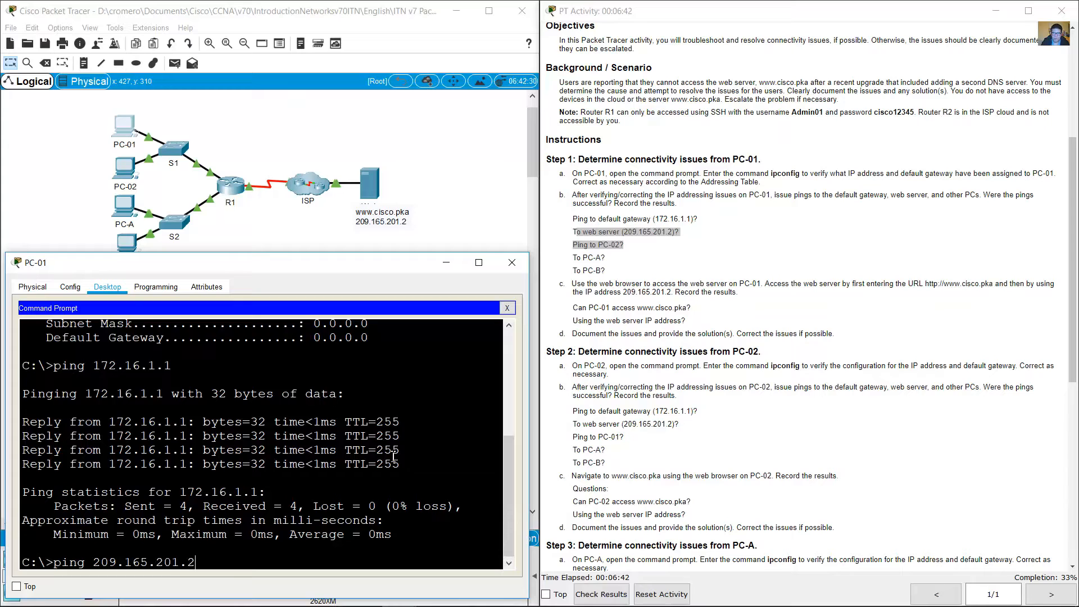
{"action": "key", "text": "Return"}
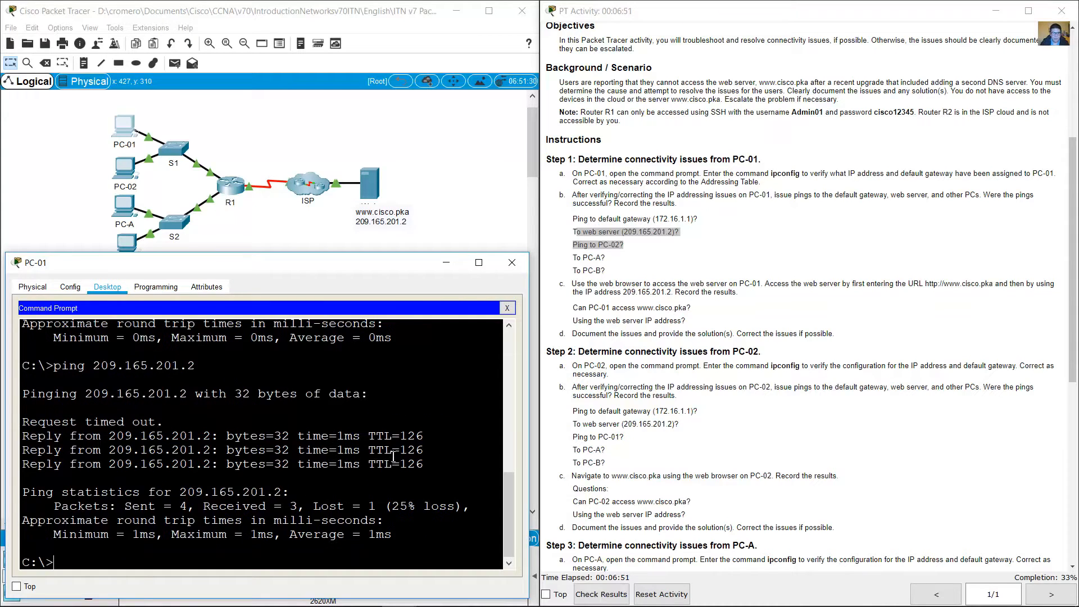
{"action": "left_click_drag", "start_coordinate": [217, 426], "coordinate": [426, 466]}
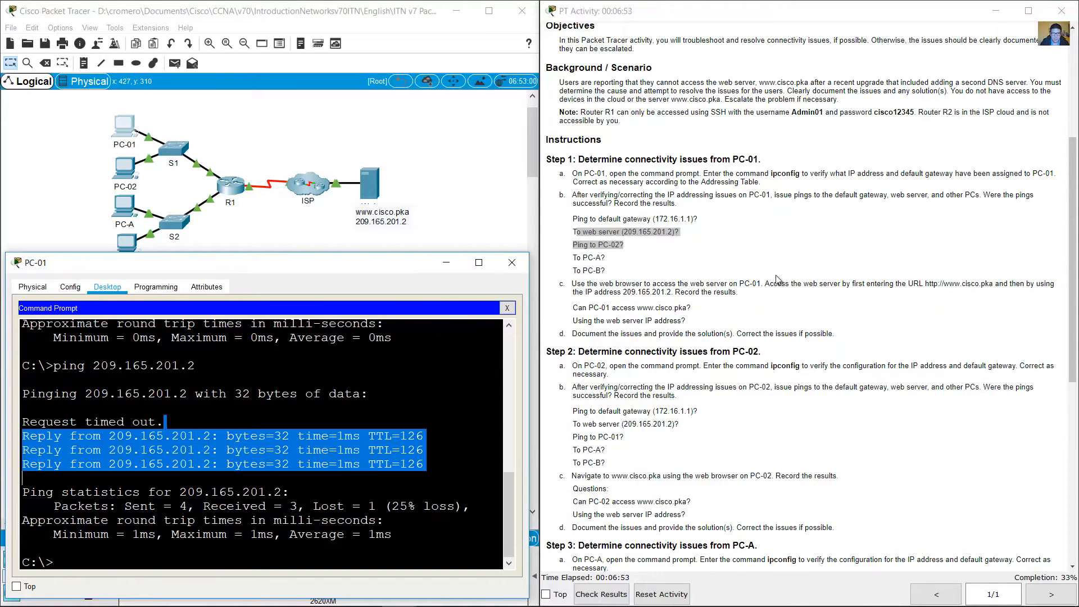
Step: Look up PC-A's IP address in the addressing table, ping 172.16.2.3 from PC-01, and examine the replies
{"action": "left_click", "coordinate": [680, 267]}
{"action": "mouse_move", "coordinate": [629, 246]}
{"action": "left_mouse_down"}
{"action": "mouse_move", "coordinate": [563, 248]}
{"action": "mouse_move", "coordinate": [633, 263]}
{"action": "left_mouse_up"}
{"action": "left_click", "coordinate": [587, 263]}
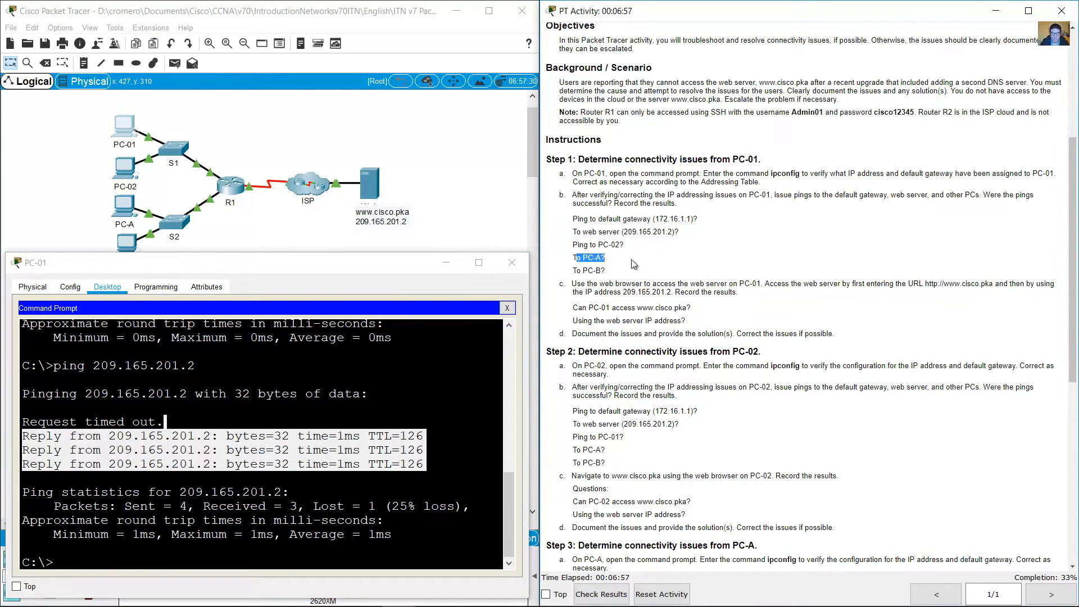
{"action": "scroll", "coordinate": [843, 248], "scroll_direction": "up", "scroll_amount": 4}
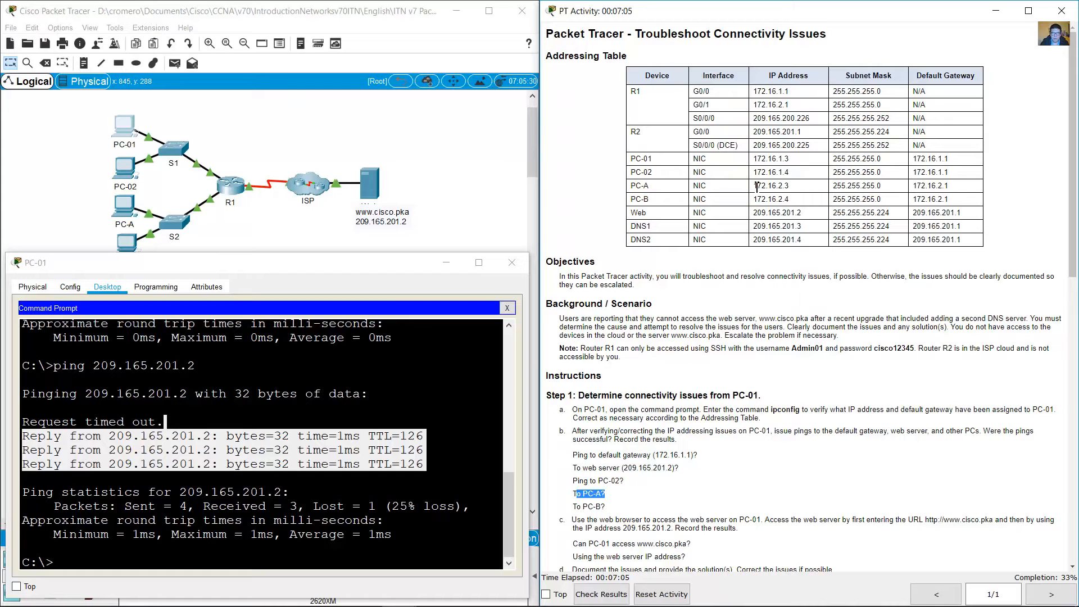
{"action": "left_click_drag", "start_coordinate": [754, 187], "coordinate": [772, 189]}
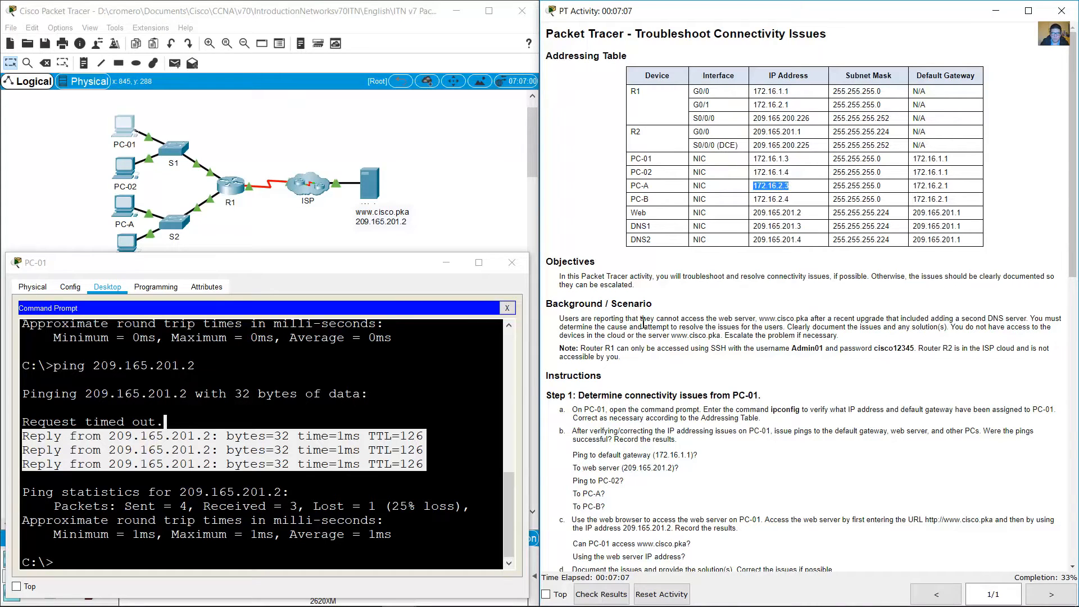
{"action": "left_click", "coordinate": [474, 402]}
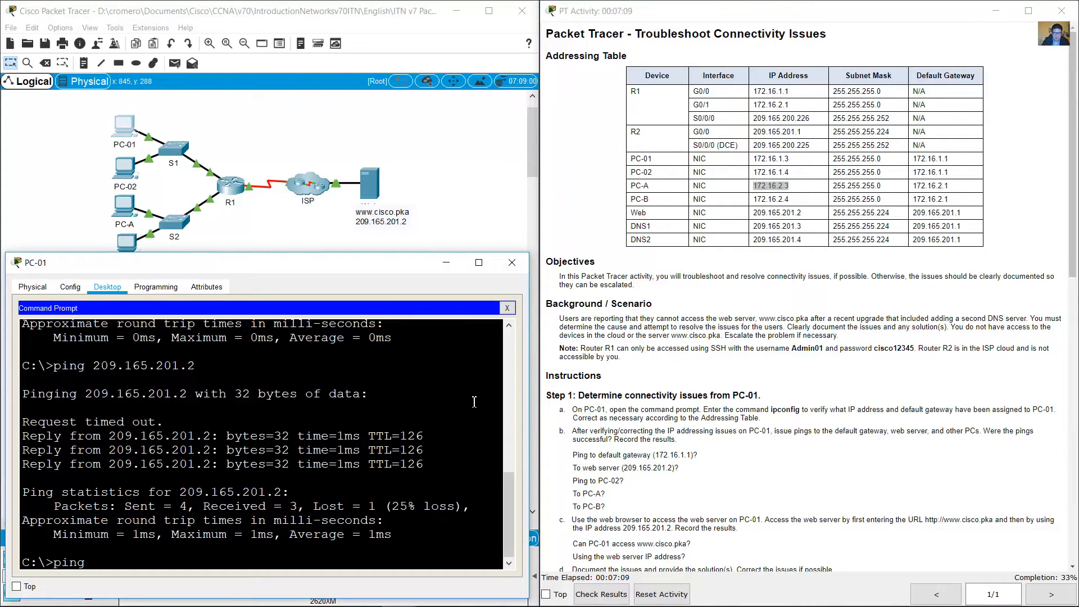
{"action": "type", "text": "ping 172.16.2.3"}
{"action": "key", "text": "Return"}
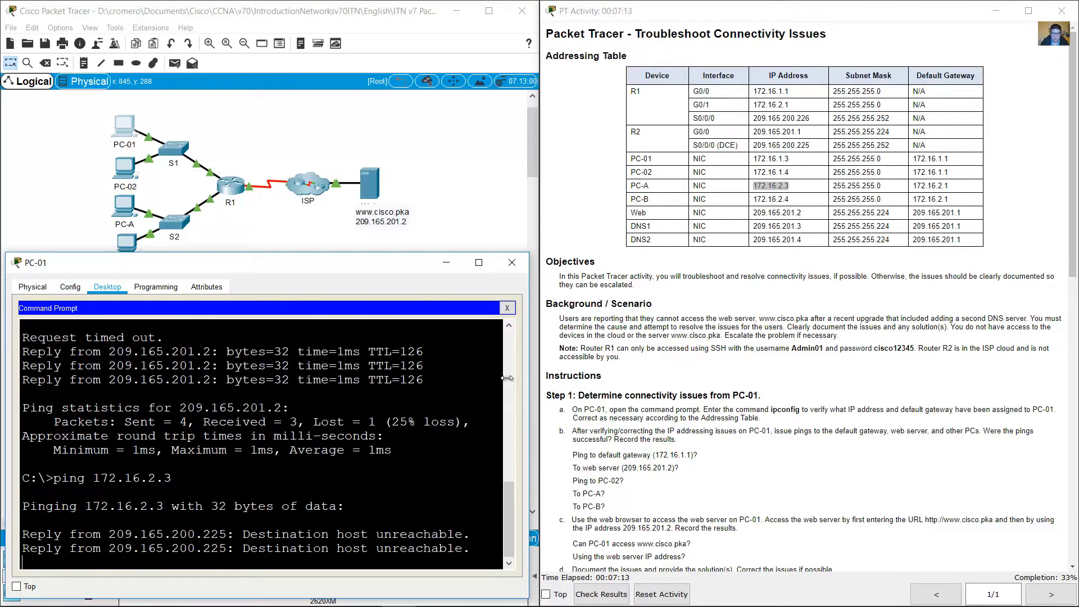
{"action": "scroll", "coordinate": [724, 355], "scroll_direction": "down", "scroll_amount": 3}
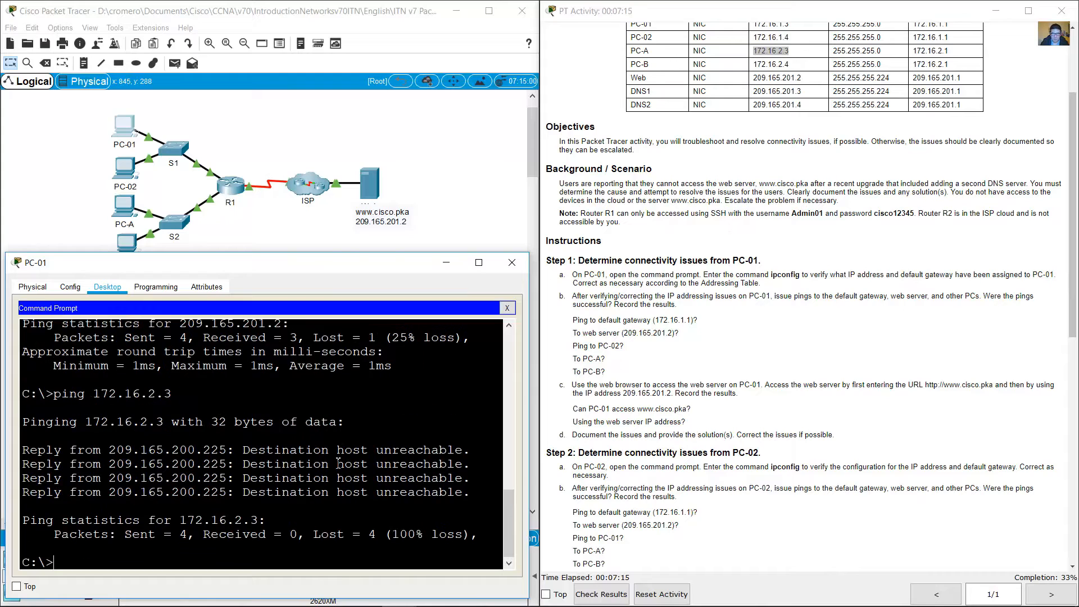
{"action": "left_click_drag", "start_coordinate": [227, 450], "coordinate": [368, 494]}
Step: Look up PC-B's IP address in the addressing table, ping 172.16.2.4 from PC-01, and examine the replies
{"action": "left_click", "coordinate": [636, 345]}
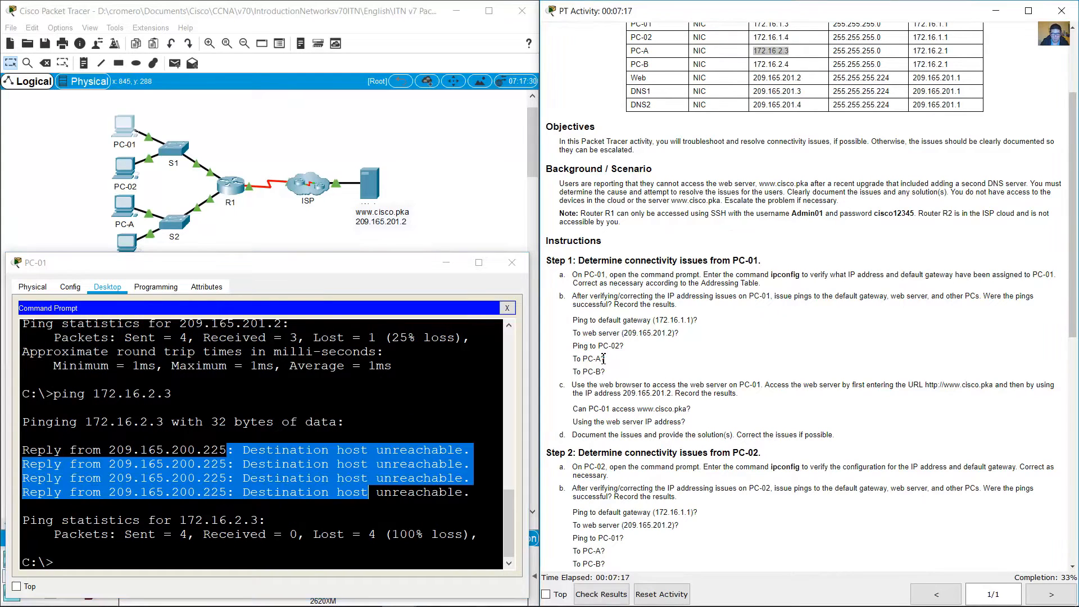
{"action": "left_click_drag", "start_coordinate": [577, 372], "coordinate": [606, 372]}
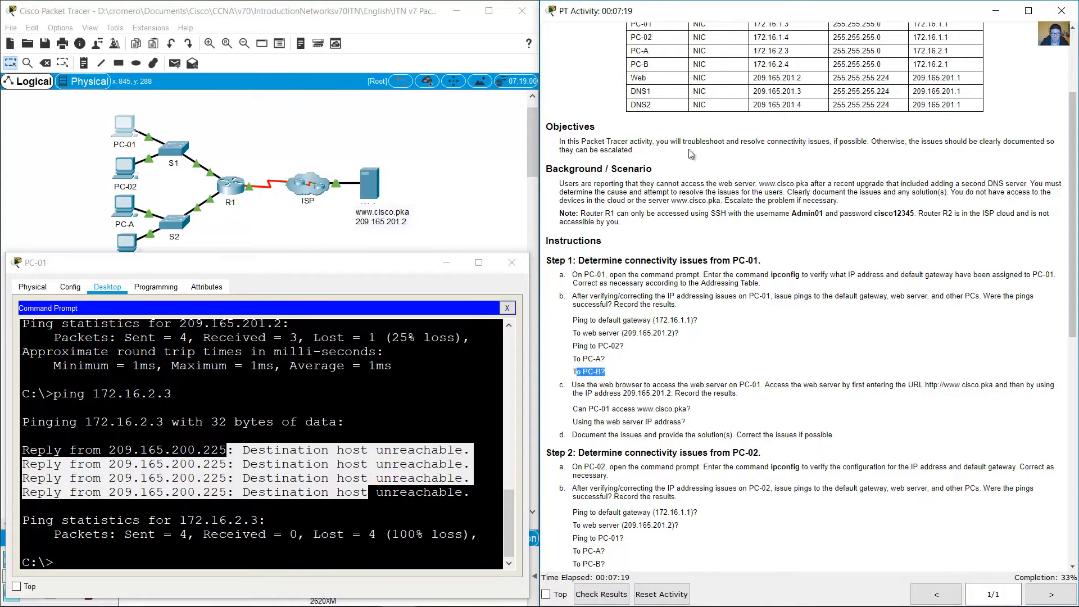
{"action": "left_click_drag", "start_coordinate": [757, 64], "coordinate": [790, 64]}
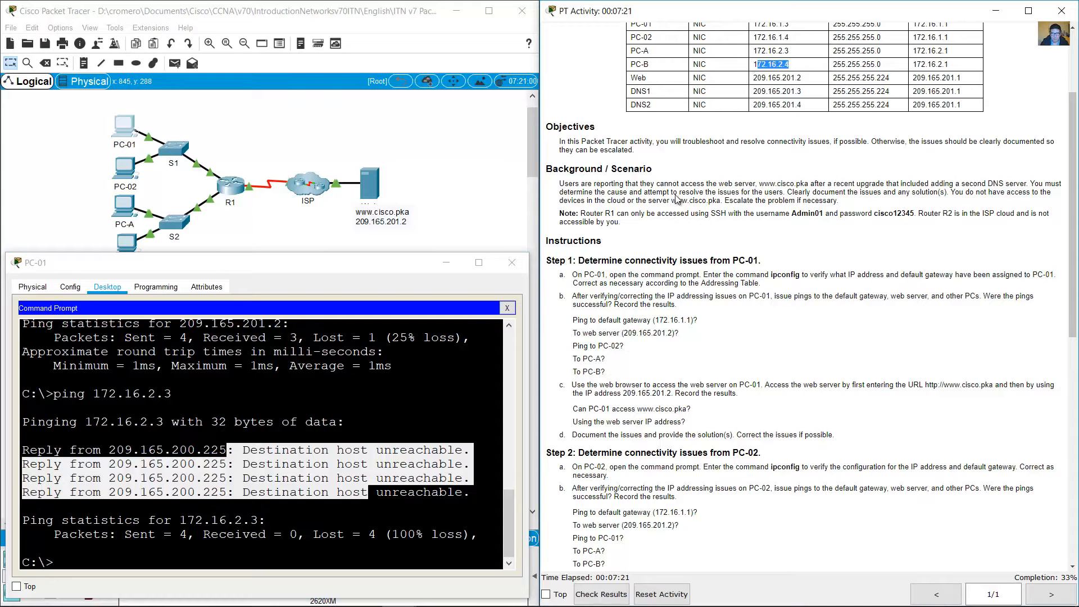
{"action": "left_click", "coordinate": [350, 522]}
{"action": "key", "text": "Up"}
{"action": "key", "text": "BackSpace"}
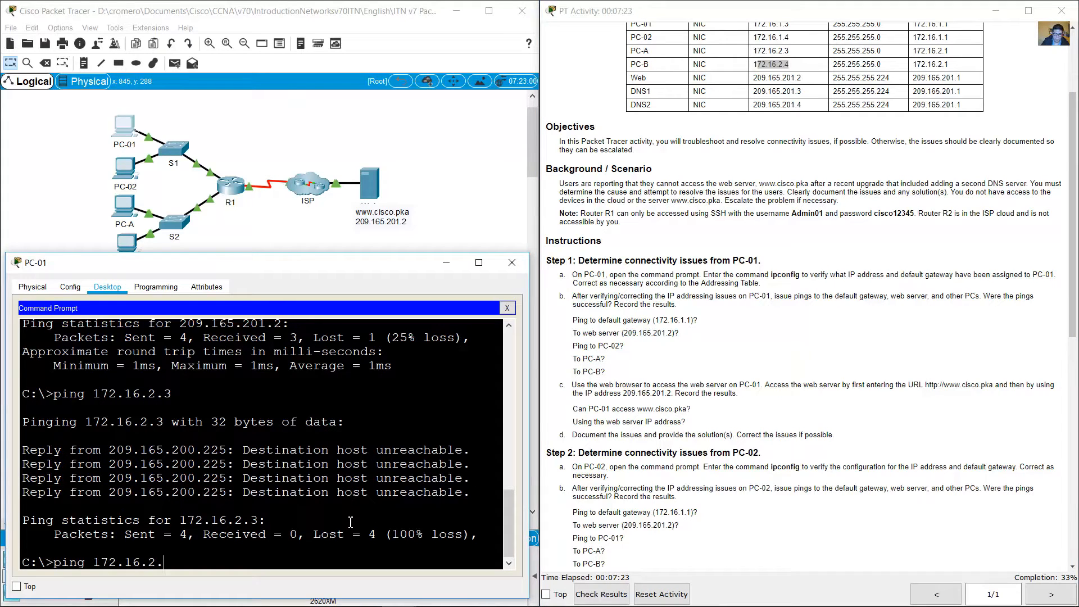
{"action": "type", "text": "4"}
{"action": "key", "text": "Return"}
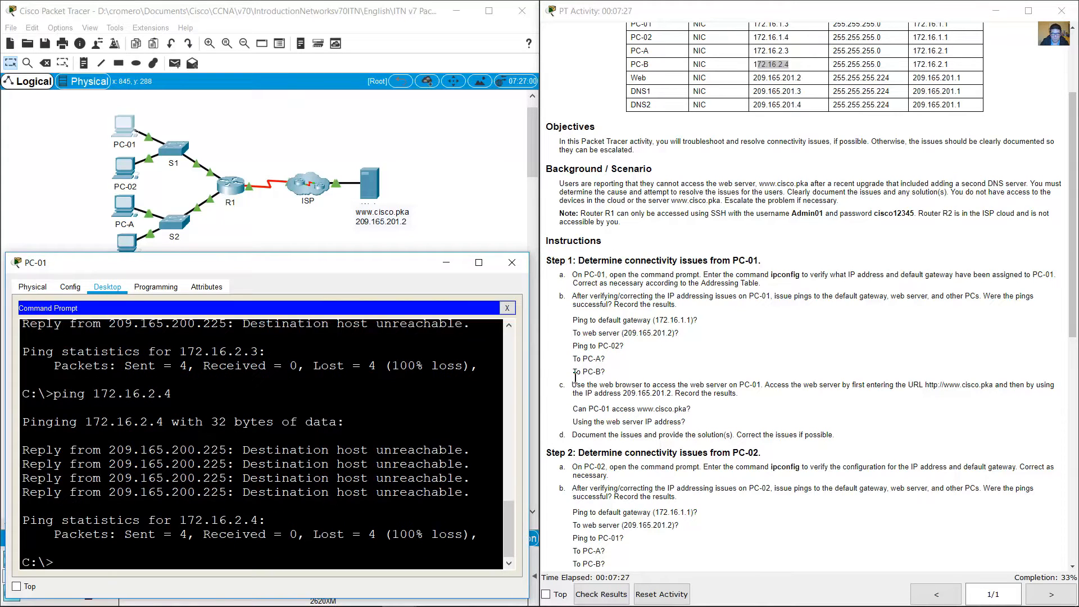
{"action": "left_click_drag", "start_coordinate": [573, 372], "coordinate": [618, 372]}
{"action": "left_click_drag", "start_coordinate": [202, 451], "coordinate": [265, 521]}
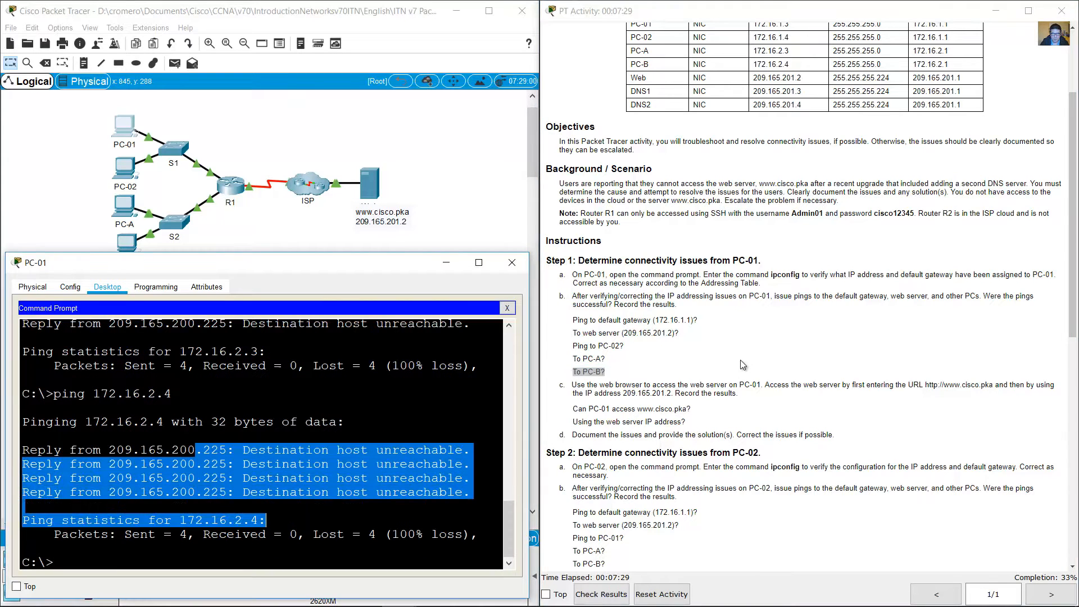
{"action": "left_click", "coordinate": [713, 300]}
{"action": "scroll", "coordinate": [713, 300], "scroll_direction": "down", "scroll_amount": 5}
{"action": "scroll", "coordinate": [713, 298], "scroll_direction": "down", "scroll_amount": 1}
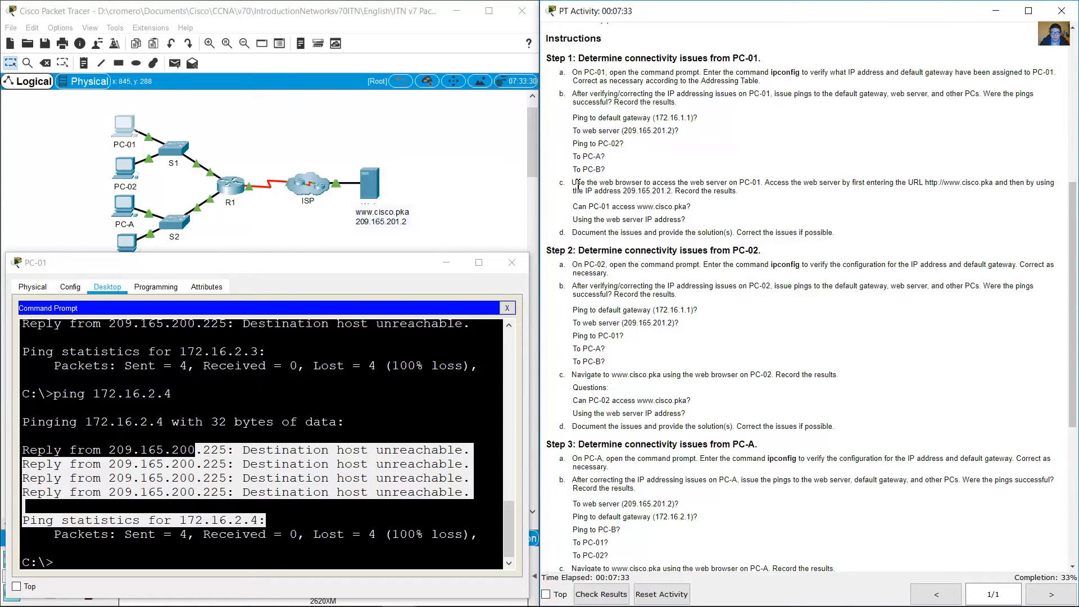
{"action": "left_click_drag", "start_coordinate": [573, 182], "coordinate": [765, 187]}
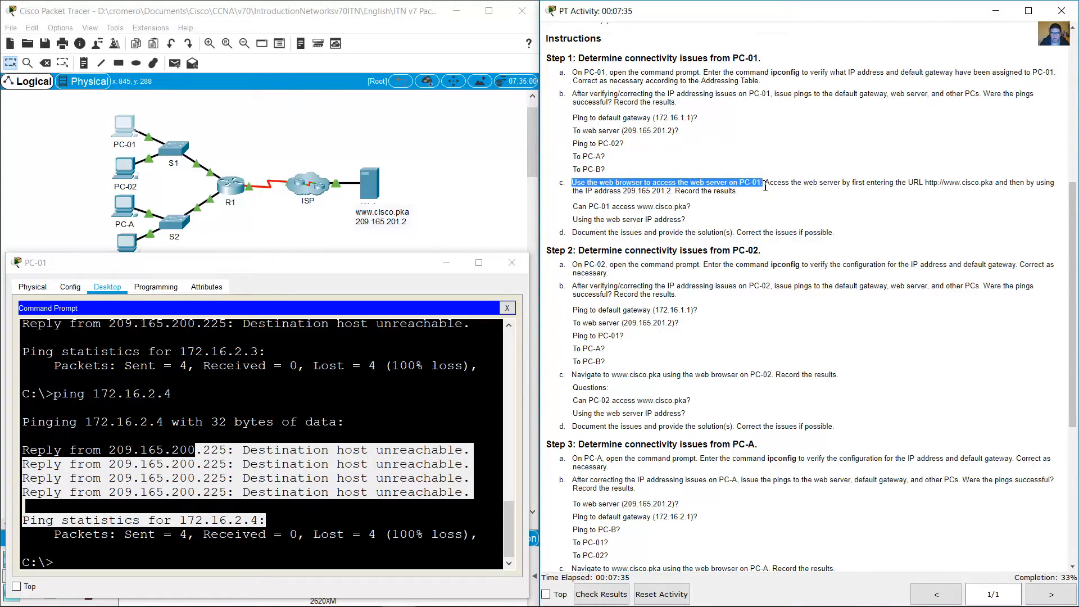
{"action": "left_click", "coordinate": [511, 310]}
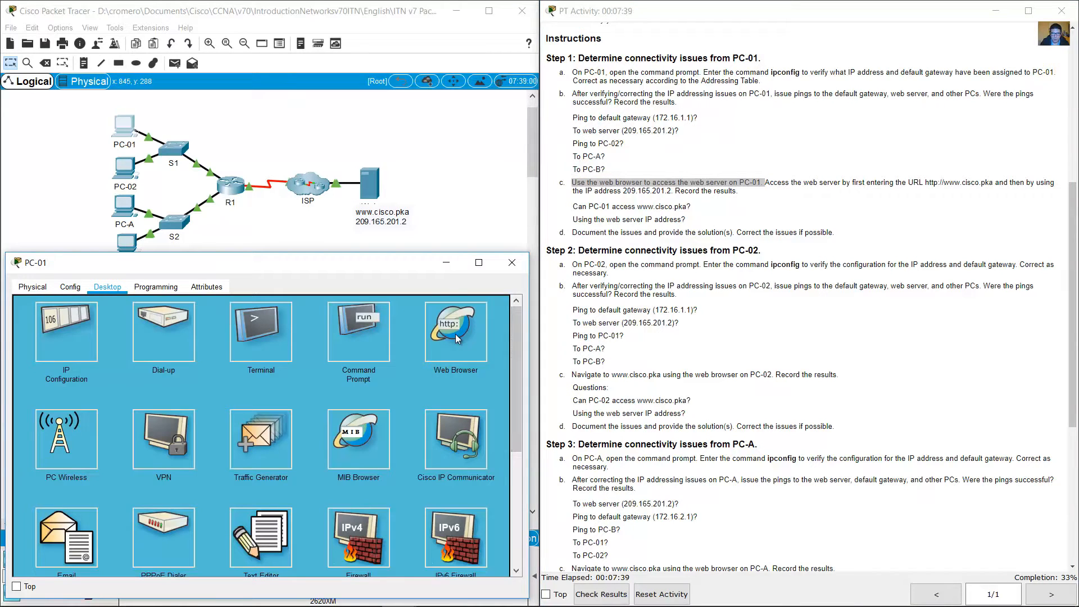
{"action": "left_click", "coordinate": [456, 334]}
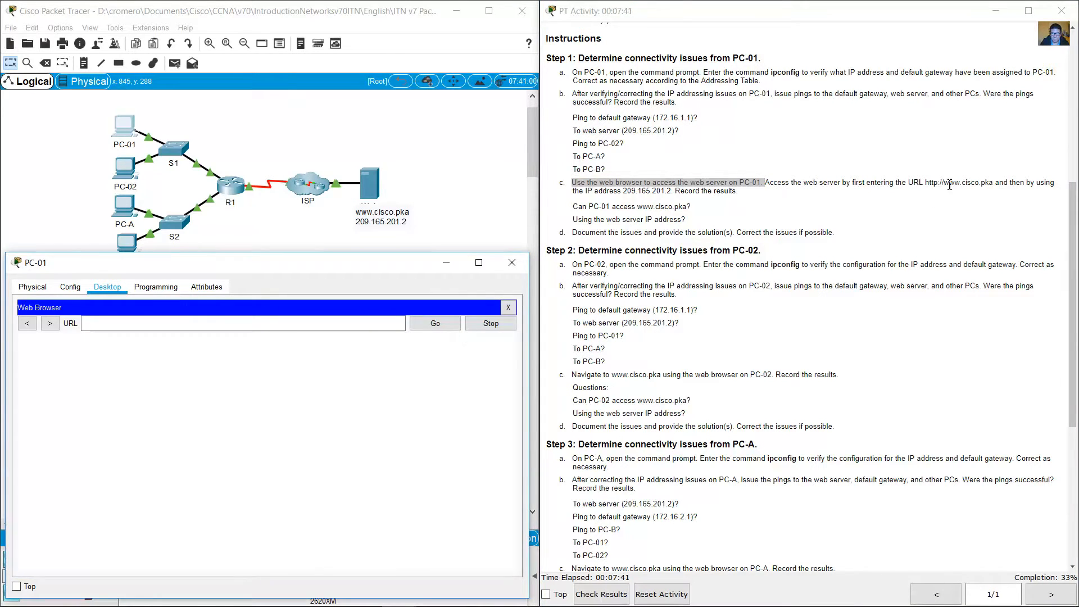
{"action": "left_click_drag", "start_coordinate": [944, 182], "coordinate": [993, 182]}
{"action": "left_click", "coordinate": [240, 324]}
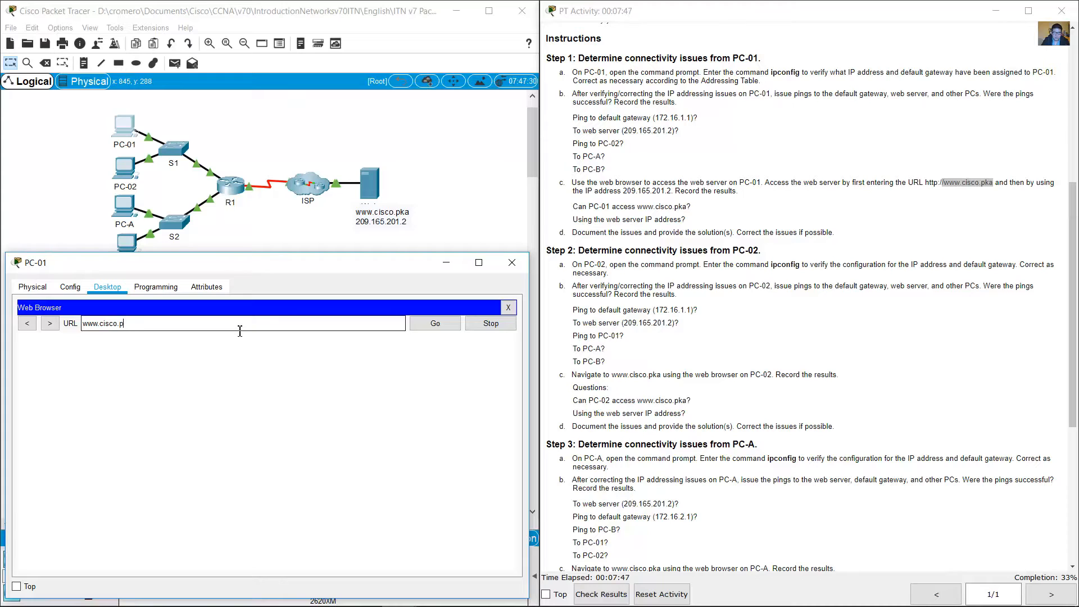
{"action": "left_click", "coordinate": [451, 325]}
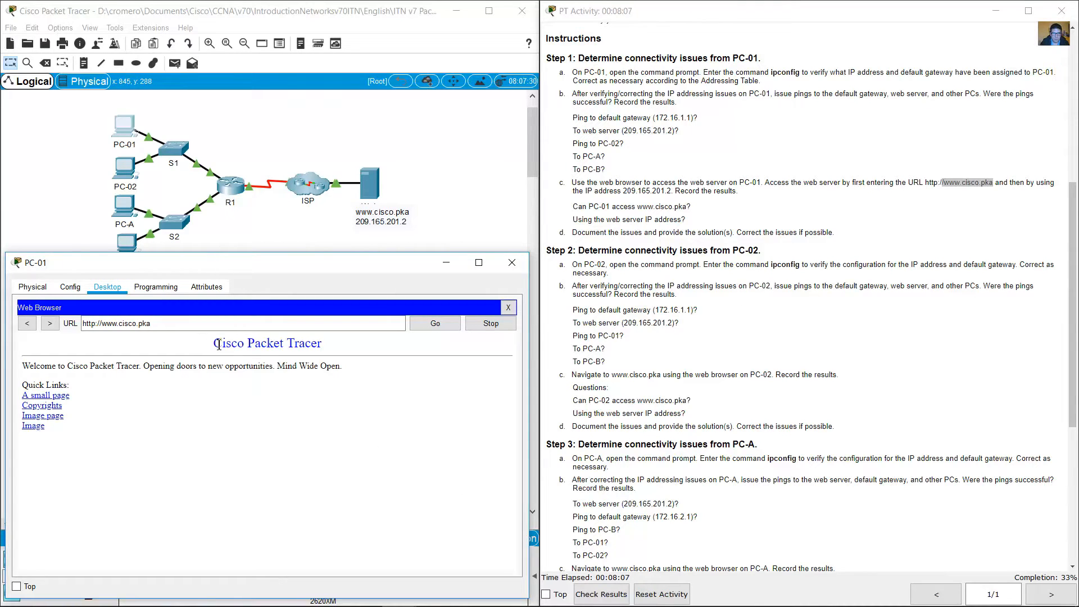
{"action": "left_click_drag", "start_coordinate": [212, 344], "coordinate": [77, 463]}
{"action": "left_click", "coordinate": [794, 186]}
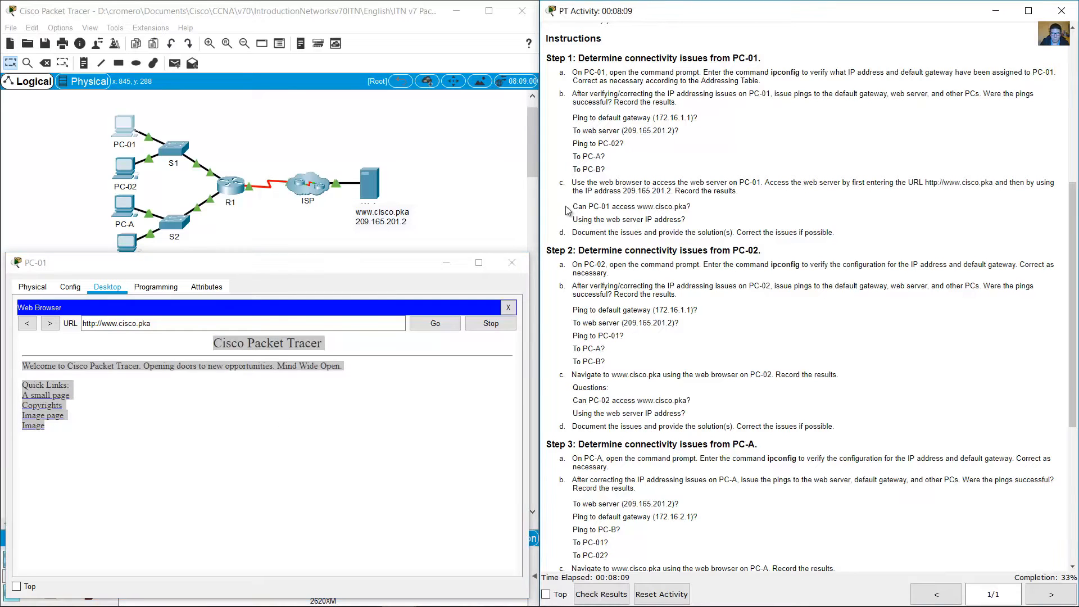
{"action": "left_click_drag", "start_coordinate": [578, 207], "coordinate": [697, 210]}
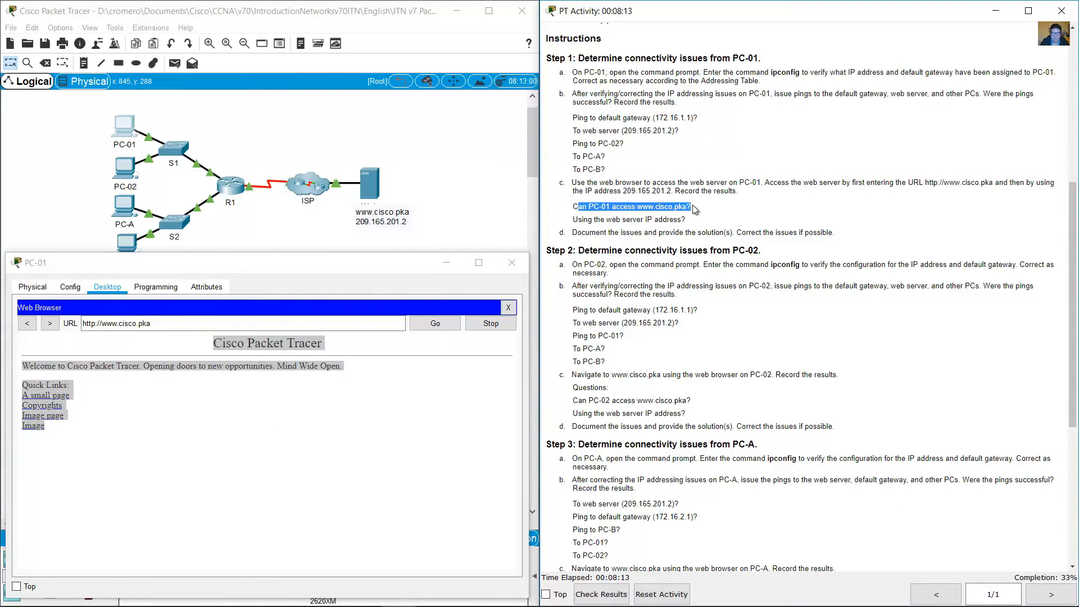
Step: Read the second access question of instruction 1c and check the web server's IP address on its topology label
{"action": "left_click", "coordinate": [687, 212]}
{"action": "left_click_drag", "start_coordinate": [578, 220], "coordinate": [691, 220]}
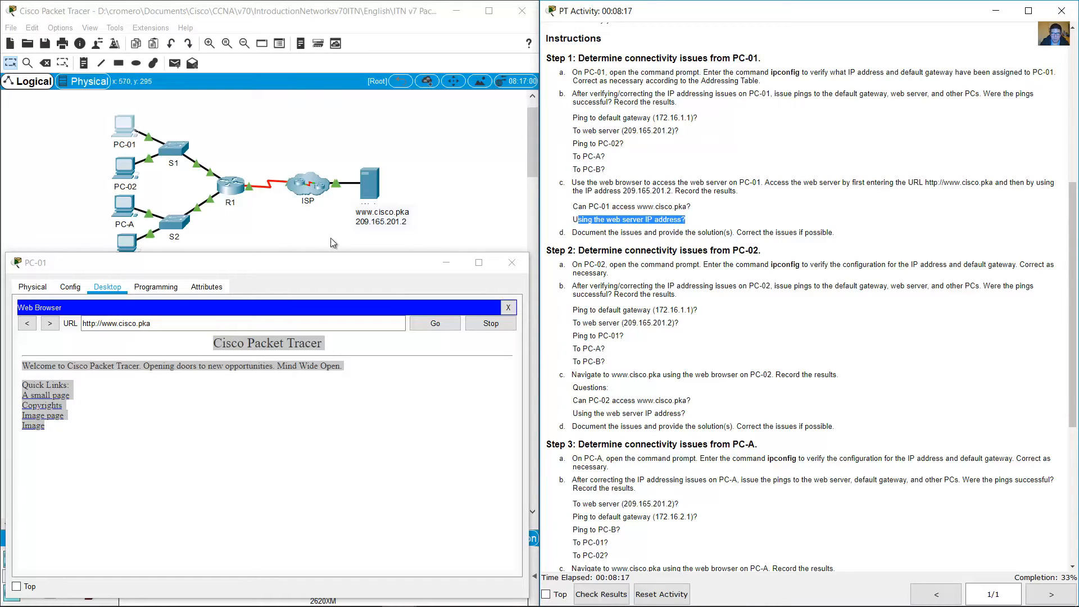
{"action": "left_click", "coordinate": [400, 222]}
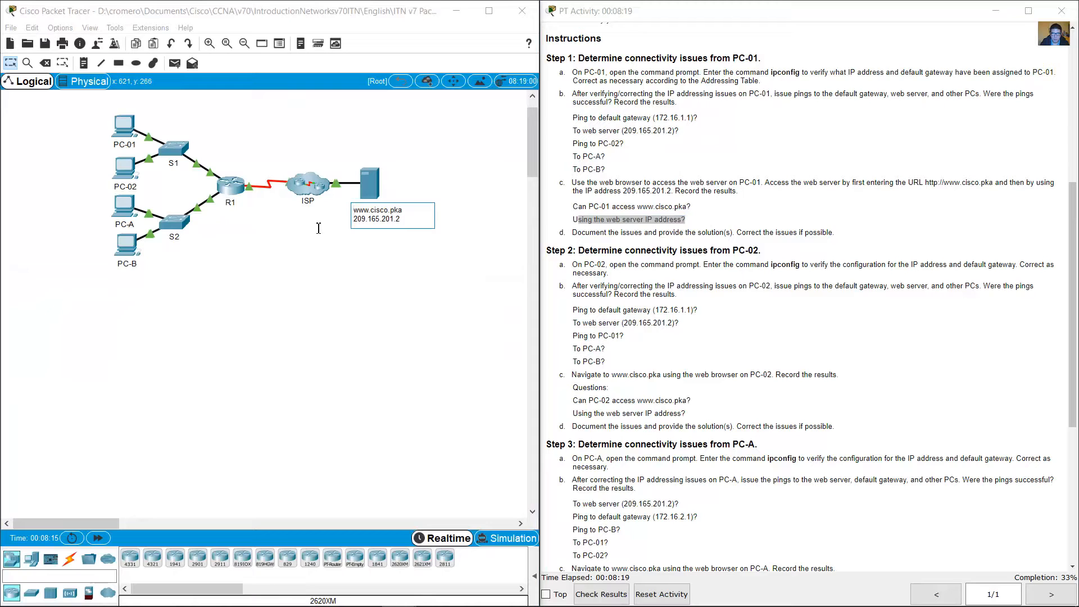
{"action": "left_click_drag", "start_coordinate": [401, 221], "coordinate": [387, 221]}
{"action": "left_click", "coordinate": [373, 220]}
{"action": "left_click", "coordinate": [127, 129]}
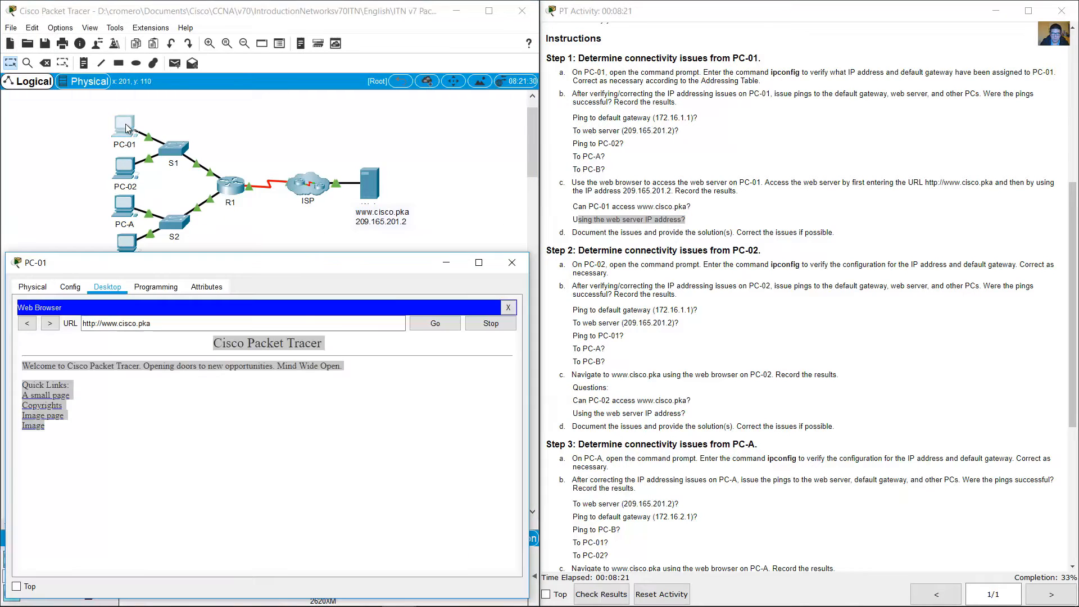
{"action": "left_click", "coordinate": [234, 438]}
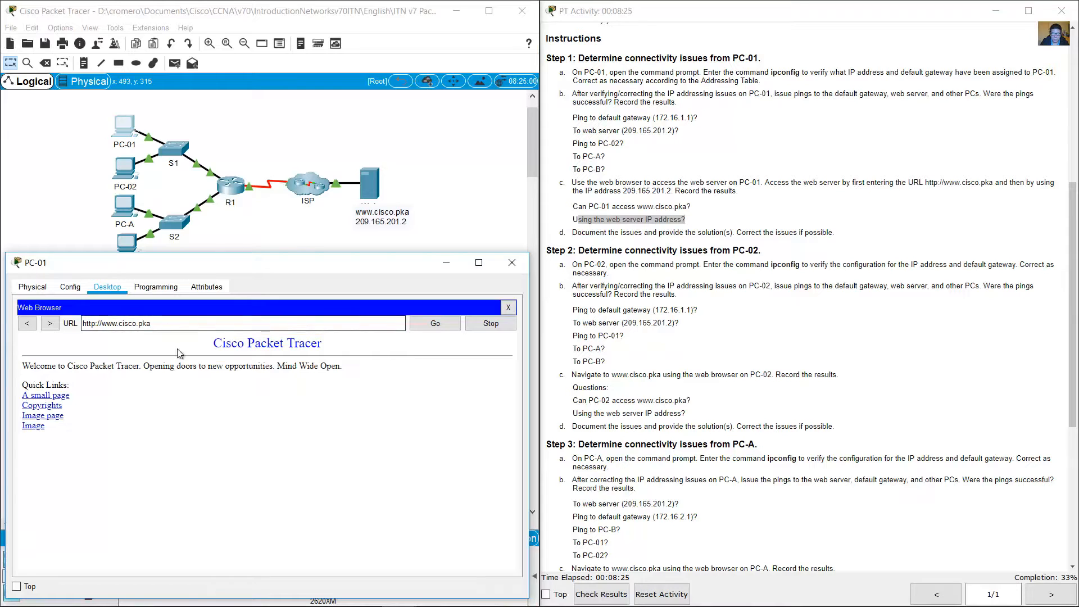
Step: Load 209.165.201.2 in PC-01's web browser to answer the web server IP address question of instruction 1c
{"action": "triple_click", "coordinate": [180, 323]}
{"action": "type", "text": "209.165..201.2"}
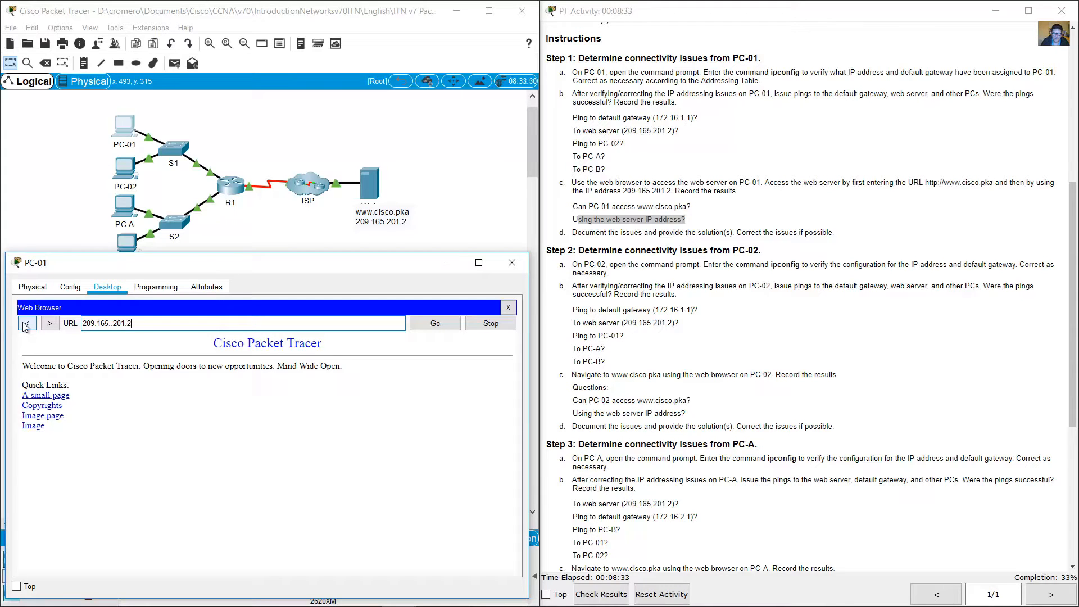
{"action": "left_click", "coordinate": [110, 324]}
{"action": "key", "text": "BackSpace"}
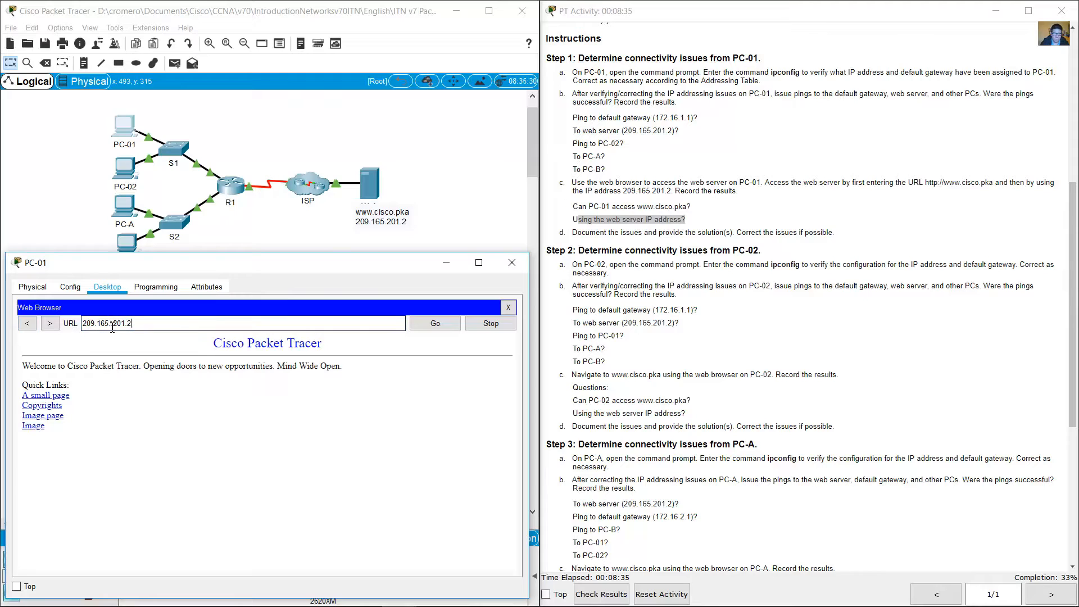
{"action": "key", "text": "BackSpace"}
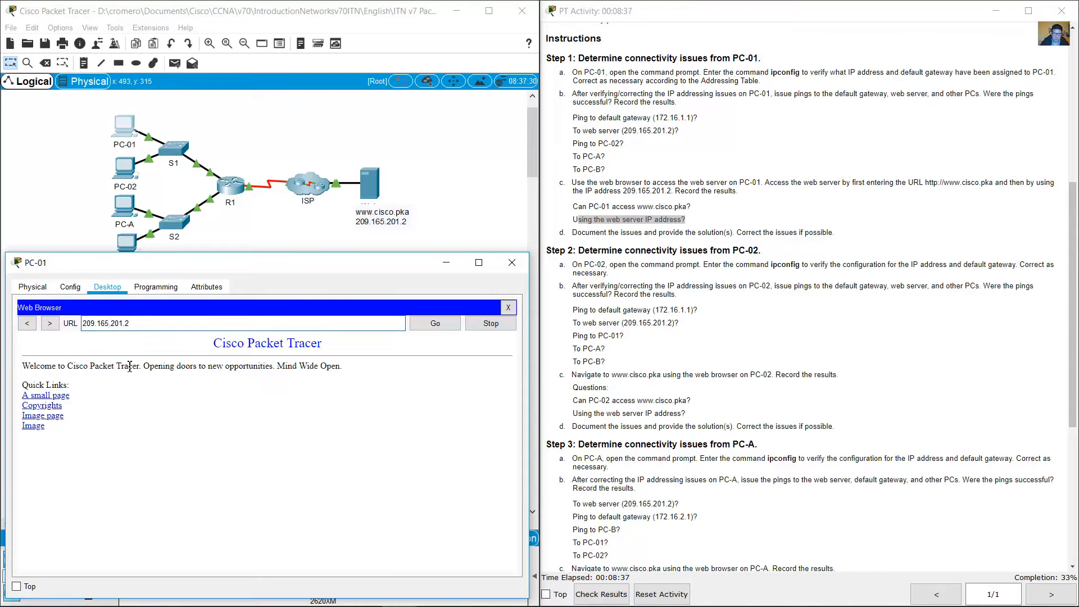
{"action": "left_click", "coordinate": [441, 325]}
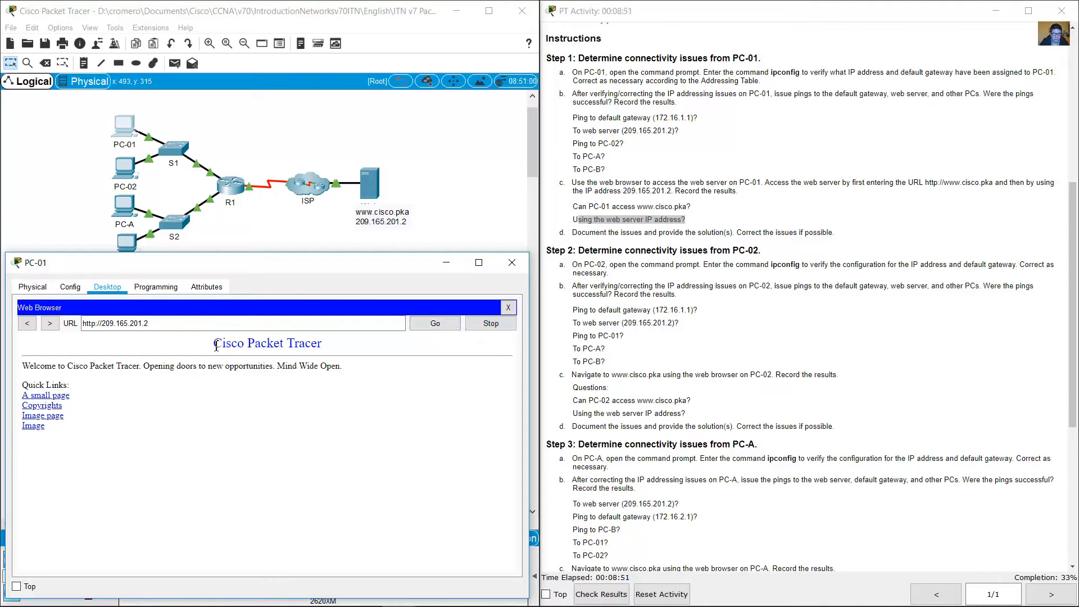
{"action": "left_click_drag", "start_coordinate": [419, 337], "coordinate": [212, 441]}
{"action": "left_click_drag", "start_coordinate": [572, 220], "coordinate": [695, 230]}
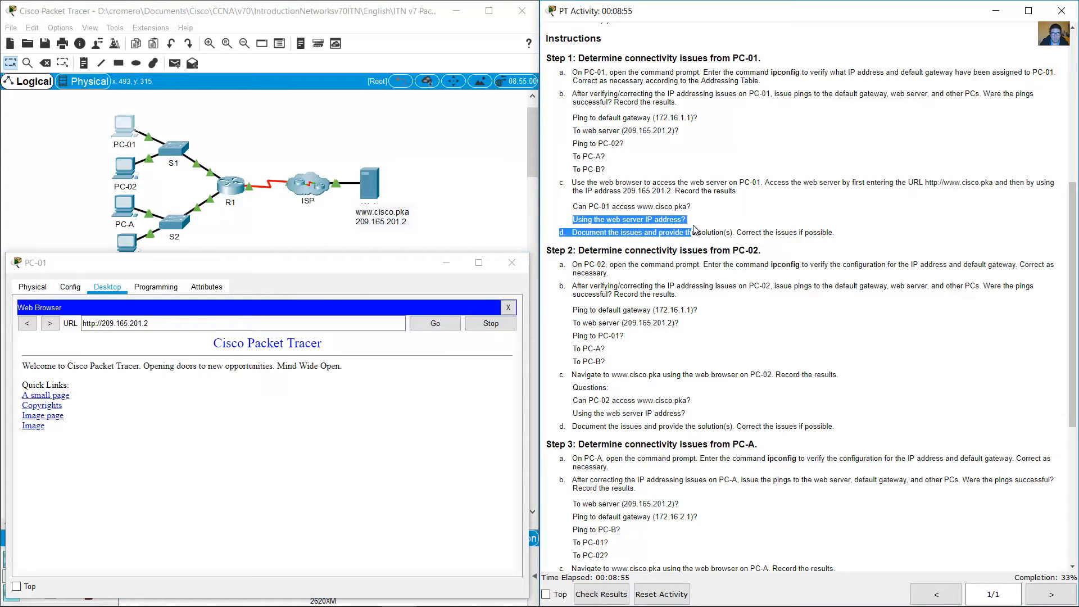
{"action": "left_click", "coordinate": [686, 224]}
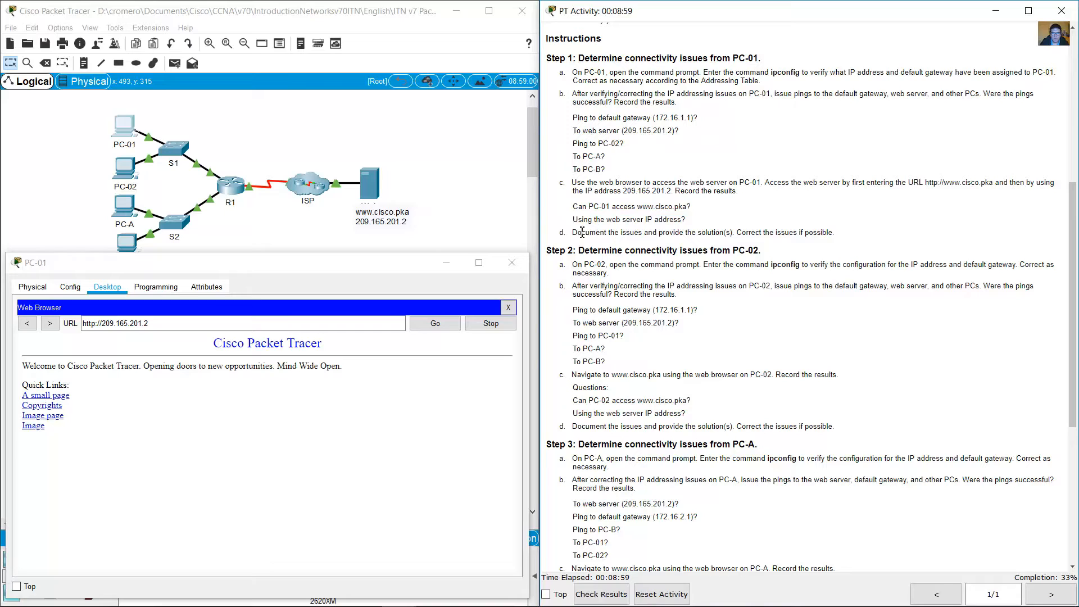
Step: Review instruction 1d against PC-01's addressing table entry and trace the connections between the PCs, R1 and the web server
{"action": "left_click_drag", "start_coordinate": [588, 235], "coordinate": [734, 232]}
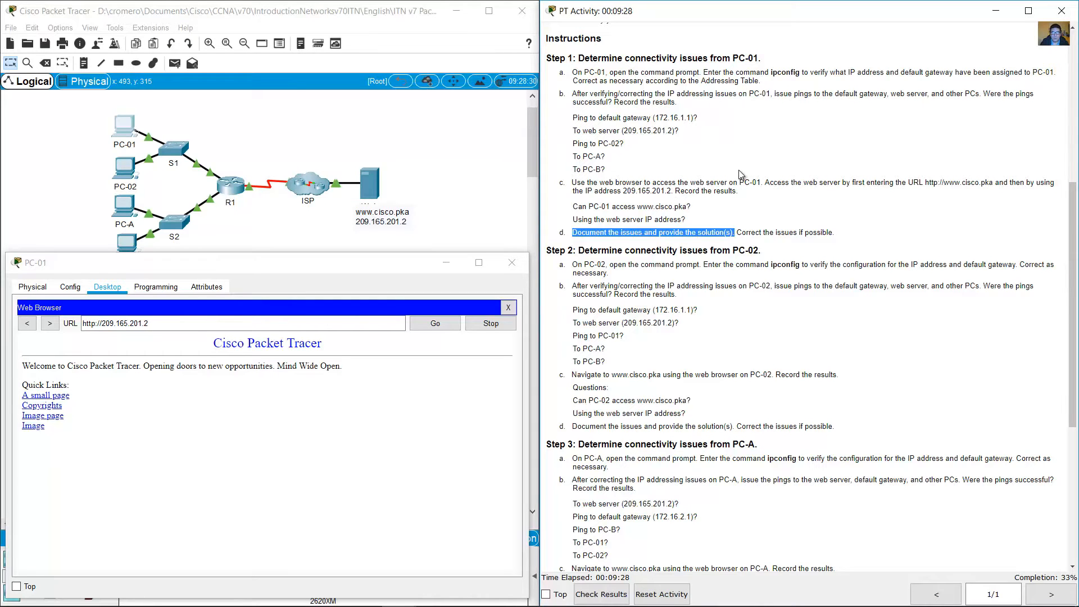
{"action": "scroll", "coordinate": [747, 180], "scroll_direction": "up", "scroll_amount": 10}
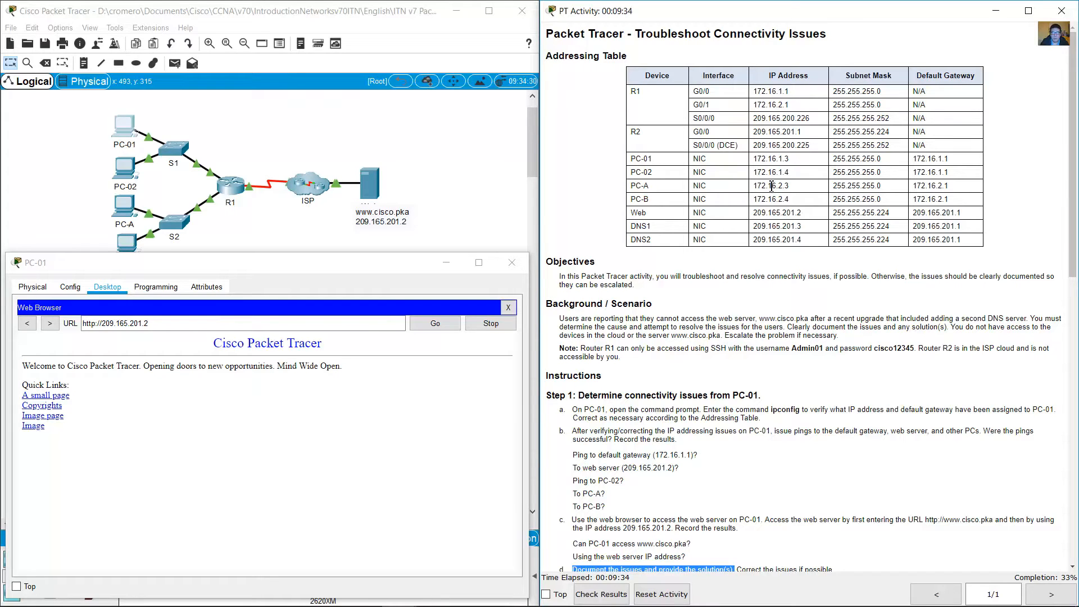
{"action": "left_click_drag", "start_coordinate": [753, 160], "coordinate": [797, 163]}
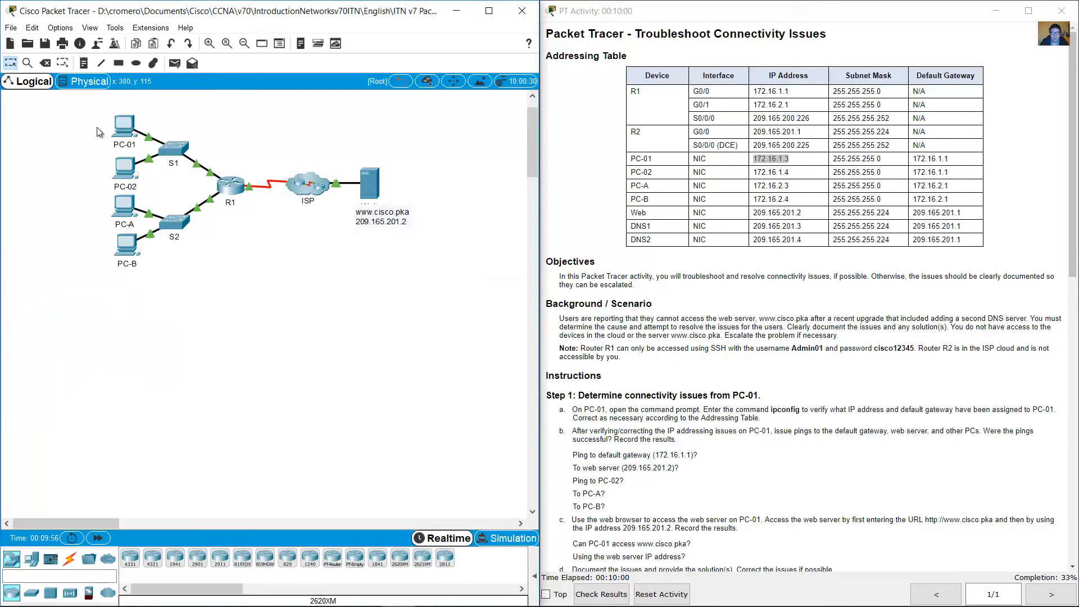
{"action": "left_click_drag", "start_coordinate": [71, 115], "coordinate": [139, 146]}
{"action": "left_click", "coordinate": [248, 156]}
{"action": "mouse_move", "coordinate": [211, 175]}
{"action": "left_click_drag", "start_coordinate": [416, 135], "coordinate": [349, 252]}
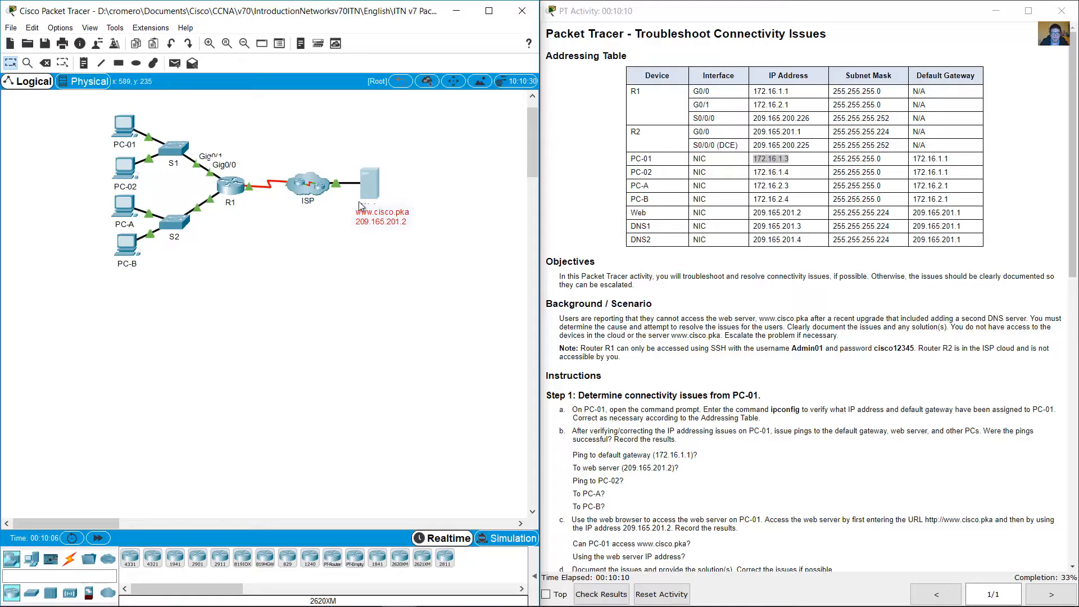
{"action": "left_click", "coordinate": [197, 256]}
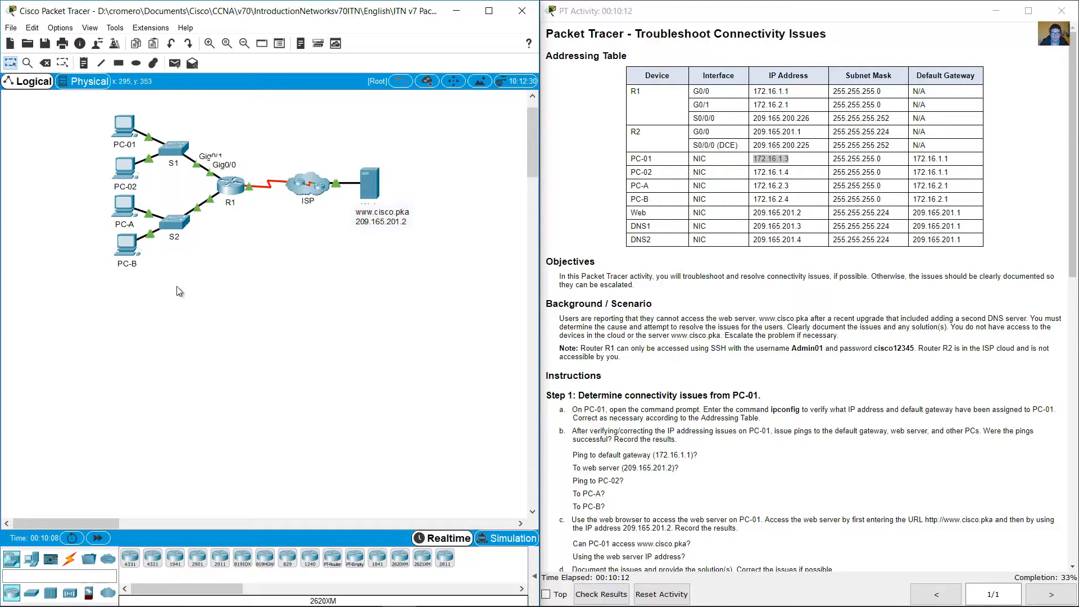
{"action": "left_click_drag", "start_coordinate": [154, 287], "coordinate": [81, 204]}
Step: Go to Step 2 of the instructions and open PC-02's desktop applications
{"action": "scroll", "coordinate": [830, 279], "scroll_direction": "down", "scroll_amount": 1}
{"action": "scroll", "coordinate": [830, 280], "scroll_direction": "down", "scroll_amount": 6}
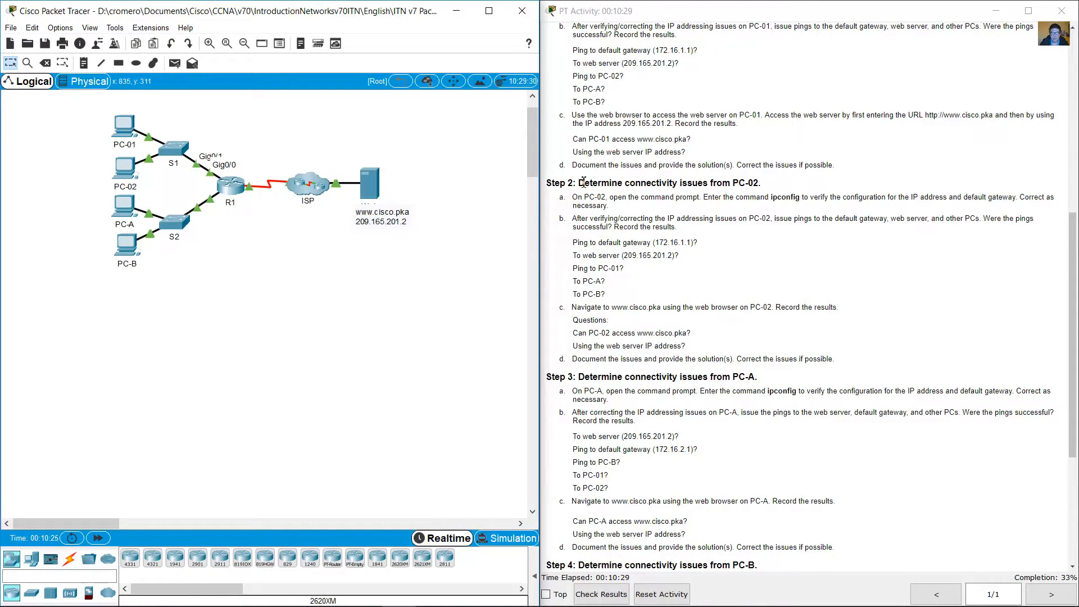
{"action": "left_click_drag", "start_coordinate": [582, 183], "coordinate": [764, 187]}
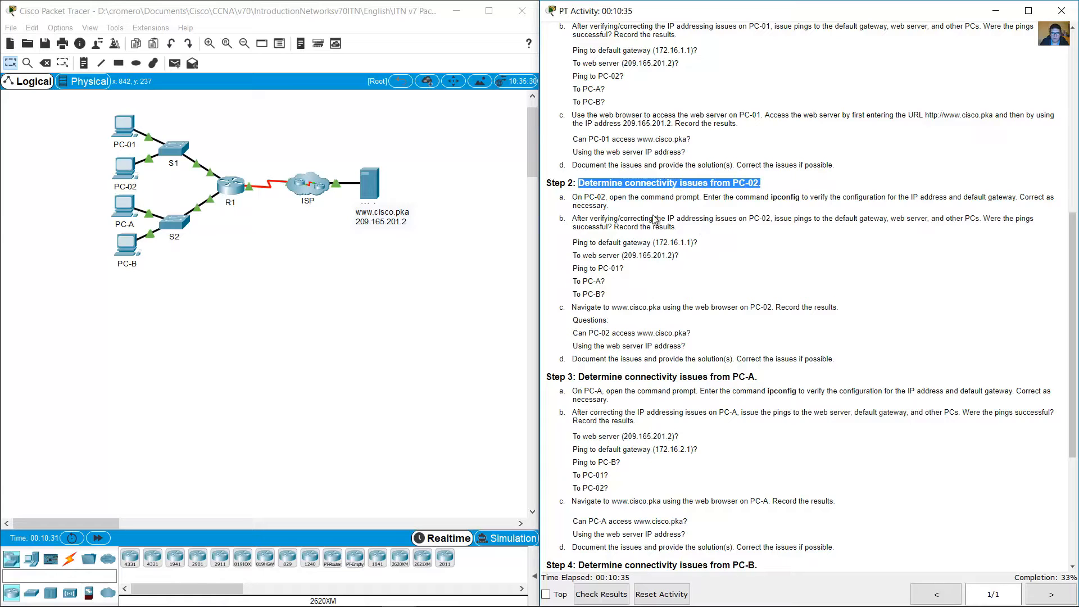
{"action": "left_click", "coordinate": [124, 168]}
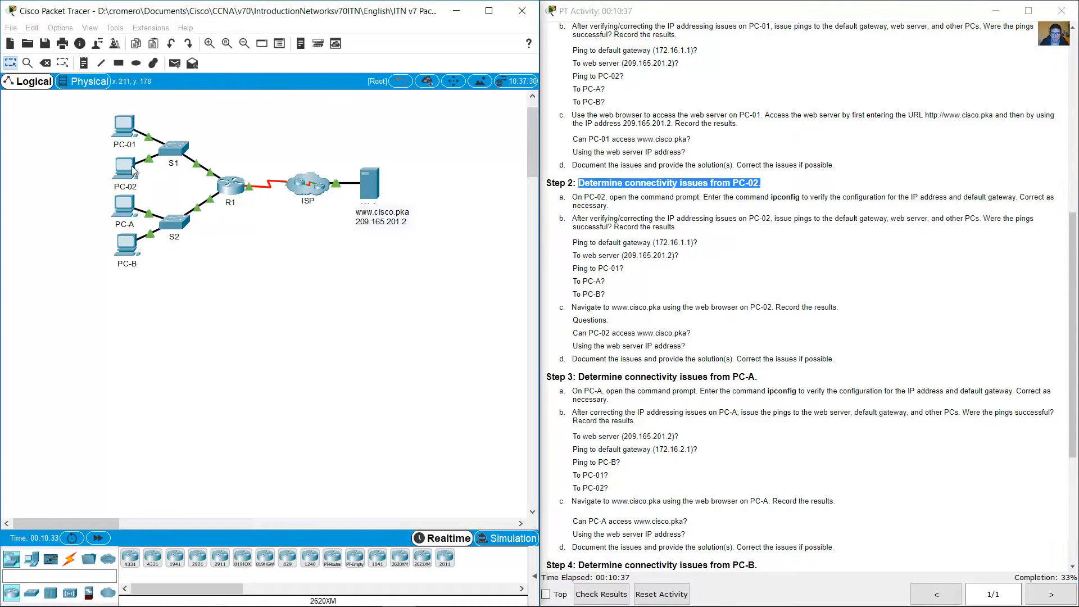
{"action": "left_click_drag", "start_coordinate": [584, 139], "coordinate": [217, 276]}
{"action": "left_click_drag", "start_coordinate": [347, 265], "coordinate": [540, 264]}
{"action": "left_click", "coordinate": [104, 294]}
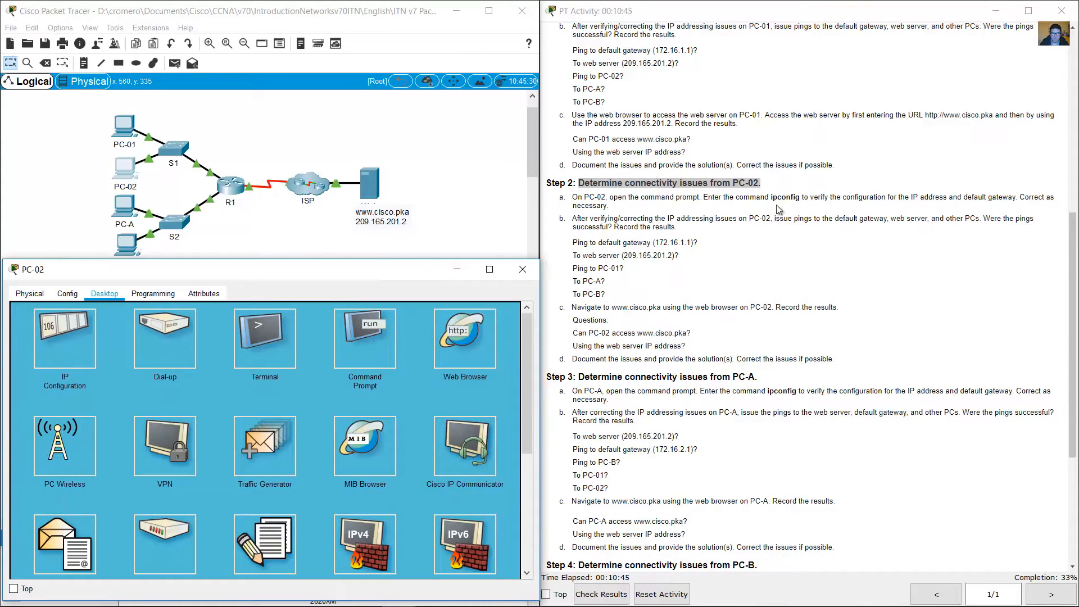
Step: Read instruction 2a and run ipconfig in PC-02's command prompt
{"action": "left_click_drag", "start_coordinate": [642, 197], "coordinate": [701, 197]}
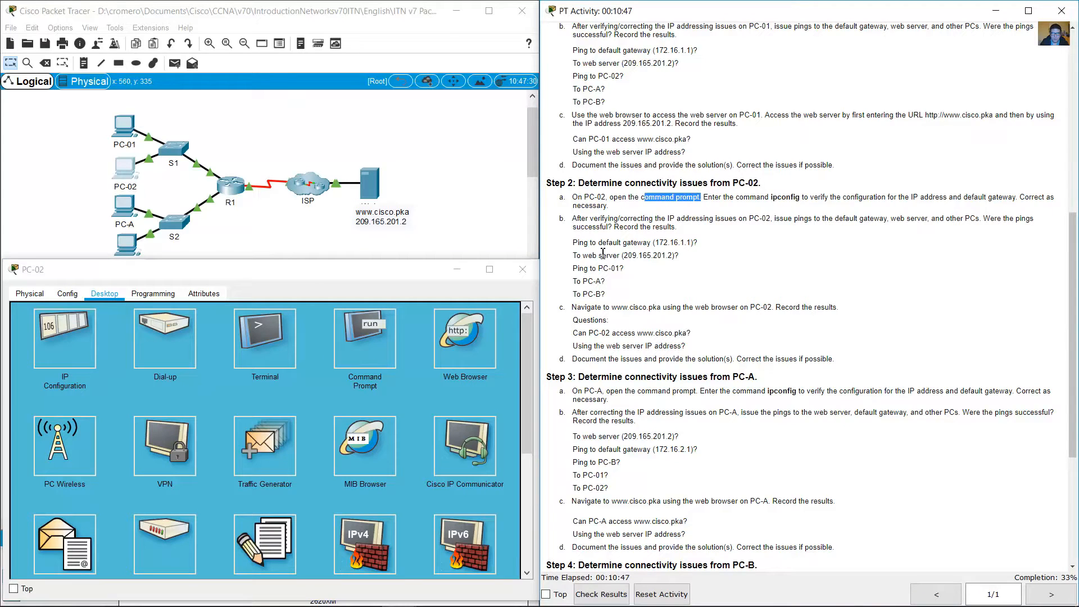
{"action": "left_click_drag", "start_coordinate": [770, 198], "coordinate": [821, 197]}
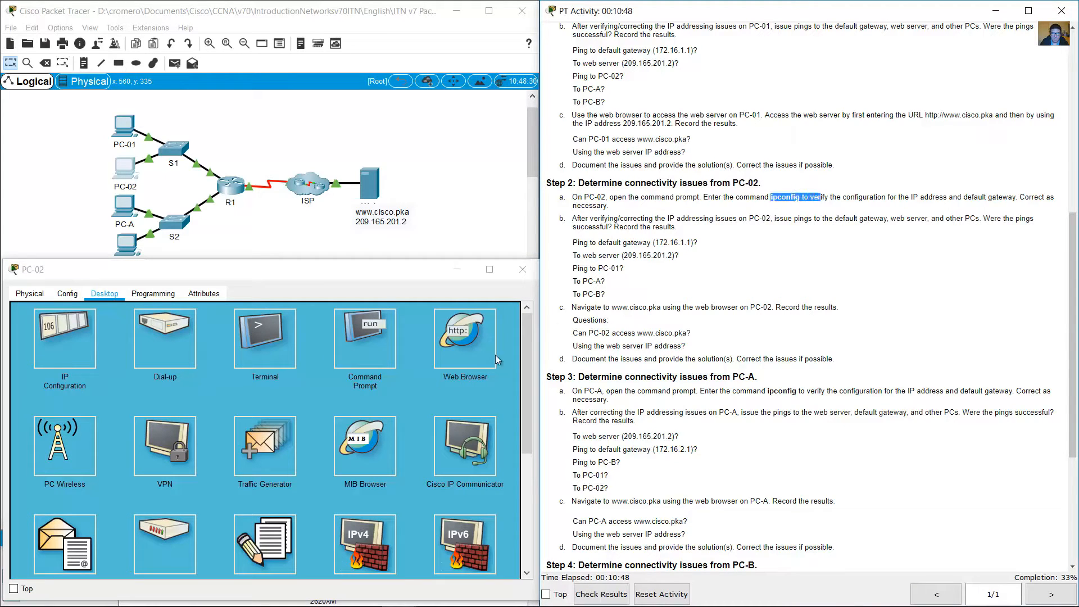
{"action": "left_click", "coordinate": [381, 328]}
{"action": "type", "text": "ipconf"}
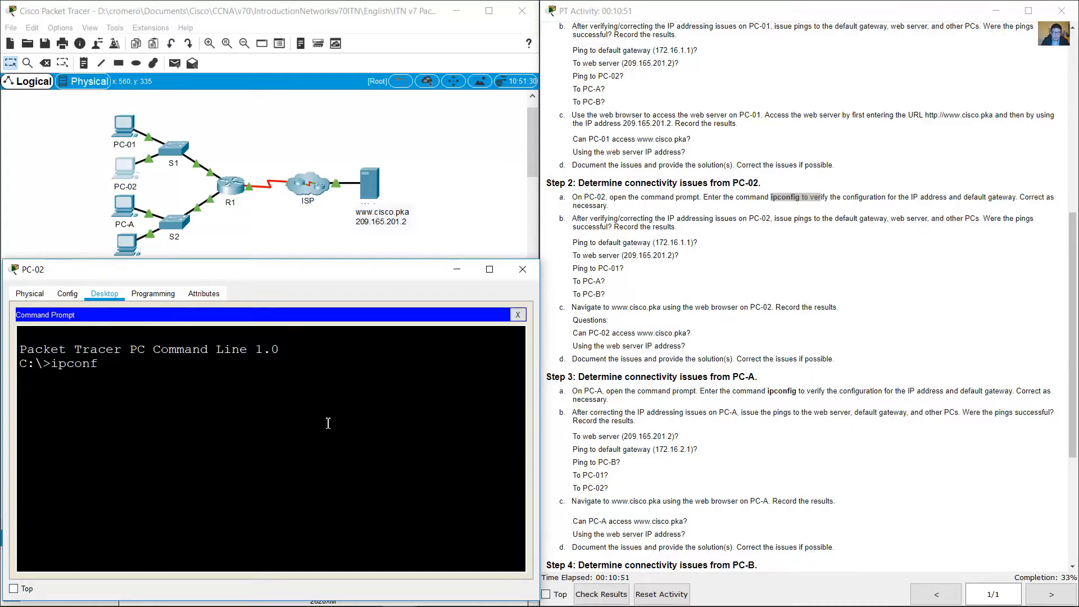
{"action": "type", "text": "ig"}
{"action": "key", "text": "Return"}
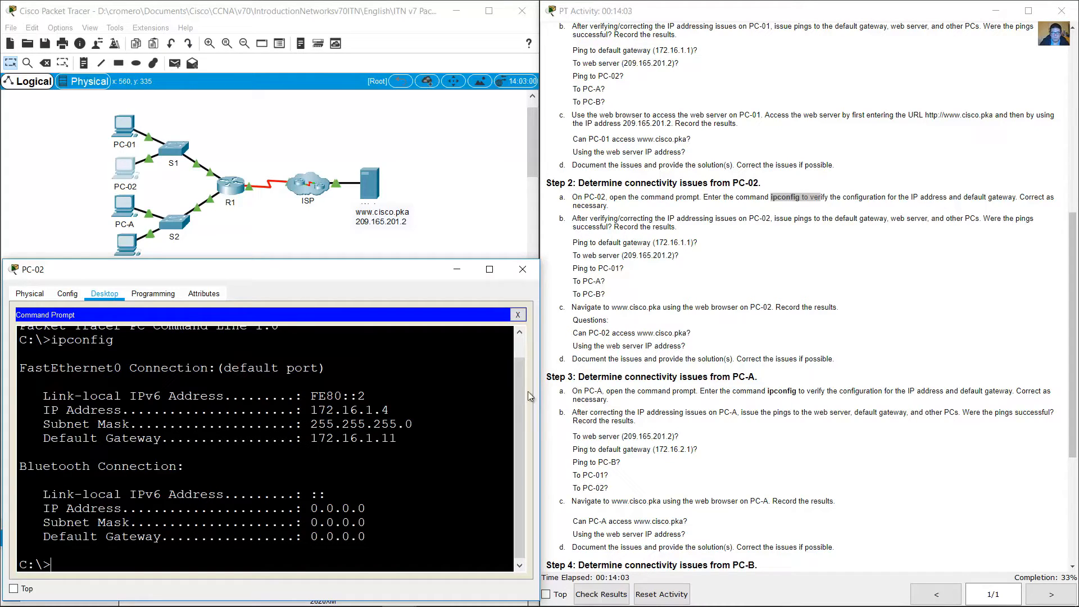
Step: Compare PC-02's IP address, subnet mask and default gateway from ipconfig with its row in the addressing table
{"action": "left_click_drag", "start_coordinate": [306, 411], "coordinate": [399, 412]}
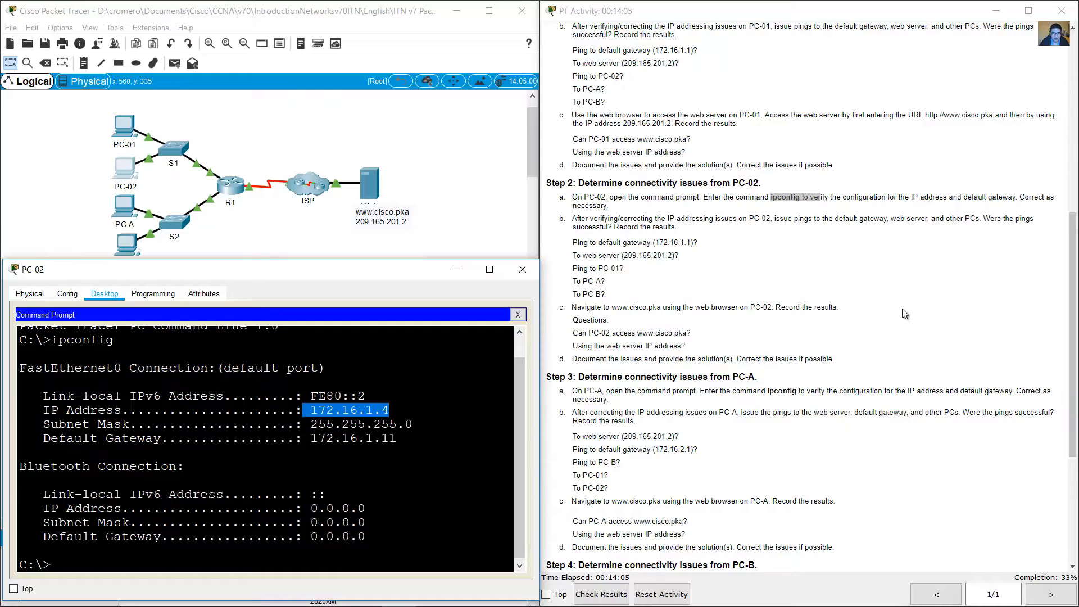
{"action": "scroll", "coordinate": [905, 313], "scroll_direction": "up", "scroll_amount": 10}
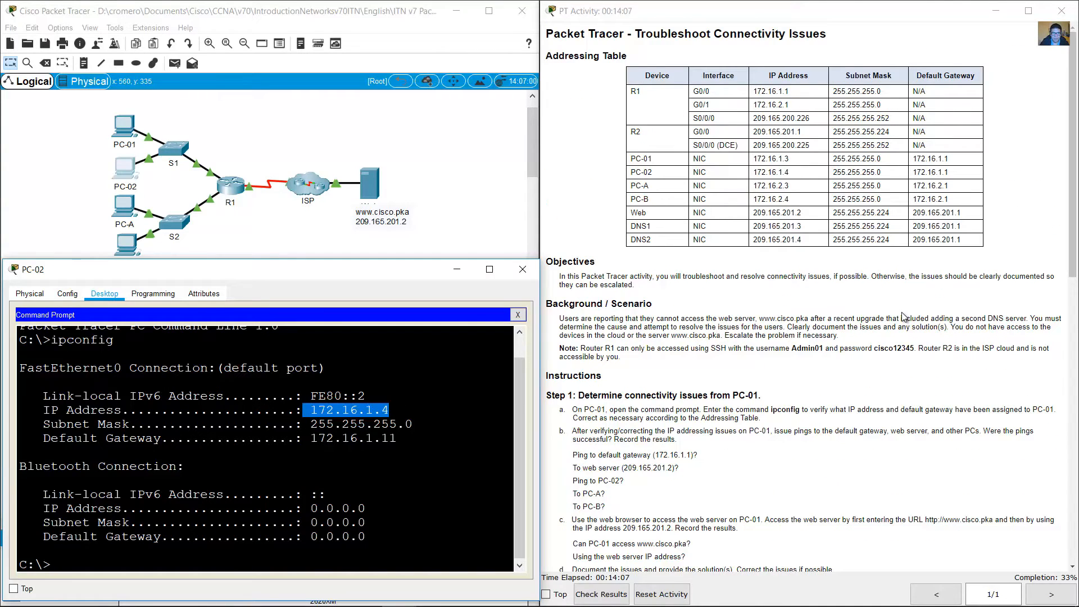
{"action": "left_click", "coordinate": [760, 175]}
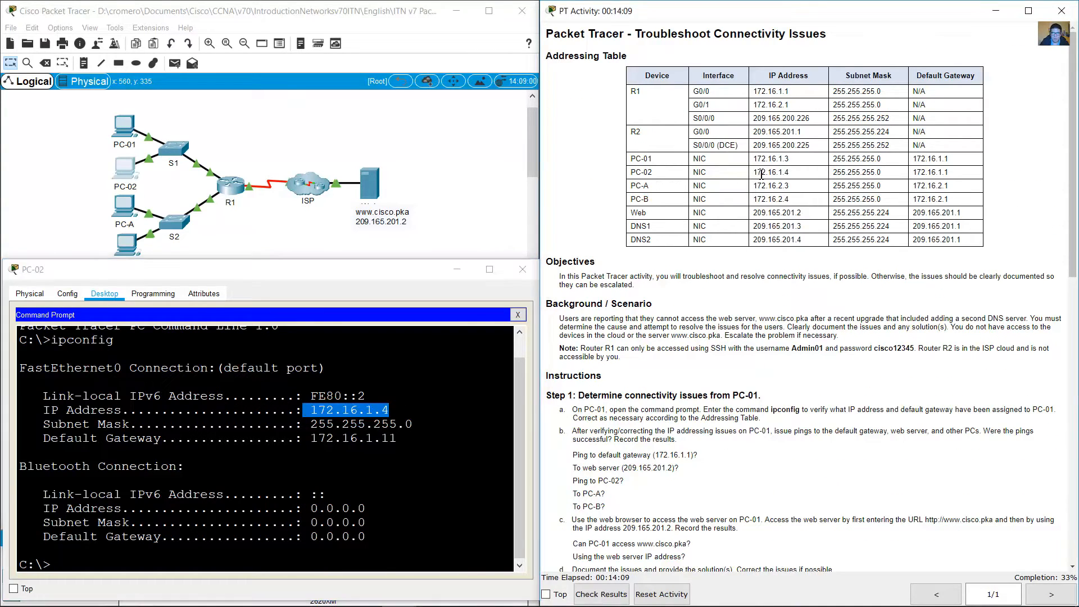
{"action": "left_click_drag", "start_coordinate": [760, 174], "coordinate": [790, 174]}
{"action": "left_click", "coordinate": [383, 412]}
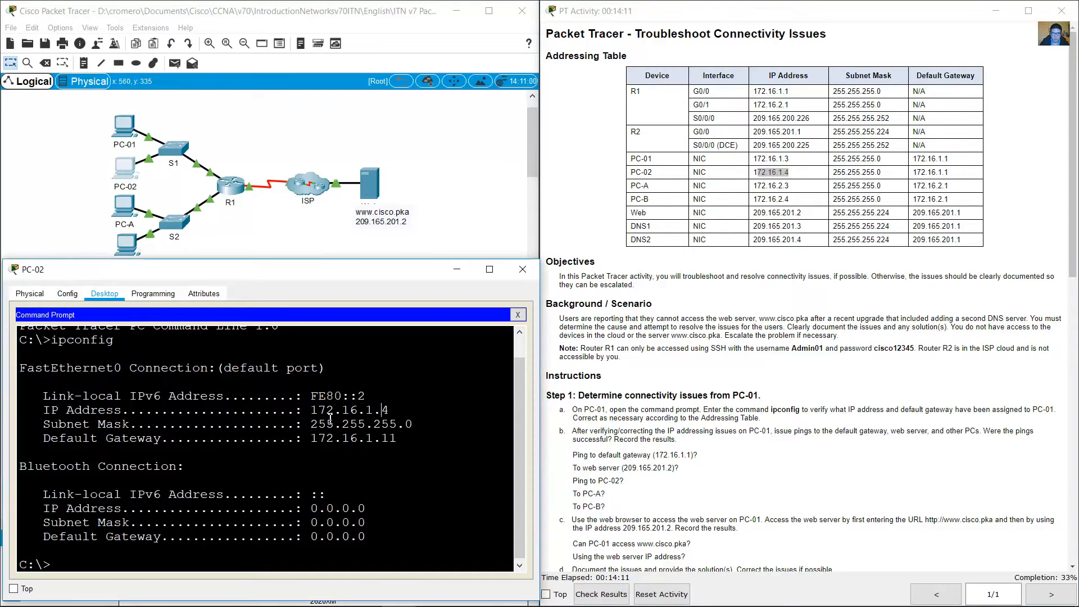
{"action": "left_click_drag", "start_coordinate": [312, 413], "coordinate": [398, 415]}
{"action": "left_click_drag", "start_coordinate": [326, 425], "coordinate": [414, 428]}
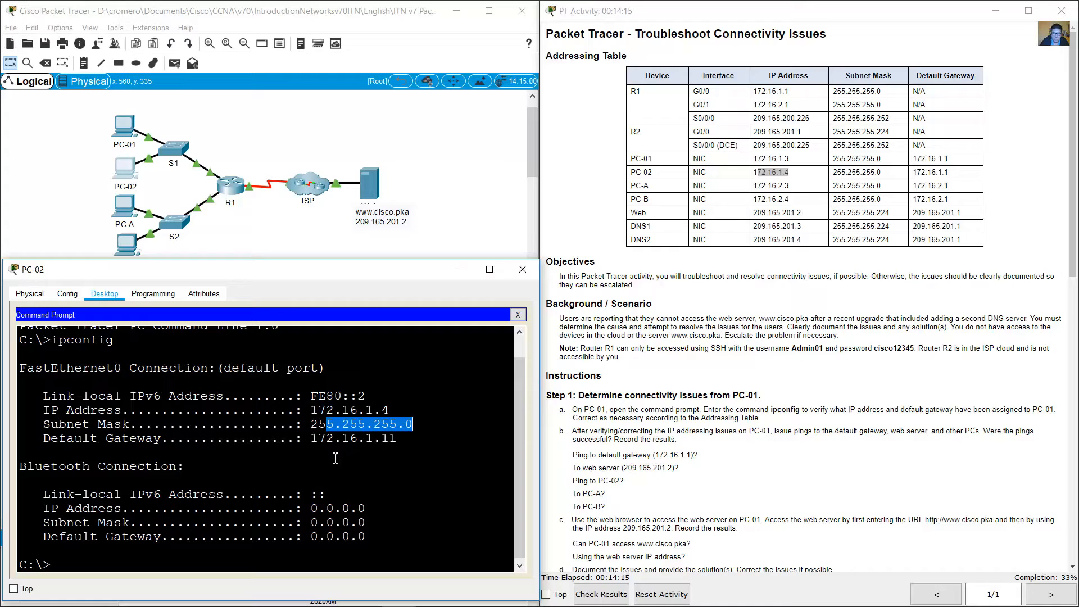
{"action": "left_click_drag", "start_coordinate": [319, 440], "coordinate": [403, 439]}
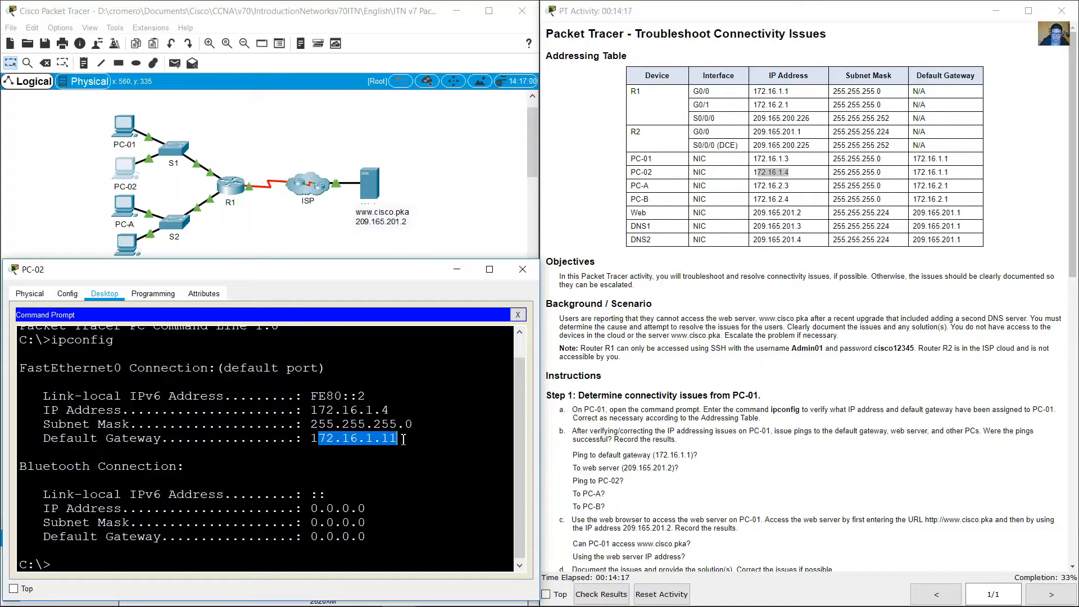
{"action": "left_click", "coordinate": [404, 439]}
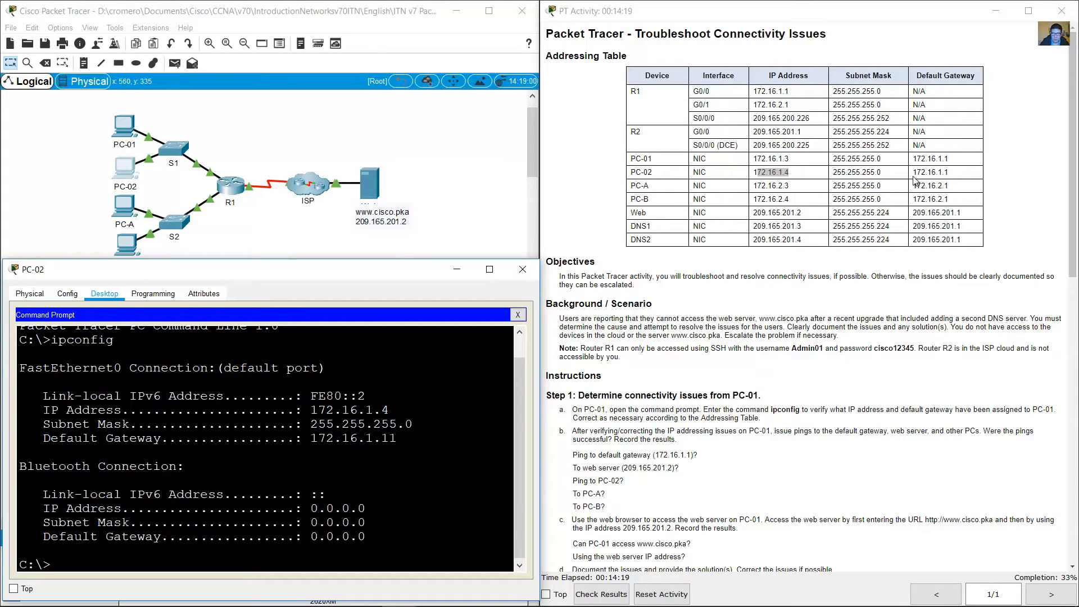
{"action": "left_click_drag", "start_coordinate": [962, 175], "coordinate": [920, 174]}
{"action": "left_click_drag", "start_coordinate": [310, 439], "coordinate": [398, 439]}
Step: Close PC-02's command prompt and set its default gateway to 172.16.1.1 in the IP configuration
{"action": "left_click", "coordinate": [517, 314]}
{"action": "left_click", "coordinate": [65, 337]}
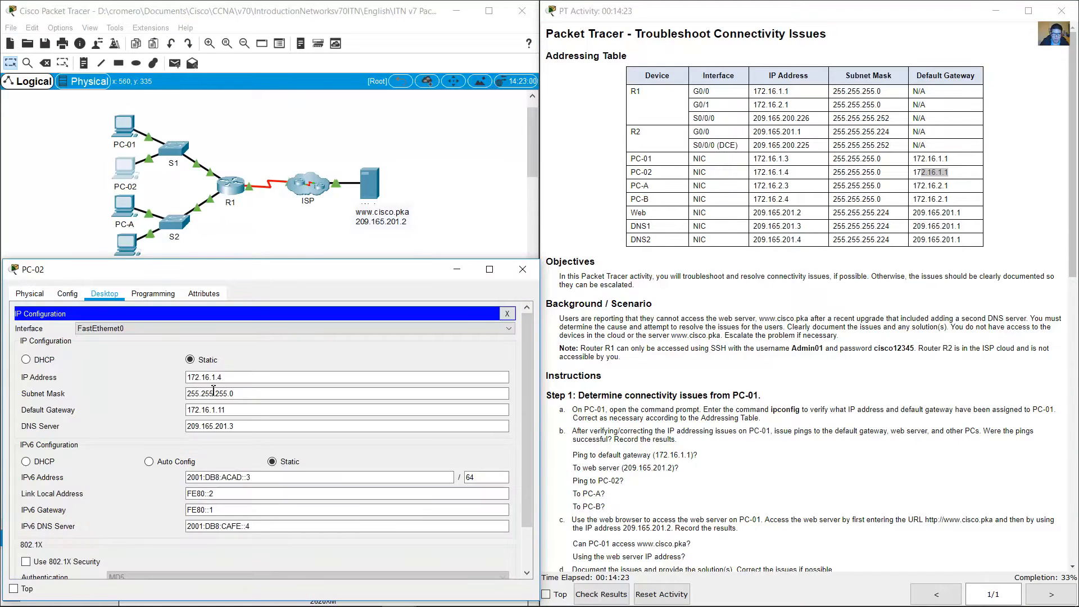
{"action": "left_click", "coordinate": [245, 410]}
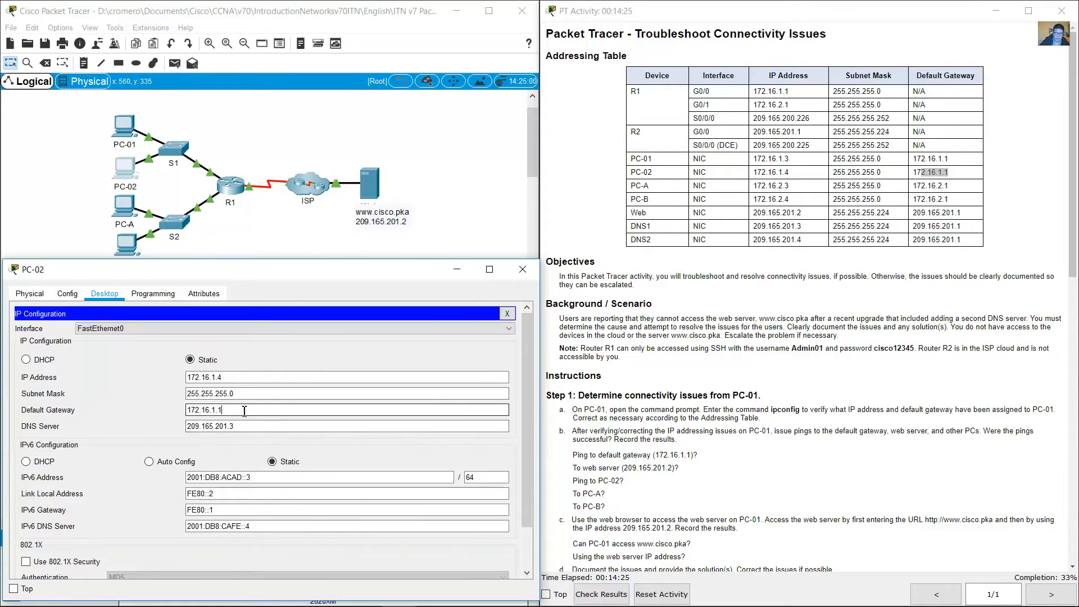
{"action": "key", "text": "BackSpace"}
{"action": "key", "text": "Tab"}
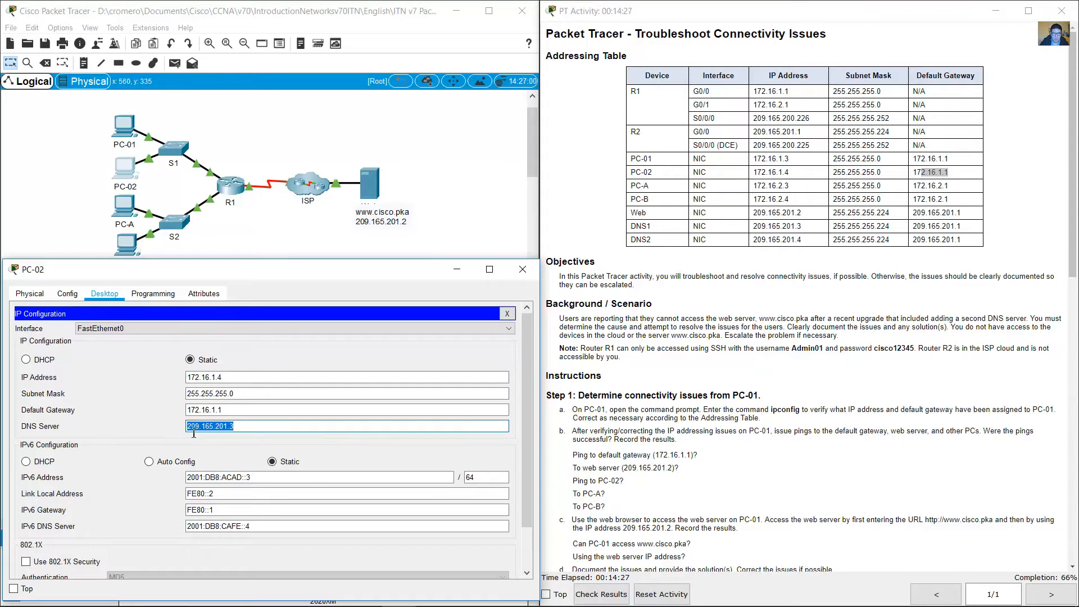
Step: Compare PC-02's DNS server address with the DNS1 entry in the addressing table
{"action": "left_click", "coordinate": [240, 429]}
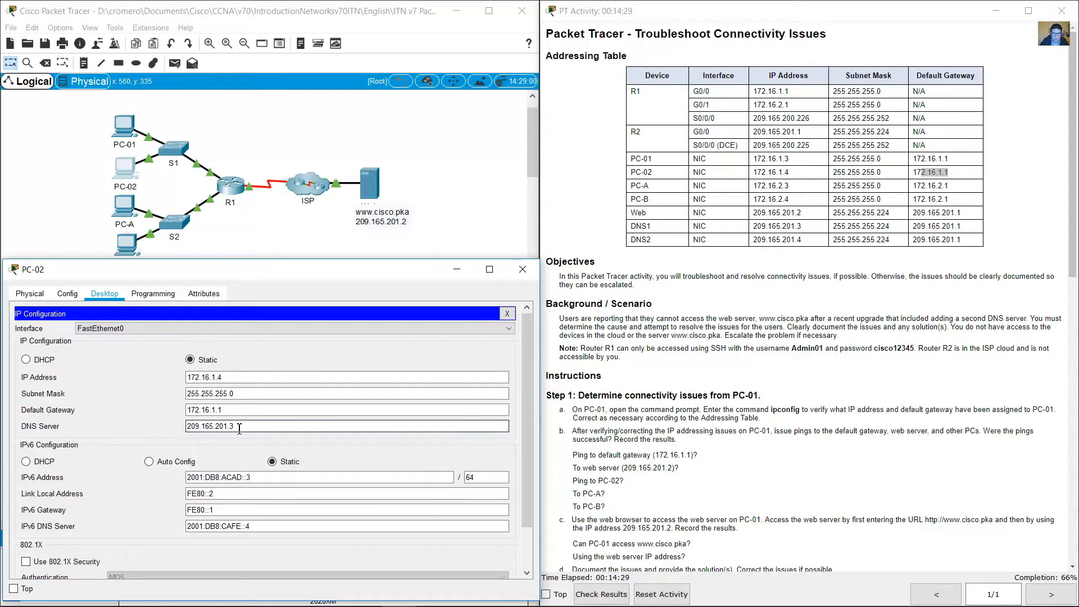
{"action": "left_click_drag", "start_coordinate": [636, 226], "coordinate": [803, 227]}
{"action": "left_click", "coordinate": [668, 235]}
{"action": "double_click", "coordinate": [649, 226]}
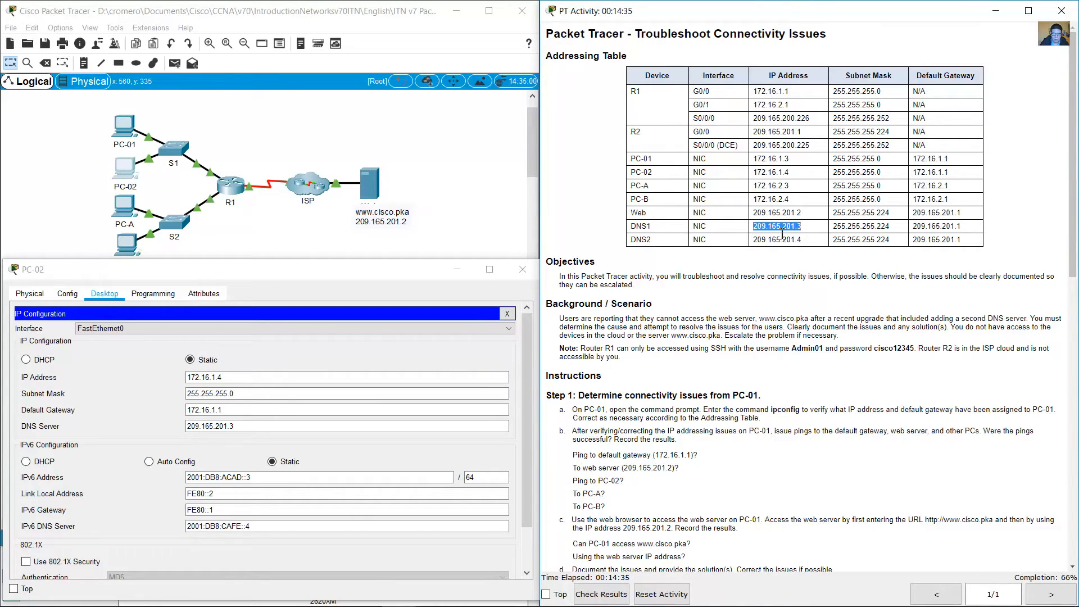
Step: Close PC-02's IP configuration and read instruction 2b with its list of ping tests
{"action": "left_click", "coordinate": [506, 314]}
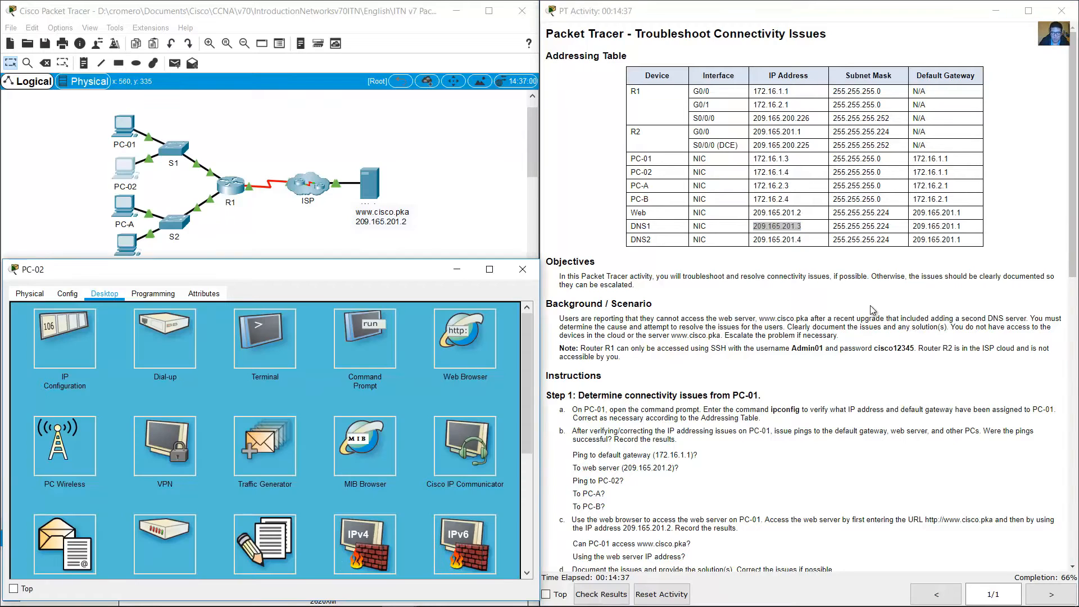
{"action": "scroll", "coordinate": [877, 312], "scroll_direction": "down", "scroll_amount": 3}
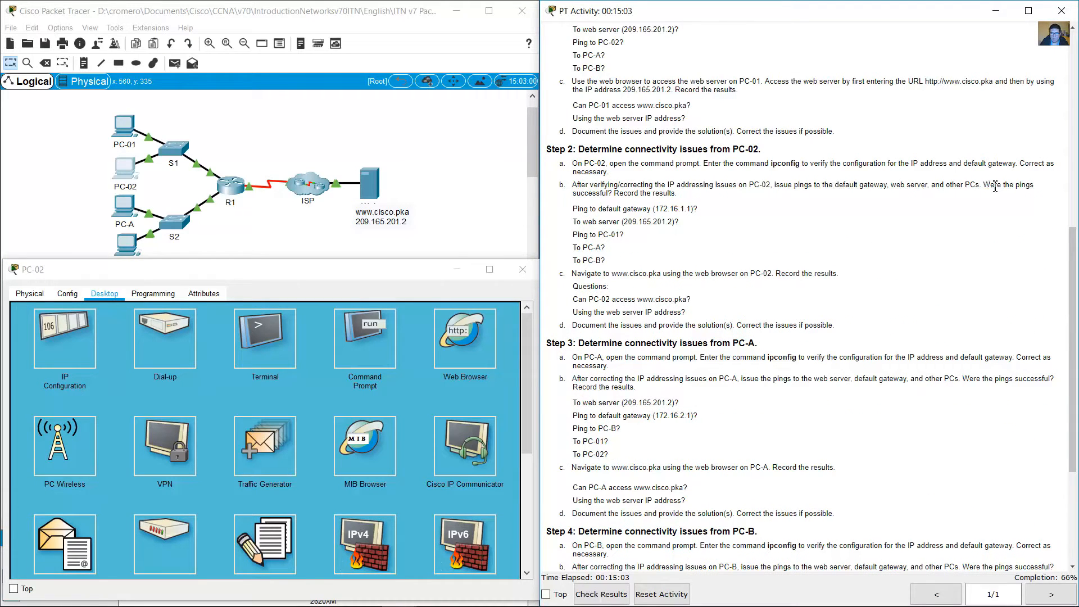
{"action": "double_click", "coordinate": [994, 186]}
{"action": "left_click_drag", "start_coordinate": [1002, 186], "coordinate": [698, 209]}
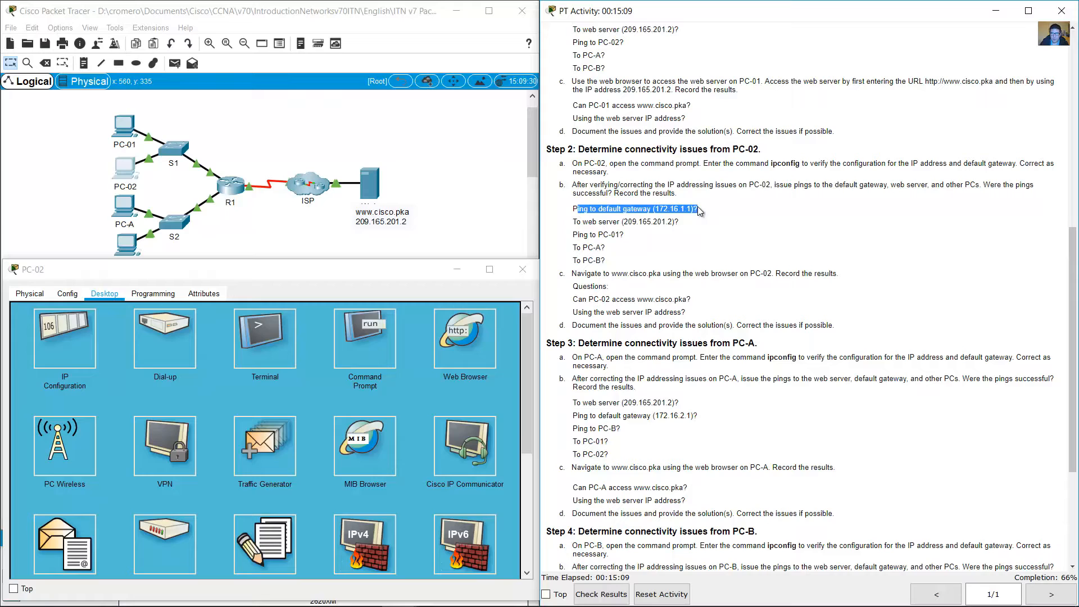
Step: Ping the default gateway 172.16.1.1 from PC-02's command prompt
{"action": "left_click", "coordinate": [382, 359]}
{"action": "key", "text": "Up"}
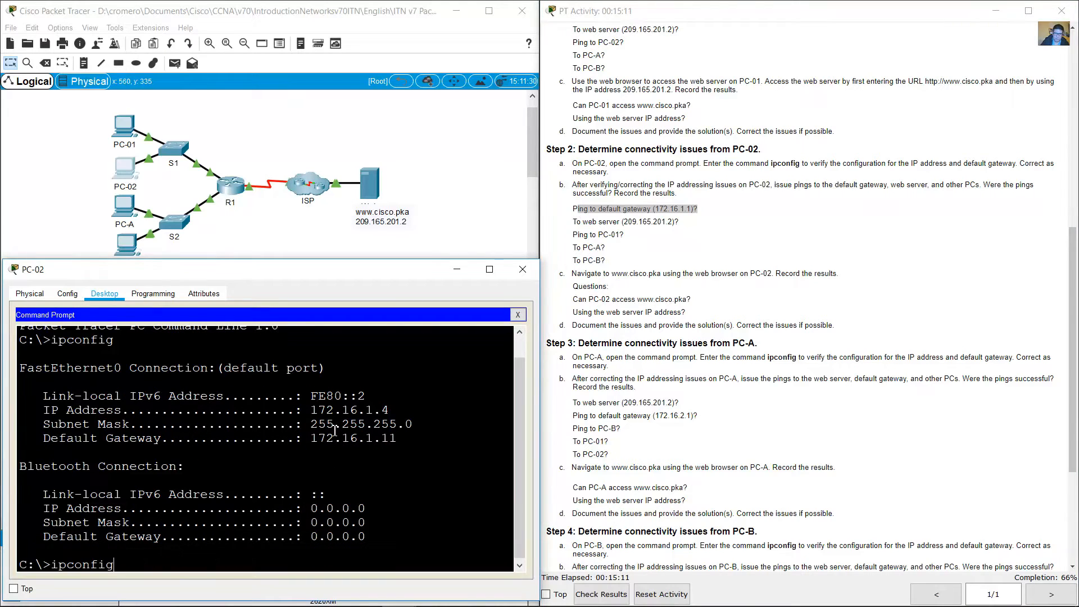
{"action": "key", "text": "BackSpace"}
{"action": "key", "text": "BackSpace"}
{"action": "key", "text": "BackSpace"}
{"action": "key", "text": "BackSpace"}
{"action": "key", "text": "BackSpace"}
{"action": "key", "text": "BackSpace"}
{"action": "key", "text": "BackSpace"}
{"action": "key", "text": "BackSpace"}
{"action": "type", "text": "ping 1"}
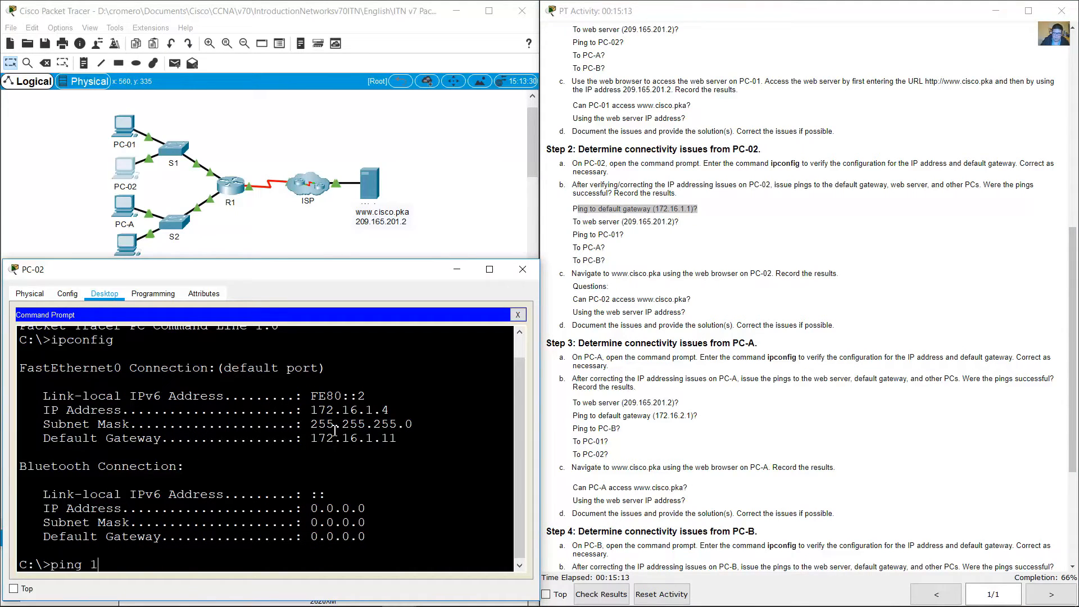
{"action": "type", "text": "72.16.1.1"}
{"action": "key", "text": "Return"}
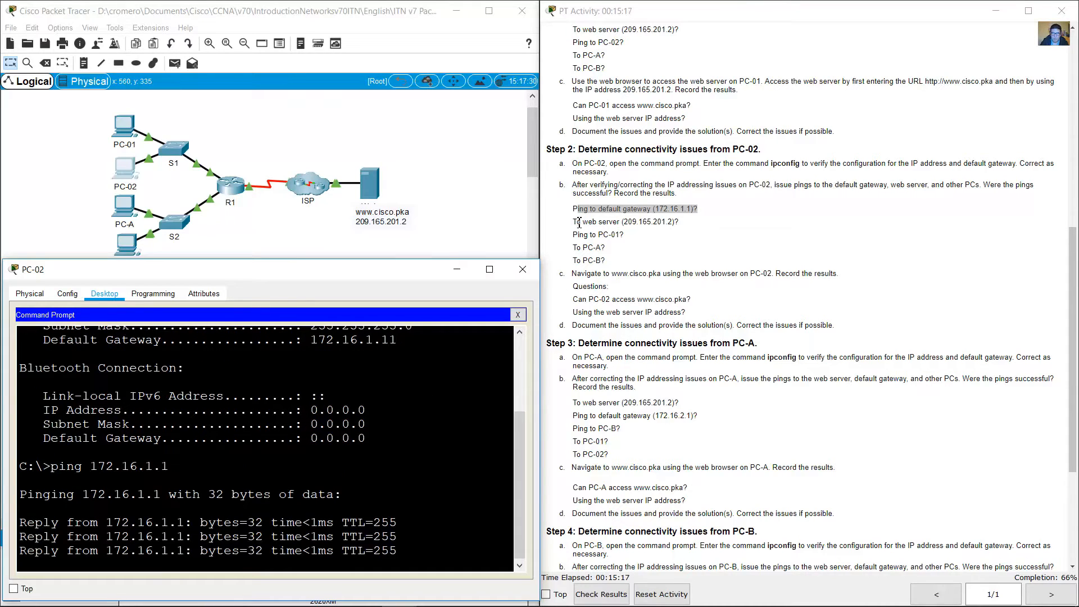
Step: Ping the web server at 209.165.201.2 from PC-02
{"action": "type", "text": "ping 209.1"}
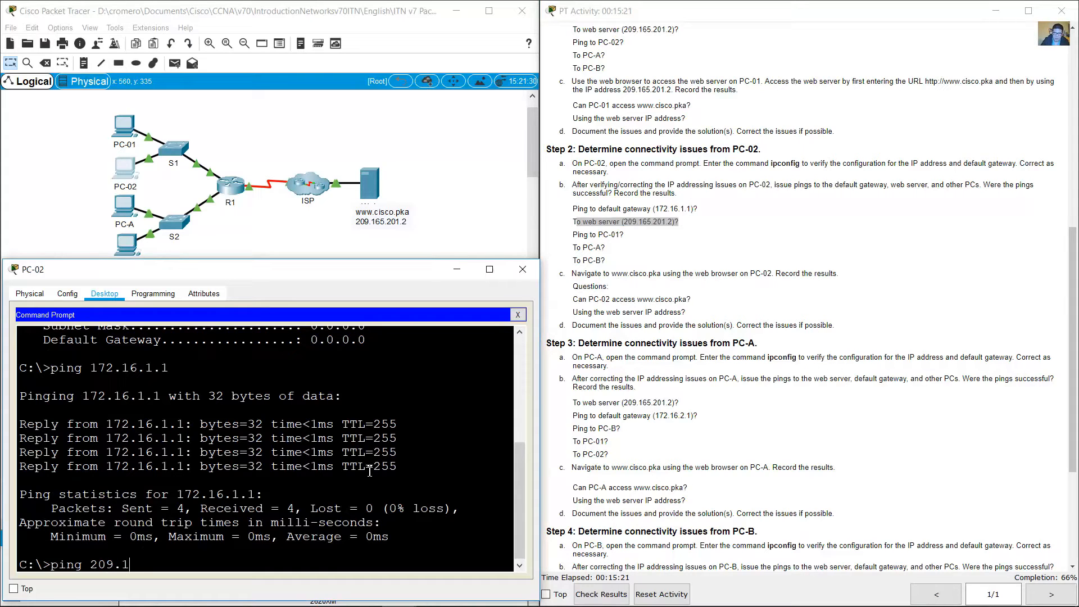
{"action": "type", "text": "65.201.2"}
{"action": "key", "text": "Return"}
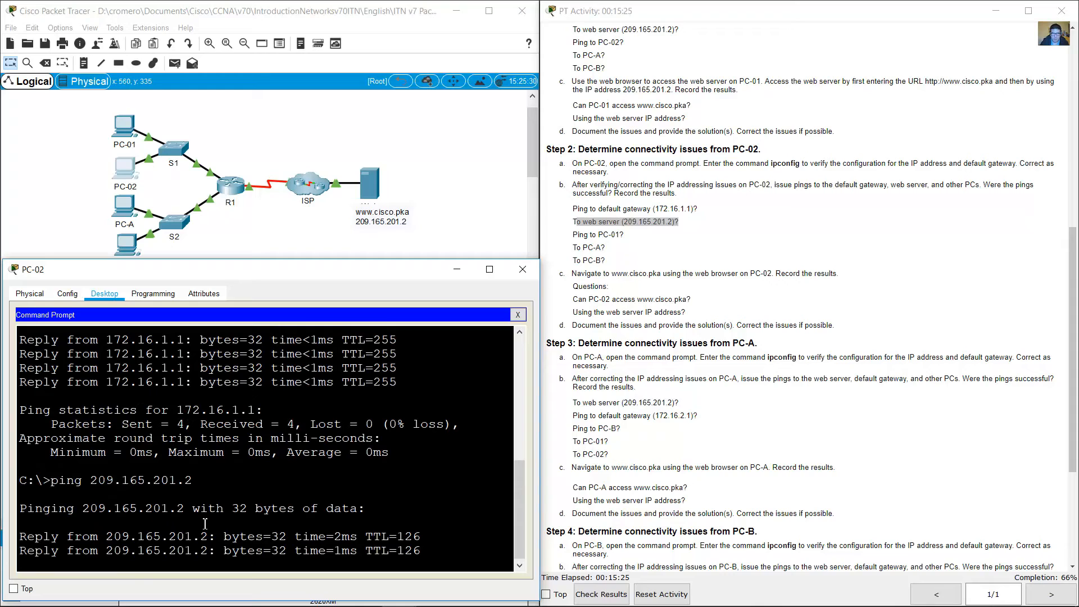
Step: Look up PC-01's IP address in the addressing table and ping 172.16.1.3 from PC-02
{"action": "left_click_drag", "start_coordinate": [662, 222], "coordinate": [629, 232]}
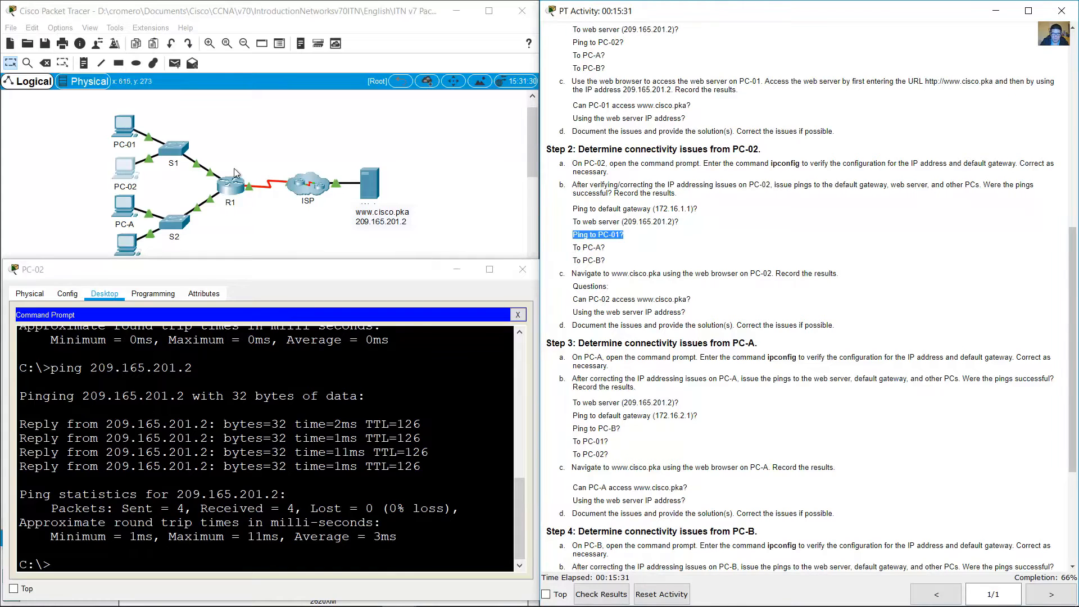
{"action": "scroll", "coordinate": [889, 238], "scroll_direction": "up", "scroll_amount": 8}
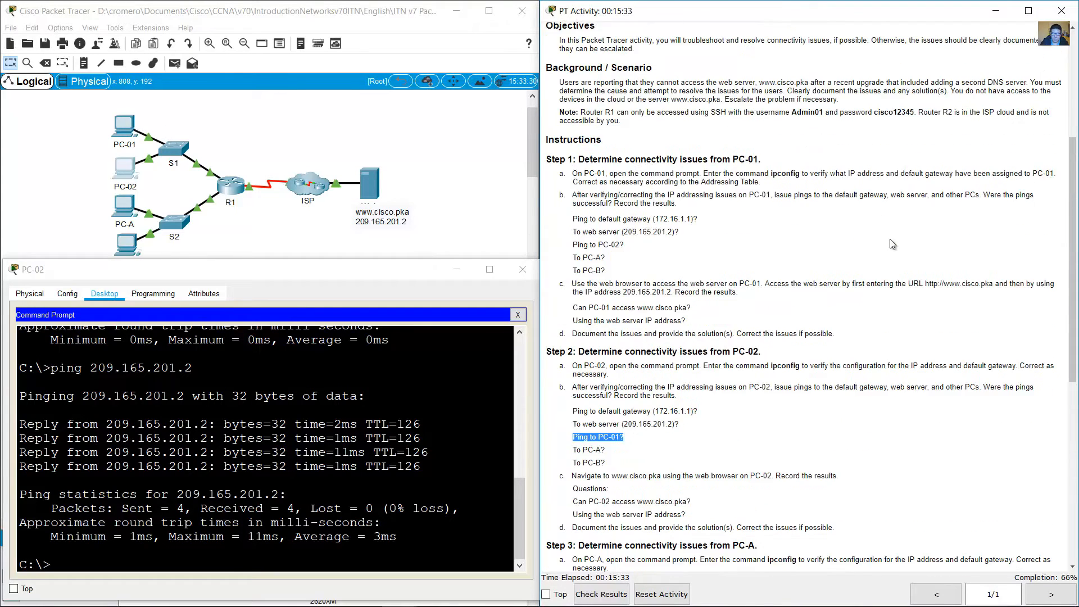
{"action": "left_click_drag", "start_coordinate": [771, 160], "coordinate": [797, 175]}
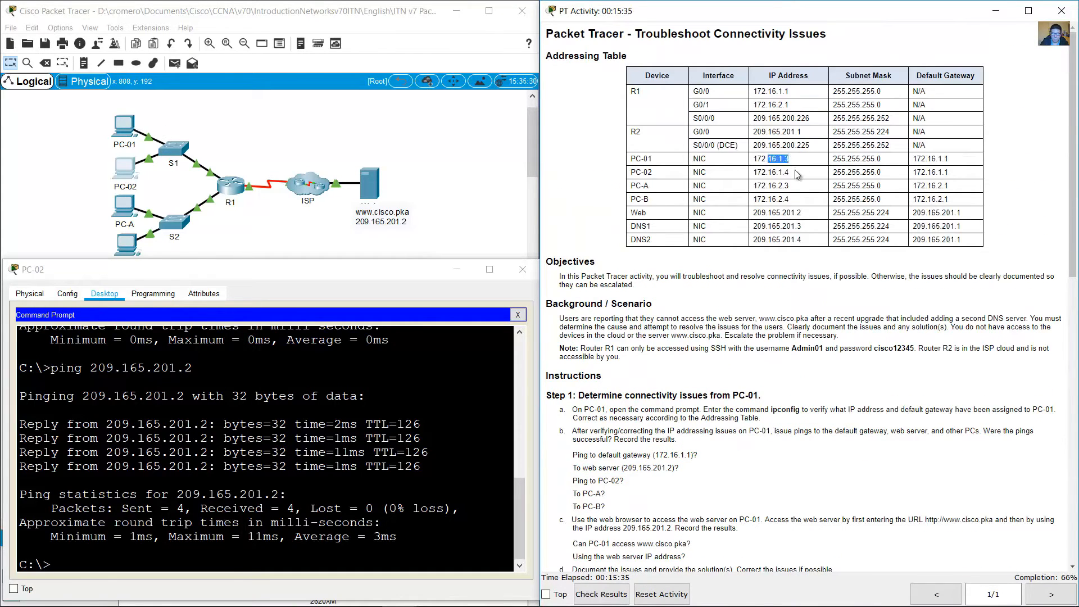
{"action": "scroll", "coordinate": [744, 419], "scroll_direction": "down", "scroll_amount": 6}
{"action": "left_click", "coordinate": [209, 485]}
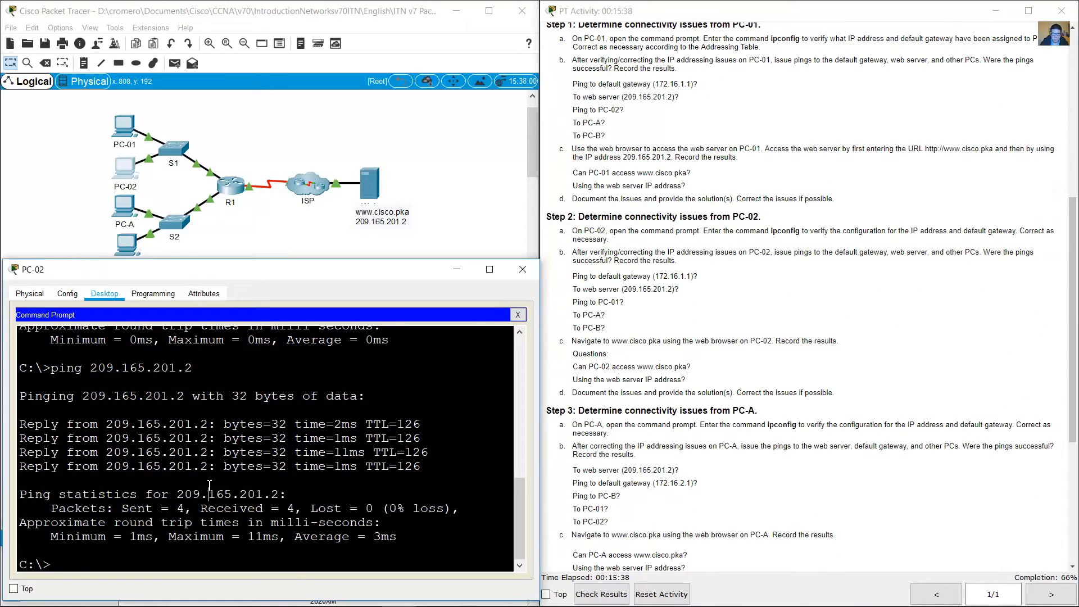
{"action": "type", "text": "ping 172.16.1."}
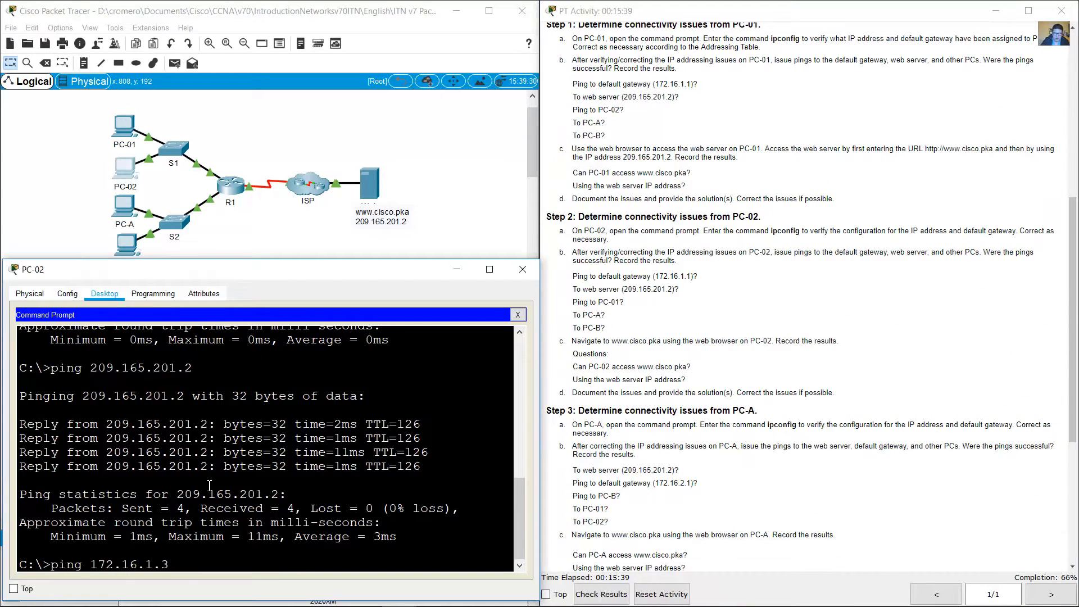
{"action": "type", "text": "3"}
{"action": "key", "text": "Return"}
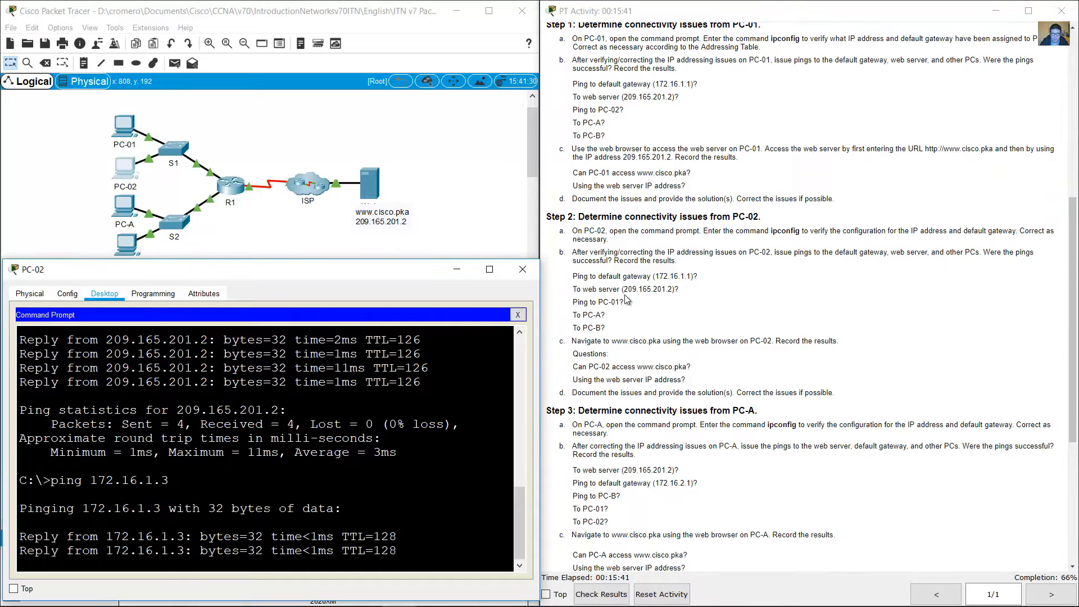
Step: Look up PC-A's IP address in the addressing table, ping 172.16.2.3 from PC-02 and check the replies
{"action": "left_click", "coordinate": [619, 301]}
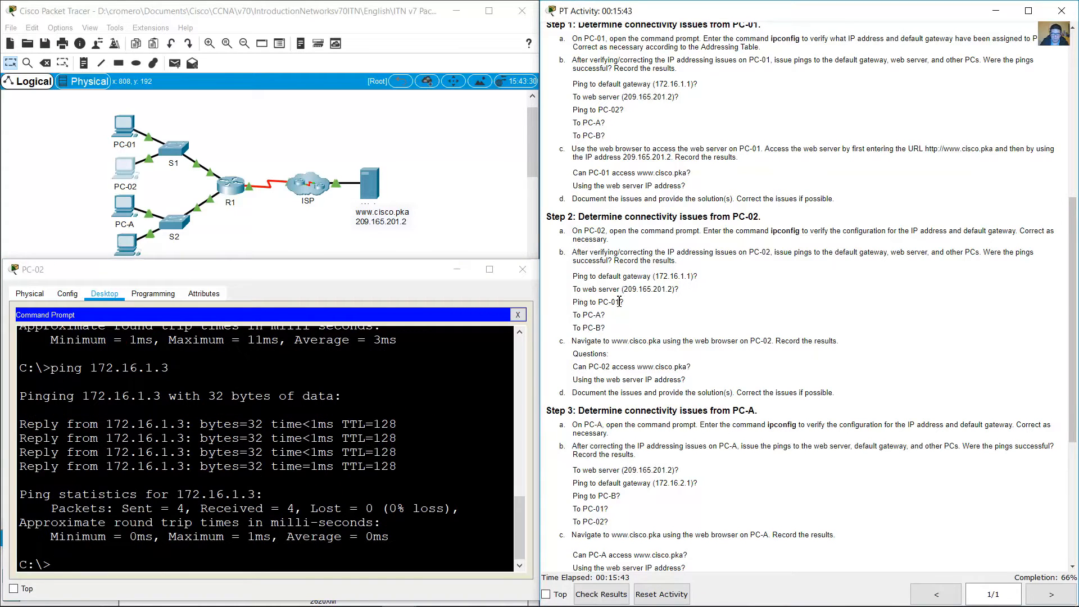
{"action": "left_click_drag", "start_coordinate": [619, 301], "coordinate": [634, 301]}
{"action": "left_click", "coordinate": [602, 313]}
{"action": "left_click_drag", "start_coordinate": [571, 316], "coordinate": [613, 309]}
{"action": "scroll", "coordinate": [688, 259], "scroll_direction": "up", "scroll_amount": 10}
{"action": "left_click_drag", "start_coordinate": [776, 152], "coordinate": [785, 153]}
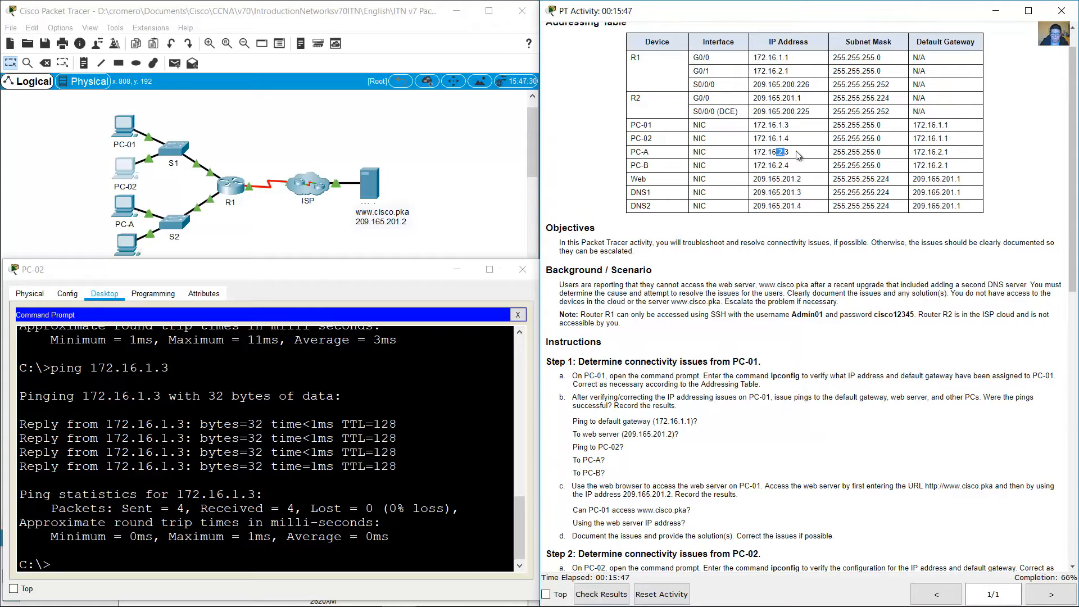
{"action": "scroll", "coordinate": [784, 444], "scroll_direction": "down", "scroll_amount": 10}
{"action": "scroll", "coordinate": [786, 423], "scroll_direction": "up", "scroll_amount": 5}
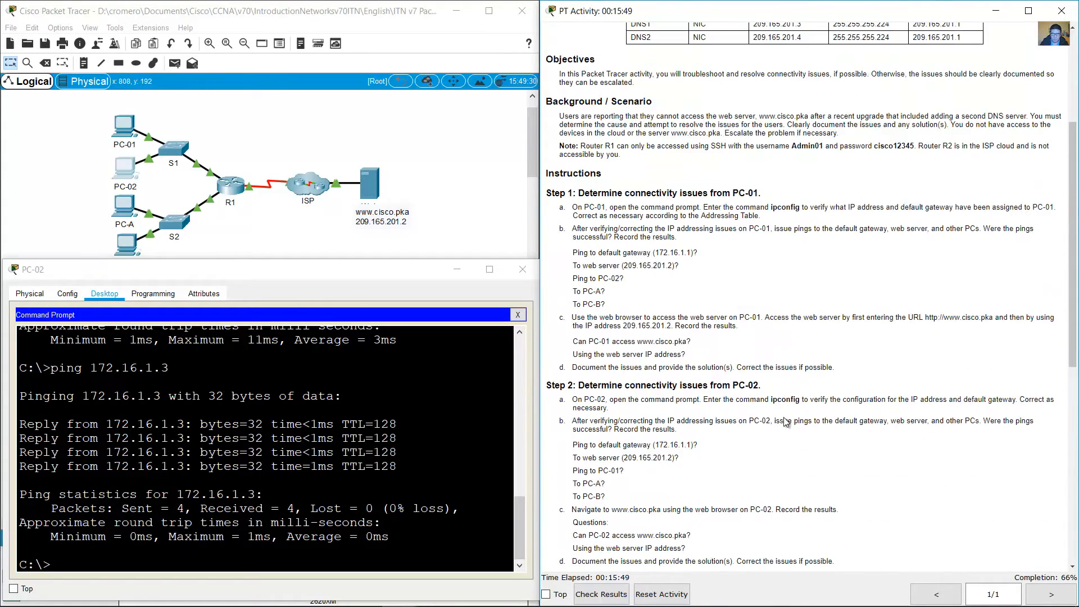
{"action": "scroll", "coordinate": [786, 423], "scroll_direction": "up", "scroll_amount": 3}
{"action": "left_click", "coordinate": [246, 485]}
{"action": "key", "text": "Up"}
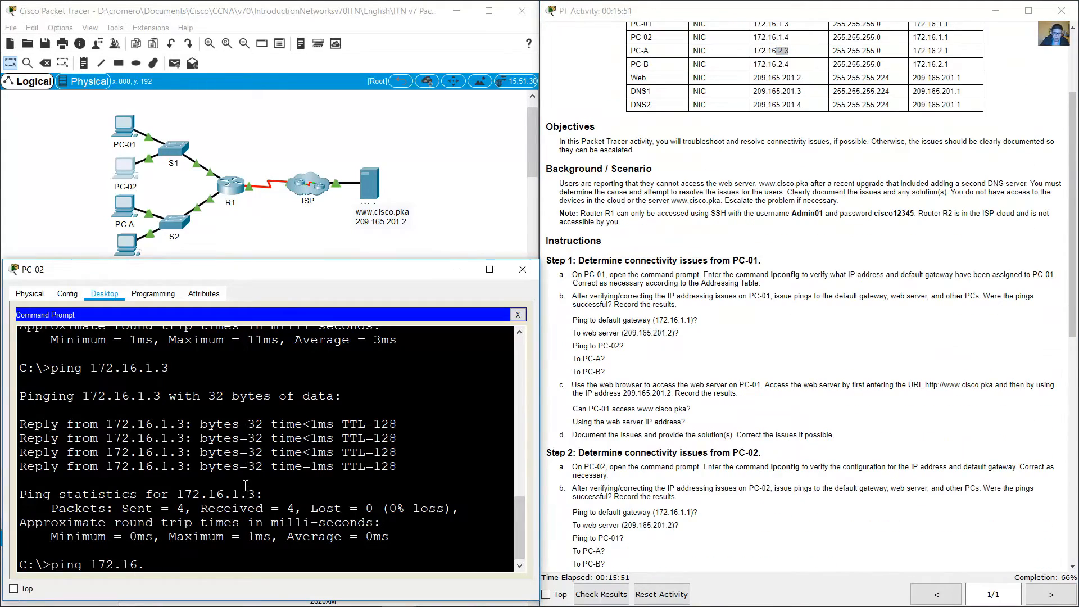
{"action": "key", "text": "Return"}
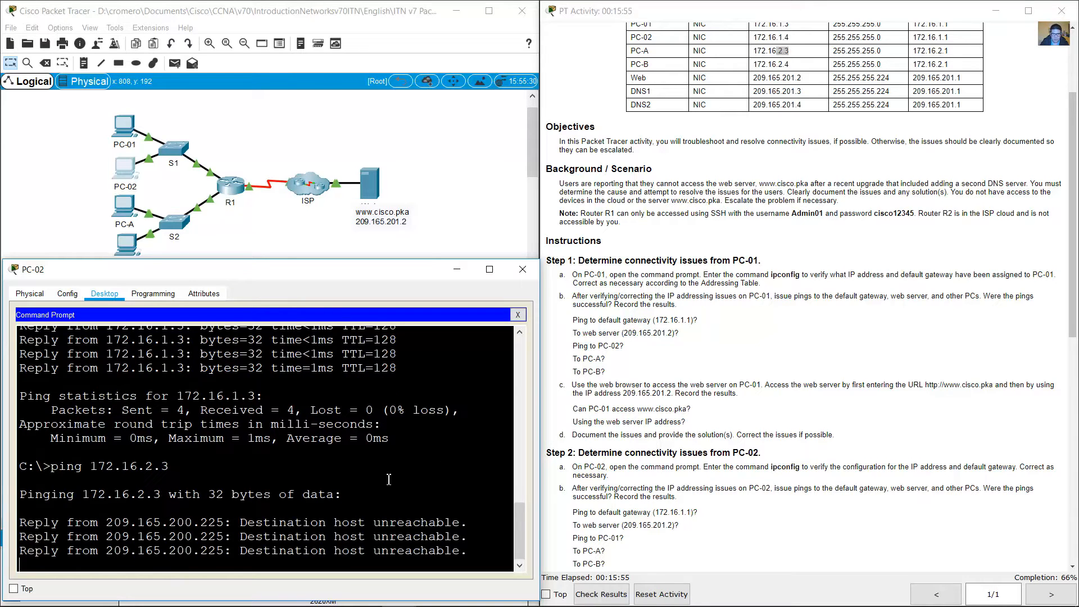
{"action": "left_click_drag", "start_coordinate": [471, 482], "coordinate": [217, 452]}
Step: Look up PC-B's IP address in the addressing table and ping 172.16.2.4 from PC-02
{"action": "scroll", "coordinate": [802, 379], "scroll_direction": "down", "scroll_amount": 4}
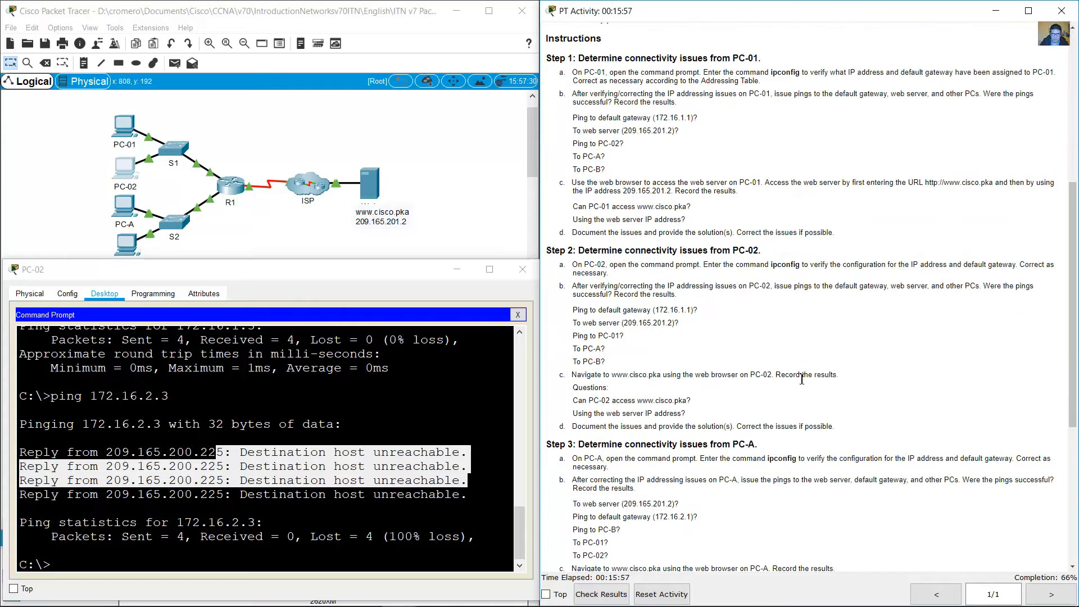
{"action": "scroll", "coordinate": [802, 379], "scroll_direction": "down", "scroll_amount": 3}
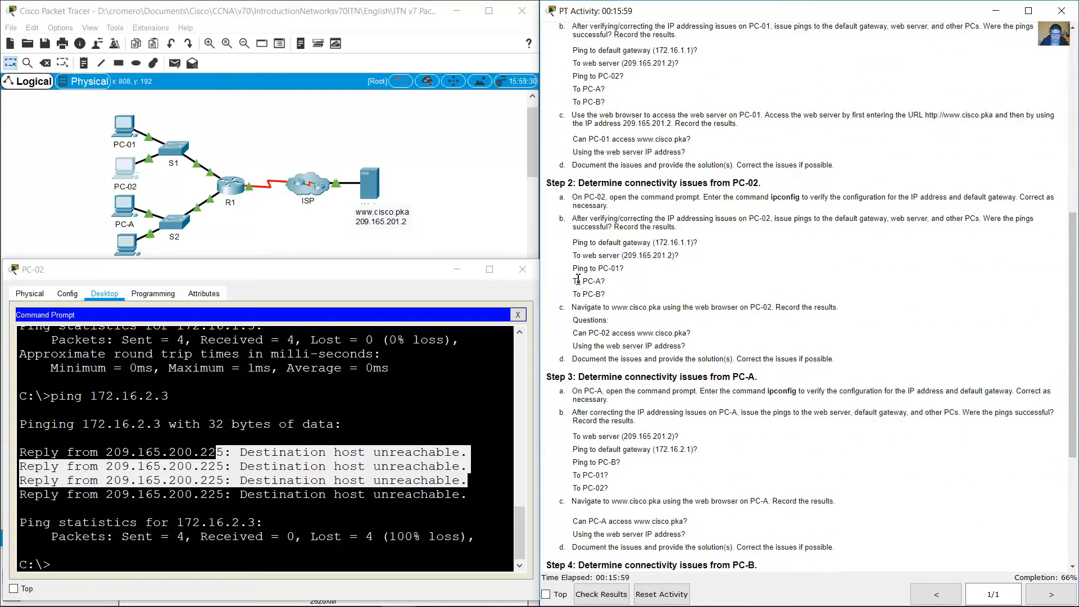
{"action": "left_click_drag", "start_coordinate": [578, 279], "coordinate": [630, 298]}
{"action": "left_click", "coordinate": [533, 340]}
{"action": "scroll", "coordinate": [753, 197], "scroll_direction": "up", "scroll_amount": 15}
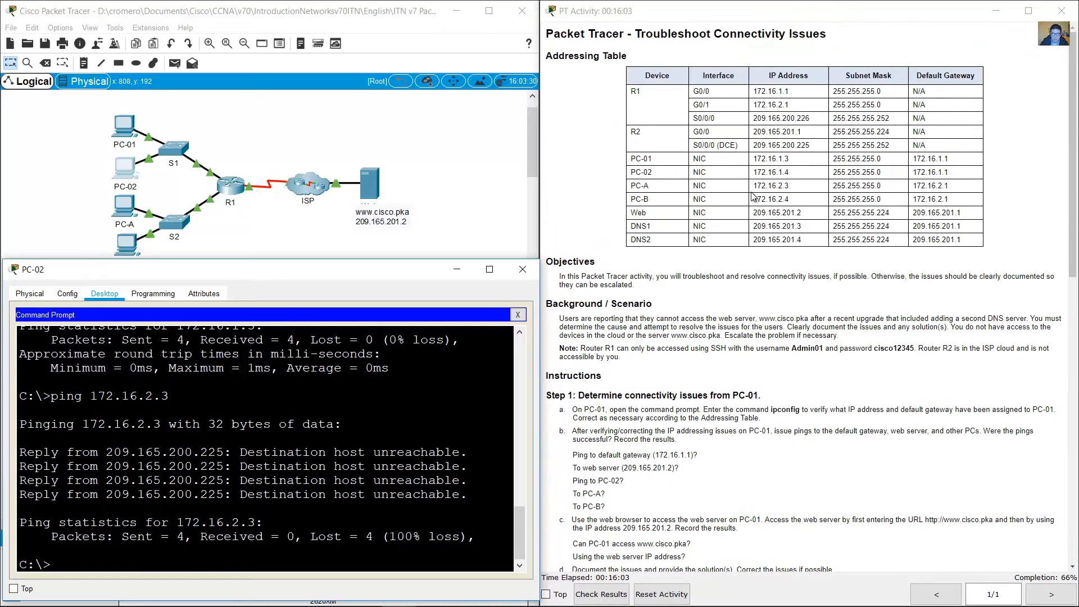
{"action": "left_click", "coordinate": [753, 197]}
{"action": "scroll", "coordinate": [655, 407], "scroll_direction": "down", "scroll_amount": 20}
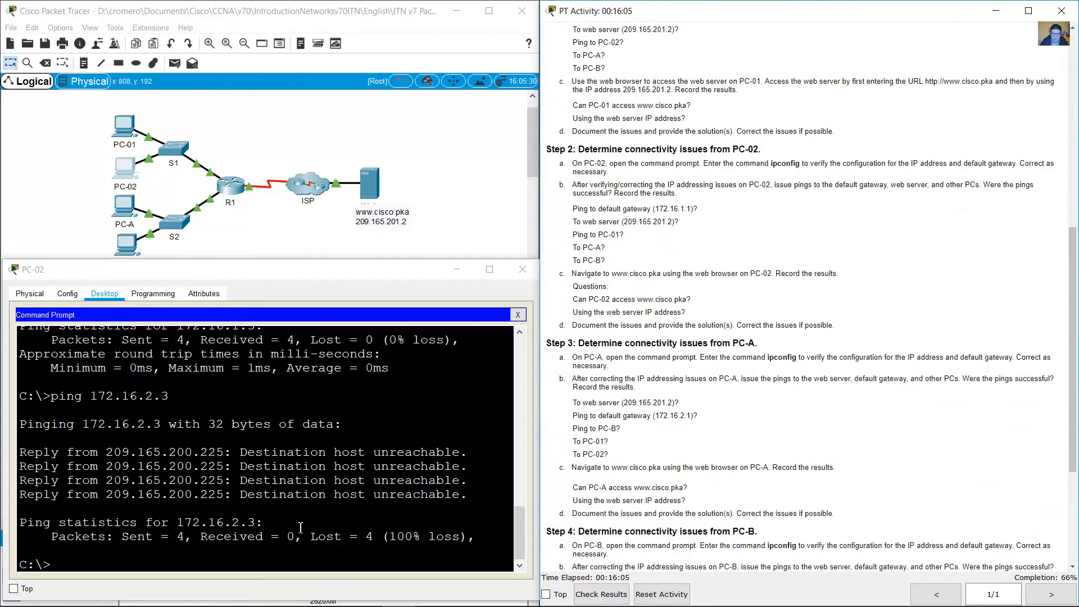
{"action": "left_click", "coordinate": [266, 540]}
{"action": "key", "text": "Up"}
{"action": "type", "text": "4"}
{"action": "key", "text": "Return"}
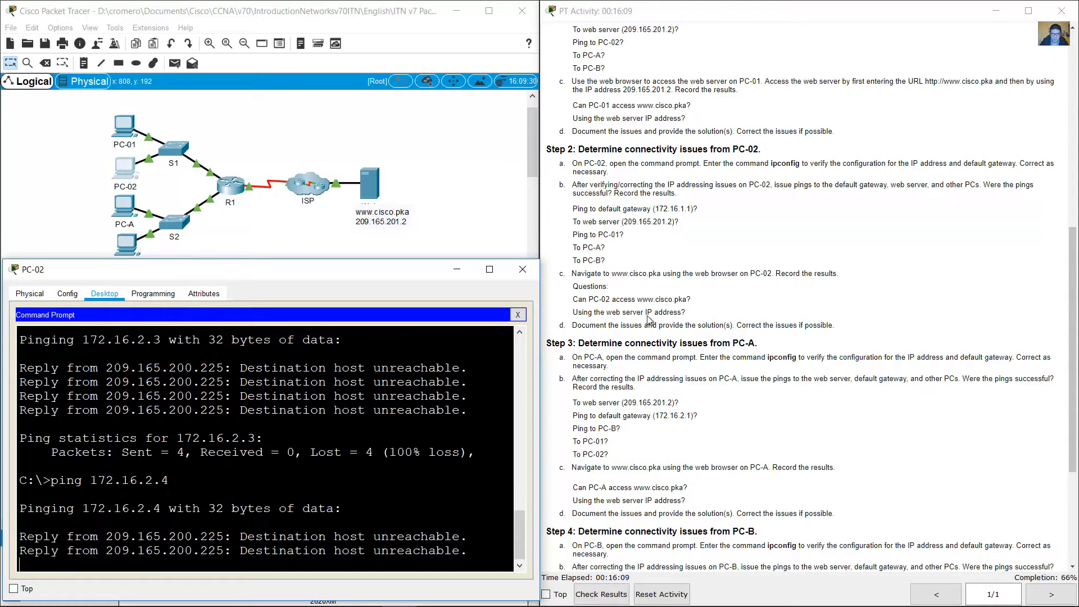
{"action": "left_click_drag", "start_coordinate": [621, 260], "coordinate": [577, 260]}
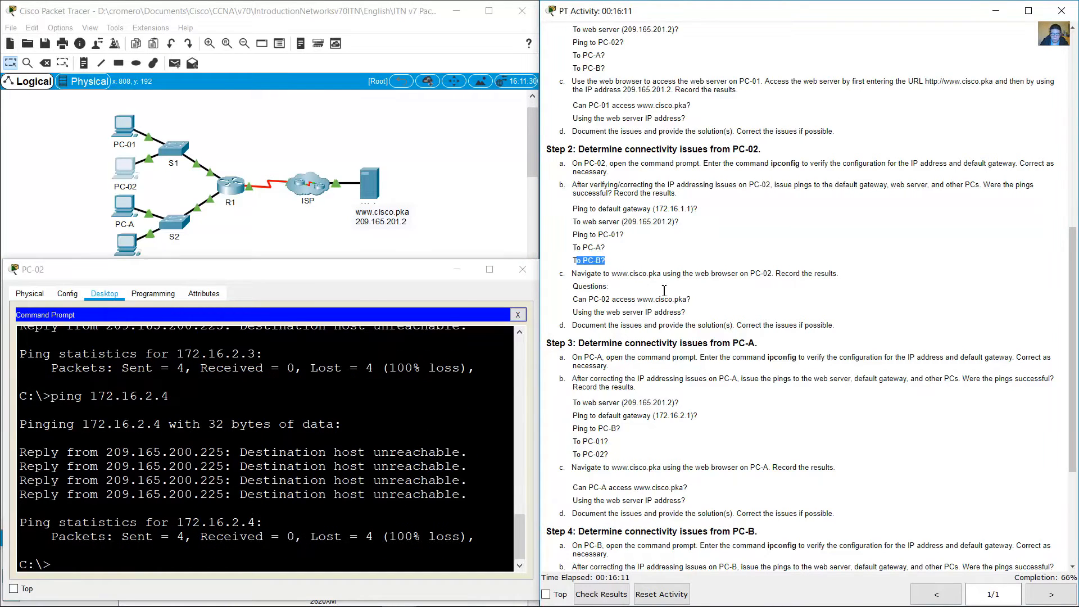
{"action": "scroll", "coordinate": [729, 318], "scroll_direction": "down", "scroll_amount": 1}
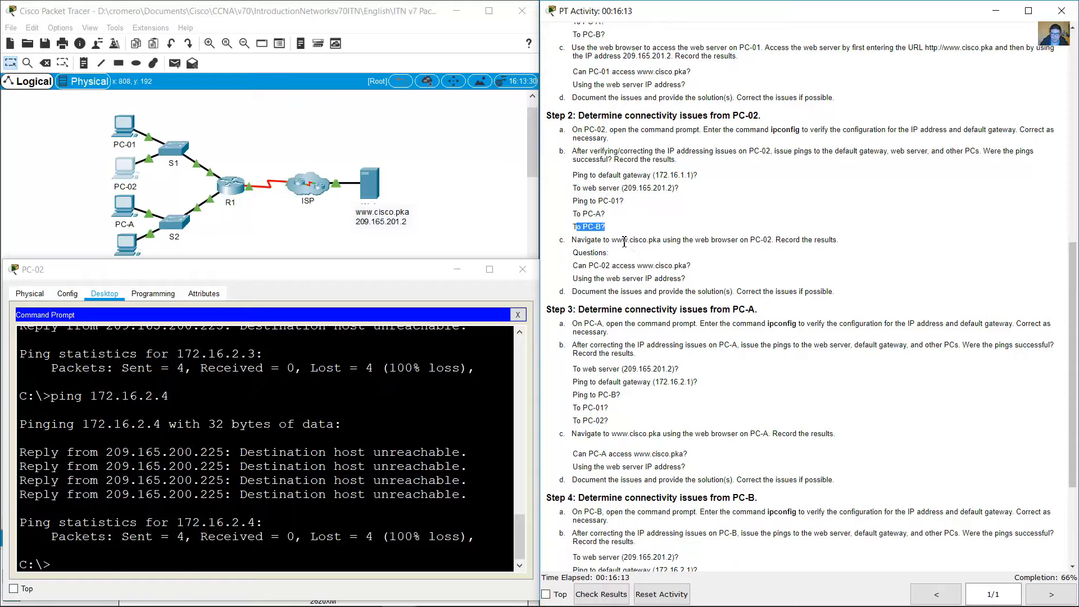
{"action": "left_click_drag", "start_coordinate": [617, 240], "coordinate": [662, 240]}
{"action": "left_click", "coordinate": [517, 314]}
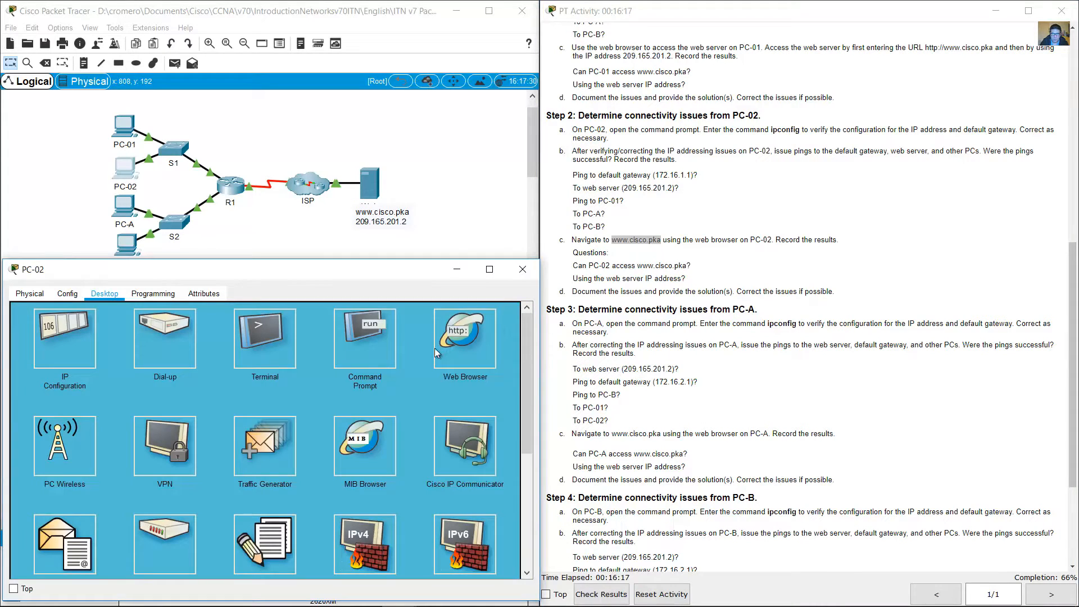
{"action": "left_click", "coordinate": [460, 344]}
{"action": "left_click", "coordinate": [346, 329]}
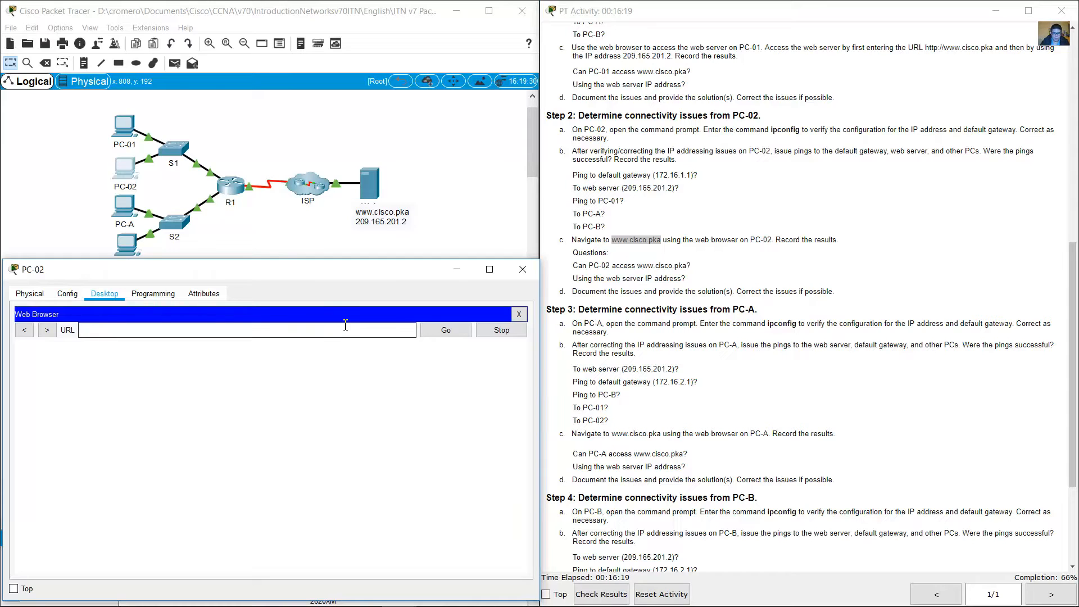
{"action": "type", "text": "www.cisco."}
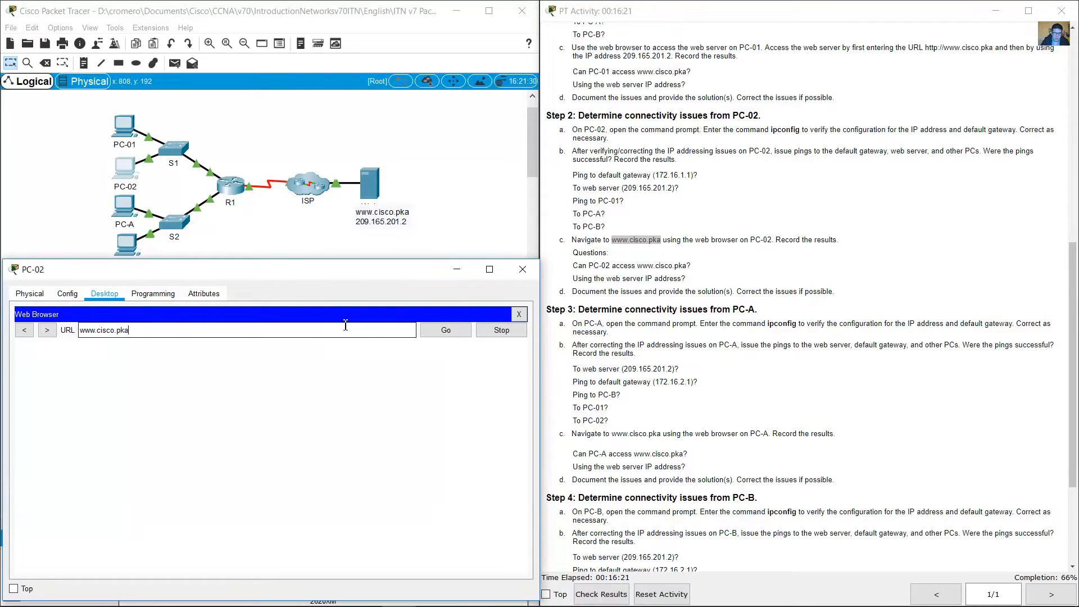
{"action": "type", "text": "pka"}
{"action": "left_click", "coordinate": [463, 330]}
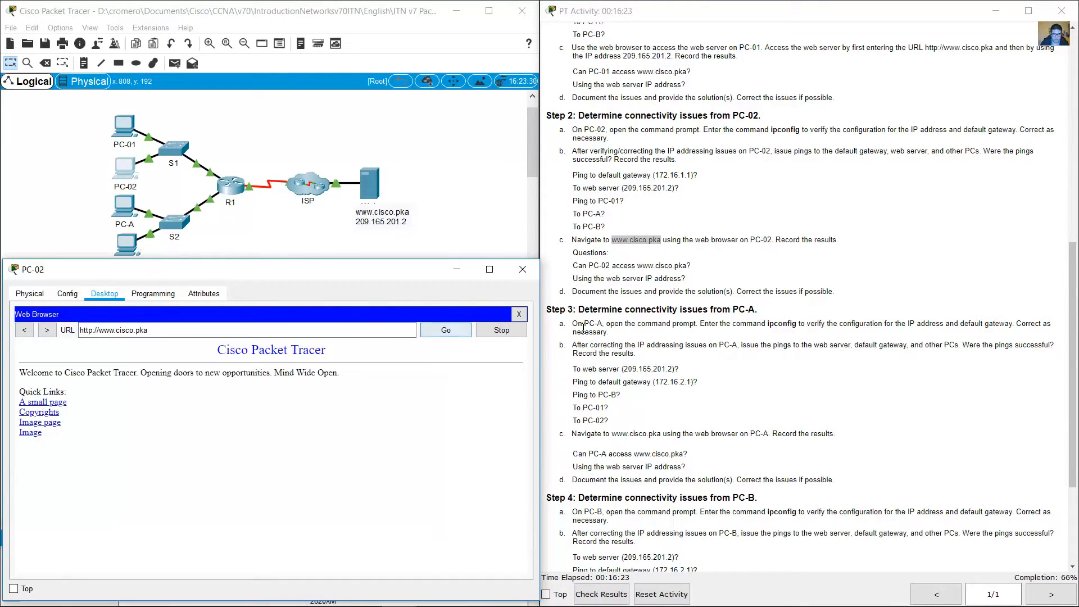
Step: Examine the loaded web page and read the 2c questions about PC-02's access by name and by server IP address
{"action": "left_click_drag", "start_coordinate": [217, 352], "coordinate": [285, 434]}
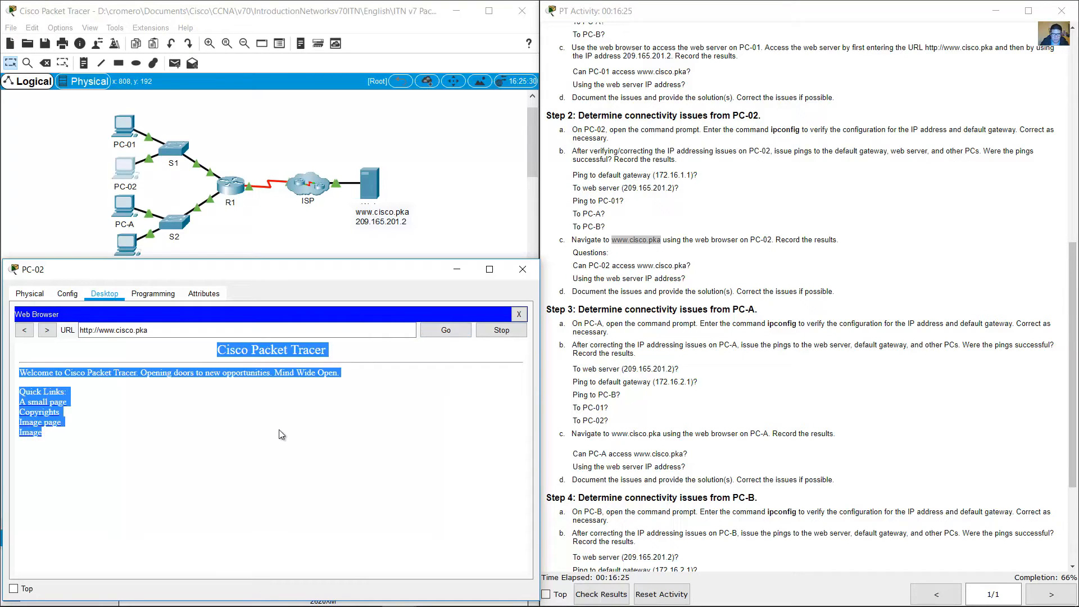
{"action": "left_click", "coordinate": [286, 434]}
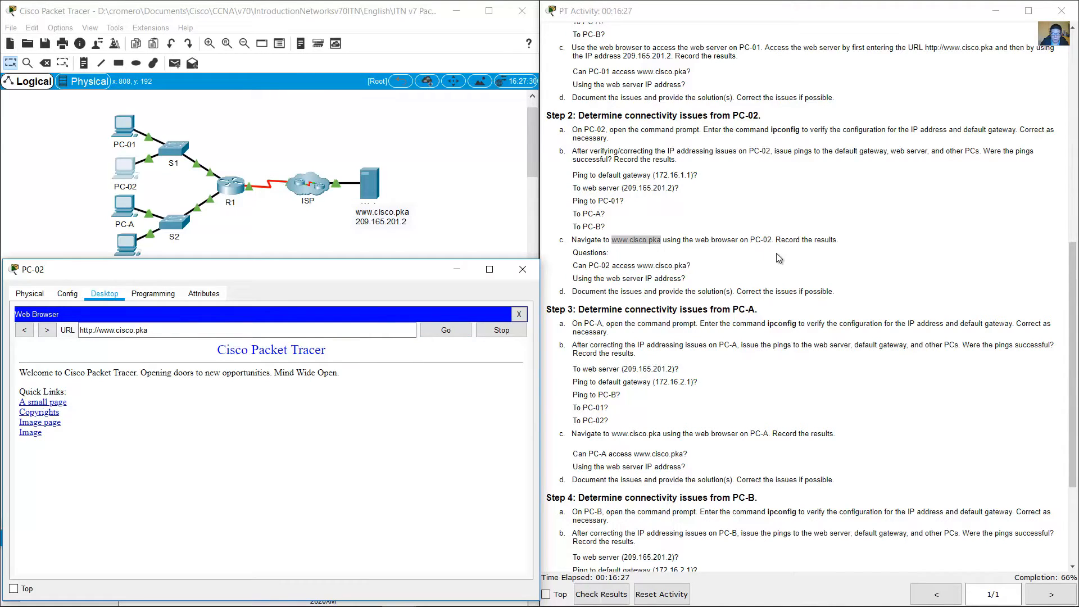
{"action": "left_click_drag", "start_coordinate": [584, 266], "coordinate": [687, 266]}
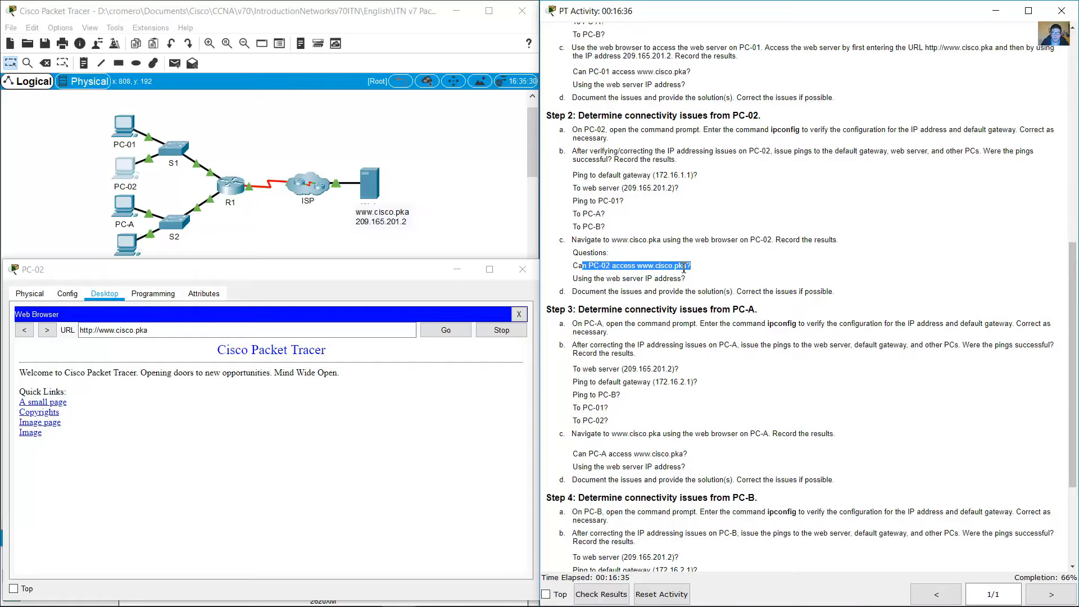
{"action": "left_click_drag", "start_coordinate": [621, 279], "coordinate": [690, 280]}
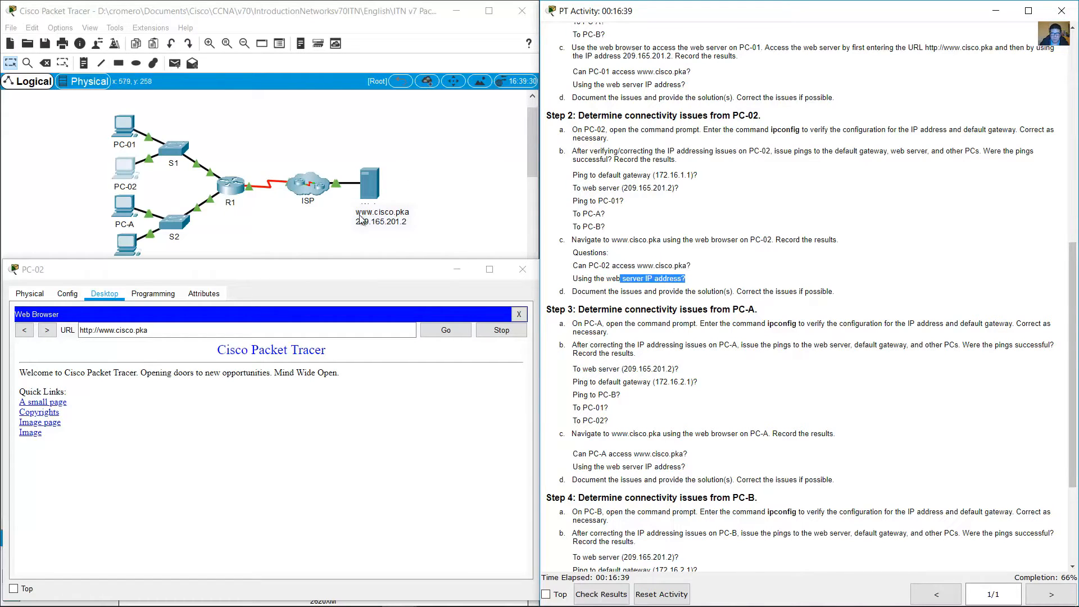
Step: Load the web server's IP address 209.165.201.2 in PC-02's web browser and check the page against question 2c
{"action": "left_click_drag", "start_coordinate": [150, 331], "coordinate": [56, 324]}
{"action": "type", "text": "209.16"}
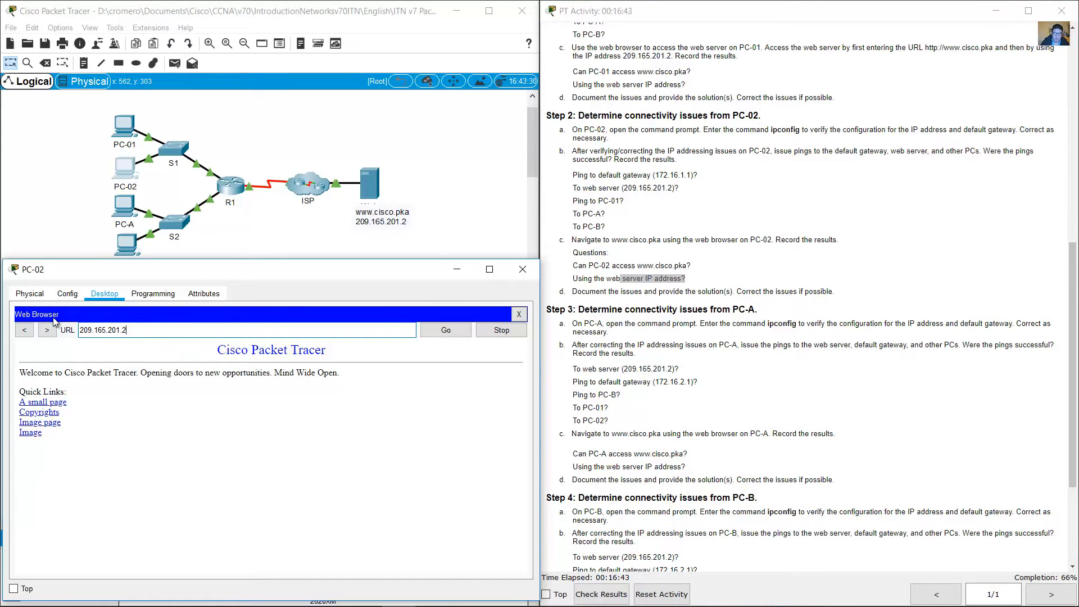
{"action": "type", "text": "5.201.2"}
{"action": "left_click", "coordinate": [456, 334]}
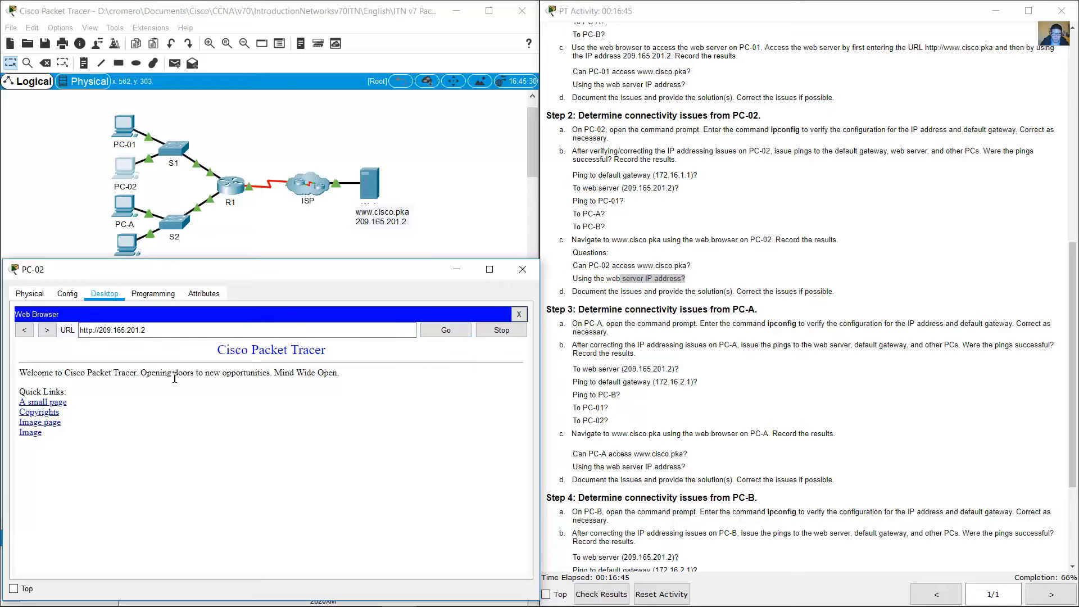
{"action": "left_click_drag", "start_coordinate": [217, 350], "coordinate": [256, 436]}
{"action": "left_click", "coordinate": [270, 437]}
{"action": "left_click", "coordinate": [646, 278]}
{"action": "left_click_drag", "start_coordinate": [623, 279], "coordinate": [693, 279]}
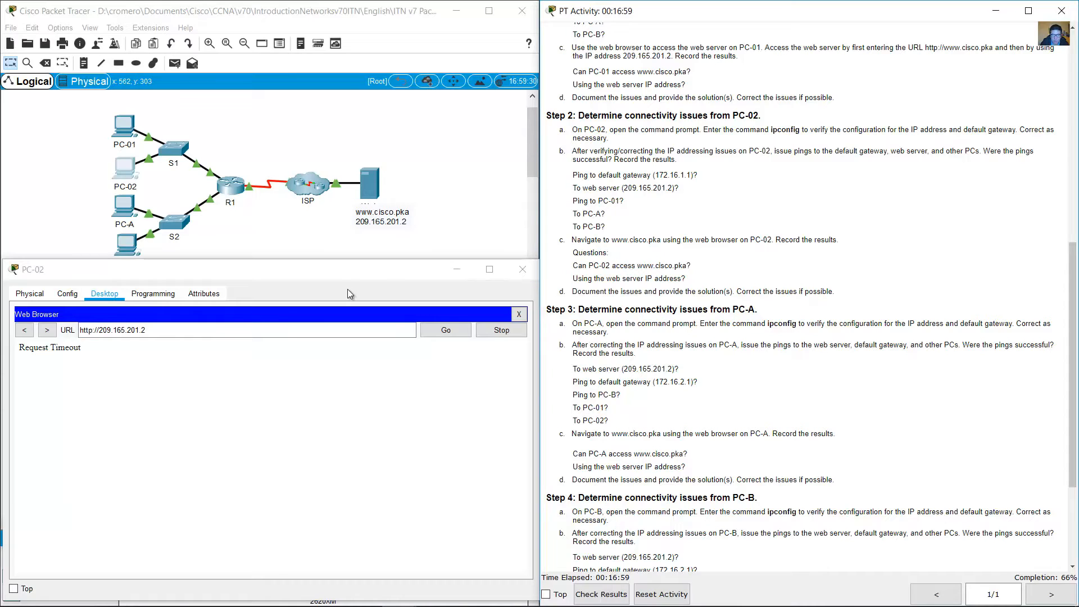
Step: Request the page at 209.165.201.2 again in PC-02's web browser and check its content
{"action": "left_click", "coordinate": [455, 332]}
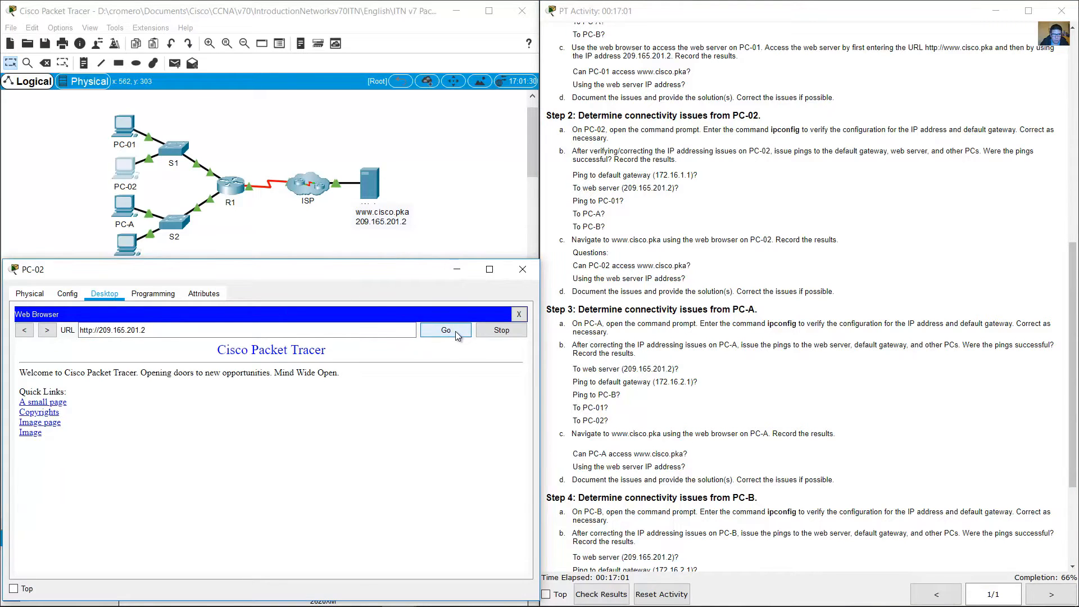
{"action": "left_click_drag", "start_coordinate": [226, 353], "coordinate": [171, 437]}
{"action": "left_click", "coordinate": [267, 417]}
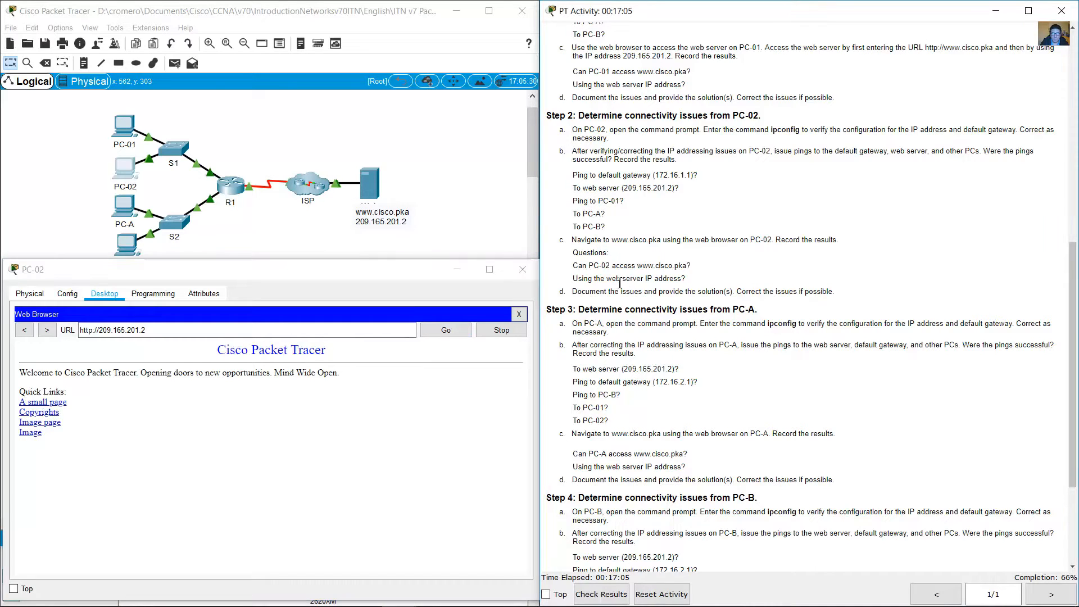
Step: Read instruction 2d on documenting the issues and look up PC-02's default gateway in the addressing table
{"action": "left_click_drag", "start_coordinate": [588, 280], "coordinate": [702, 284]}
{"action": "left_click", "coordinate": [580, 296]}
{"action": "left_click_drag", "start_coordinate": [577, 295], "coordinate": [800, 293]}
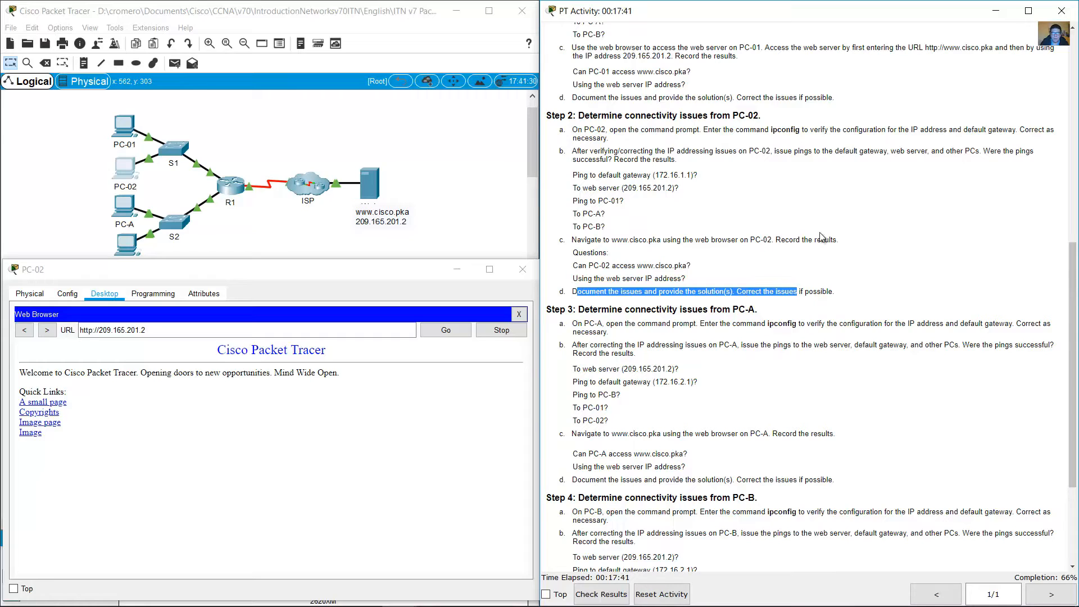
{"action": "scroll", "coordinate": [820, 236], "scroll_direction": "up", "scroll_amount": 8}
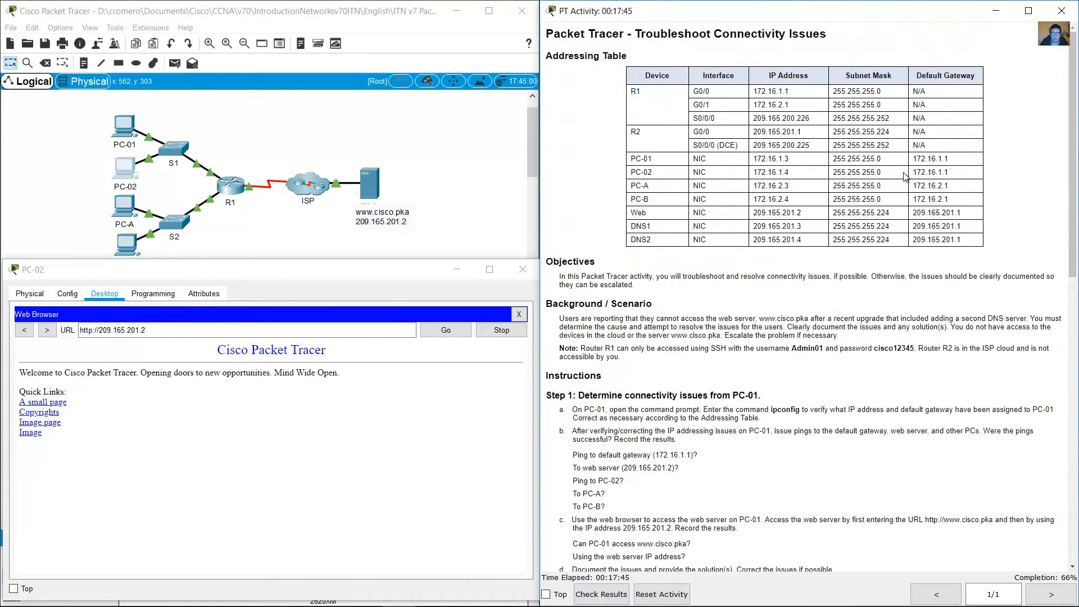
{"action": "left_click_drag", "start_coordinate": [911, 173], "coordinate": [957, 176]}
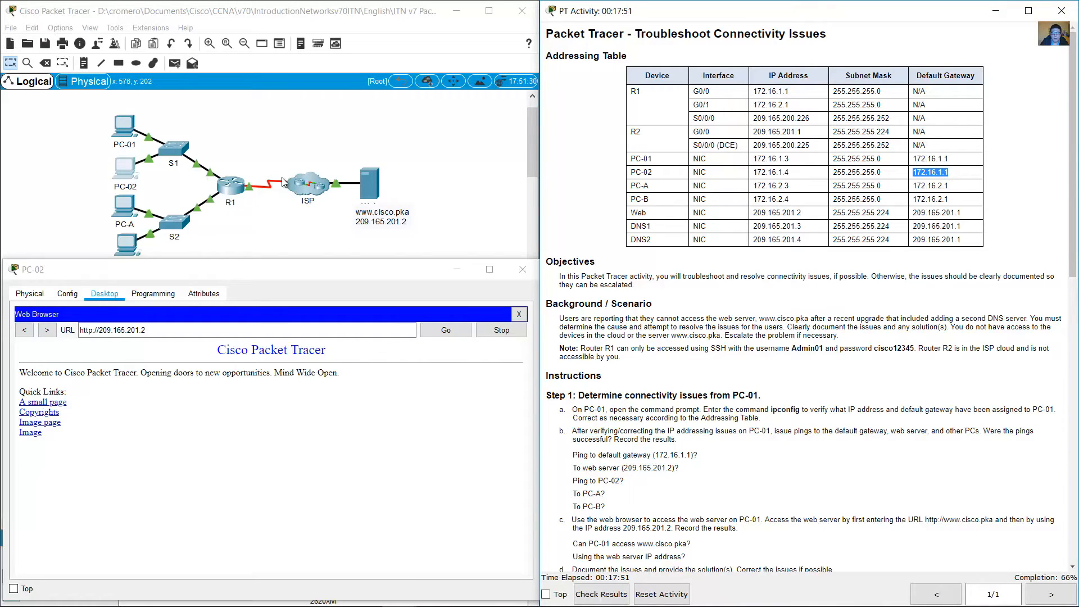
{"action": "left_click", "coordinate": [77, 167]}
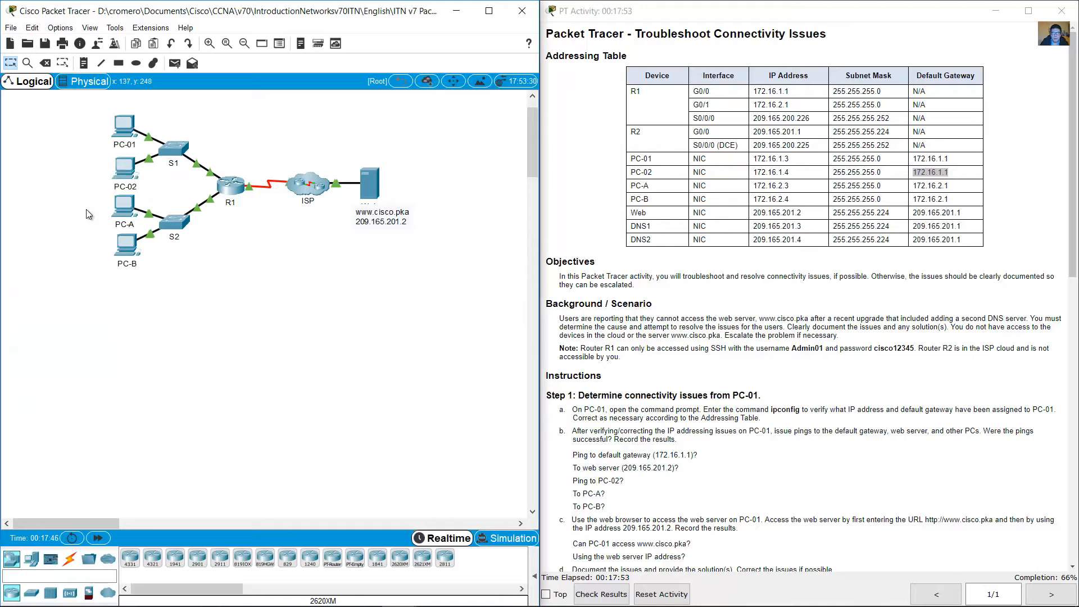
{"action": "left_click_drag", "start_coordinate": [40, 203], "coordinate": [171, 290]}
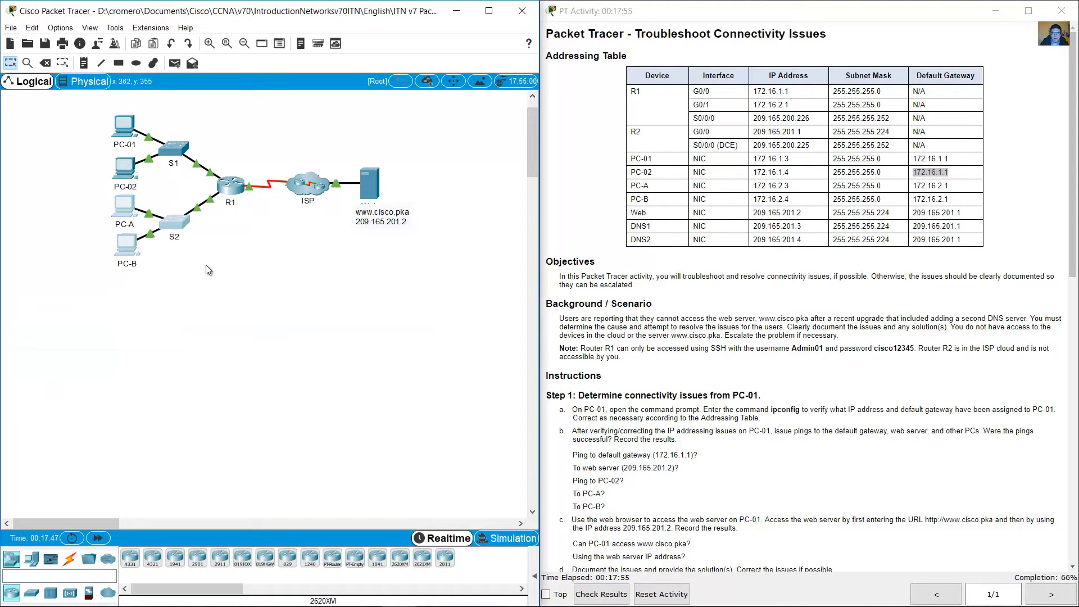
{"action": "left_click", "coordinate": [147, 264]}
{"action": "left_click_drag", "start_coordinate": [87, 157], "coordinate": [148, 180]}
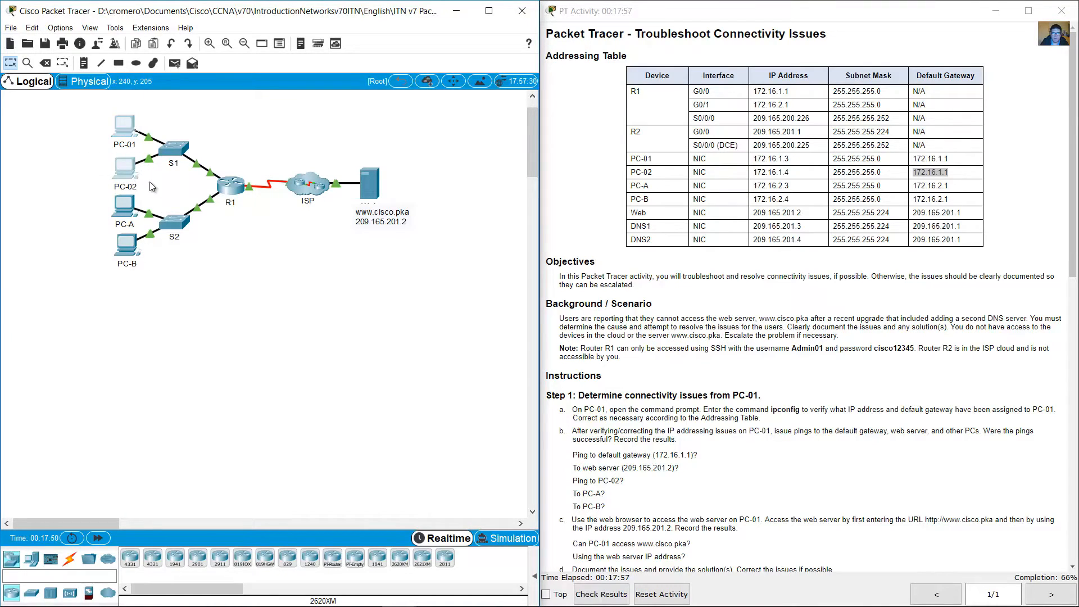
{"action": "left_click", "coordinate": [218, 121]}
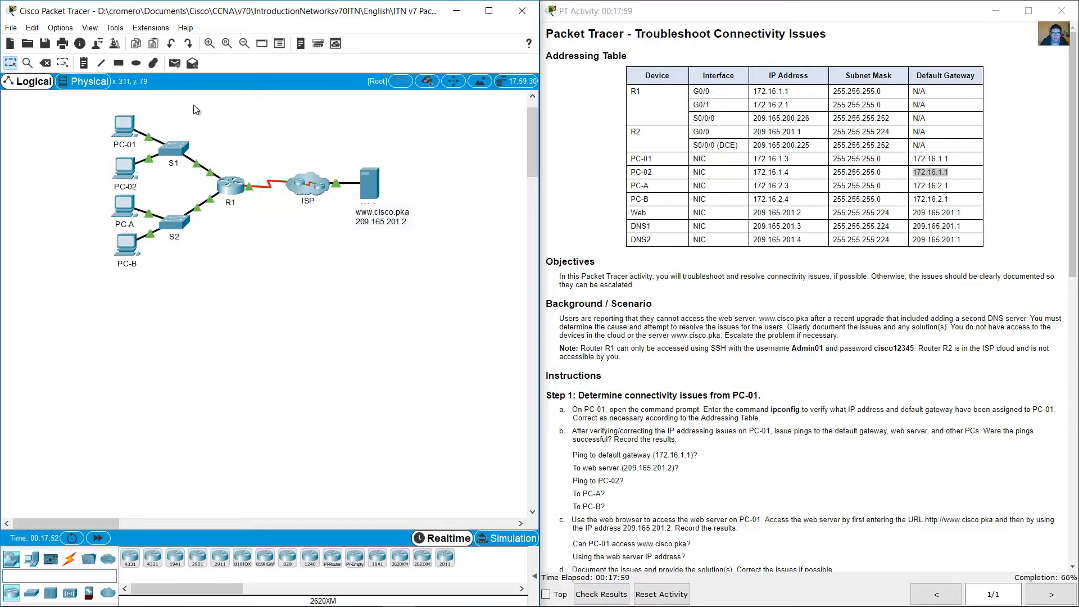
{"action": "left_click_drag", "start_coordinate": [167, 111], "coordinate": [79, 145]}
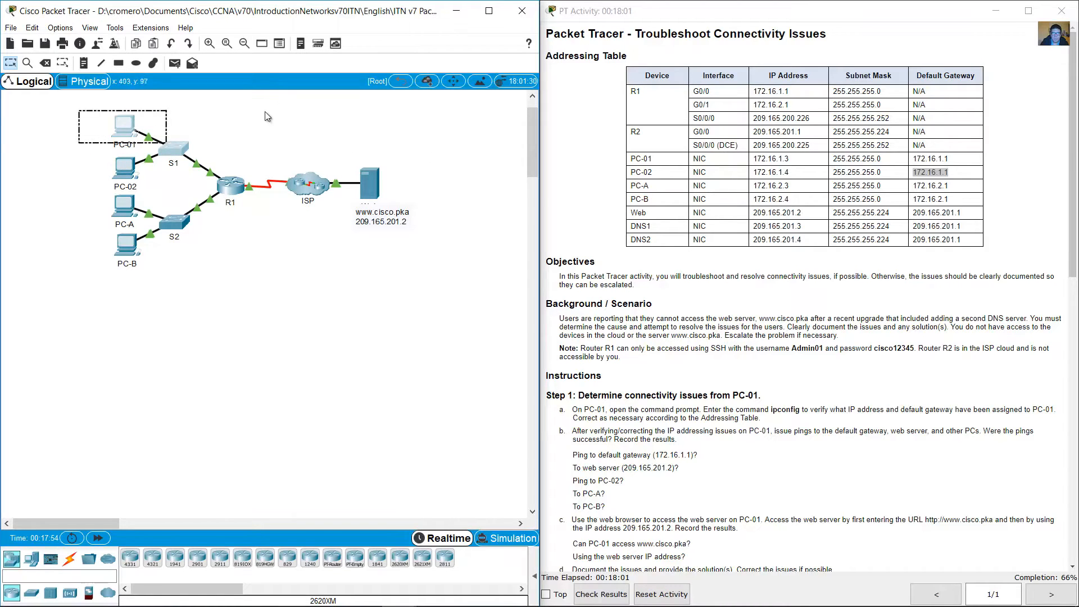
{"action": "left_click", "coordinate": [285, 109]}
{"action": "left_click_drag", "start_coordinate": [348, 139], "coordinate": [430, 265]}
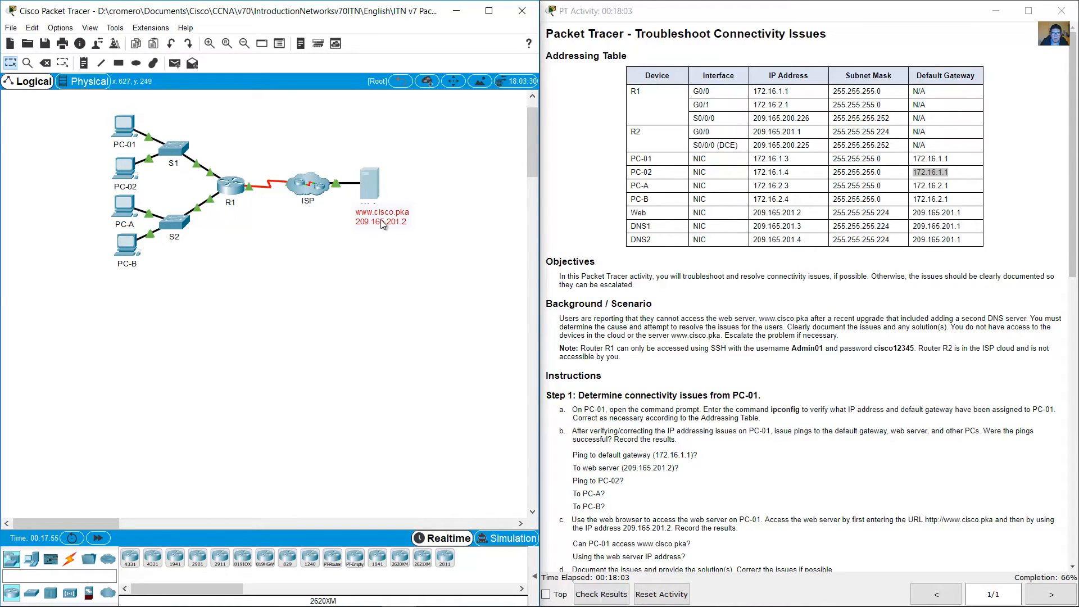
Step: Find Step 3 in the instructions and open PC-A's device window, placed below the topology and widened
{"action": "left_click", "coordinate": [827, 332]}
{"action": "scroll", "coordinate": [827, 335], "scroll_direction": "down", "scroll_amount": 7}
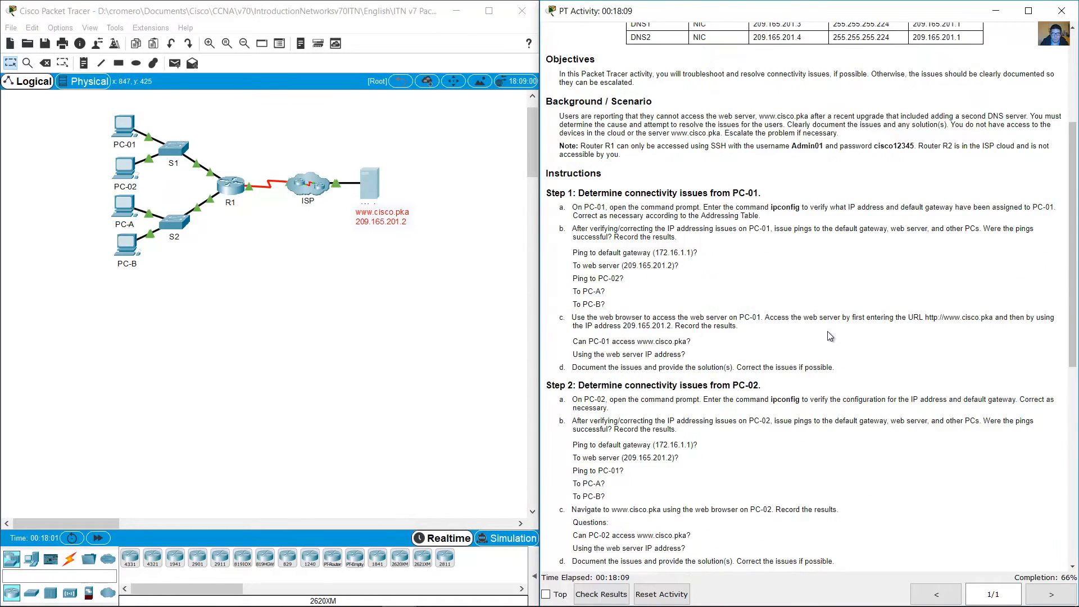
{"action": "scroll", "coordinate": [827, 339], "scroll_direction": "down", "scroll_amount": 5}
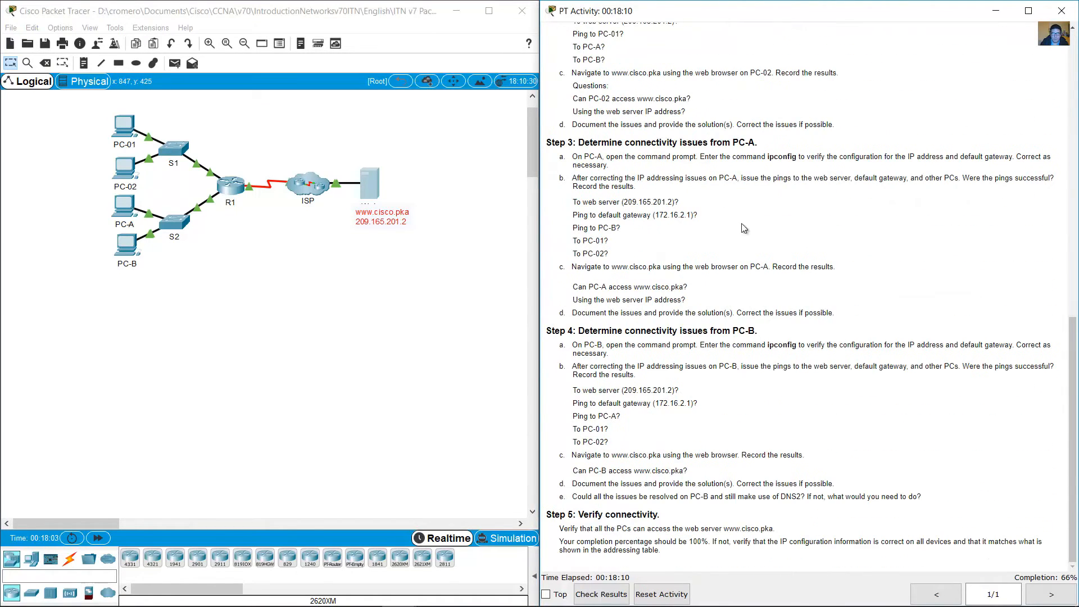
{"action": "left_click_drag", "start_coordinate": [670, 141], "coordinate": [778, 149]}
{"action": "left_click", "coordinate": [758, 178]}
{"action": "left_click", "coordinate": [126, 206]}
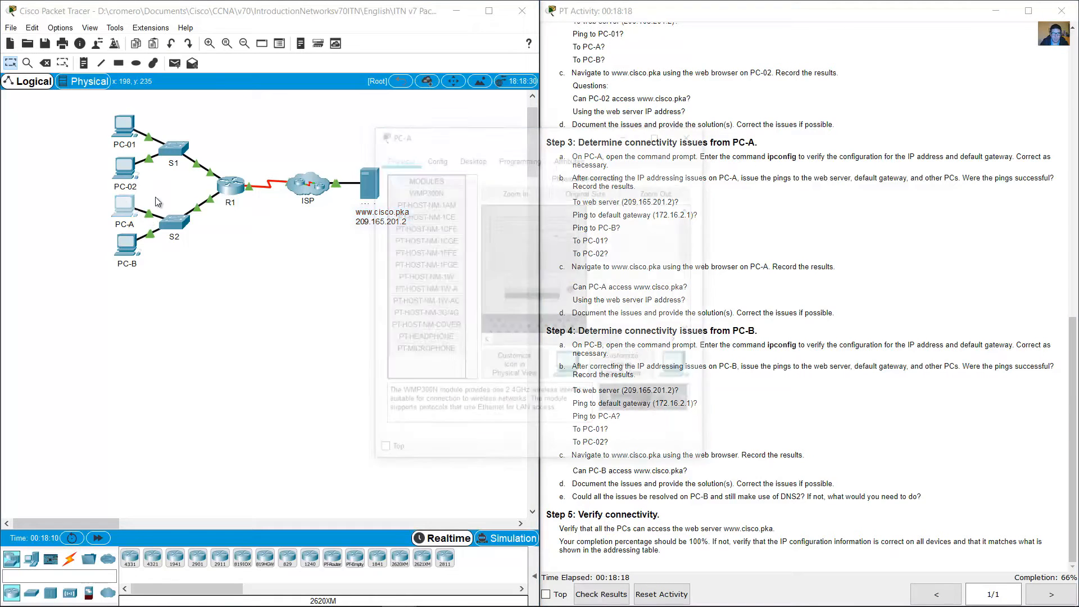
{"action": "left_click_drag", "start_coordinate": [531, 143], "coordinate": [178, 275]}
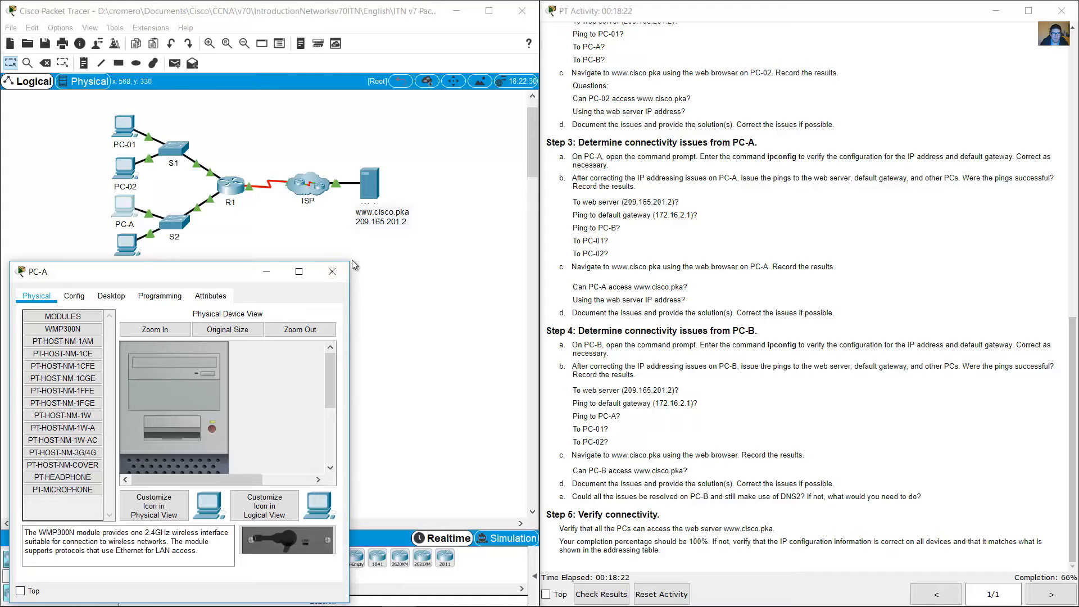
{"action": "left_click_drag", "start_coordinate": [350, 261], "coordinate": [533, 265]}
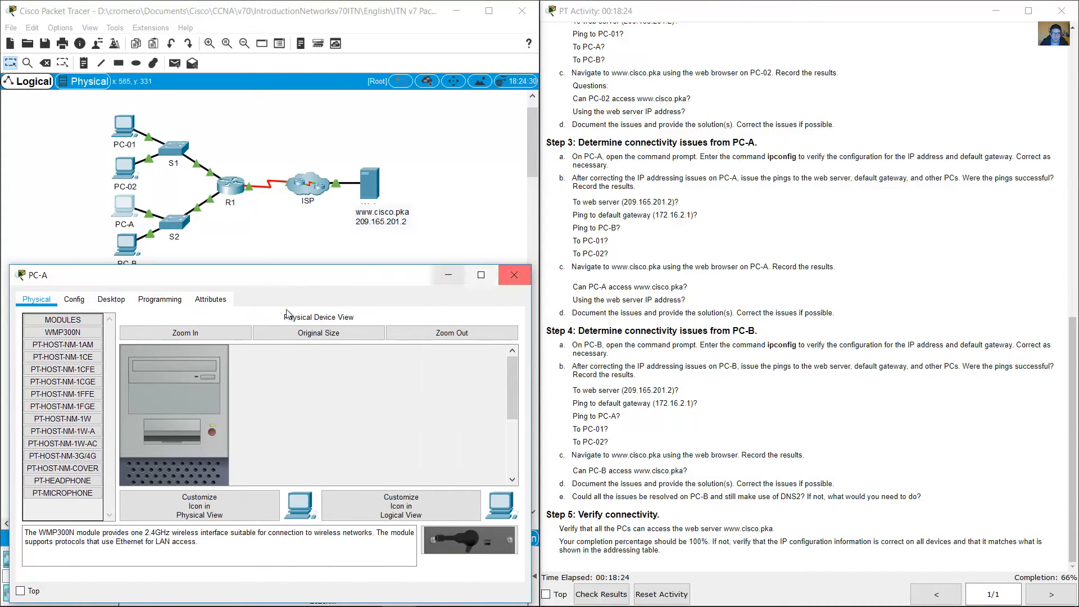
Step: Open PC-A's command prompt and run ipconfig
{"action": "left_click", "coordinate": [112, 300]}
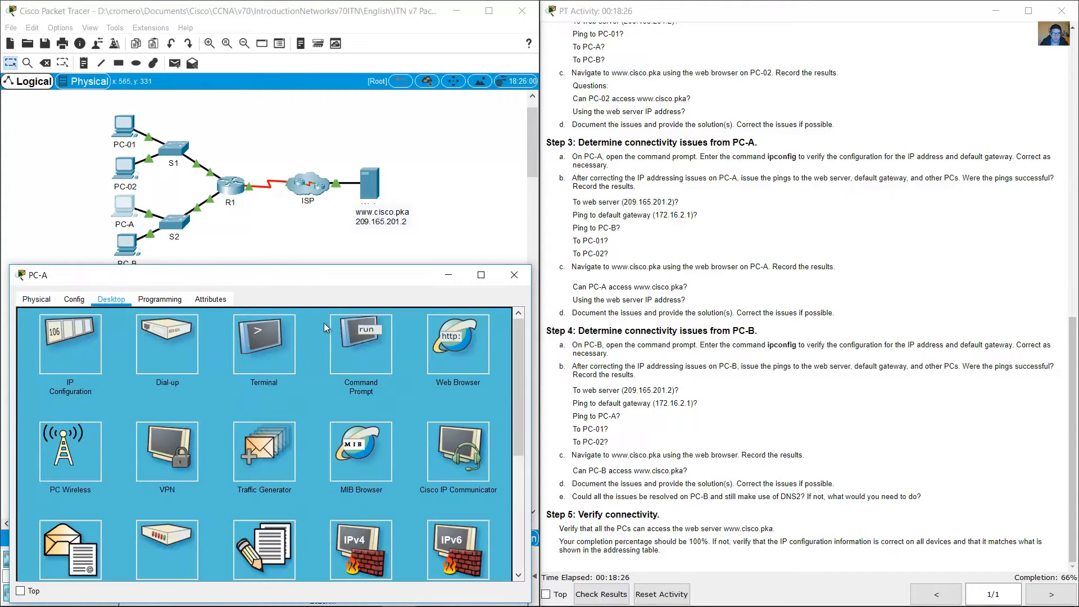
{"action": "left_click", "coordinate": [359, 344]}
{"action": "type", "text": "ipconfig"}
{"action": "key", "text": "Return"}
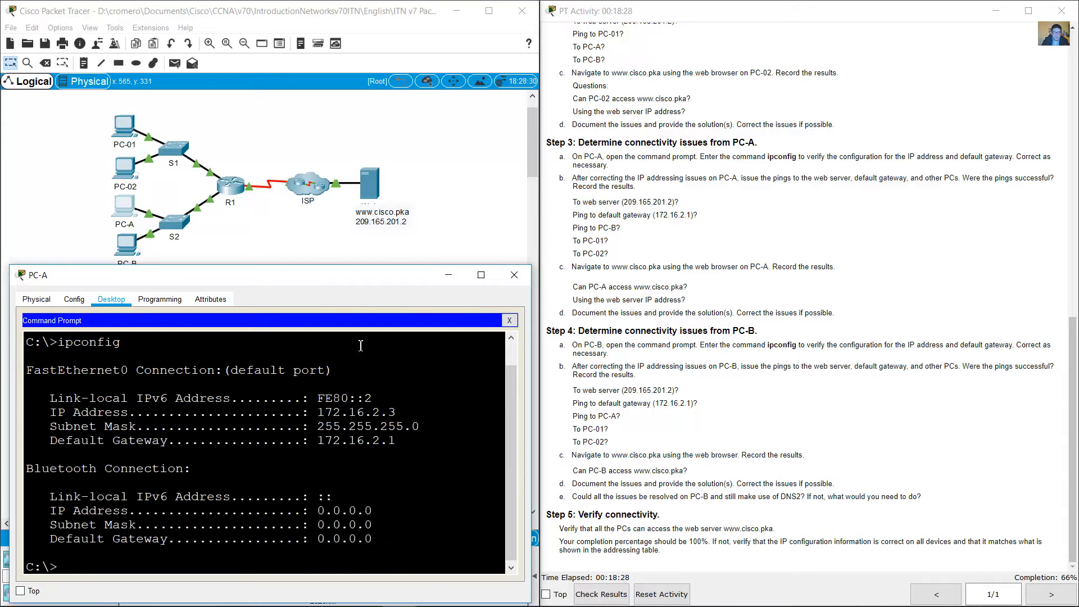
Step: Compare PC-A's IP address, subnet mask and default gateway with its row in the addressing table
{"action": "left_click_drag", "start_coordinate": [332, 413], "coordinate": [191, 468]}
{"action": "left_click", "coordinate": [818, 345]}
{"action": "scroll", "coordinate": [826, 344], "scroll_direction": "up", "scroll_amount": 4}
{"action": "scroll", "coordinate": [833, 344], "scroll_direction": "up", "scroll_amount": 5}
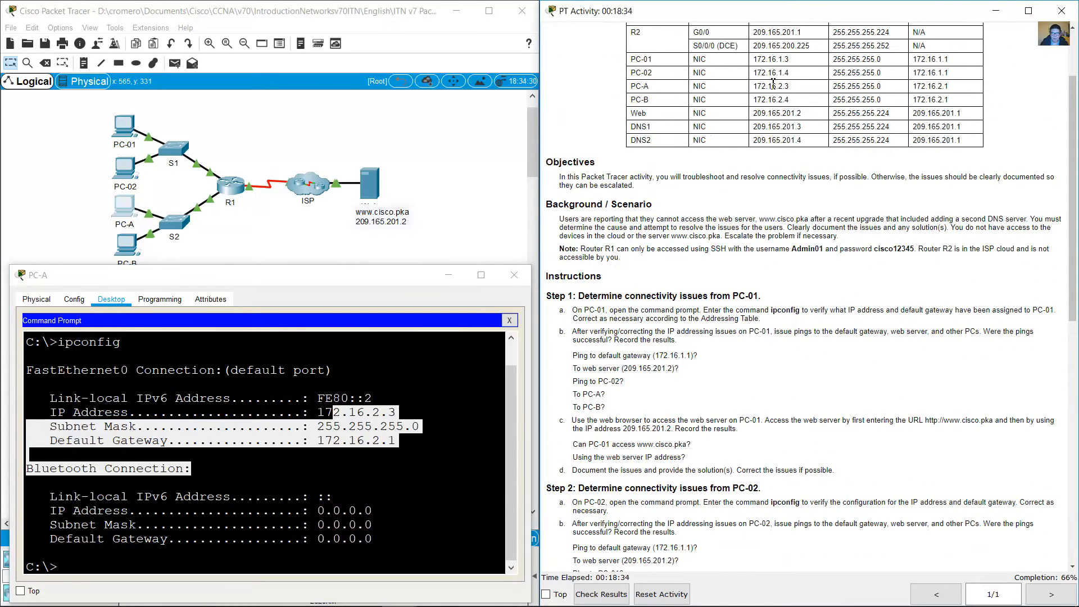
{"action": "left_click_drag", "start_coordinate": [757, 86], "coordinate": [965, 90]}
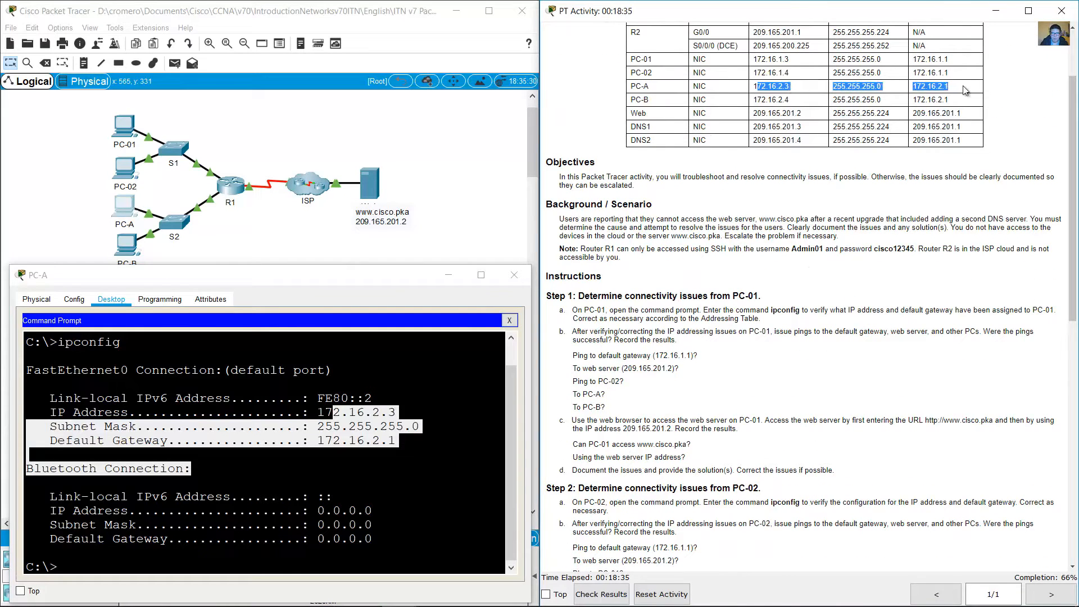
{"action": "left_click", "coordinate": [352, 426]}
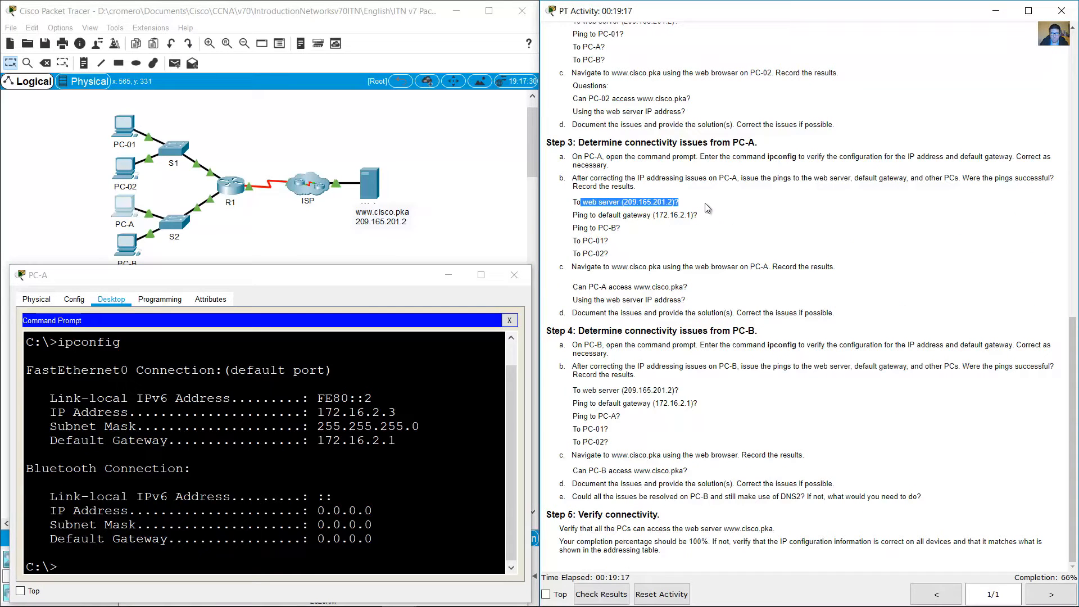
Step: Ping the web server at 209.165.201.2 from PC-A and check the replies
{"action": "left_click", "coordinate": [304, 509]}
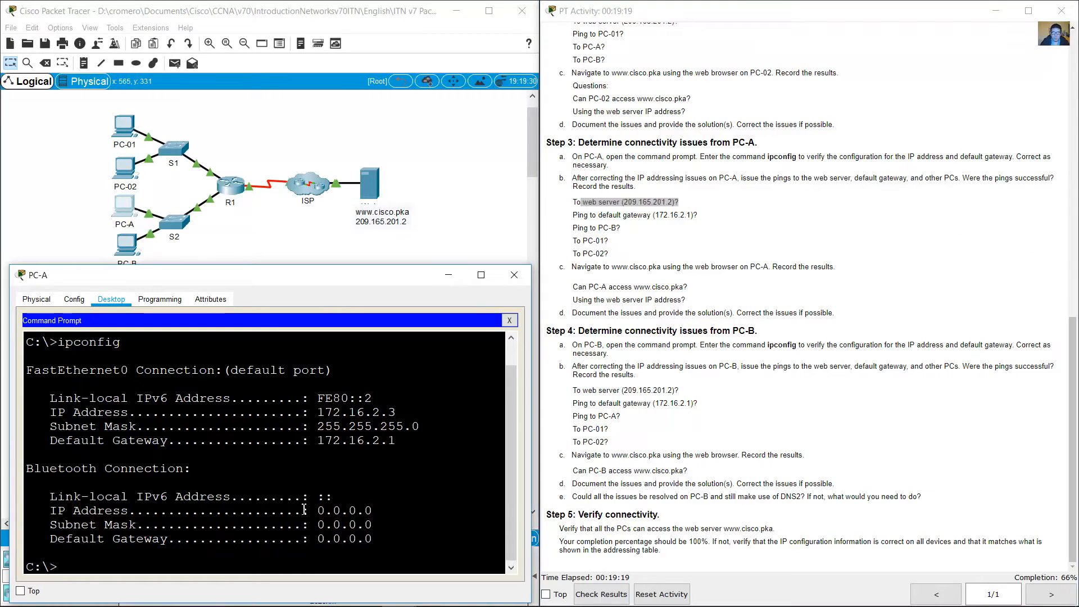
{"action": "type", "text": "ping 2"}
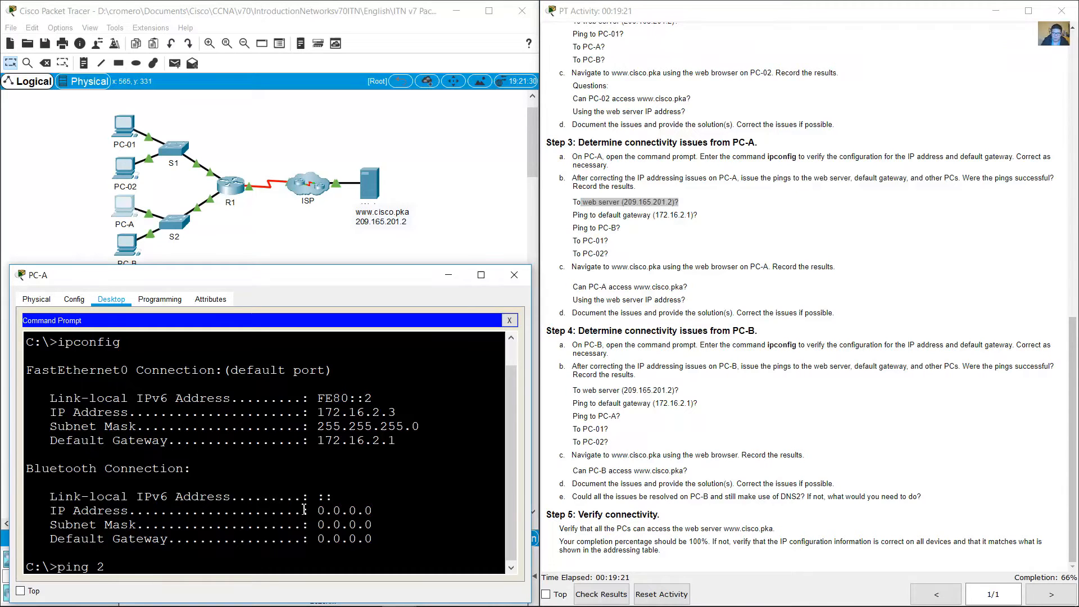
{"action": "type", "text": "09.165.201."}
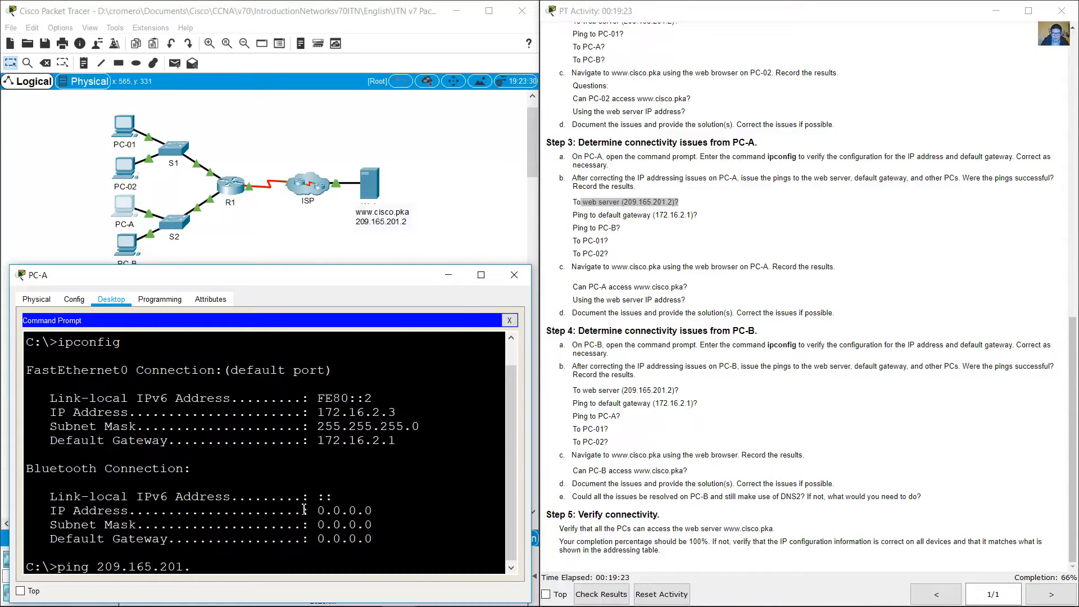
{"action": "type", "text": "2"}
{"action": "key", "text": "Return"}
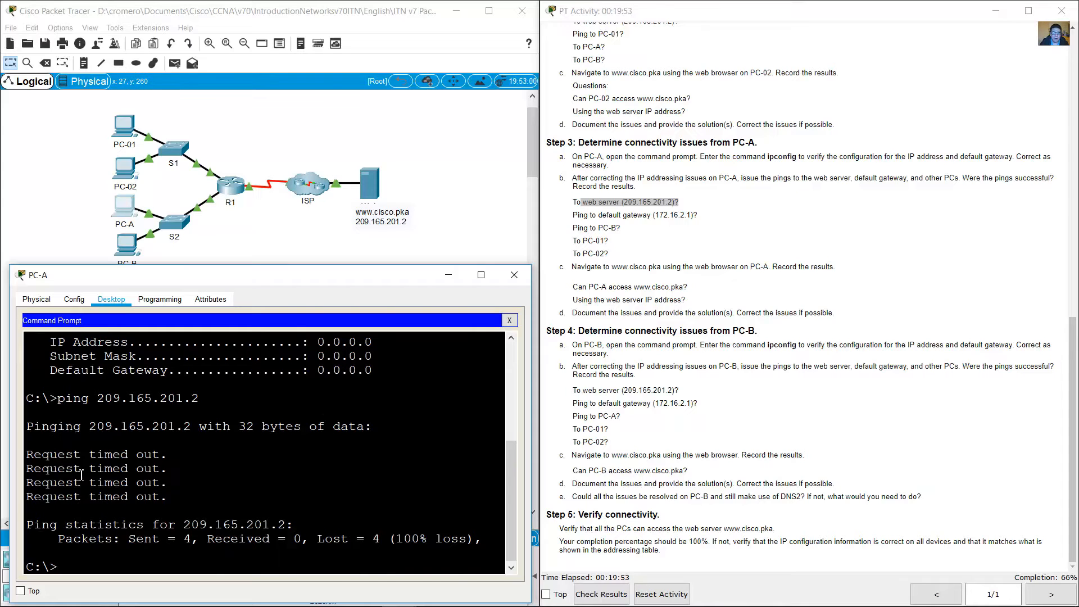
{"action": "left_click_drag", "start_coordinate": [50, 454], "coordinate": [175, 525]}
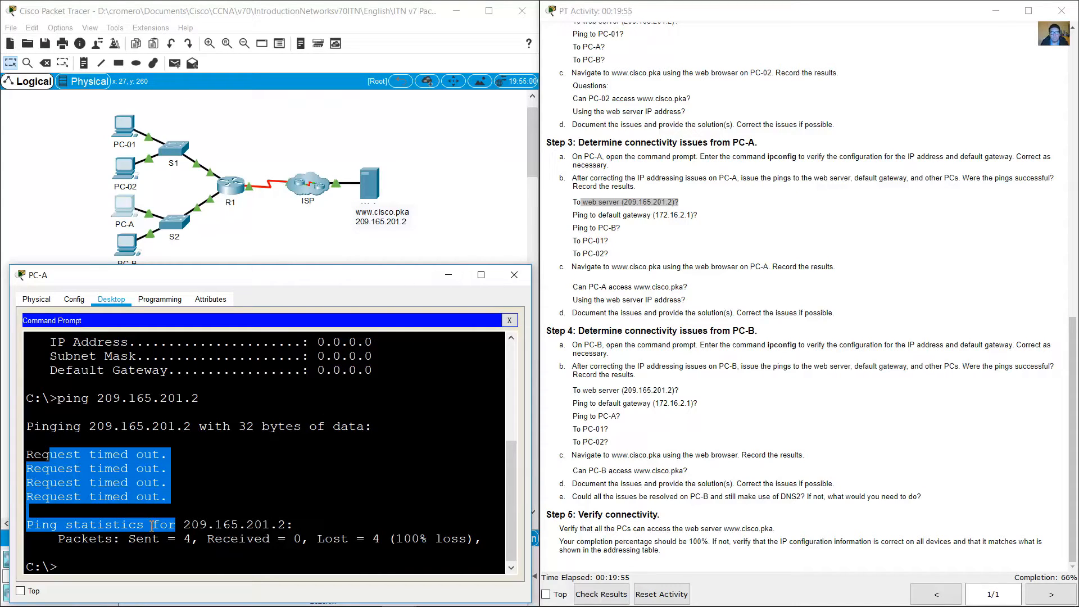
Step: Look up the default gateway item in Step 3b and ping 172.16.2.1 from PC-A
{"action": "left_click", "coordinate": [575, 211]}
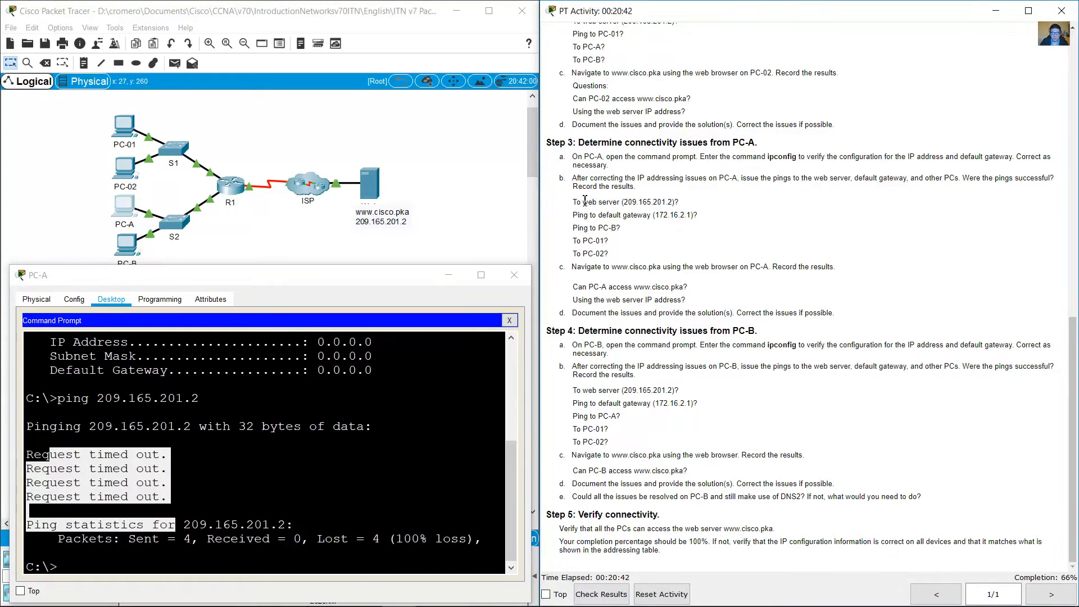
{"action": "left_click_drag", "start_coordinate": [583, 202], "coordinate": [687, 224]}
{"action": "left_click", "coordinate": [687, 224]}
{"action": "left_click_drag", "start_coordinate": [609, 215], "coordinate": [704, 219]}
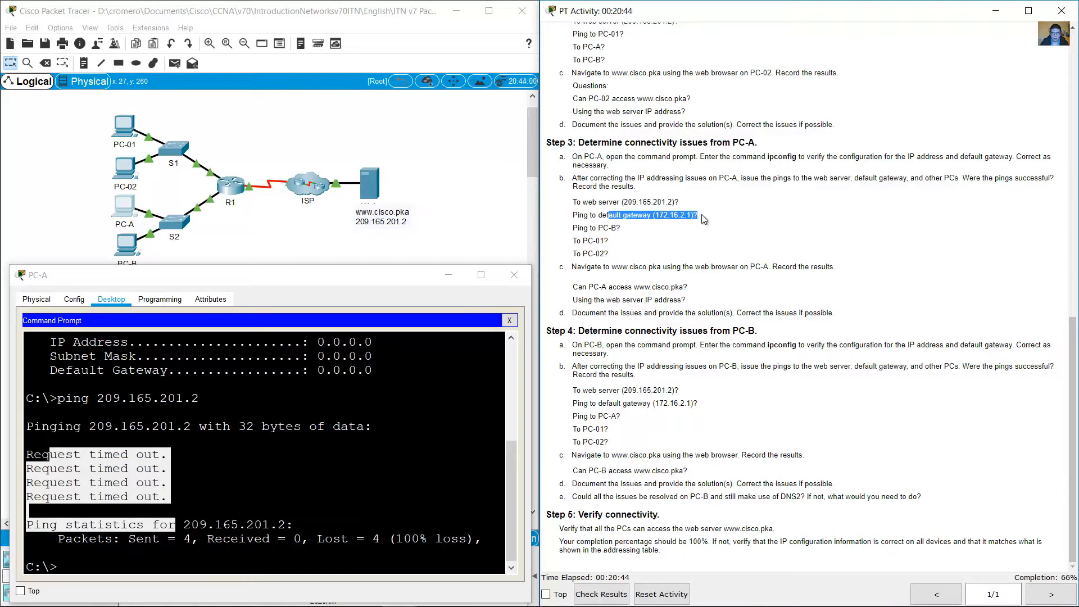
{"action": "left_click", "coordinate": [254, 557]}
{"action": "type", "text": "ping "}
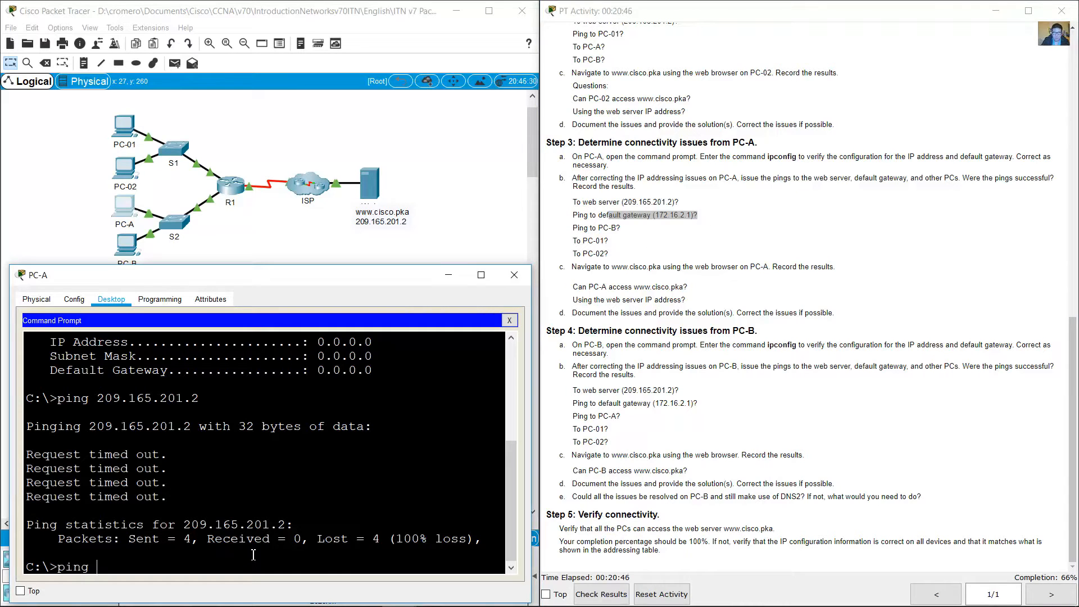
{"action": "type", "text": "172.16.2.1"}
{"action": "key", "text": "Return"}
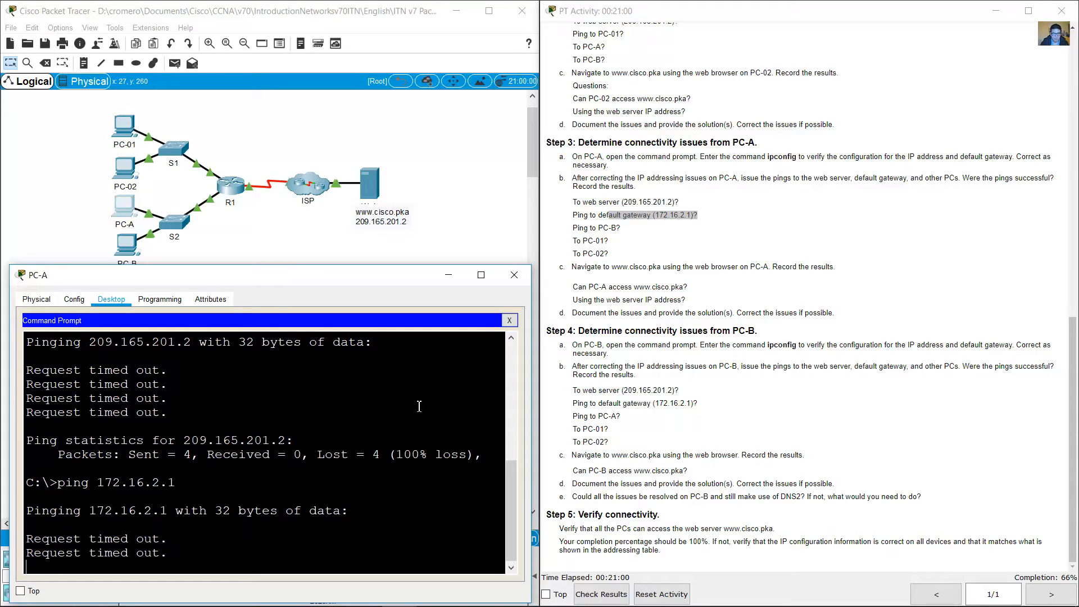
Step: Read the PC-B ping item in Step 3b and look up PC-B's IP address in the addressing table
{"action": "left_click", "coordinate": [662, 230]}
{"action": "left_click_drag", "start_coordinate": [590, 219], "coordinate": [687, 220]}
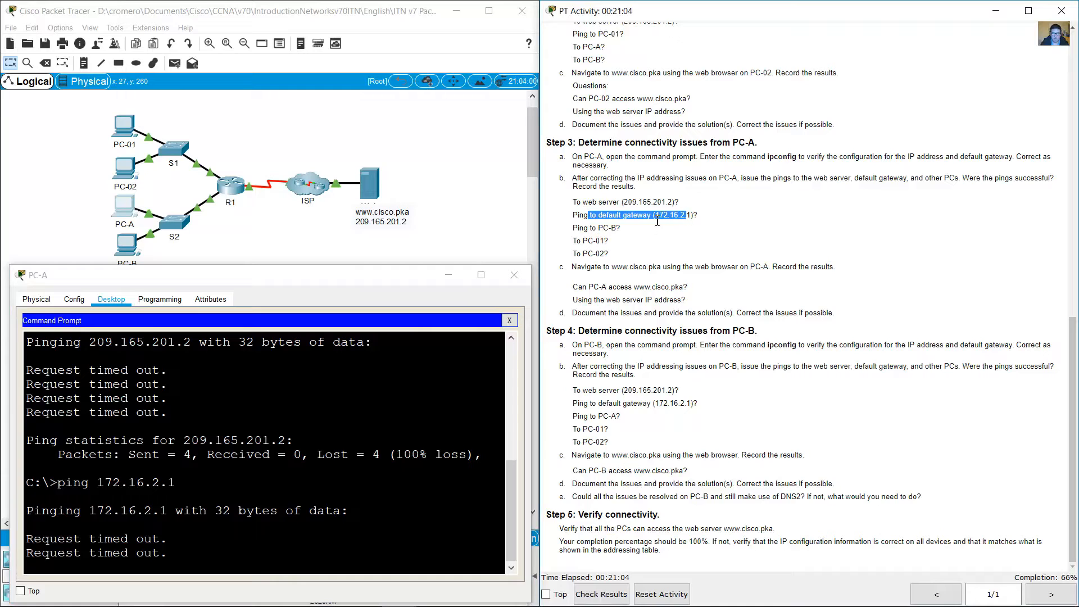
{"action": "left_click", "coordinate": [602, 241]}
{"action": "left_click_drag", "start_coordinate": [575, 228], "coordinate": [620, 228]}
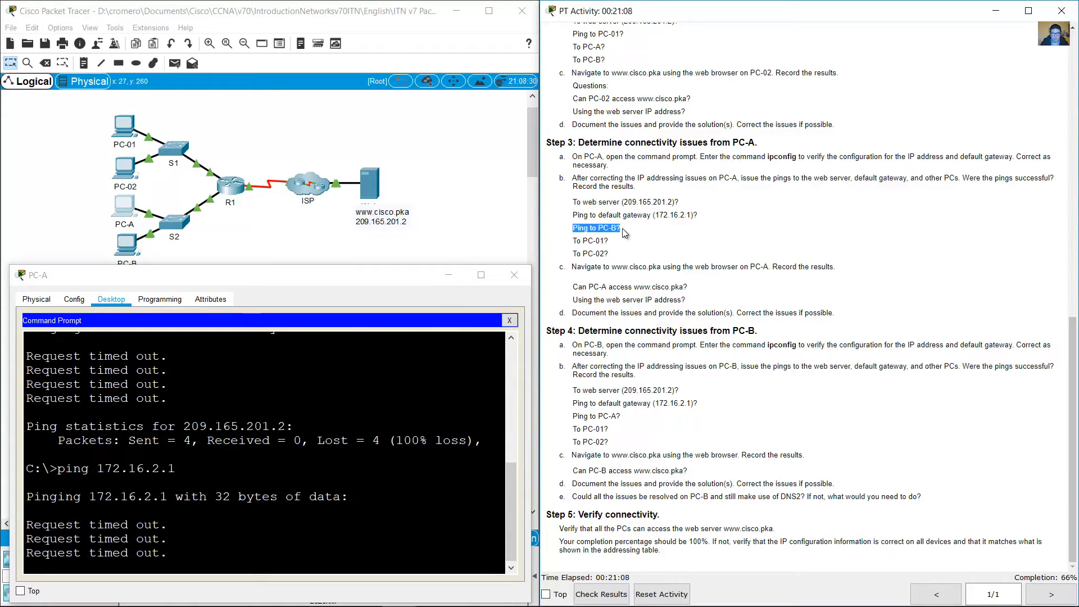
{"action": "scroll", "coordinate": [891, 271], "scroll_direction": "up", "scroll_amount": 2}
{"action": "scroll", "coordinate": [891, 271], "scroll_direction": "up", "scroll_amount": 15}
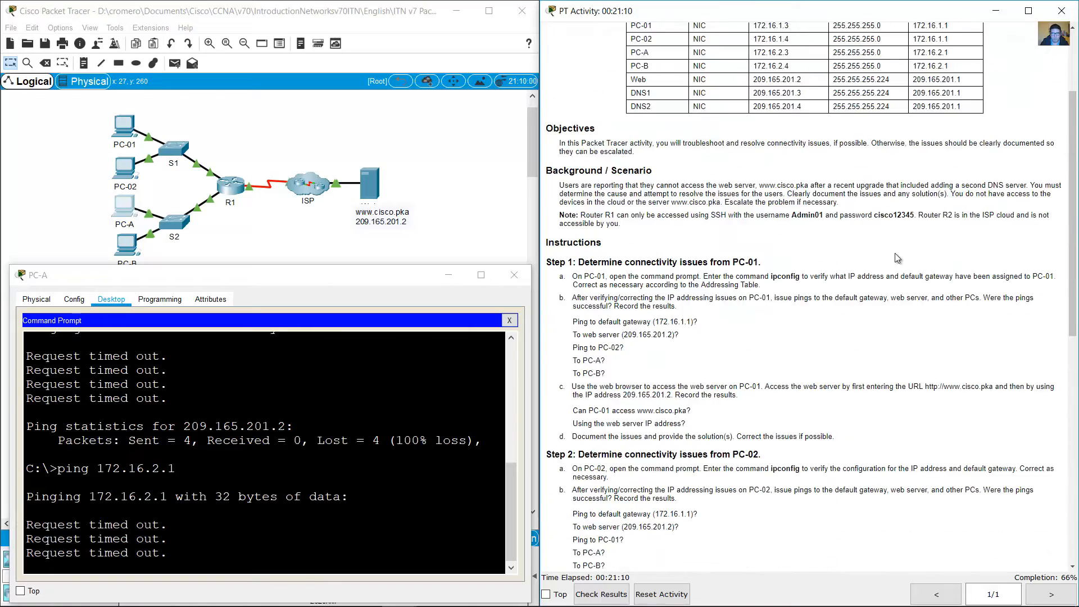
{"action": "left_click_drag", "start_coordinate": [756, 167], "coordinate": [788, 168]}
{"action": "scroll", "coordinate": [826, 388], "scroll_direction": "down", "scroll_amount": 13}
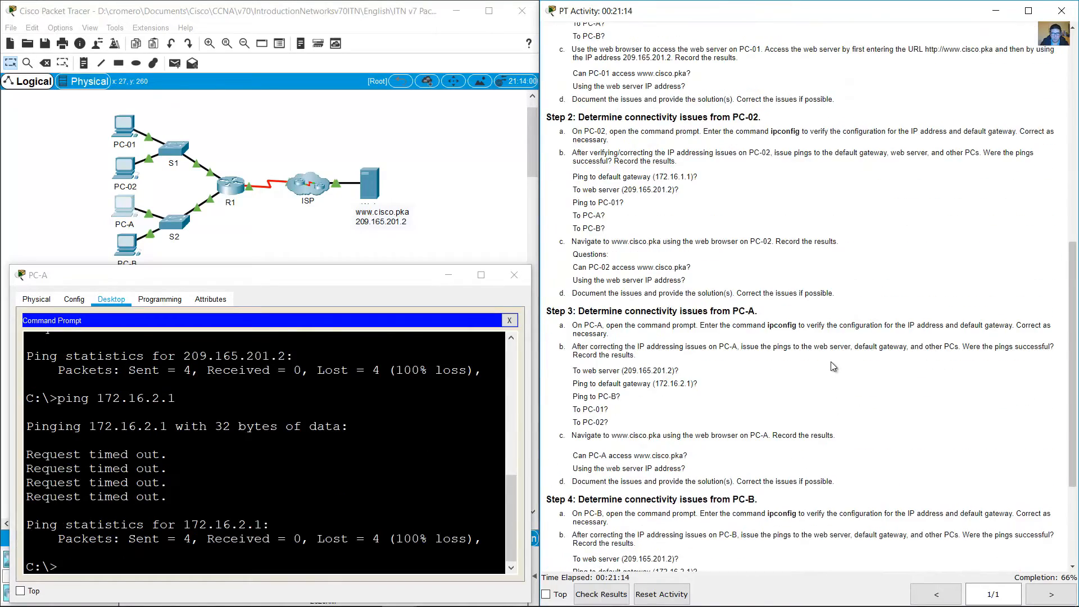
{"action": "scroll", "coordinate": [830, 366], "scroll_direction": "down", "scroll_amount": 3}
Step: Ping PC-B at 172.16.2.4 from PC-A's command prompt and check the replies
{"action": "left_click", "coordinate": [336, 450]}
{"action": "key", "text": "Up"}
{"action": "key", "text": "Up"}
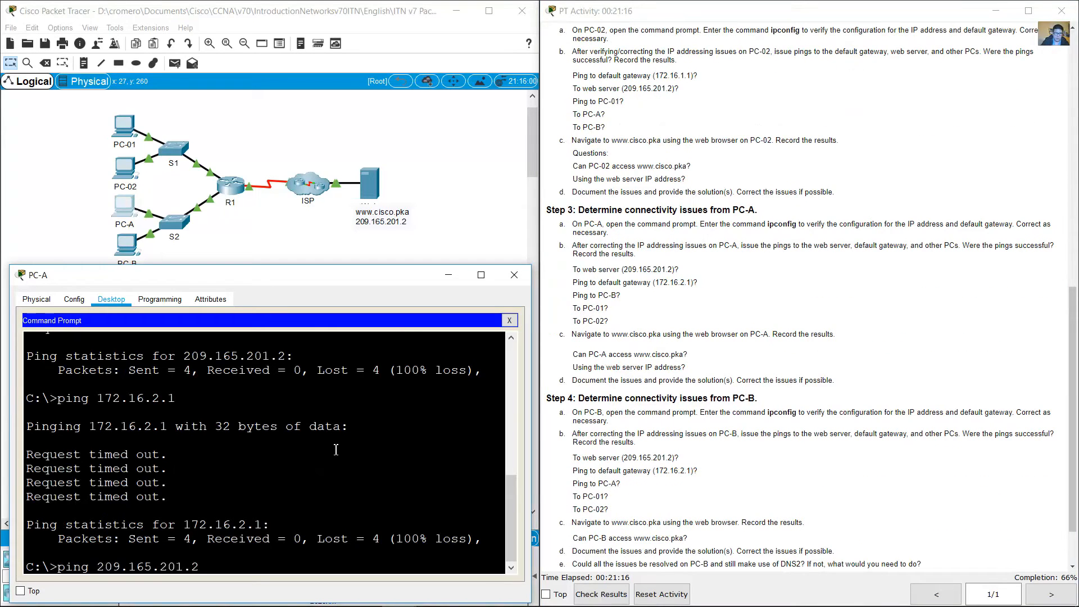
{"action": "key", "text": "Down"}
{"action": "type", "text": "4"}
{"action": "key", "text": "Return"}
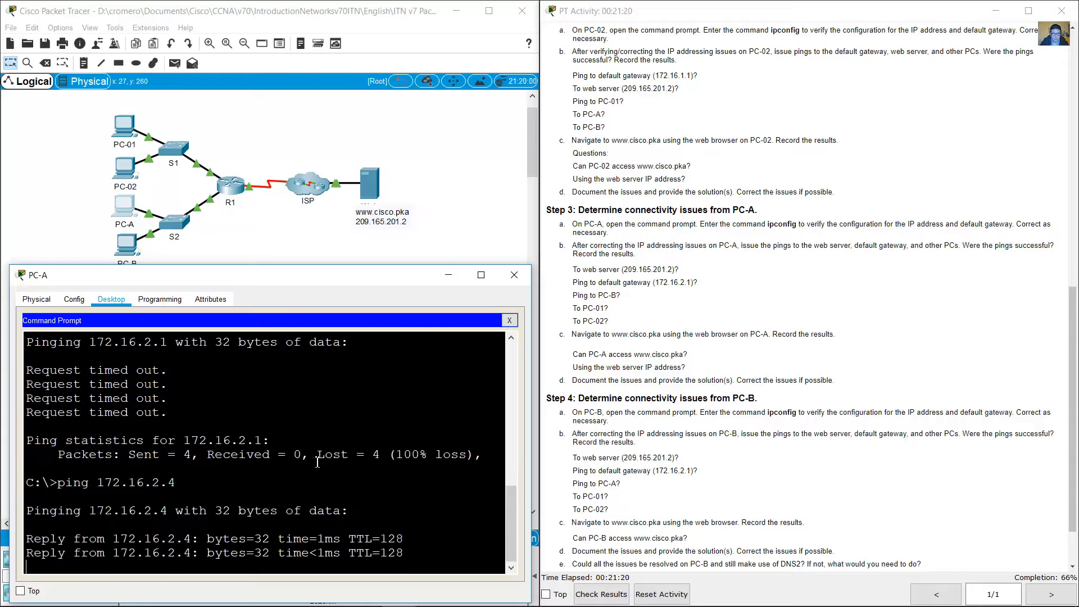
{"action": "left_click_drag", "start_coordinate": [107, 427], "coordinate": [224, 483]}
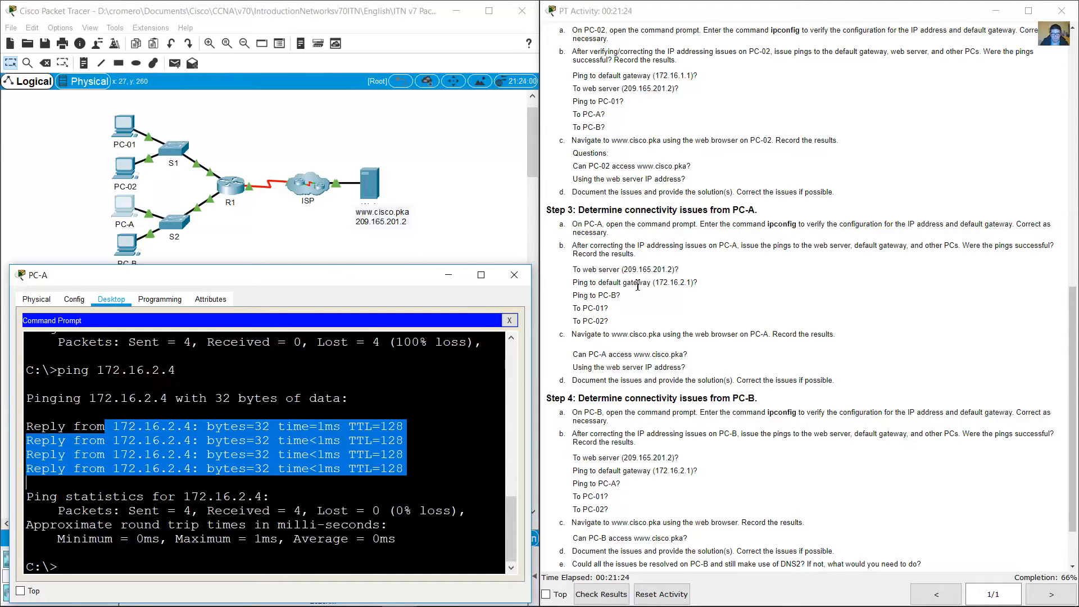
Step: Look up PC-01's IP address in the addressing table and ping 172.16.1.3 from PC-A
{"action": "left_click", "coordinate": [590, 319]}
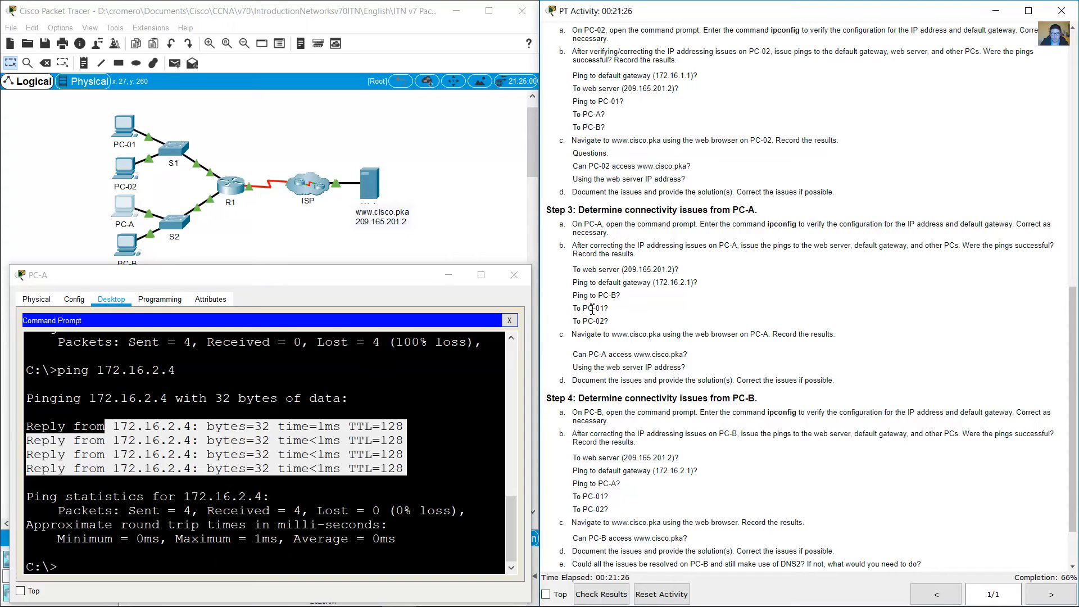
{"action": "left_click_drag", "start_coordinate": [573, 308], "coordinate": [613, 308]}
{"action": "scroll", "coordinate": [905, 276], "scroll_direction": "up", "scroll_amount": 15}
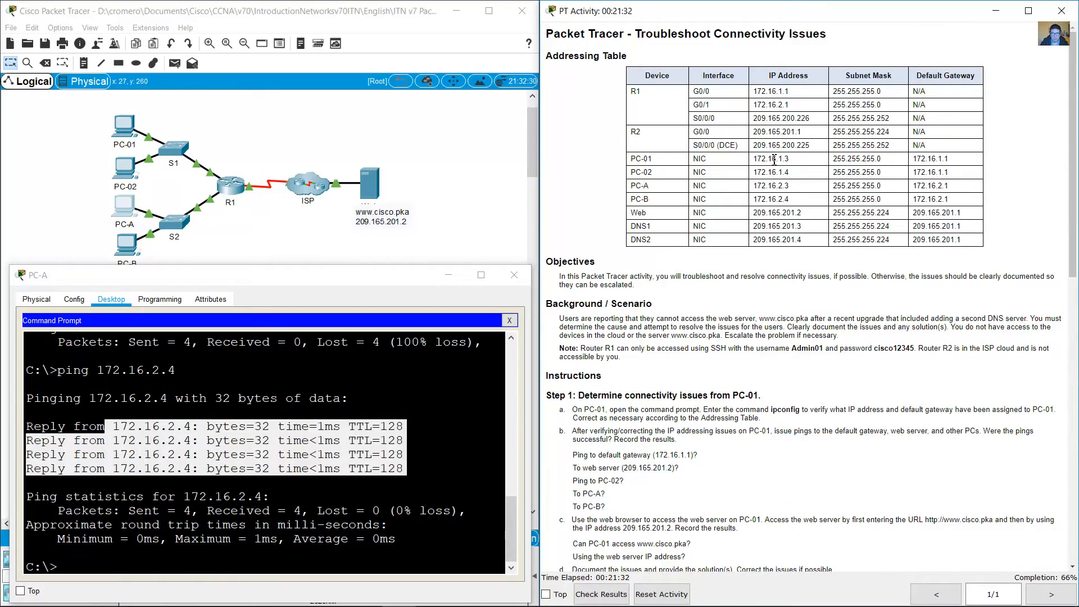
{"action": "left_click_drag", "start_coordinate": [768, 159], "coordinate": [788, 161]}
{"action": "scroll", "coordinate": [737, 281], "scroll_direction": "down", "scroll_amount": 8}
{"action": "scroll", "coordinate": [737, 278], "scroll_direction": "down", "scroll_amount": 3}
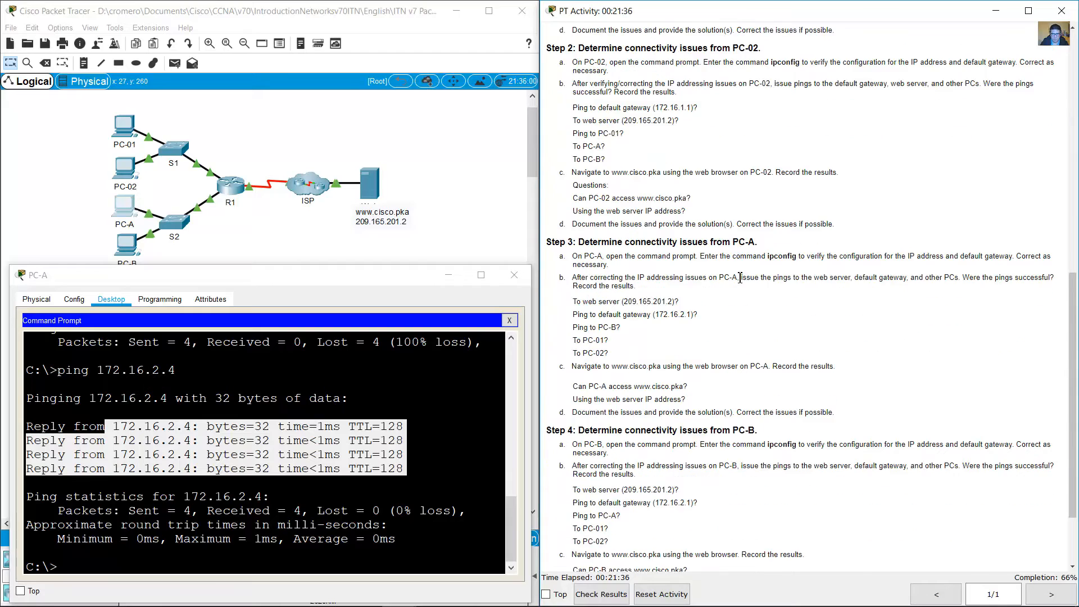
{"action": "left_click", "coordinate": [311, 471]}
{"action": "type", "text": "ping 172.16."}
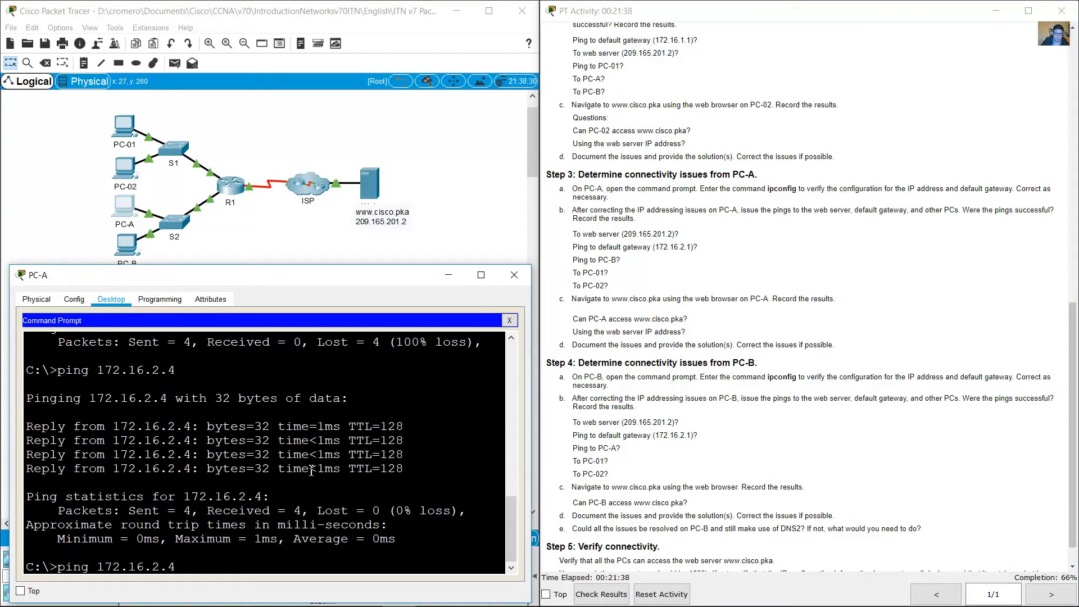
{"action": "type", "text": "1.3"}
{"action": "key", "text": "Return"}
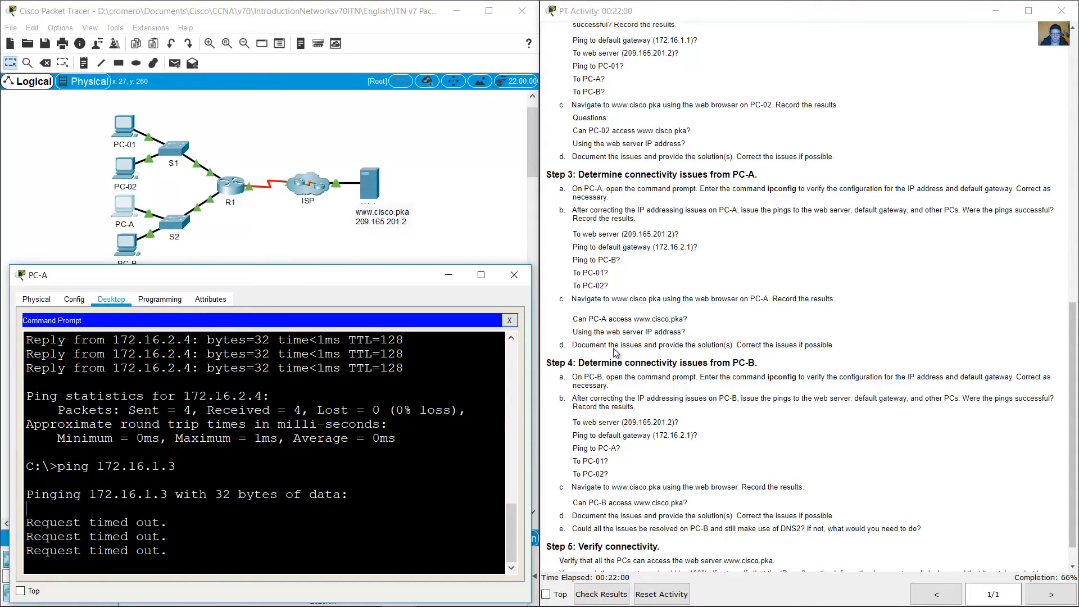
Step: Ping PC-02 at 172.16.1.4 from PC-A and check the replies
{"action": "left_click_drag", "start_coordinate": [576, 273], "coordinate": [609, 285]}
{"action": "left_click", "coordinate": [279, 476]}
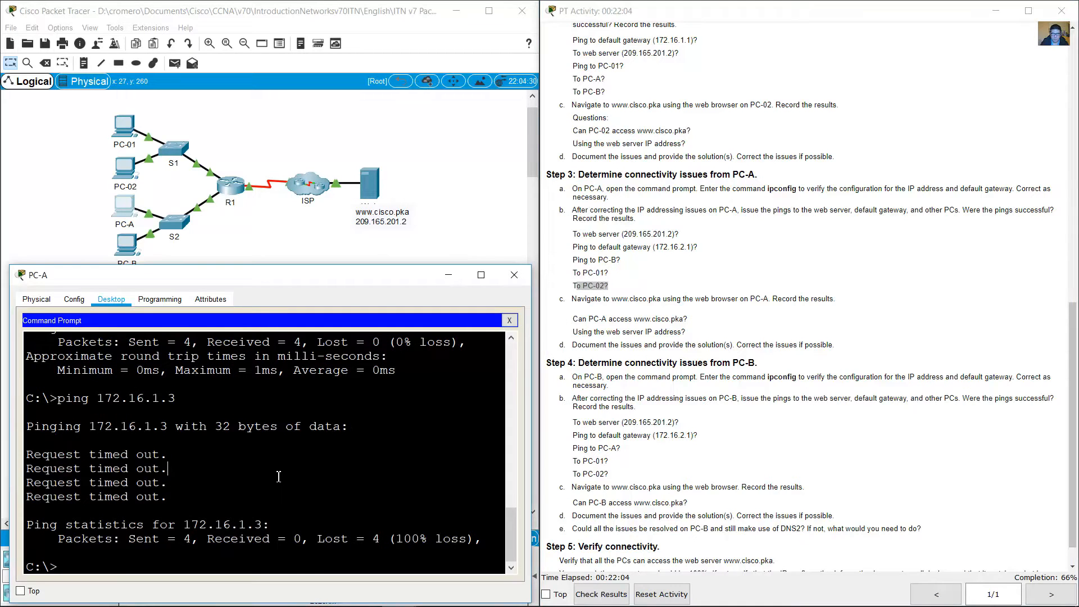
{"action": "key", "text": "Up"}
{"action": "key", "text": "BackSpace"}
{"action": "type", "text": "4"}
{"action": "key", "text": "Return"}
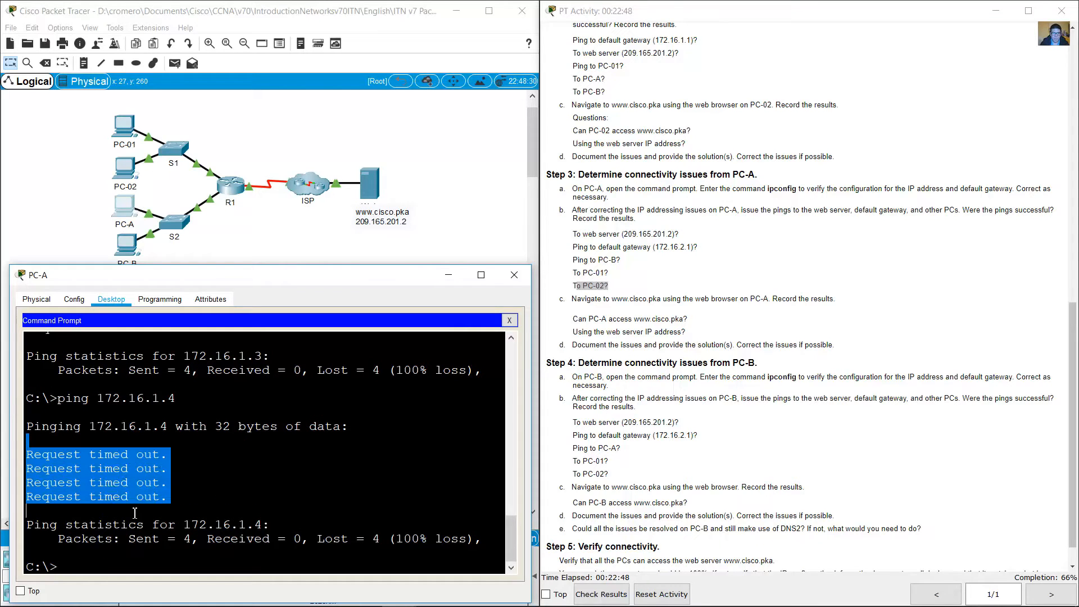
{"action": "left_click_drag", "start_coordinate": [27, 440], "coordinate": [134, 513]}
{"action": "left_click", "coordinate": [591, 285]}
{"action": "left_click_drag", "start_coordinate": [577, 286], "coordinate": [666, 298]}
{"action": "left_click", "coordinate": [679, 299]}
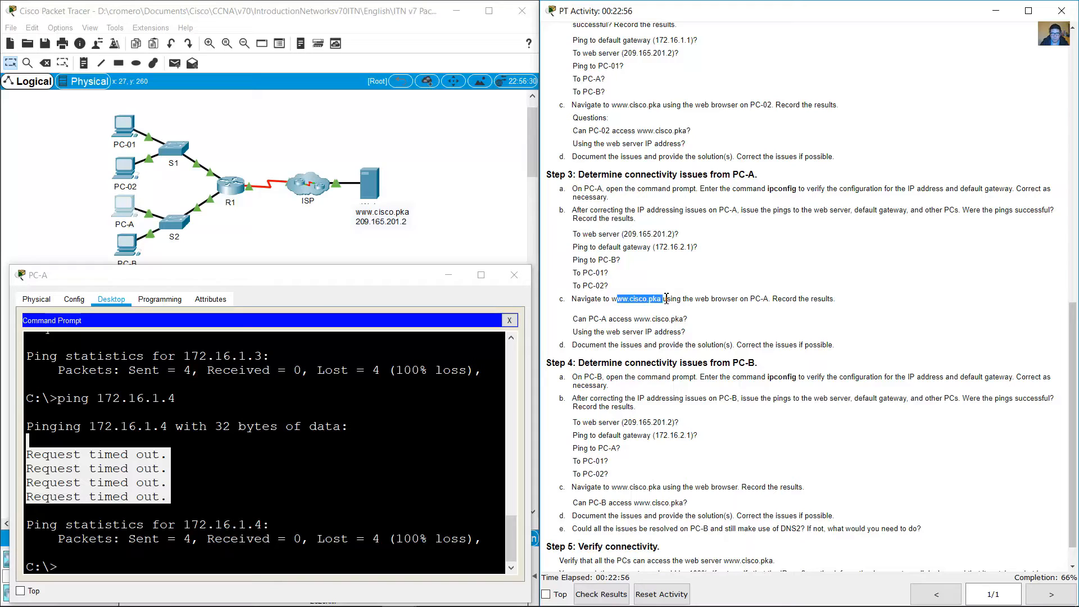
{"action": "left_click", "coordinate": [671, 299]}
{"action": "left_click_drag", "start_coordinate": [573, 318], "coordinate": [695, 322]}
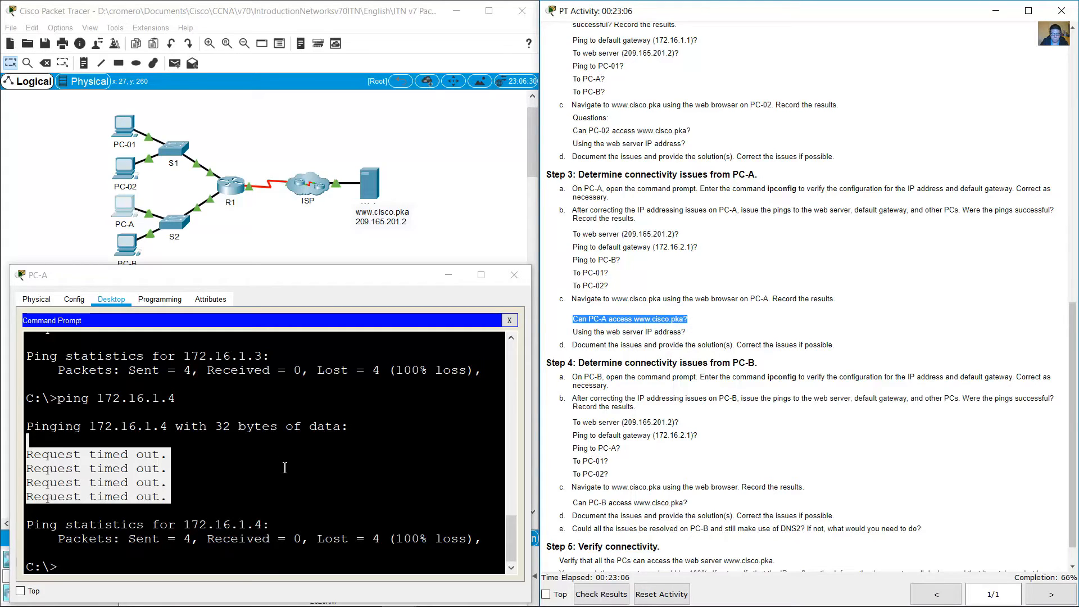
Step: Review the output of PC-A's earlier ping to its default gateway 172.16.2.1
{"action": "scroll", "coordinate": [290, 471], "scroll_direction": "up", "scroll_amount": 8}
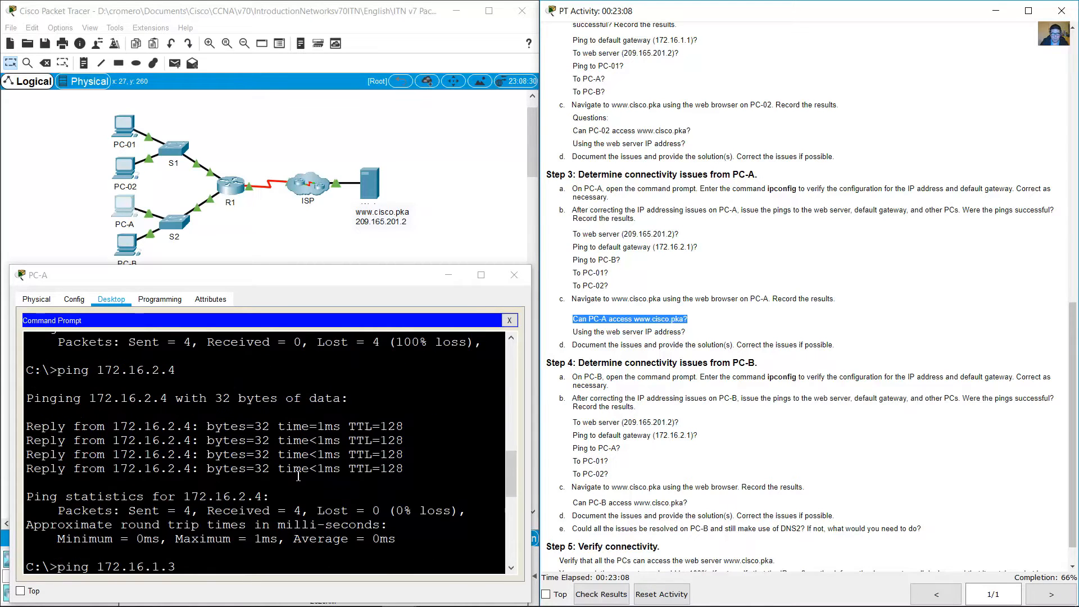
{"action": "scroll", "coordinate": [298, 476], "scroll_direction": "up", "scroll_amount": 4}
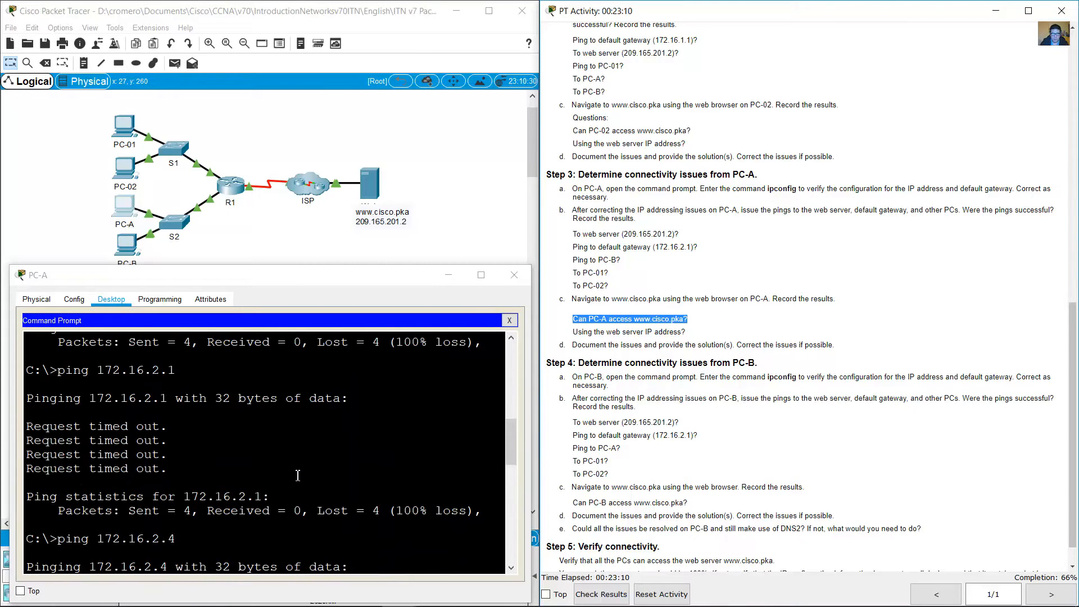
{"action": "left_click_drag", "start_coordinate": [73, 370], "coordinate": [180, 474]}
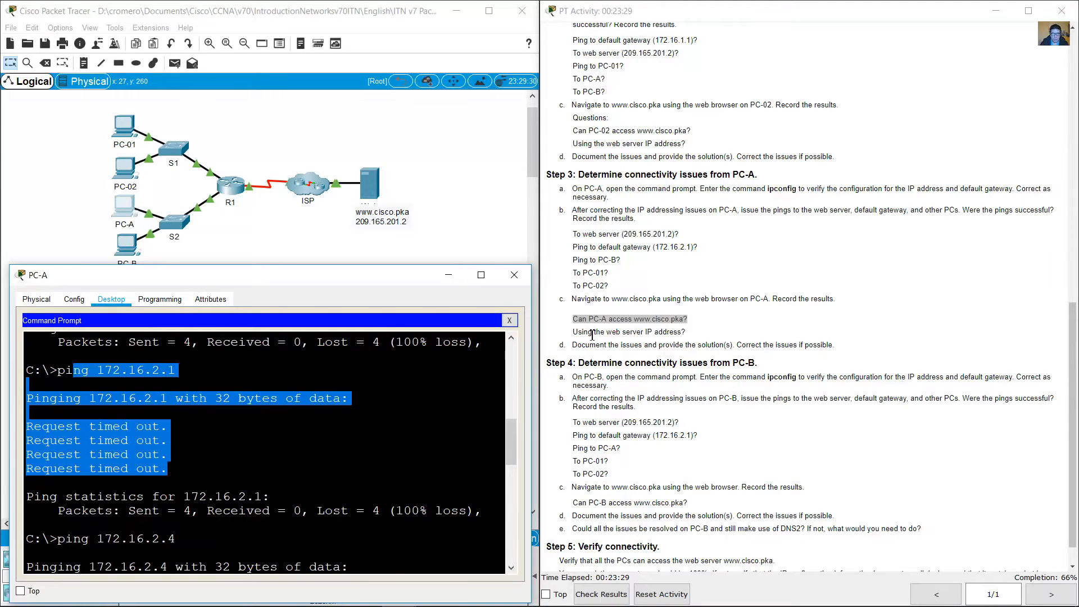
{"action": "left_click", "coordinate": [582, 318]}
{"action": "left_click_drag", "start_coordinate": [582, 318], "coordinate": [697, 325]}
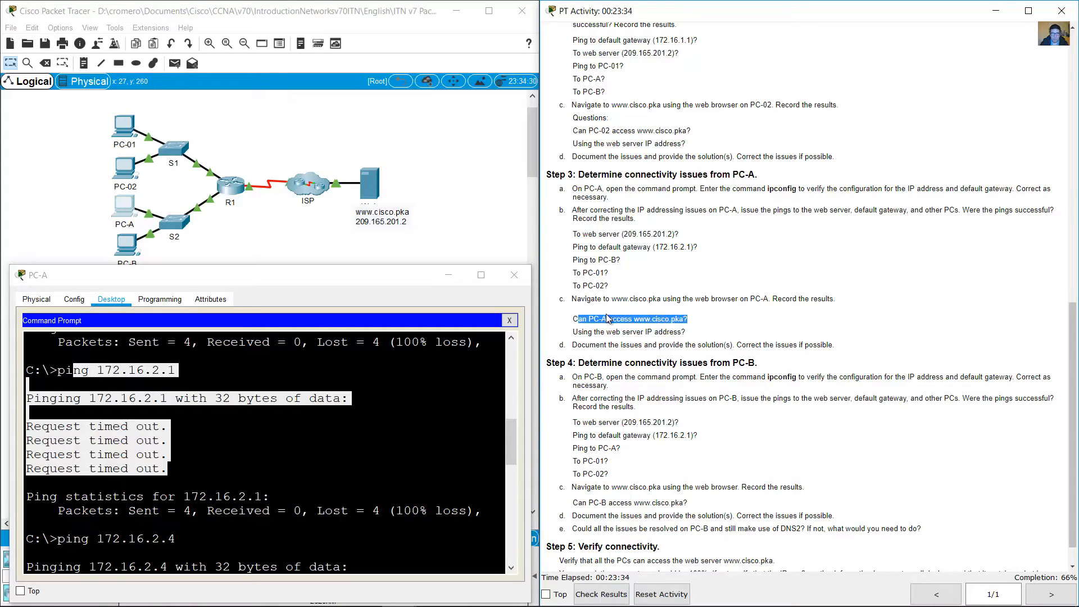
{"action": "left_click_drag", "start_coordinate": [573, 318], "coordinate": [710, 321]}
{"action": "left_click_drag", "start_coordinate": [579, 332], "coordinate": [700, 333]}
{"action": "left_click", "coordinate": [611, 323]}
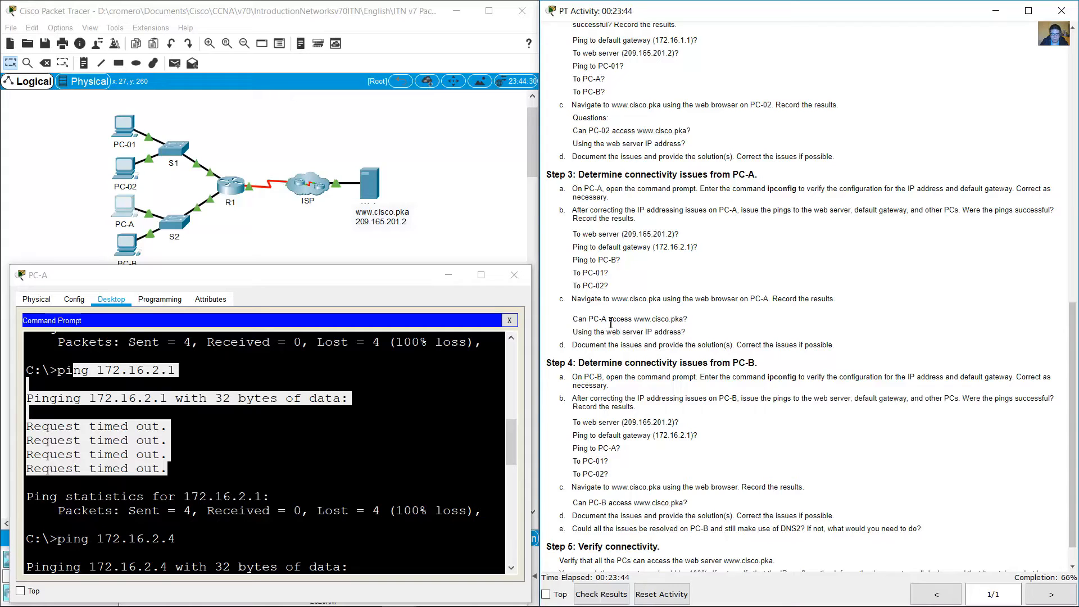
{"action": "left_click_drag", "start_coordinate": [581, 320], "coordinate": [688, 333]}
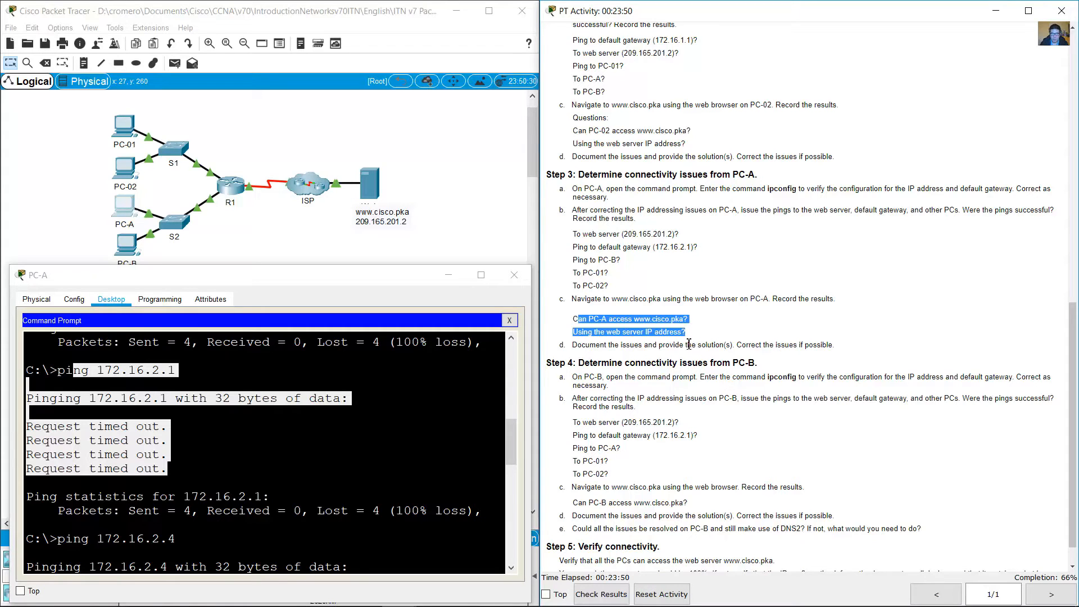
{"action": "left_click", "coordinate": [716, 310]}
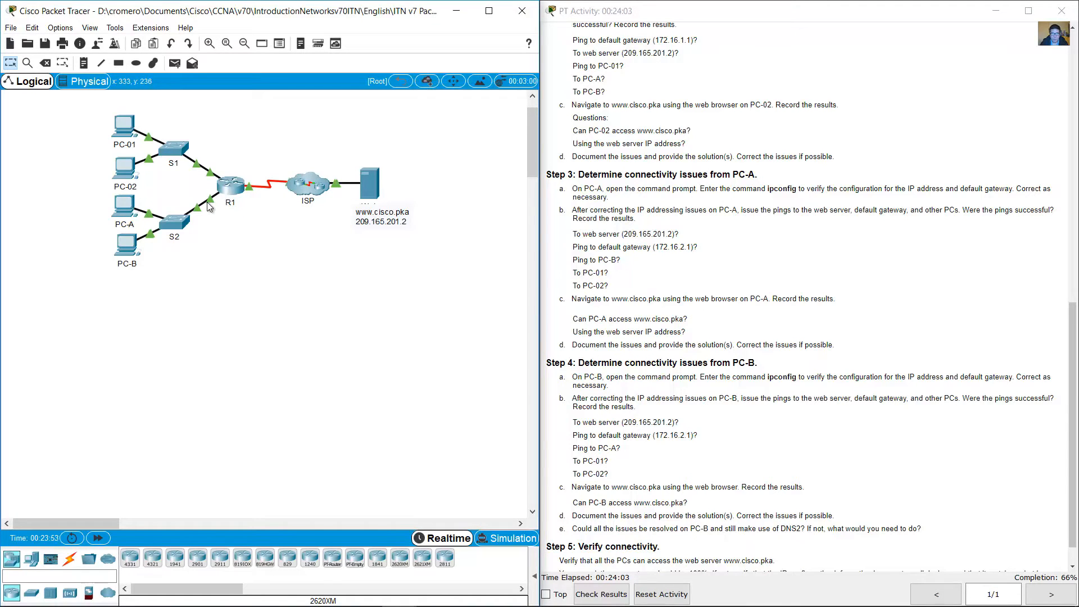
Step: Read the note in the Background / Scenario section on how router R1 can be accessed over SSH
{"action": "mouse_move", "coordinate": [210, 201]}
{"action": "left_click", "coordinate": [895, 262]}
{"action": "scroll", "coordinate": [895, 262], "scroll_direction": "up", "scroll_amount": 10}
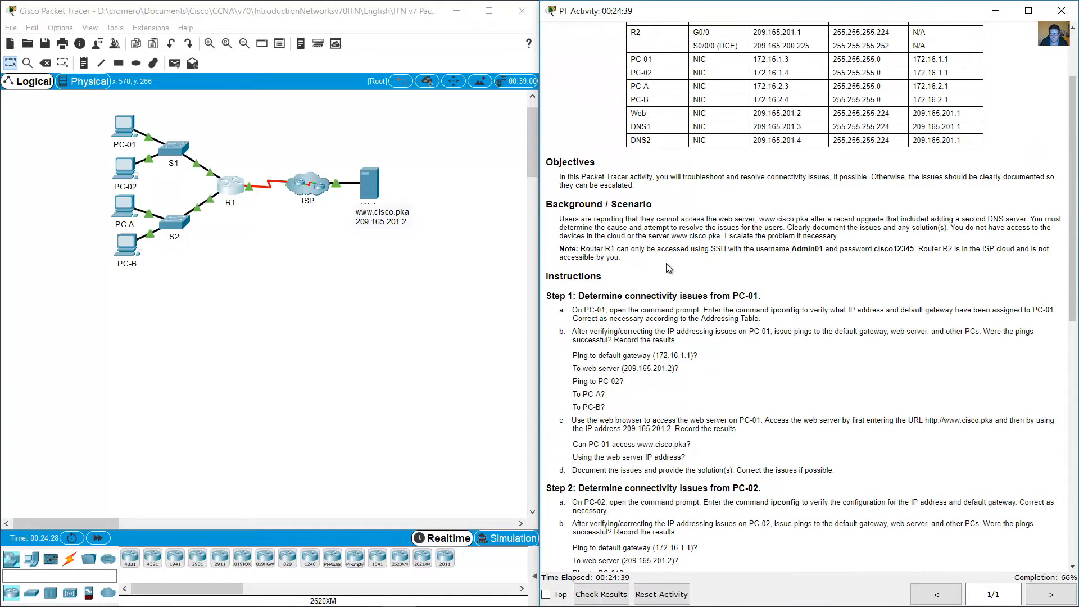
{"action": "left_click_drag", "start_coordinate": [587, 250], "coordinate": [913, 252]}
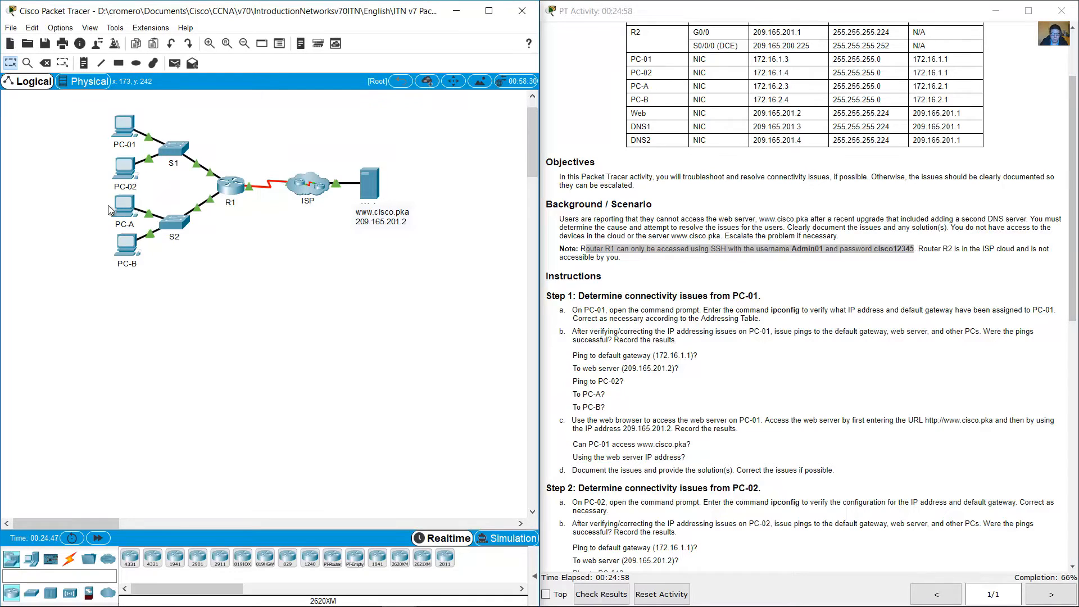
{"action": "left_click_drag", "start_coordinate": [81, 198], "coordinate": [132, 222]}
{"action": "left_click", "coordinate": [81, 218]}
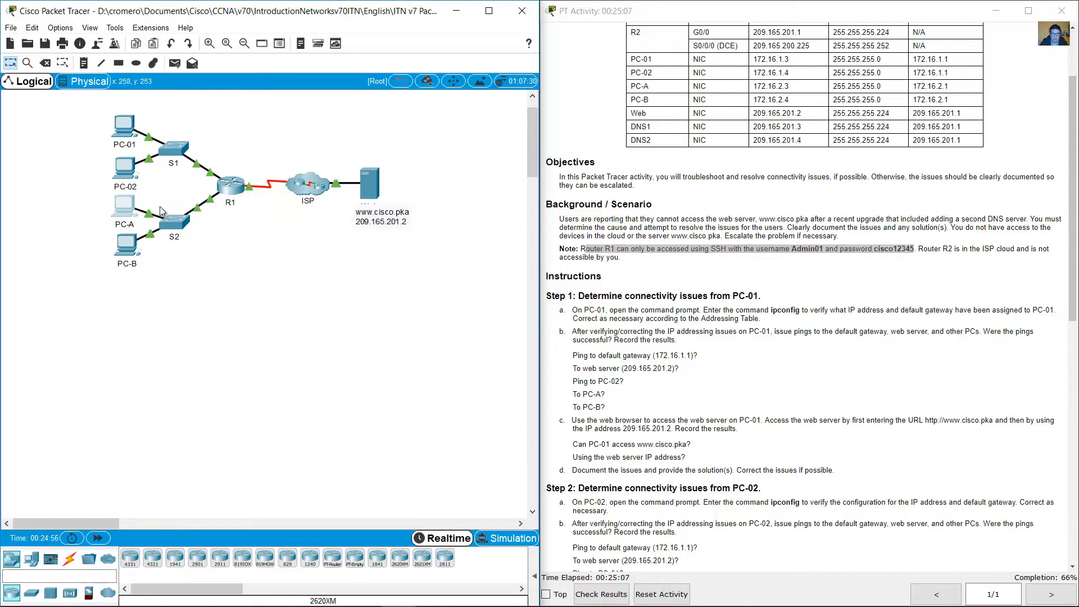
{"action": "left_click", "coordinate": [83, 198]}
{"action": "left_click", "coordinate": [121, 127]}
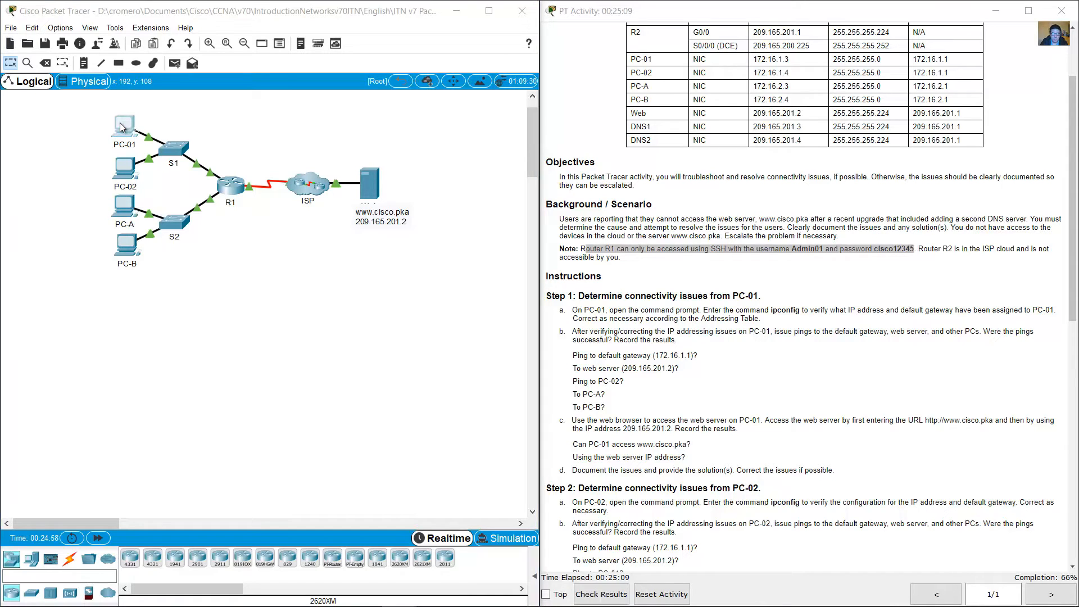
{"action": "left_click", "coordinate": [508, 307]}
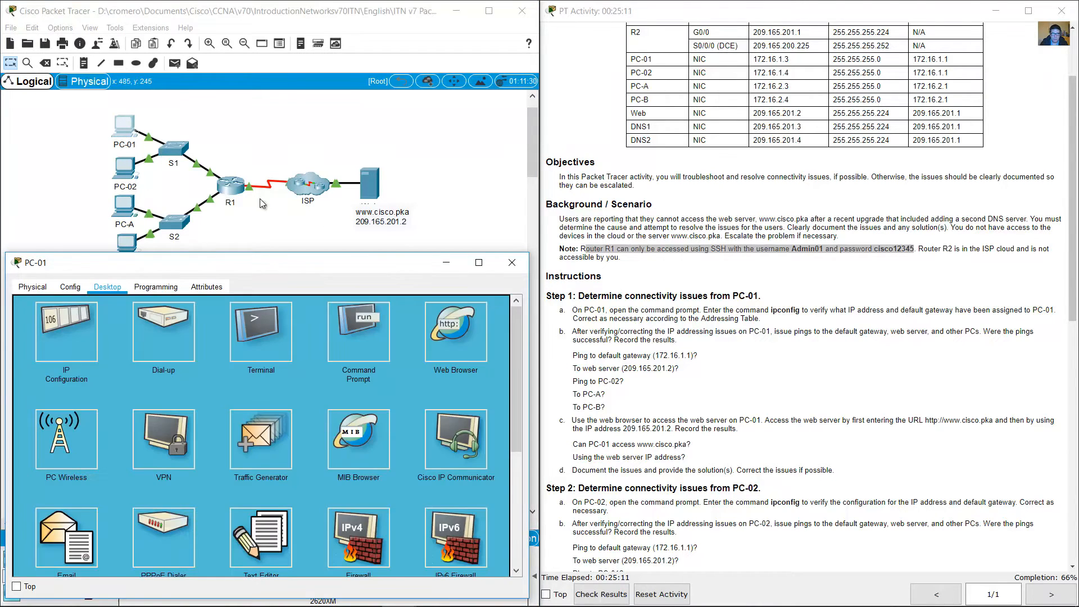
{"action": "left_click", "coordinate": [231, 158]}
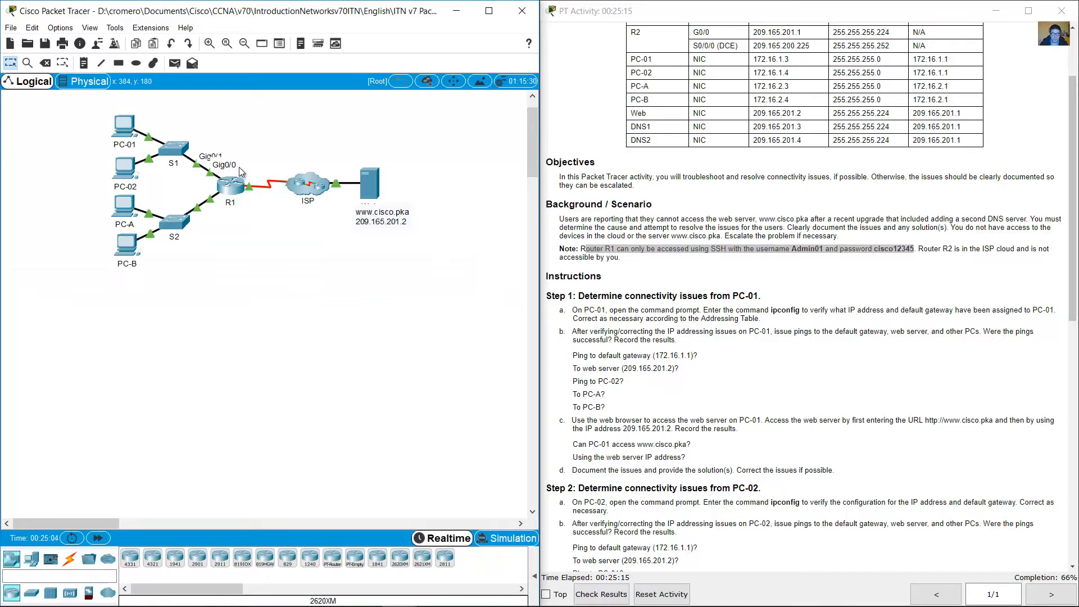
Step: Look up the IP address of R1's G0/0 interface in the addressing table
{"action": "left_click", "coordinate": [721, 177]}
{"action": "scroll", "coordinate": [721, 178], "scroll_direction": "up", "scroll_amount": 3}
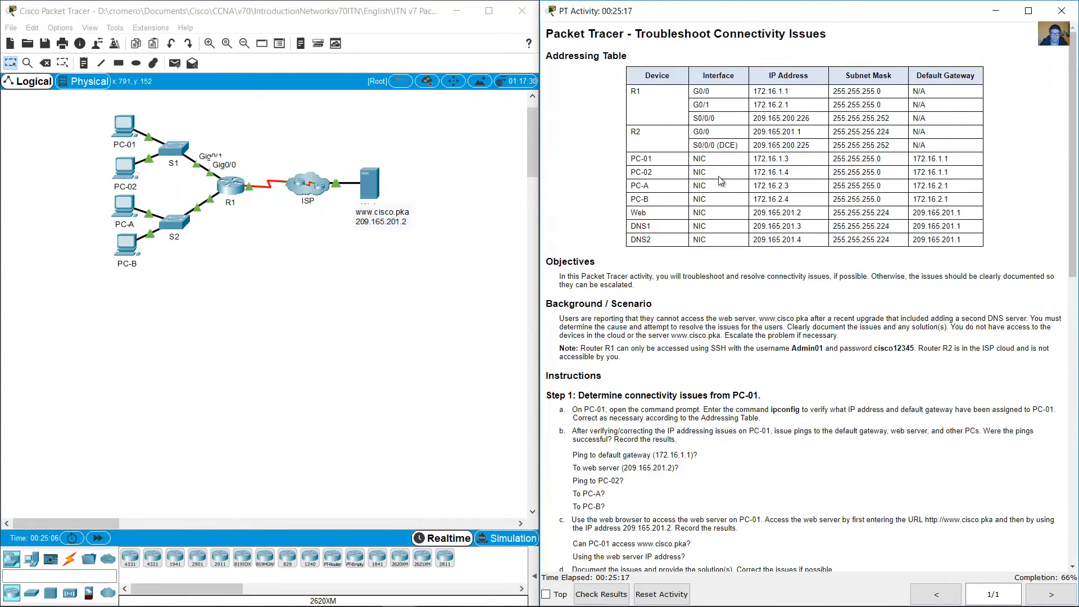
{"action": "left_click_drag", "start_coordinate": [753, 91], "coordinate": [795, 96]}
{"action": "left_click", "coordinate": [734, 96]}
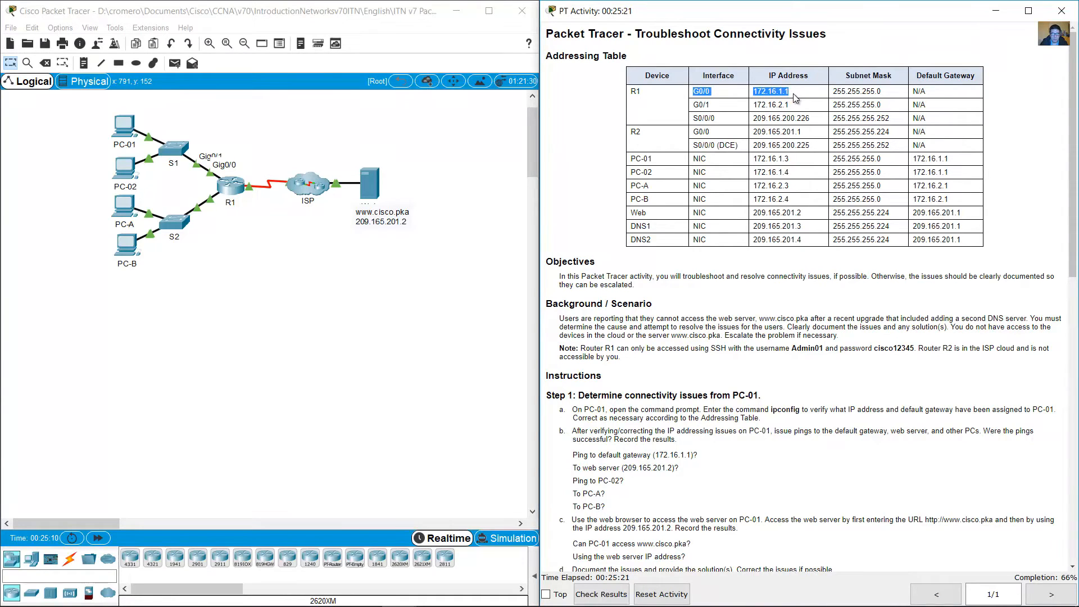
Step: From PC-01's command prompt, open an SSH session to R1 at 172.16.1.1 as Admin01 and enter the login password
{"action": "left_click", "coordinate": [128, 129]}
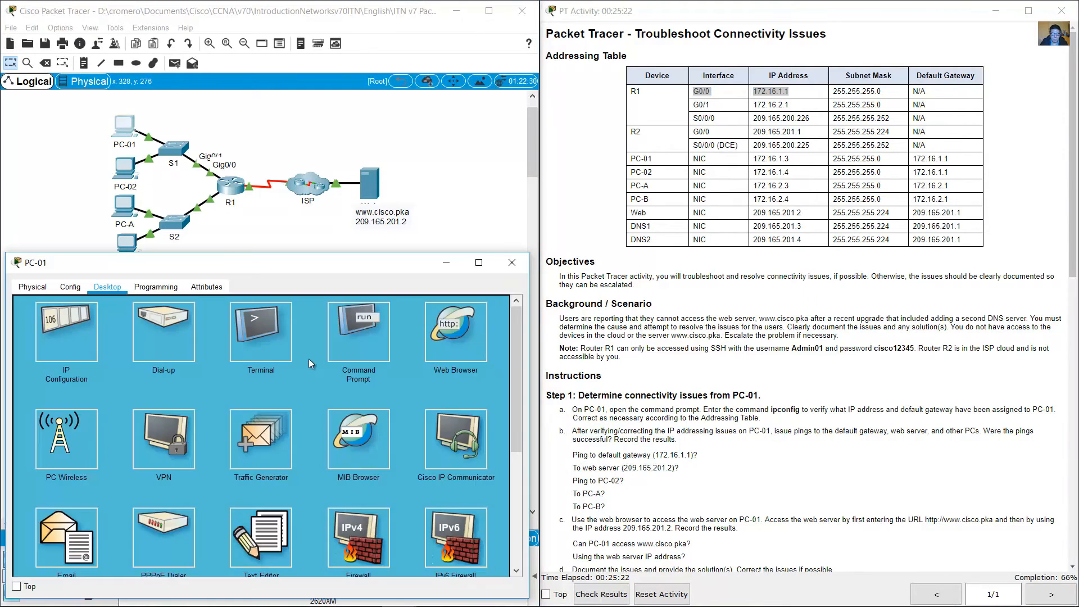
{"action": "left_click", "coordinate": [344, 336]}
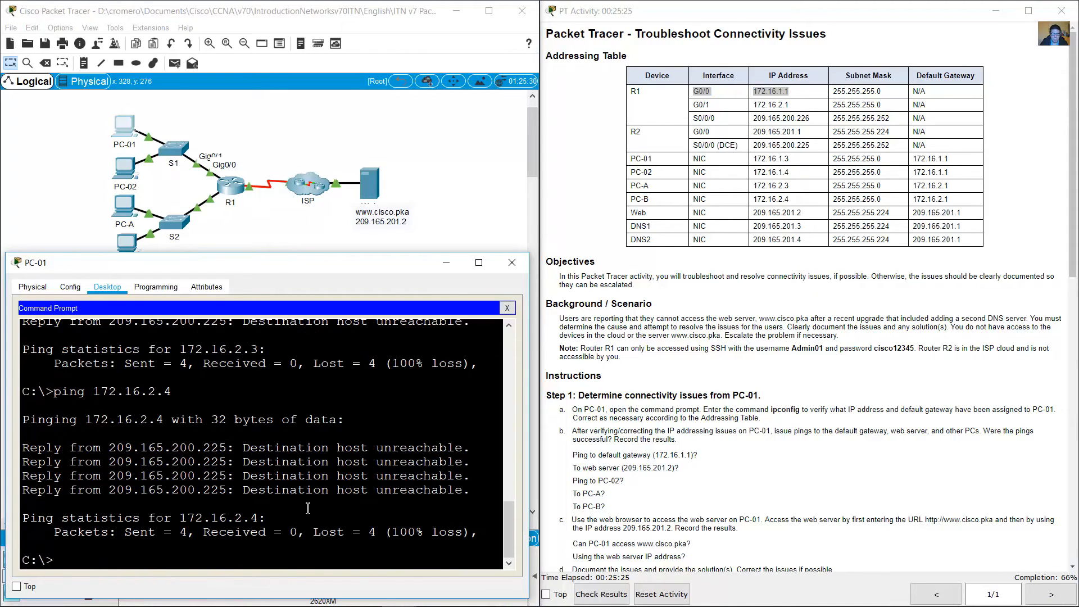
{"action": "type", "text": "ssh"}
{"action": "double_click", "coordinate": [799, 348]}
{"action": "left_click", "coordinate": [363, 466]}
{"action": "type", "text": "-l"}
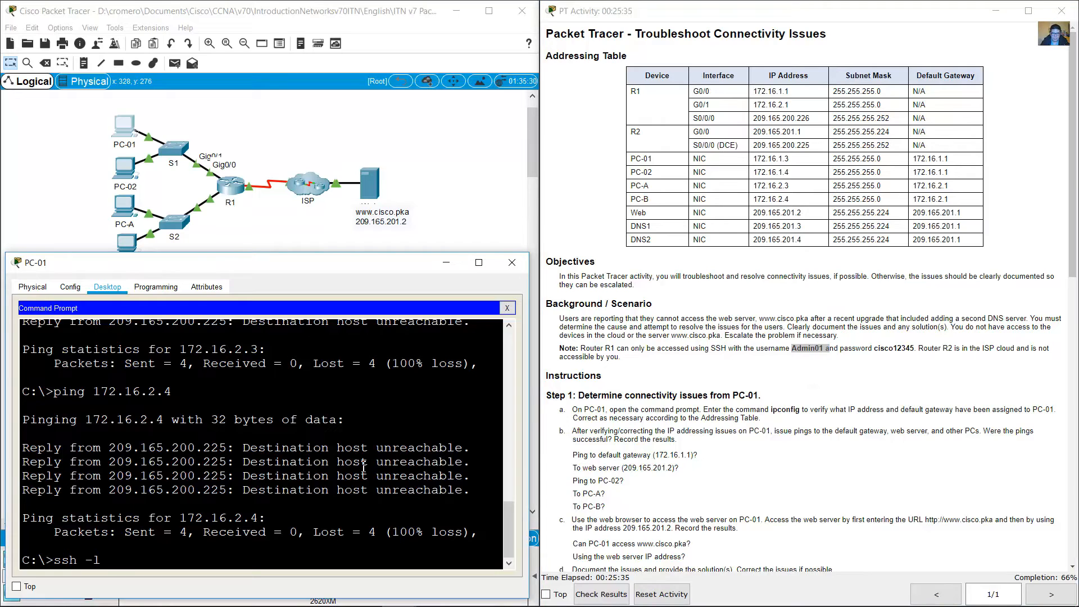
{"action": "type", "text": " Admin01"}
{"action": "left_click", "coordinate": [711, 93]}
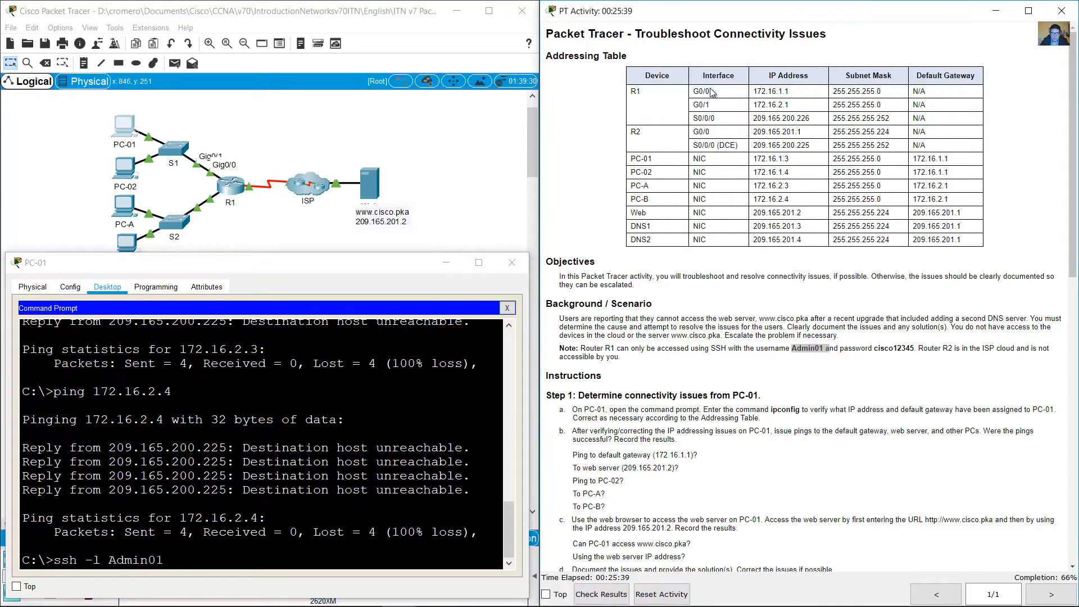
{"action": "left_click_drag", "start_coordinate": [711, 93], "coordinate": [788, 93]}
{"action": "left_click", "coordinate": [346, 518]}
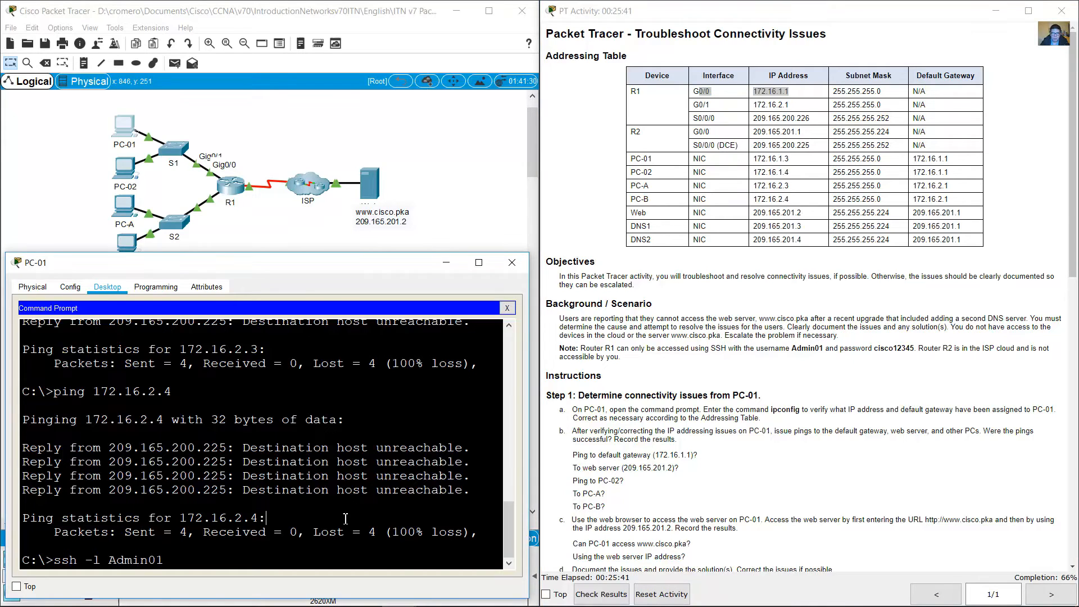
{"action": "type", "text": "172.16.1.1"}
{"action": "key", "text": "Return"}
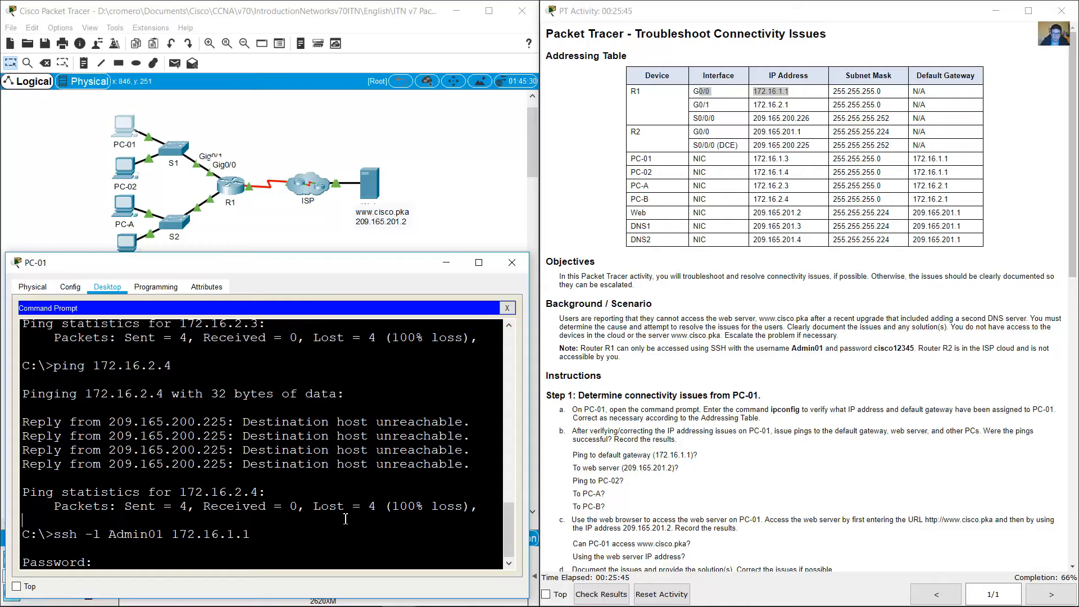
{"action": "type", "text": "cisco12345"}
{"action": "key", "text": "Return"}
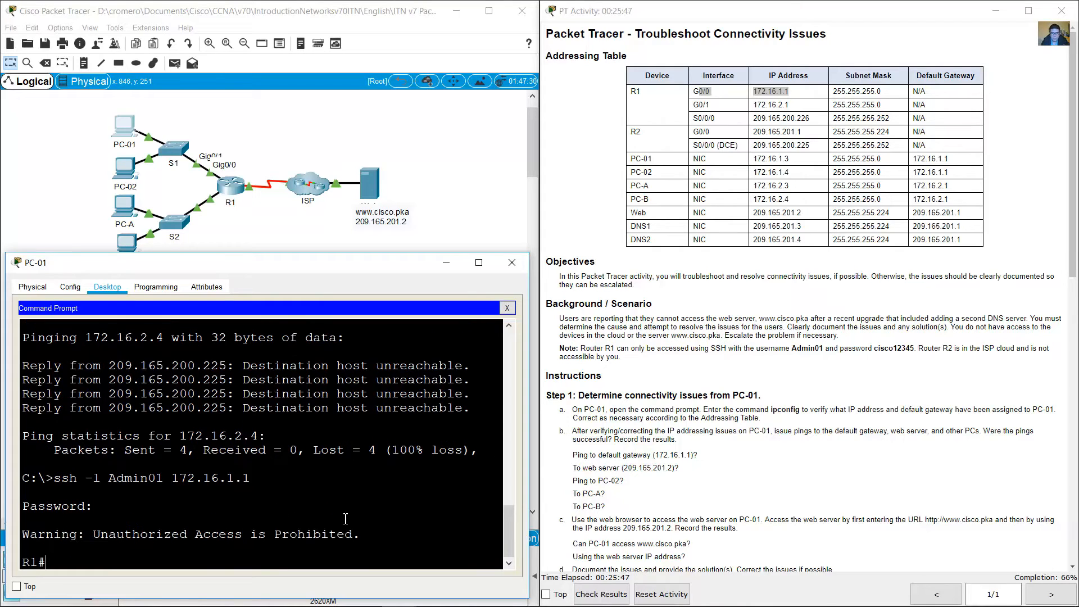
Step: Display R1's running configuration and page through to its interface settings
{"action": "type", "text": "show run"}
{"action": "key", "text": "Return"}
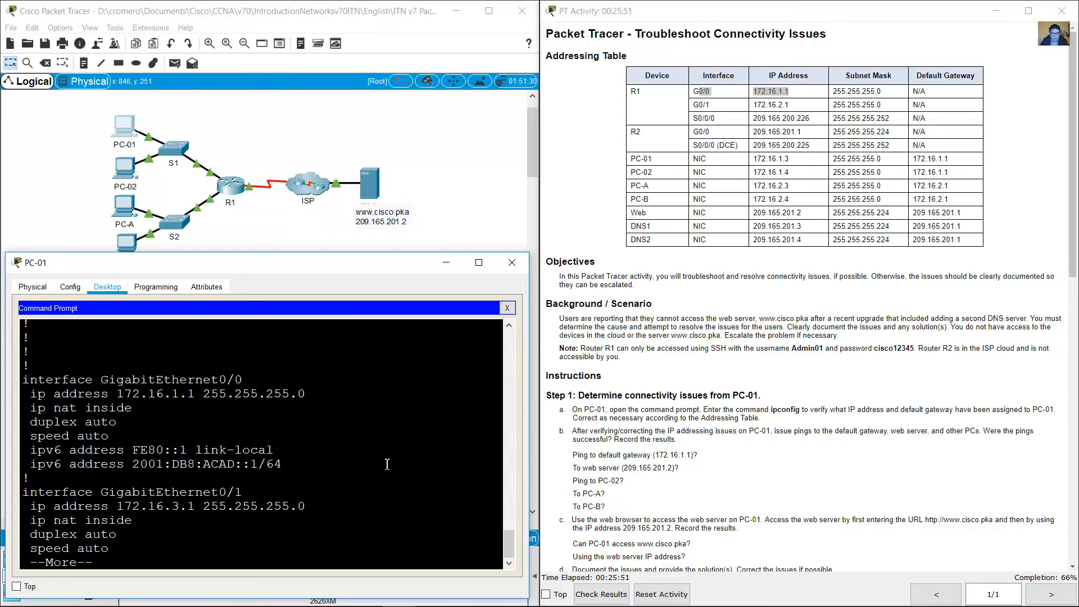
{"action": "key", "text": "space"}
{"action": "scroll", "coordinate": [146, 406], "scroll_direction": "up", "scroll_amount": 3}
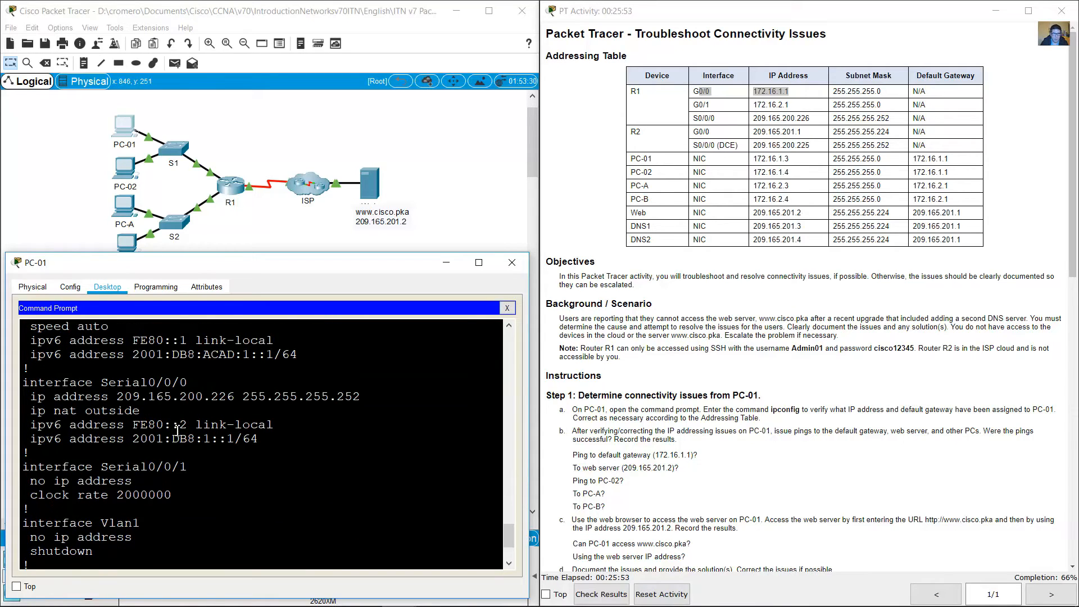
{"action": "scroll", "coordinate": [158, 397], "scroll_direction": "up", "scroll_amount": 3}
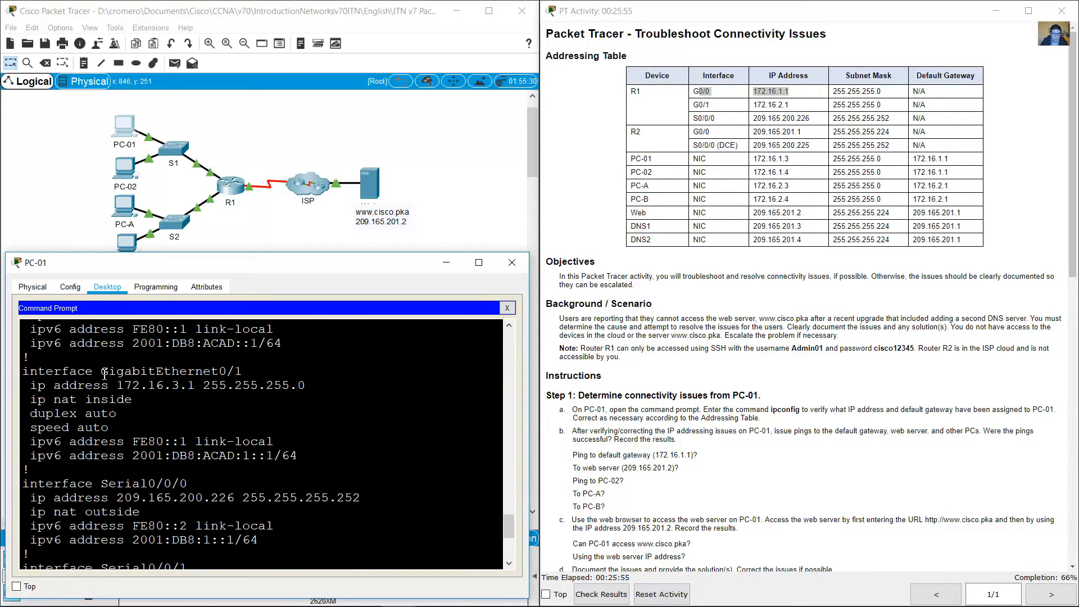
Step: Compare the IP address and mask configured on R1's GigabitEthernet0/1 with the G0/1 entry in the addressing table
{"action": "left_click_drag", "start_coordinate": [104, 373], "coordinate": [302, 389]}
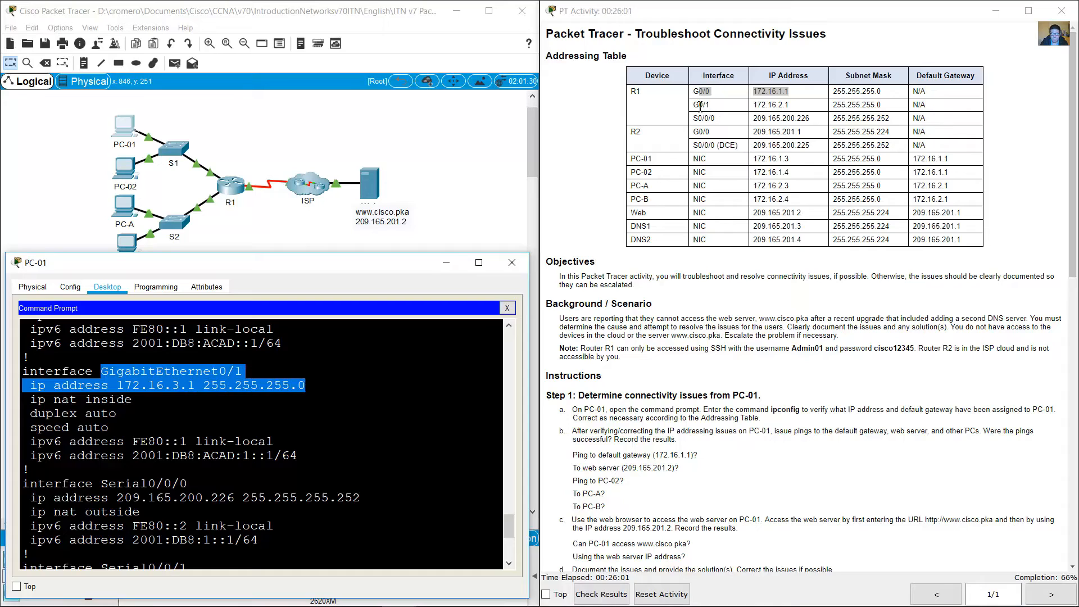
{"action": "left_click_drag", "start_coordinate": [700, 105], "coordinate": [885, 105]}
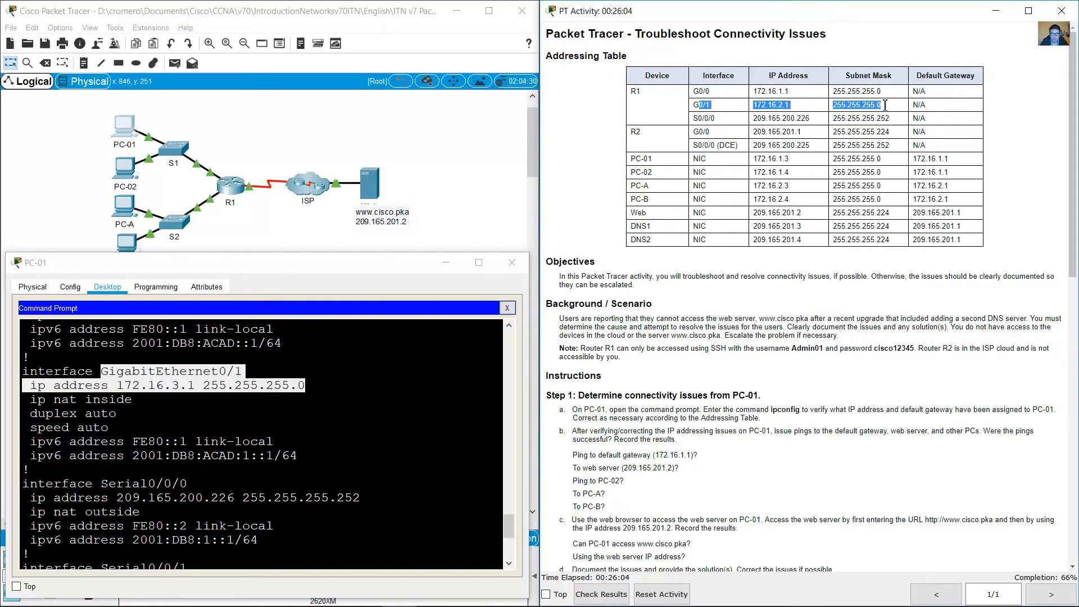
{"action": "left_click", "coordinate": [173, 392]}
{"action": "left_click_drag", "start_coordinate": [117, 386], "coordinate": [204, 386]}
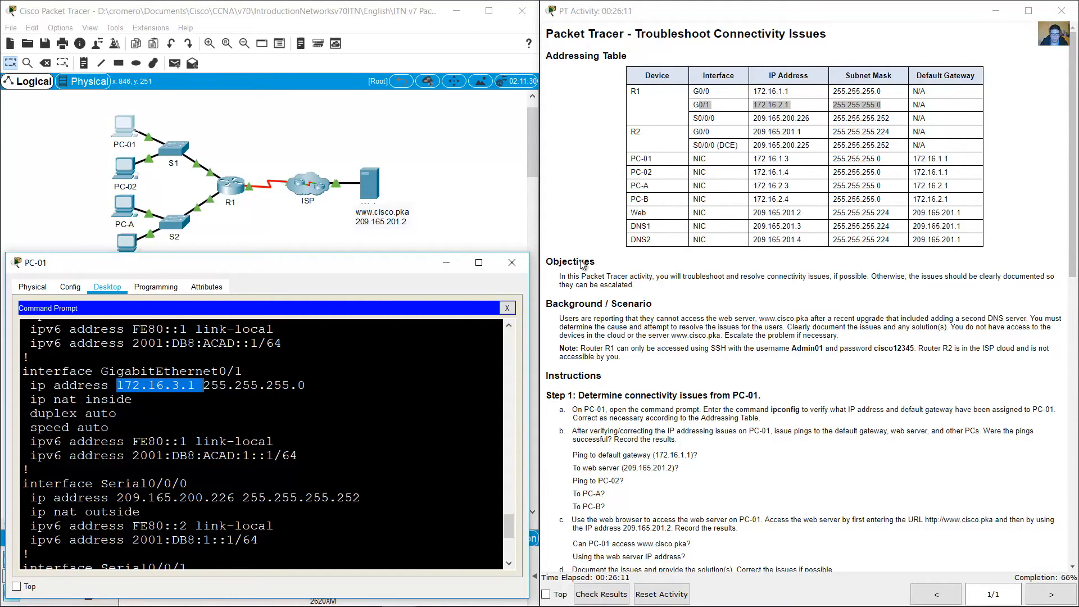
{"action": "left_click", "coordinate": [131, 426]}
{"action": "left_click_drag", "start_coordinate": [109, 386], "coordinate": [290, 387]}
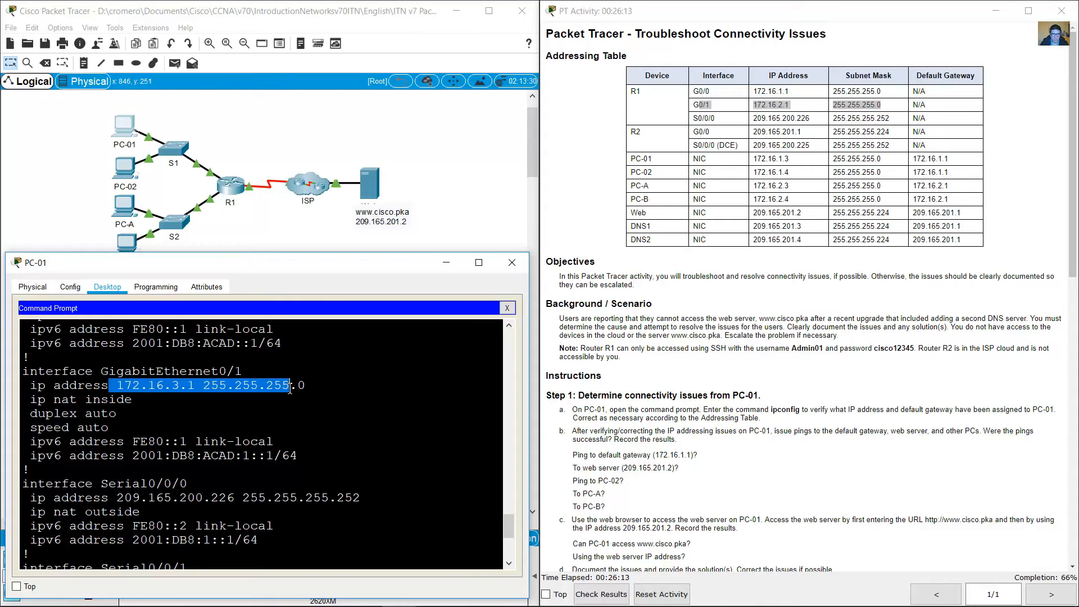
{"action": "left_click", "coordinate": [245, 438]}
{"action": "scroll", "coordinate": [259, 439], "scroll_direction": "down", "scroll_amount": 5}
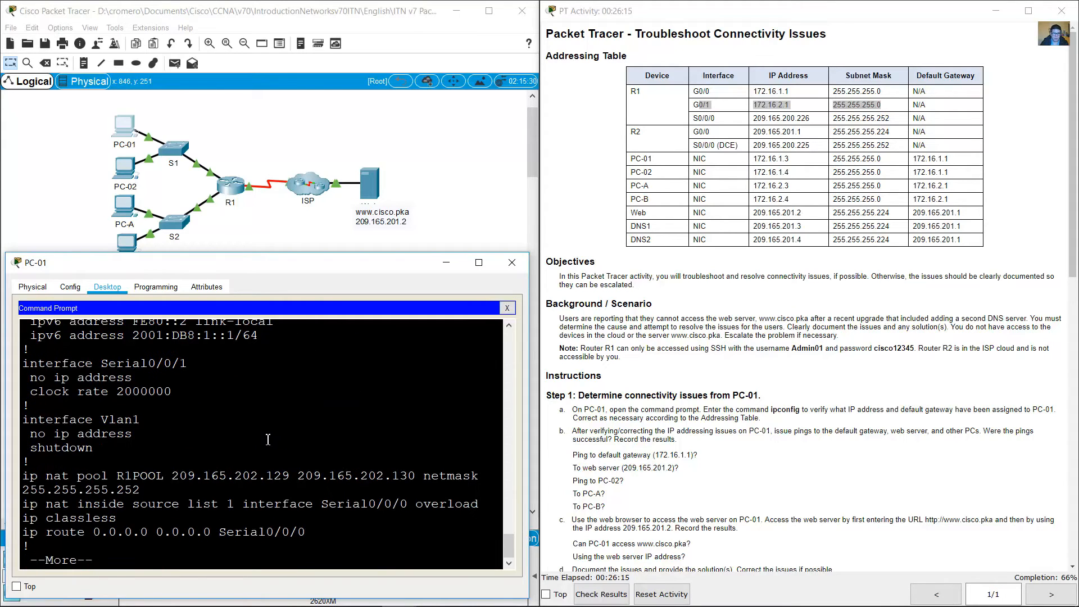
Step: Enter R1's configuration mode and set interface G0/1 to IP address 172.16.2.1 with mask 255.255.255.0
{"action": "type", "text": "qconf term"}
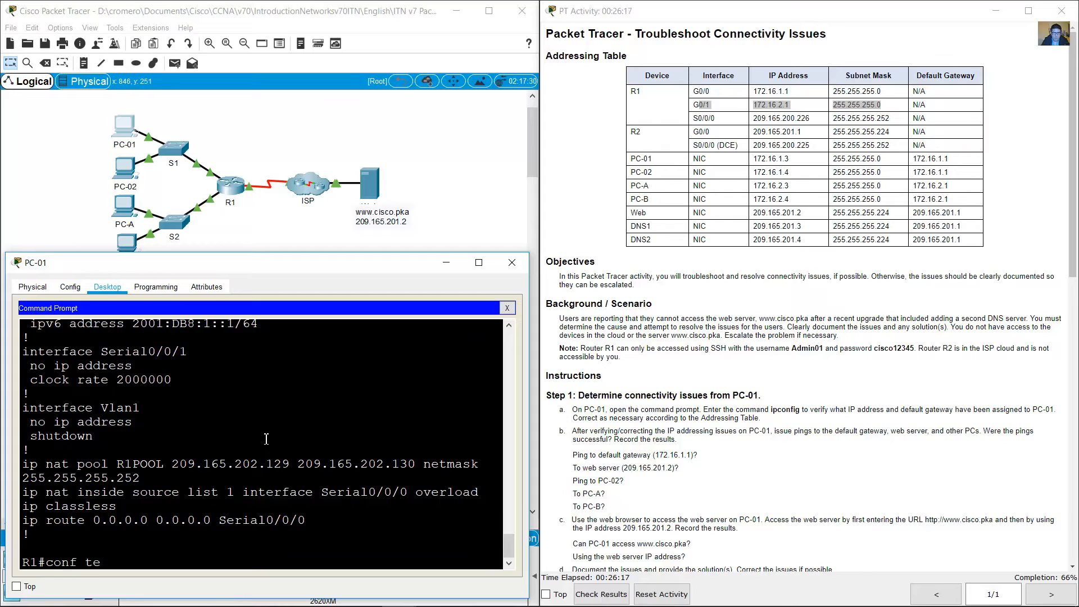
{"action": "key", "text": "Return"}
{"action": "type", "text": "int g0/"}
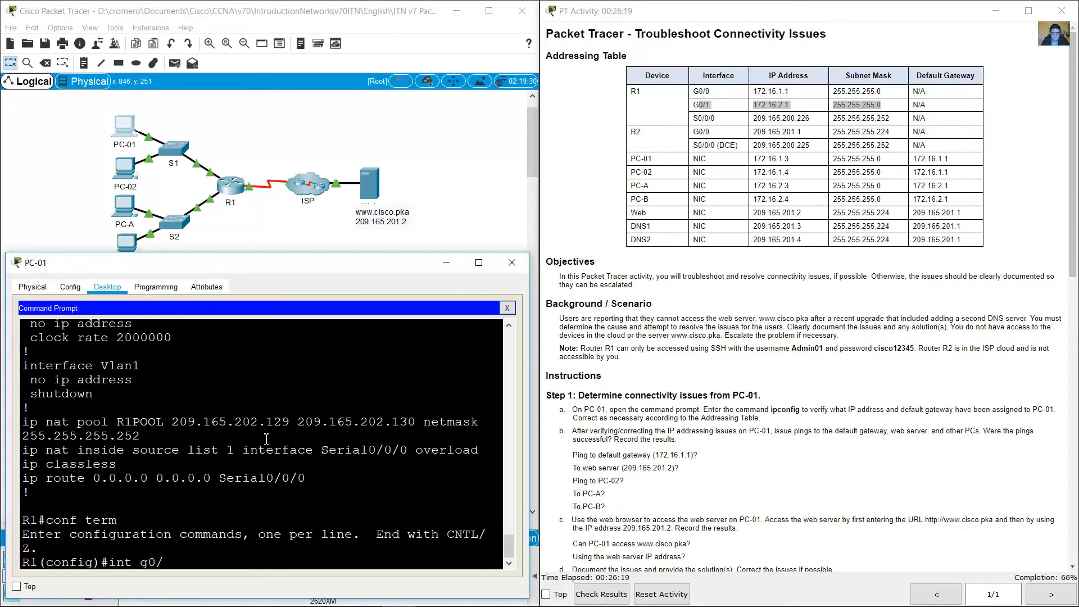
{"action": "type", "text": "1"}
{"action": "key", "text": "Return"}
{"action": "type", "text": "ip address 172.16."}
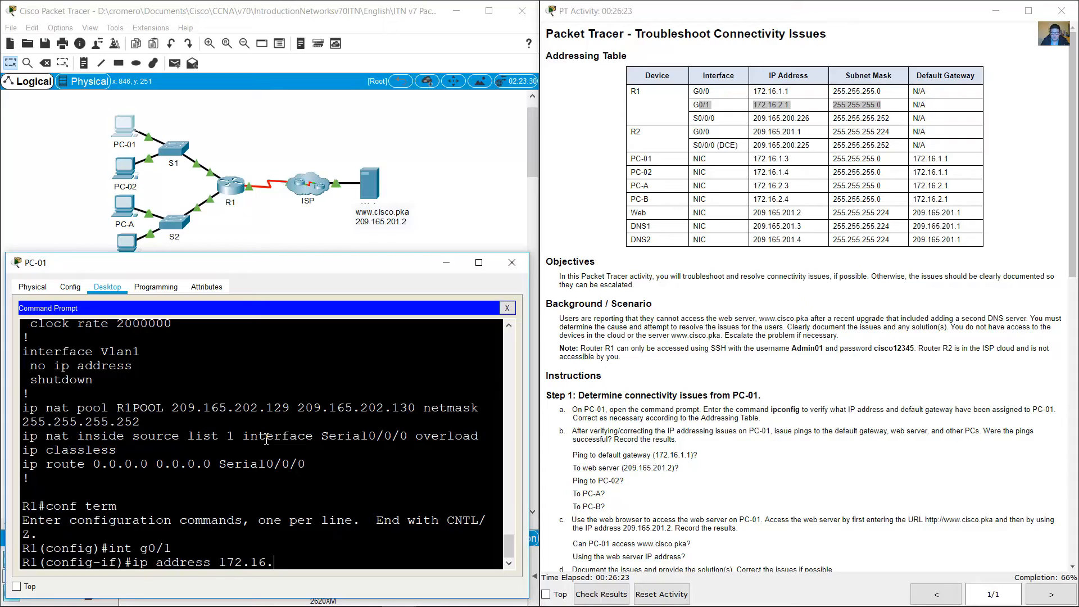
{"action": "type", "text": "2.1 255.255.255.0"}
{"action": "key", "text": "Return"}
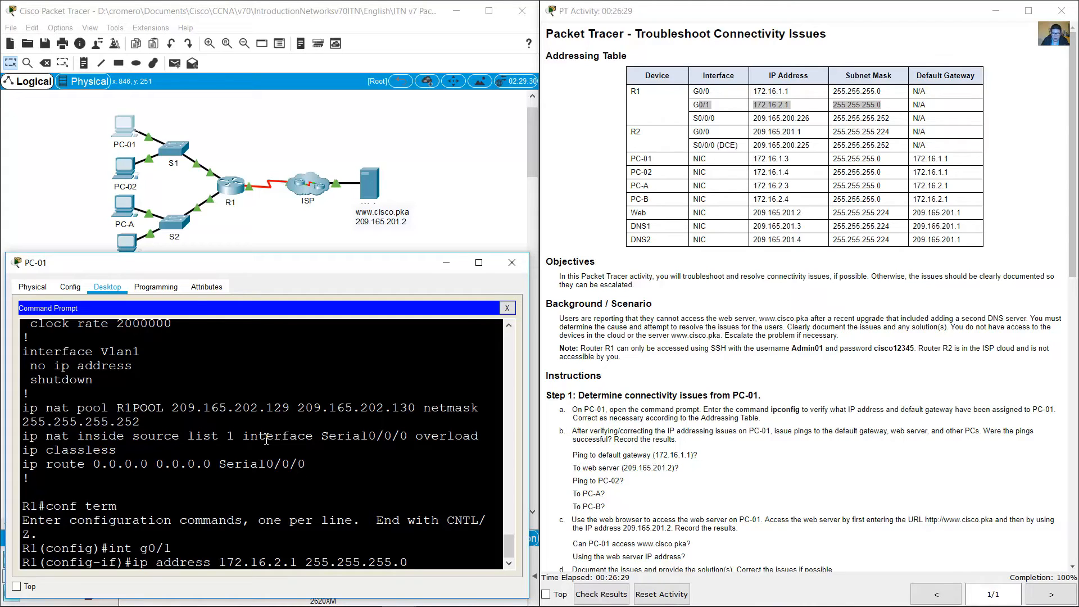
{"action": "key", "text": "Return"}
{"action": "key", "text": "Return"}
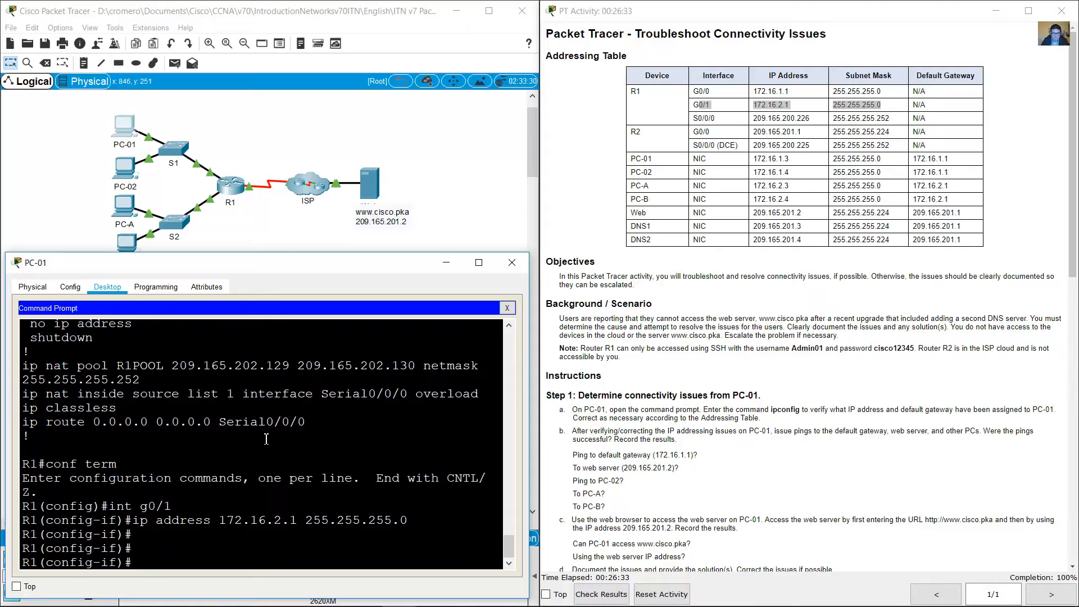
Step: Leave R1's configuration mode, end the SSH session and minimize the PC-01 window
{"action": "type", "text": "end"}
{"action": "key", "text": "Return"}
{"action": "key", "text": "Return"}
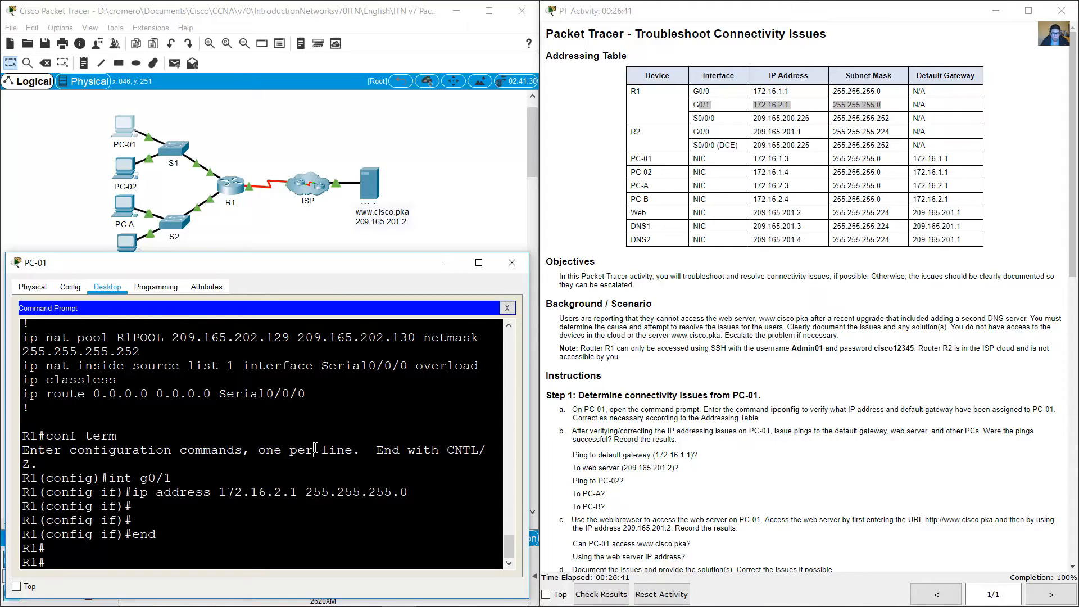
{"action": "type", "text": "exit"}
{"action": "key", "text": "Return"}
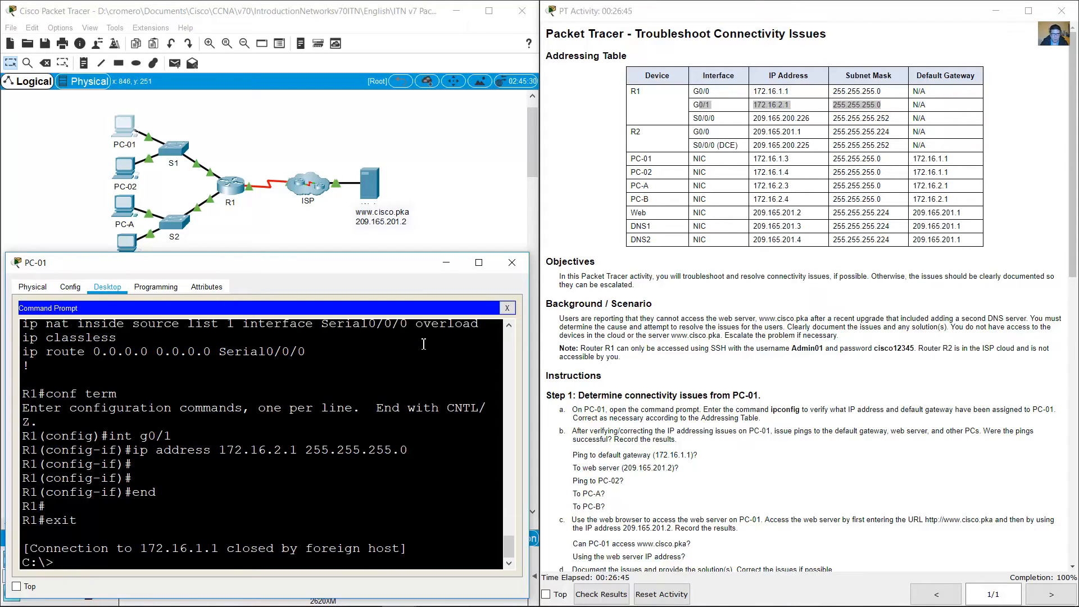
{"action": "left_click", "coordinate": [443, 268]}
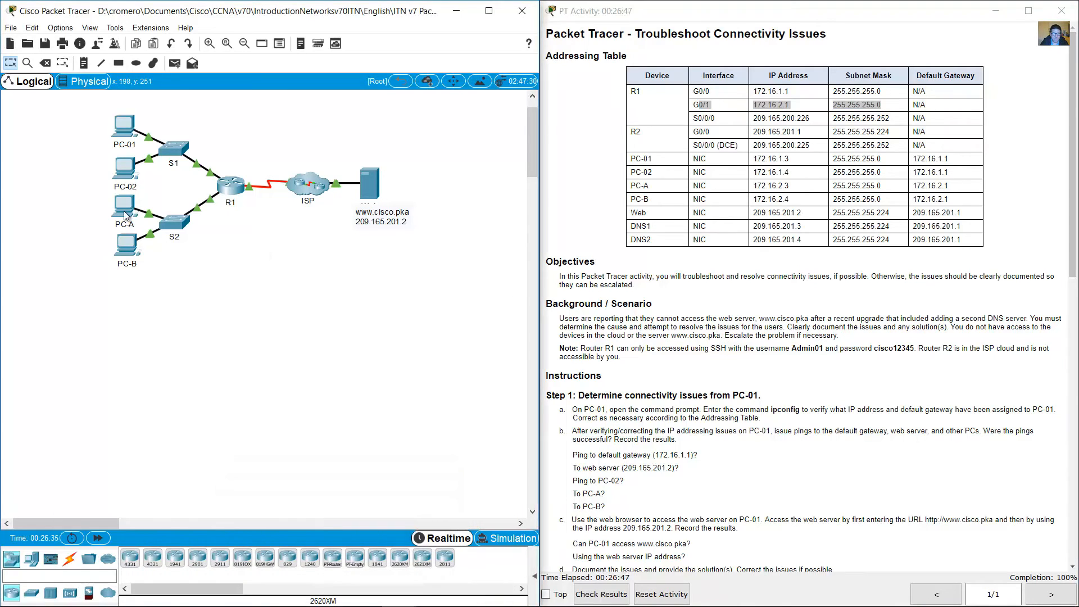
Step: Review the Step 3d instruction on documenting PC-A's issues and providing solutions
{"action": "left_click", "coordinate": [124, 212]}
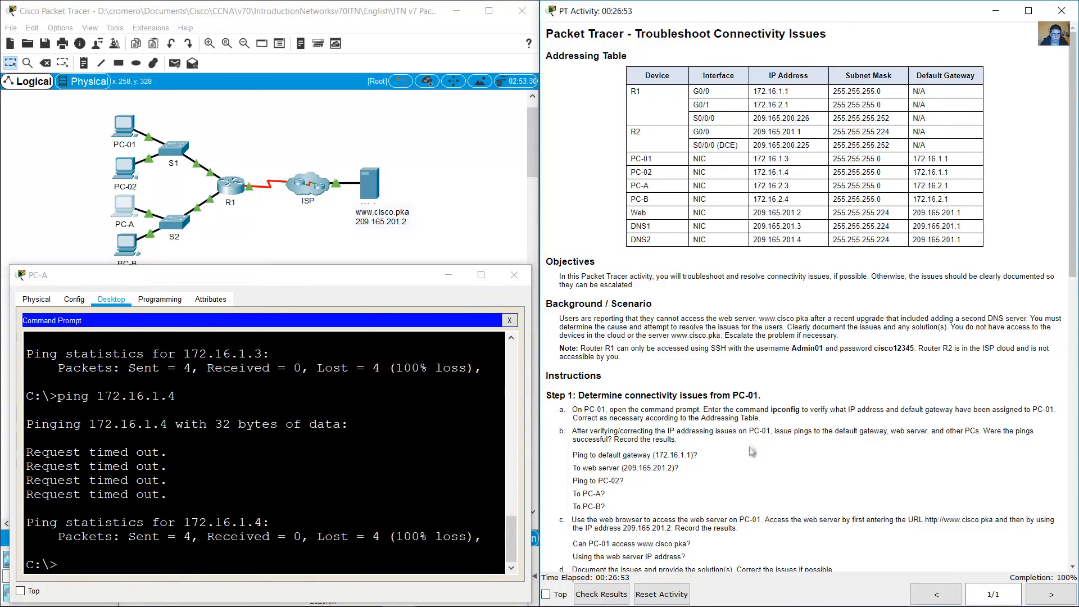
{"action": "scroll", "coordinate": [766, 435], "scroll_direction": "down", "scroll_amount": 6}
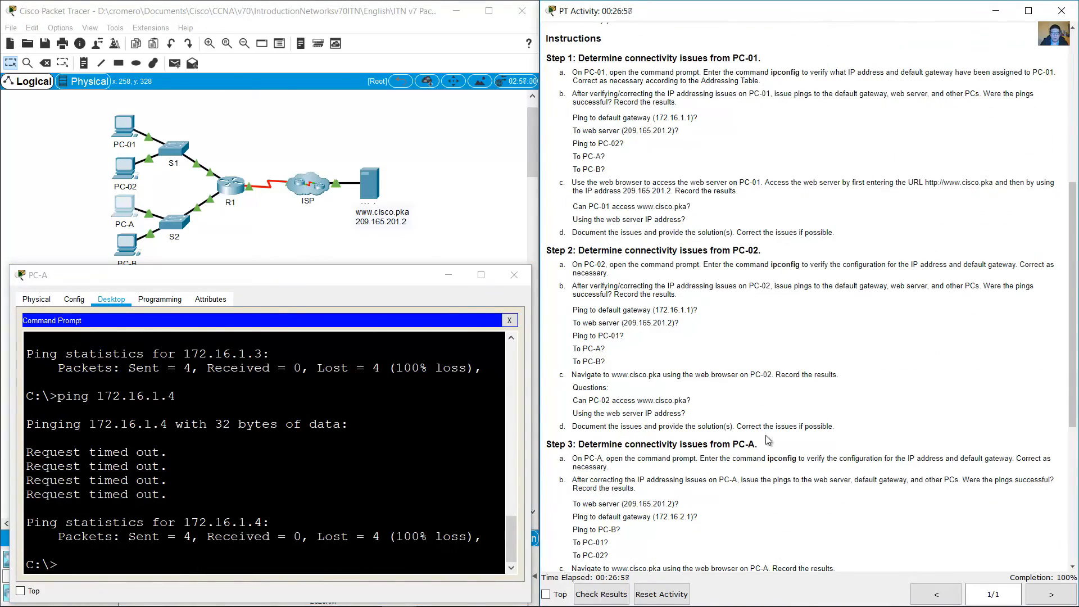
{"action": "scroll", "coordinate": [802, 399], "scroll_direction": "down", "scroll_amount": 1}
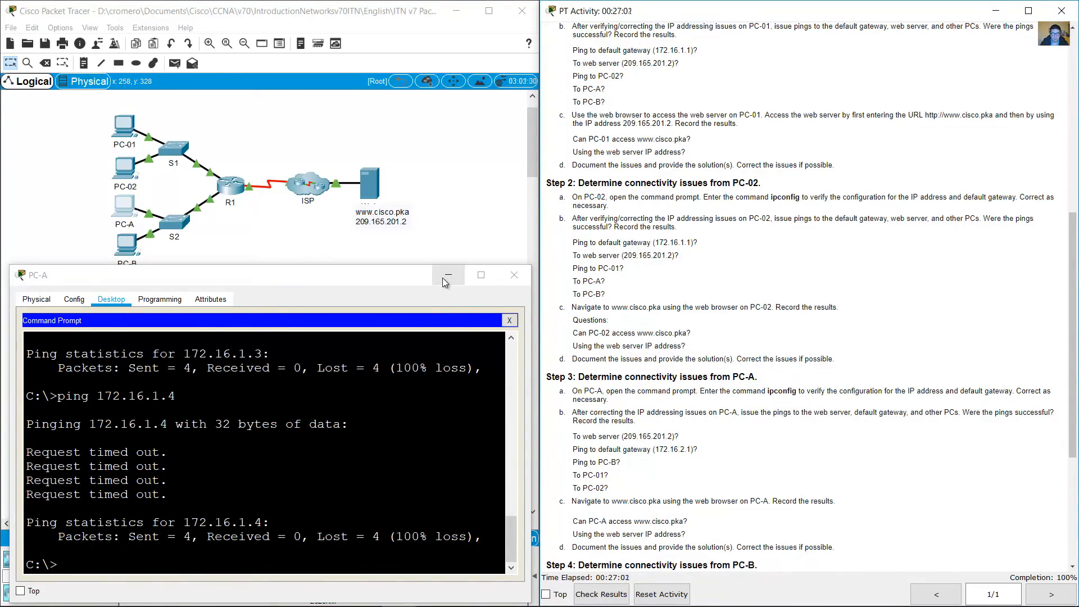
{"action": "left_click", "coordinate": [448, 275]}
{"action": "scroll", "coordinate": [572, 321], "scroll_direction": "down", "scroll_amount": 4}
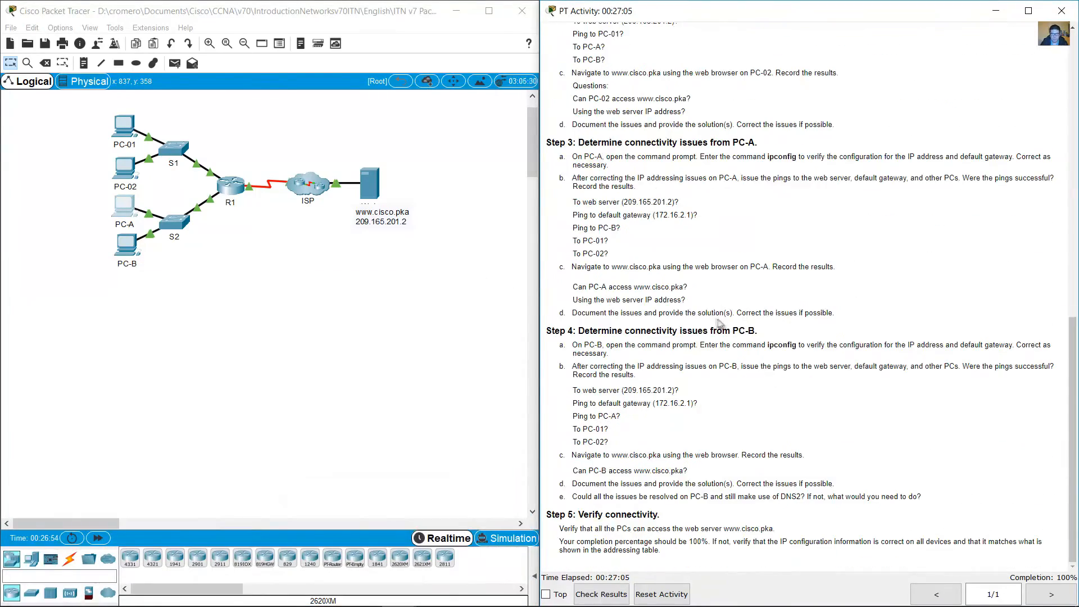
{"action": "left_click_drag", "start_coordinate": [576, 313], "coordinate": [744, 310]}
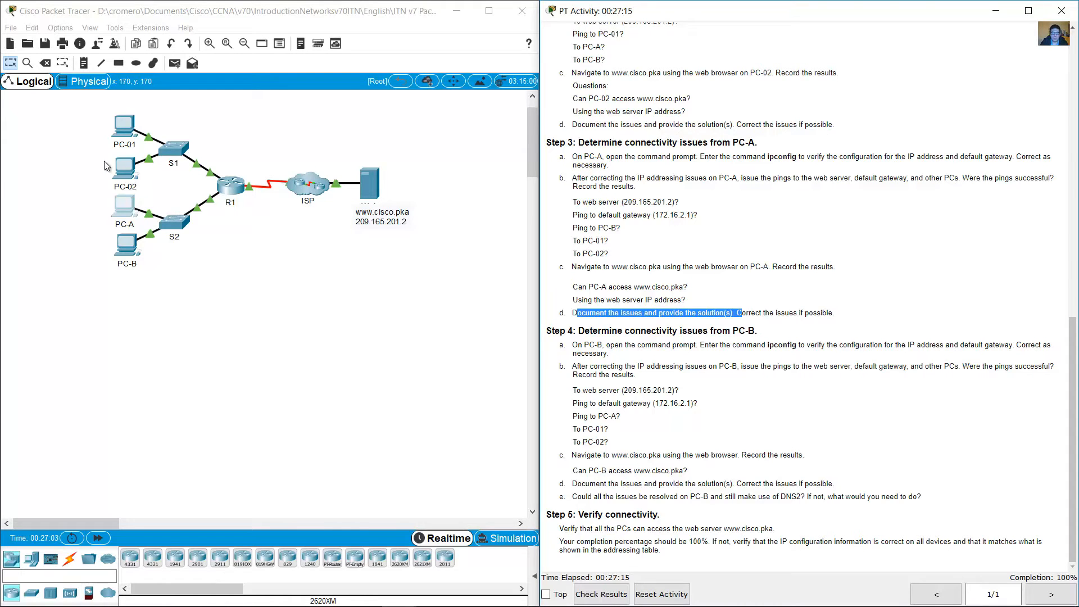
{"action": "left_click", "coordinate": [87, 211]}
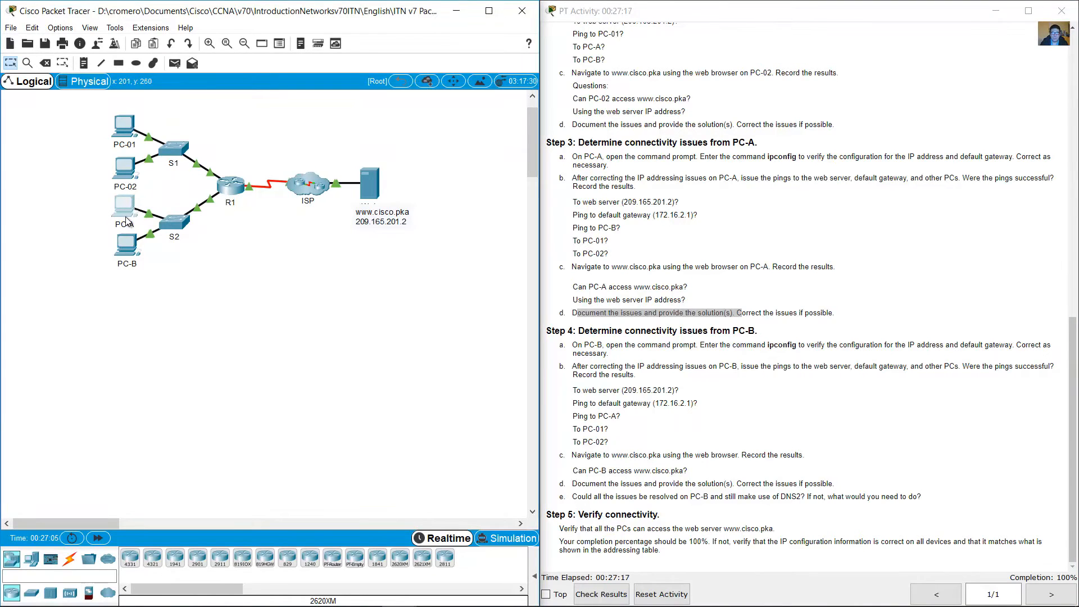
{"action": "left_click_drag", "start_coordinate": [158, 291], "coordinate": [76, 250]}
{"action": "left_click", "coordinate": [286, 266]}
{"action": "left_click_drag", "start_coordinate": [83, 113], "coordinate": [146, 169]}
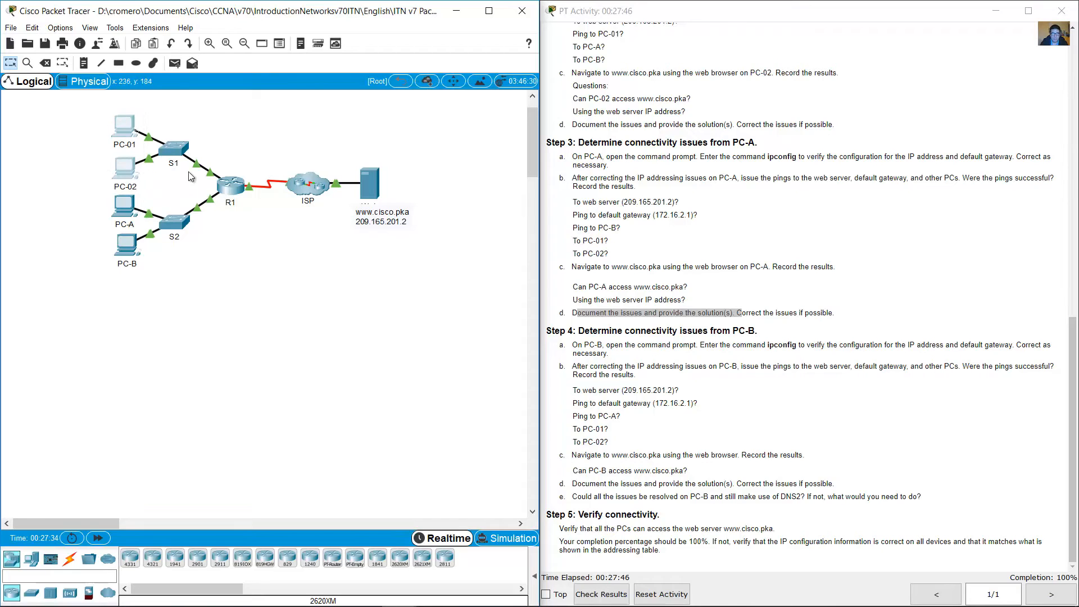
{"action": "left_click", "coordinate": [268, 143]}
{"action": "left_click_drag", "start_coordinate": [342, 140], "coordinate": [421, 267]}
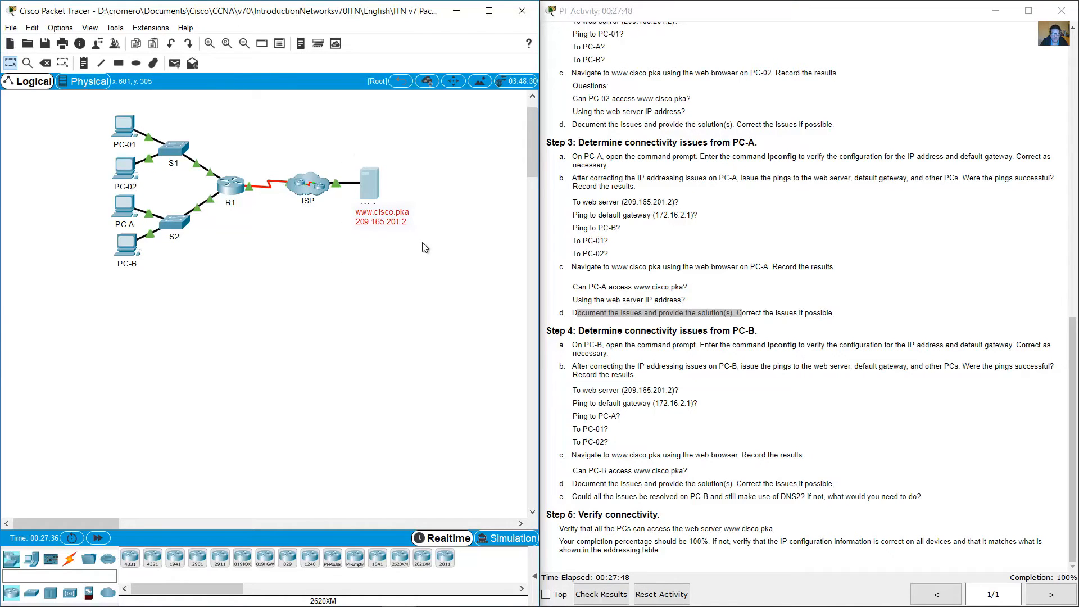
{"action": "left_click", "coordinate": [269, 223]}
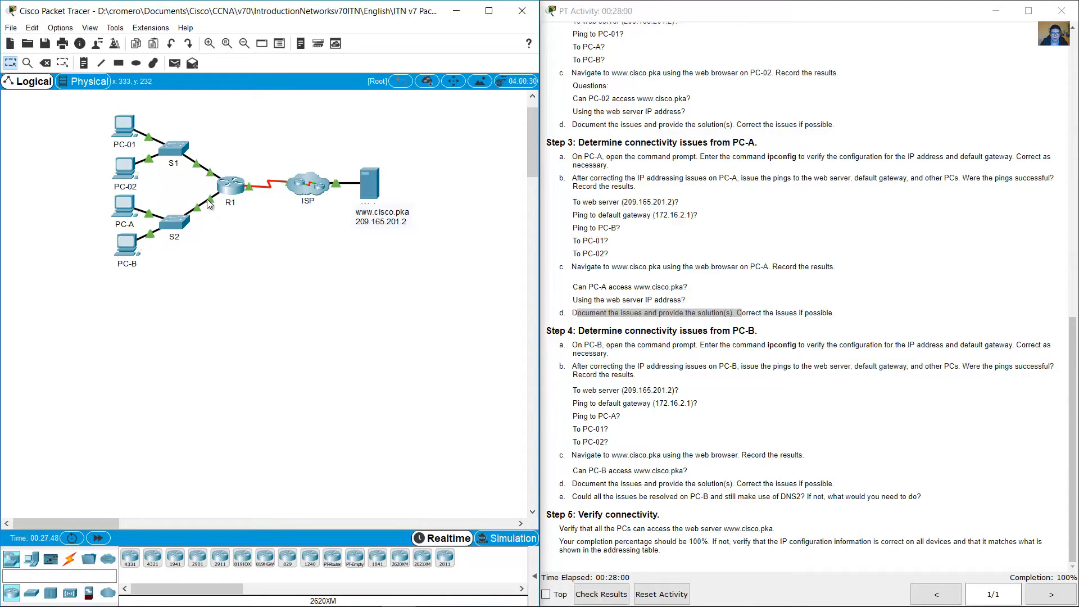
Step: Examine R1's links to S1 and S2 in the topology and R1's G0/1 entry in the addressing table
{"action": "mouse_move", "coordinate": [212, 203]}
{"action": "left_click_drag", "start_coordinate": [99, 105], "coordinate": [147, 152]}
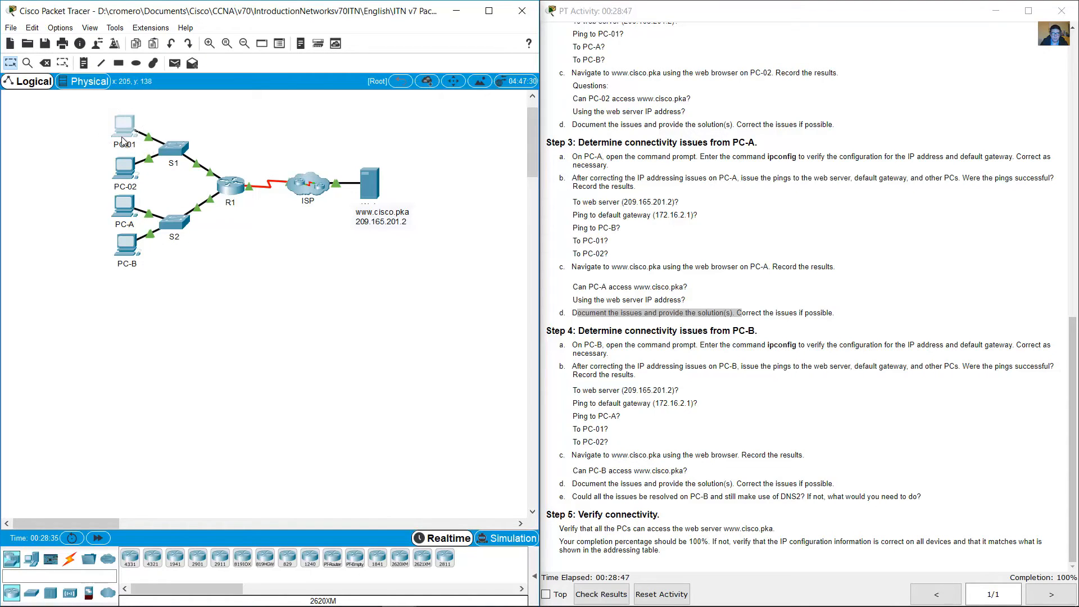
{"action": "left_click", "coordinate": [261, 138]}
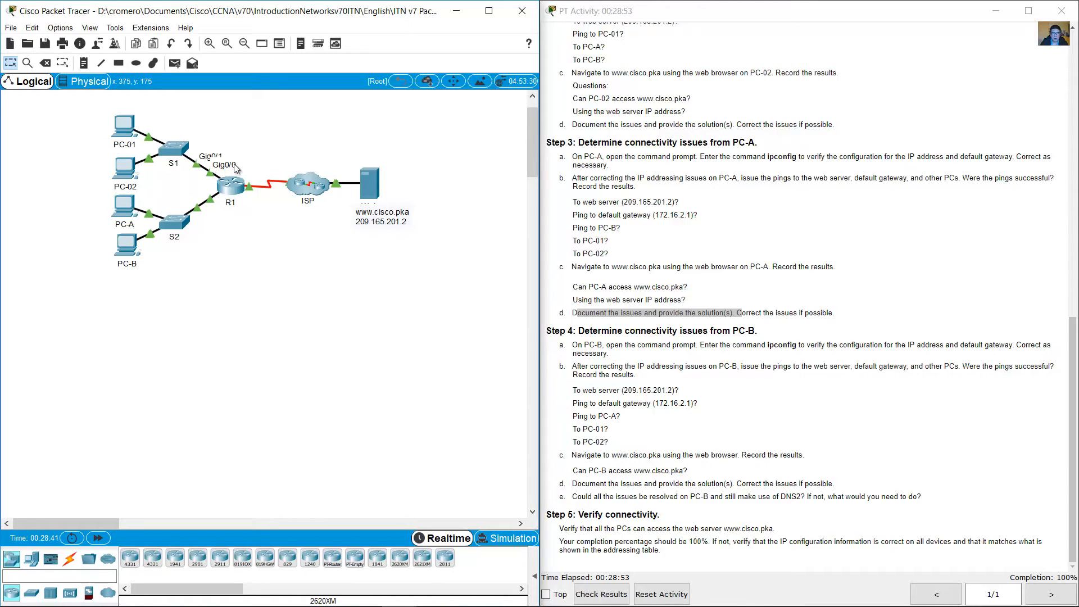
{"action": "left_click_drag", "start_coordinate": [251, 133], "coordinate": [235, 170]}
{"action": "left_click_drag", "start_coordinate": [241, 141], "coordinate": [222, 213]}
{"action": "scroll", "coordinate": [1031, 208], "scroll_direction": "up", "scroll_amount": 15}
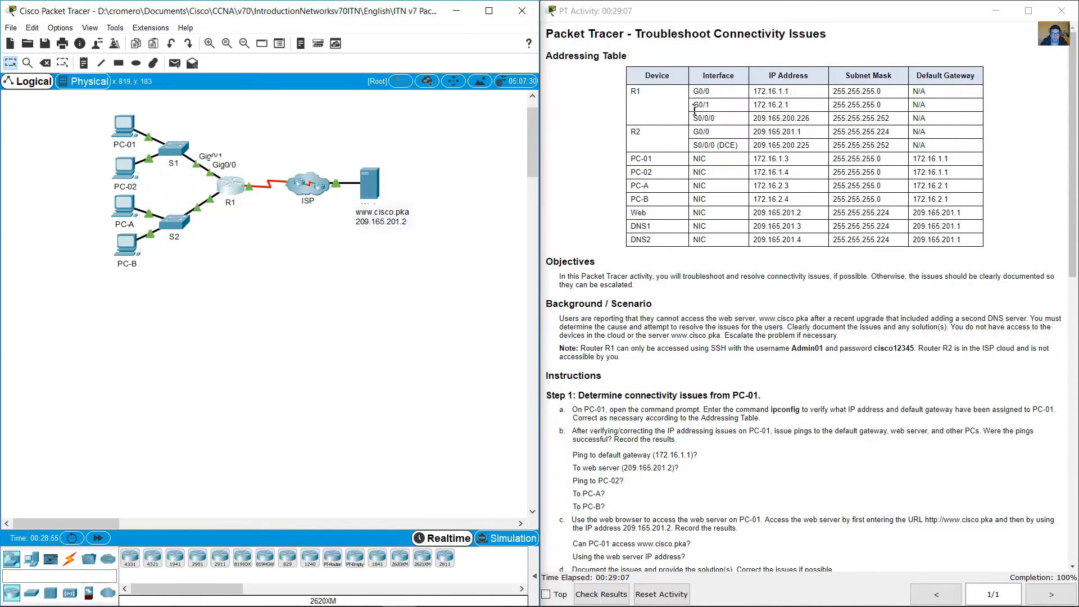
{"action": "left_click", "coordinate": [711, 107]}
{"action": "left_click_drag", "start_coordinate": [699, 105], "coordinate": [794, 110]}
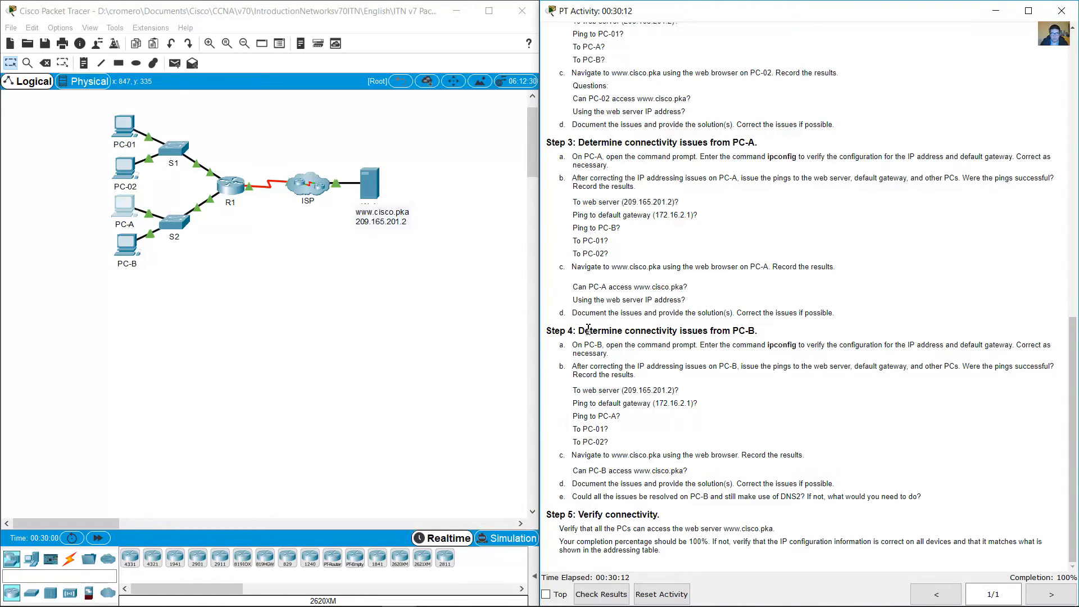
Step: Open PC-B's command prompt for Step 4 and run ipconfig to show its addressing
{"action": "left_click_drag", "start_coordinate": [711, 331], "coordinate": [757, 331]}
{"action": "left_click", "coordinate": [126, 245]}
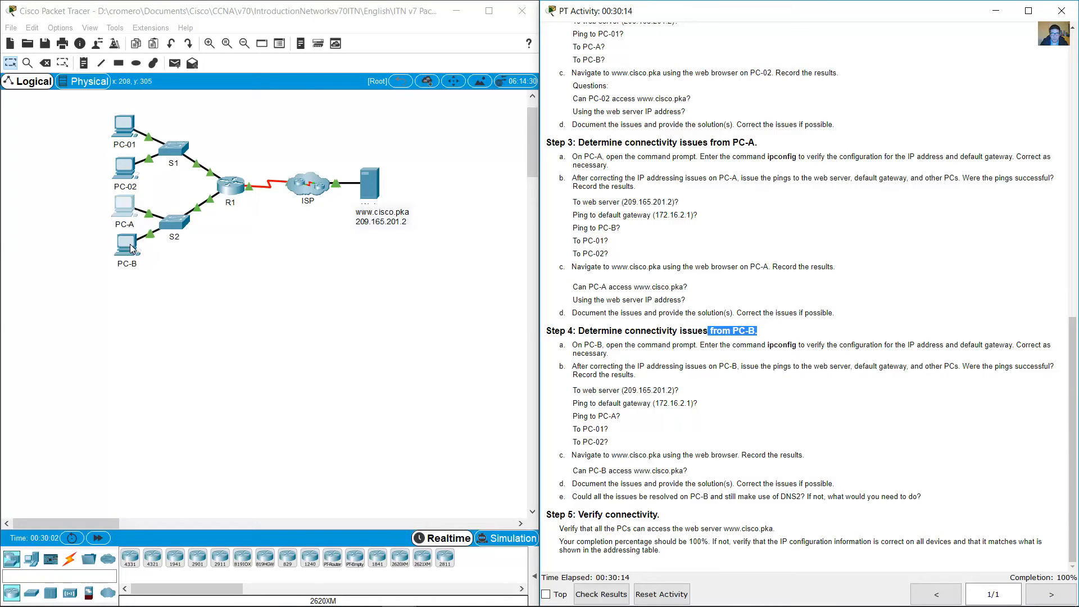
{"action": "left_click_drag", "start_coordinate": [487, 134], "coordinate": [126, 269]}
{"action": "left_click_drag", "start_coordinate": [354, 266], "coordinate": [524, 265]}
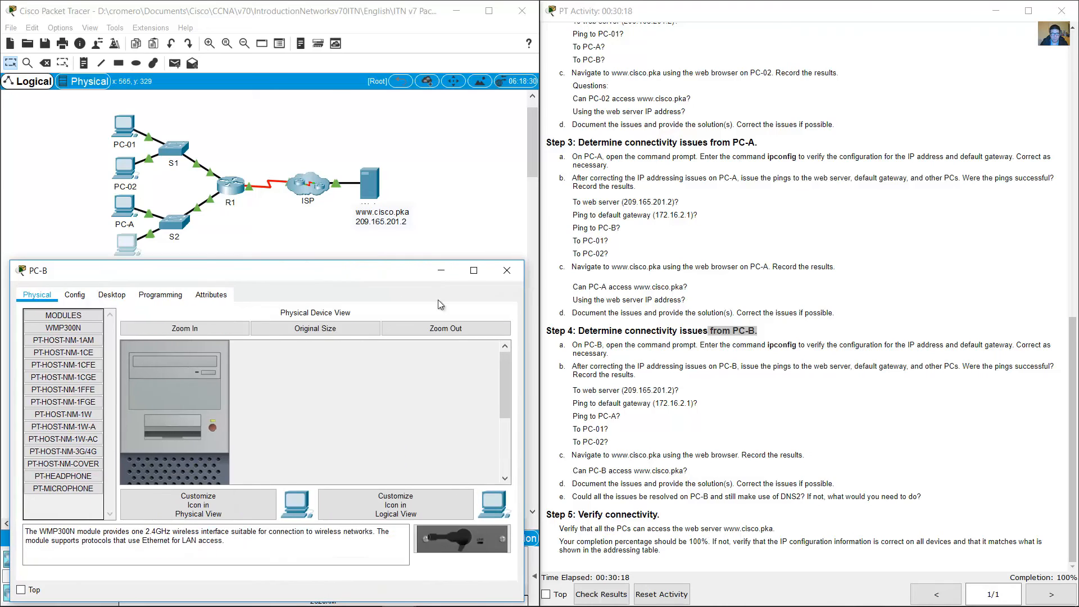
{"action": "left_click", "coordinate": [111, 294]}
{"action": "left_click", "coordinate": [368, 342]}
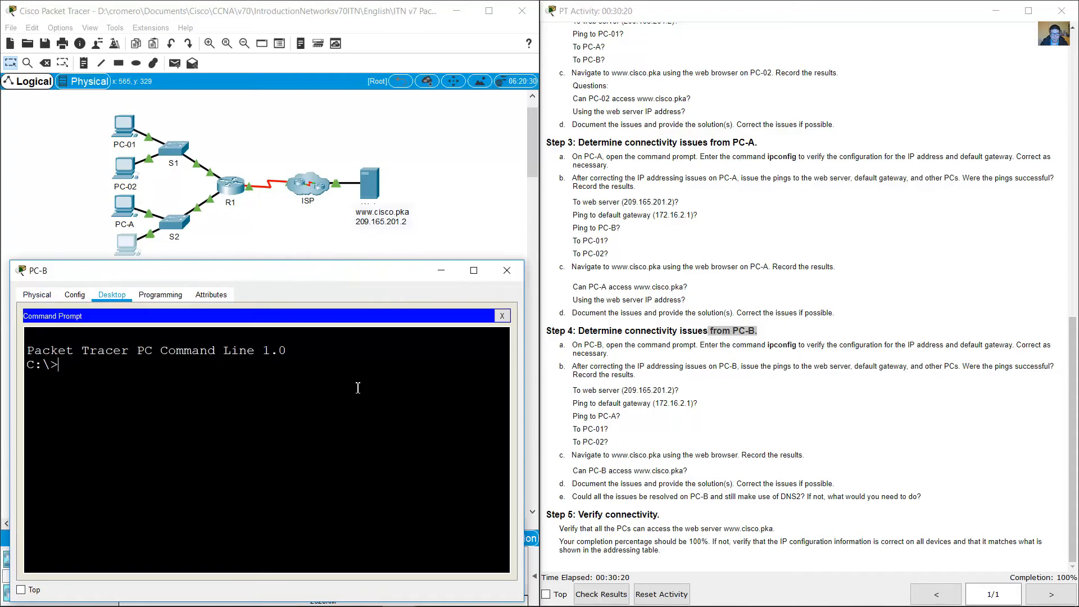
{"action": "type", "text": "ipconfig"}
{"action": "key", "text": "Return"}
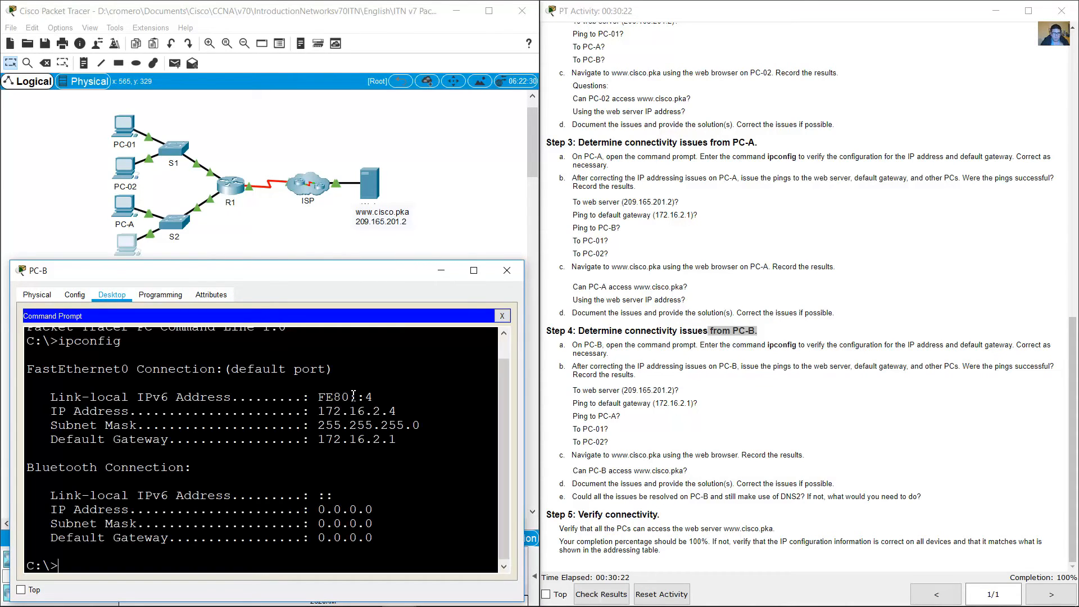
Step: Compare PC-B's IP address, subnet mask and default gateway with its entry in the addressing table
{"action": "left_click_drag", "start_coordinate": [319, 411], "coordinate": [396, 440]}
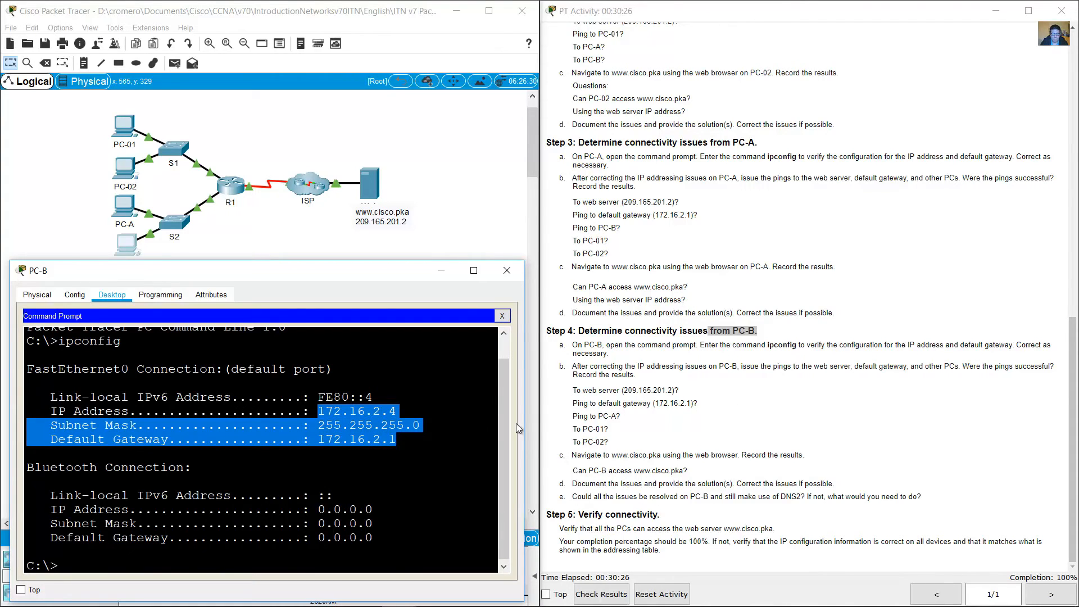
{"action": "scroll", "coordinate": [691, 216], "scroll_direction": "up", "scroll_amount": 15}
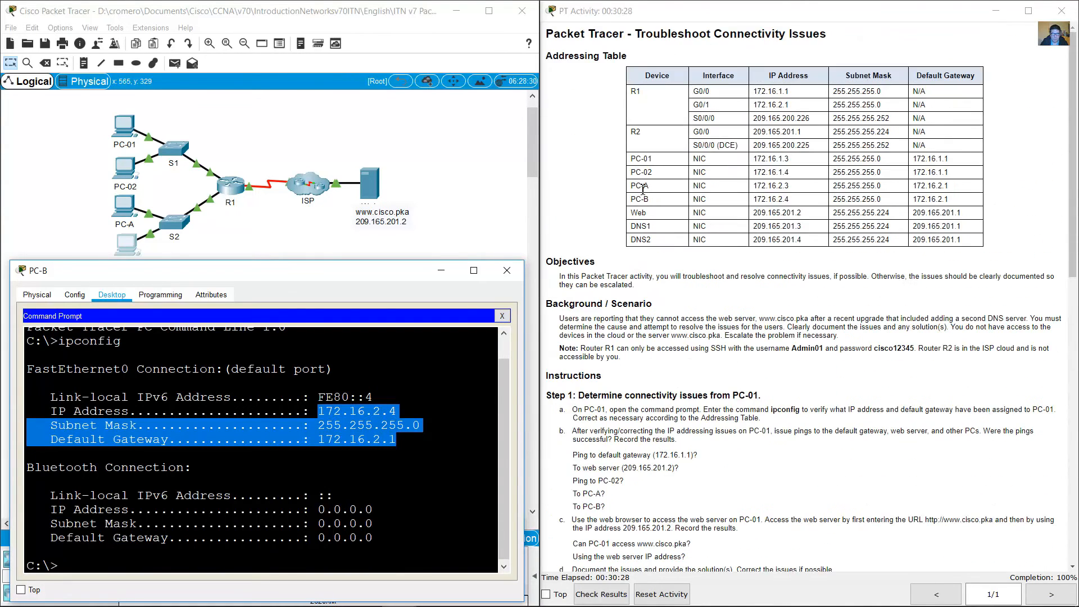
{"action": "left_click_drag", "start_coordinate": [638, 199], "coordinate": [949, 200]}
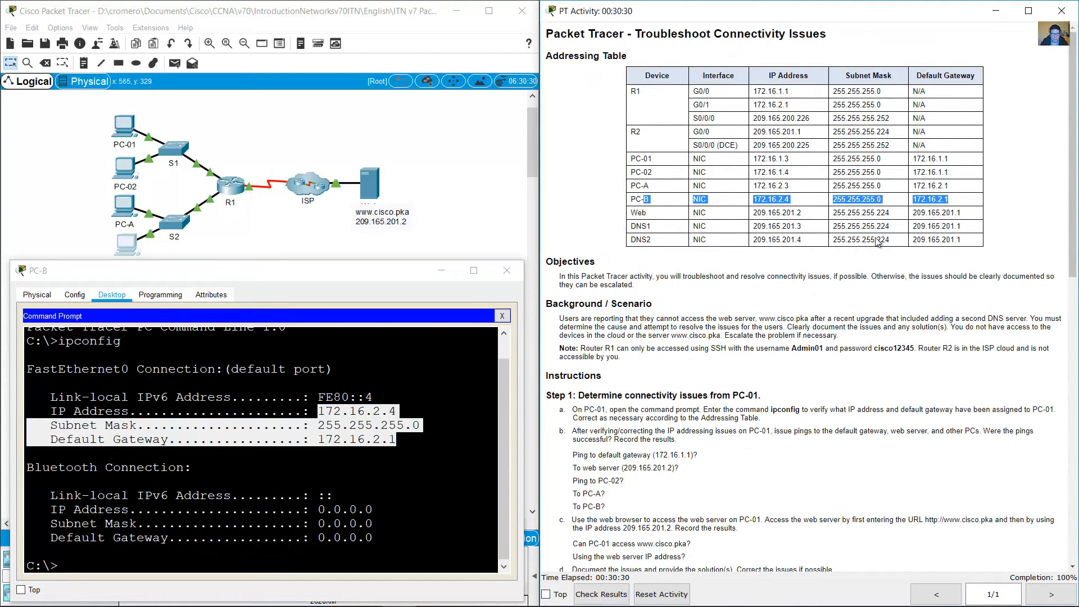
{"action": "left_click", "coordinate": [386, 461]}
Step: Ping the web server at 209.165.201.2 from PC-B, as listed in Step 4b
{"action": "scroll", "coordinate": [886, 365], "scroll_direction": "down", "scroll_amount": 12}
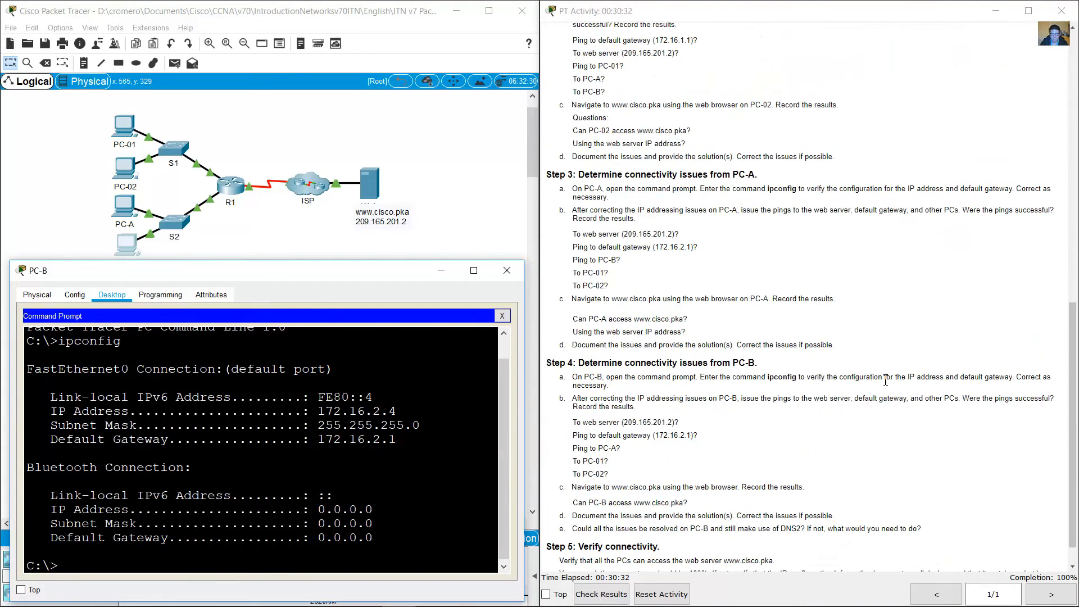
{"action": "scroll", "coordinate": [885, 388], "scroll_direction": "down", "scroll_amount": 1}
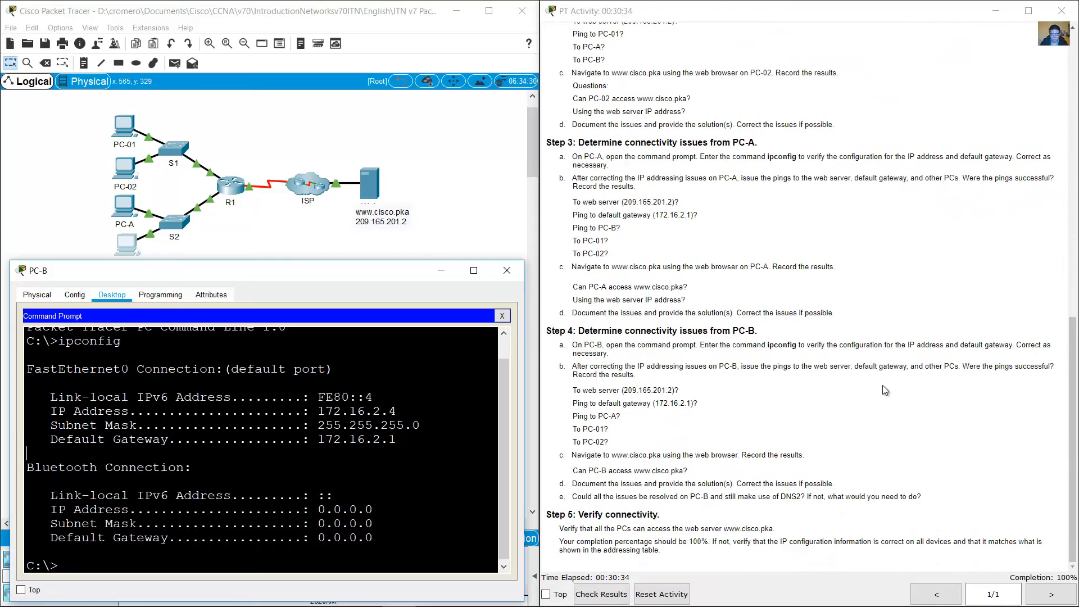
{"action": "left_click", "coordinate": [717, 418]}
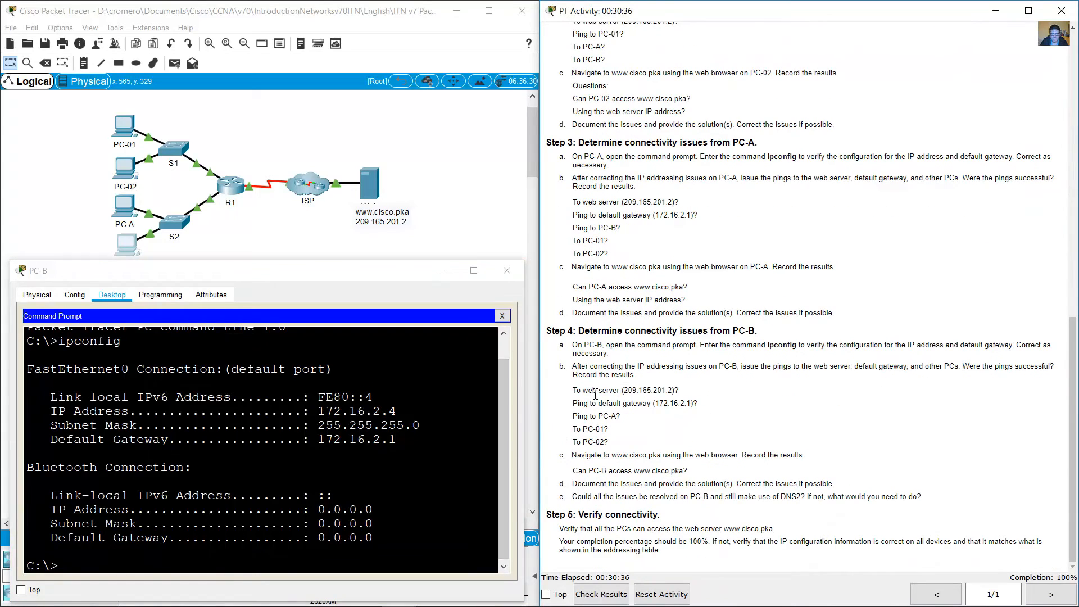
{"action": "left_click_drag", "start_coordinate": [577, 391], "coordinate": [679, 390]}
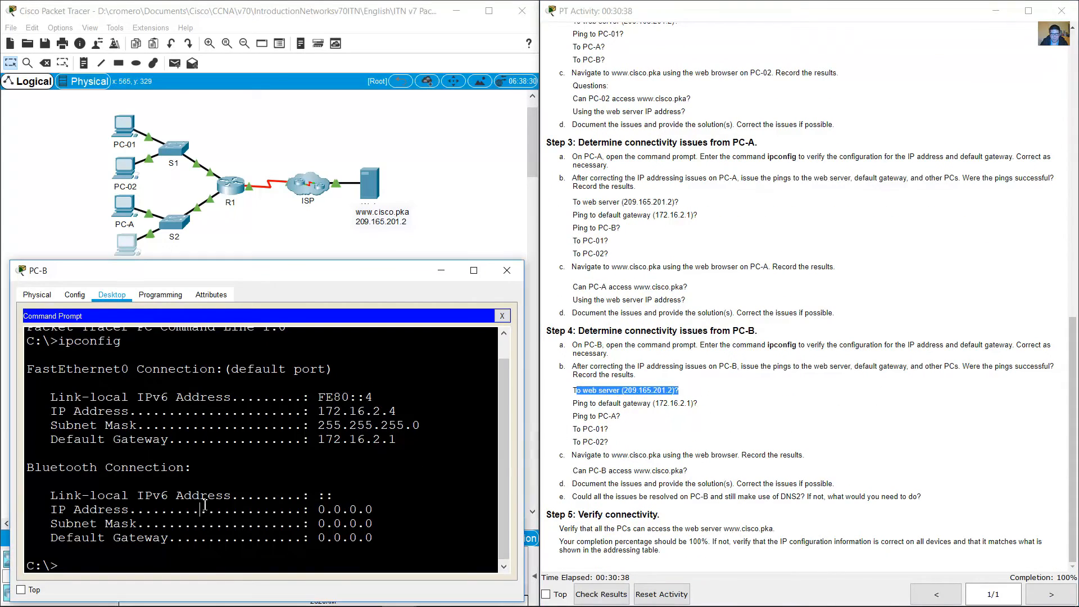
{"action": "left_click", "coordinate": [196, 500]}
{"action": "type", "text": "ping 209."}
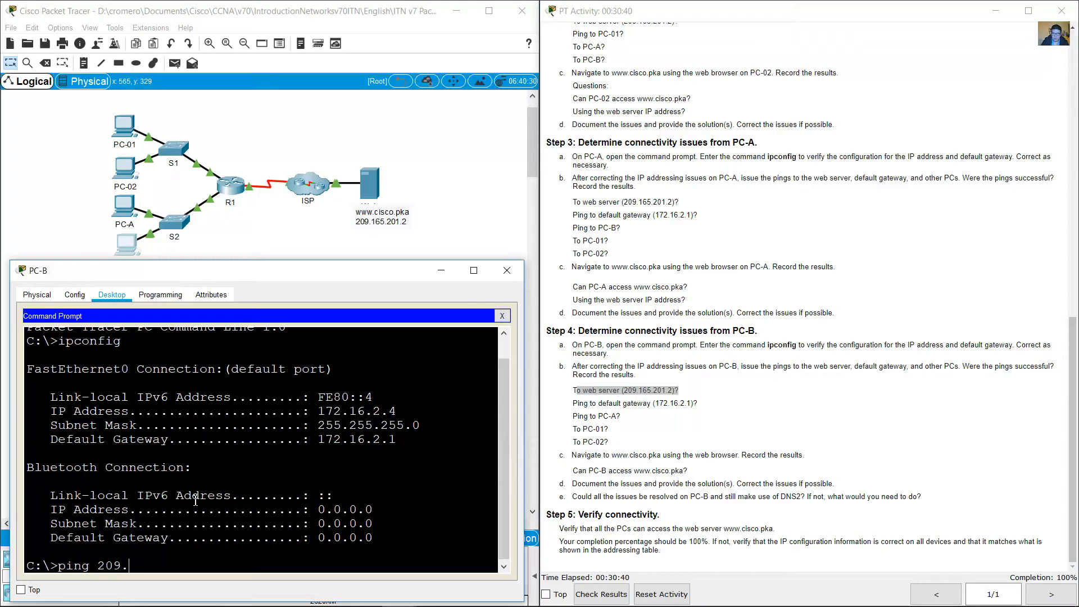
{"action": "type", "text": "165.201.2"}
{"action": "key", "text": "Return"}
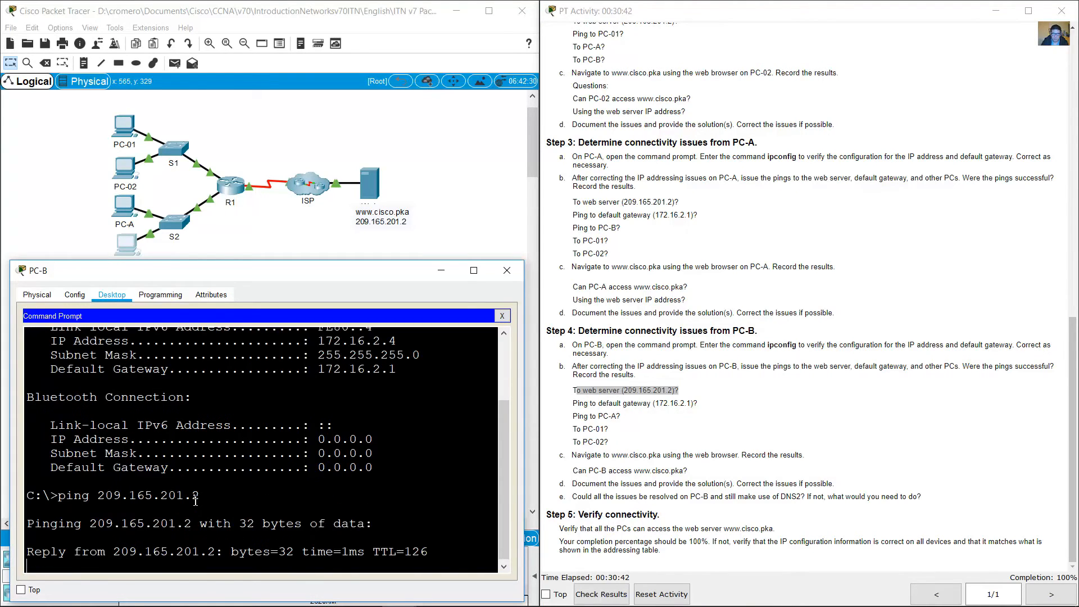
Step: Ping the default gateway 172.16.2.1 from PC-B
{"action": "left_click_drag", "start_coordinate": [617, 415], "coordinate": [668, 412]}
{"action": "left_click", "coordinate": [271, 402]}
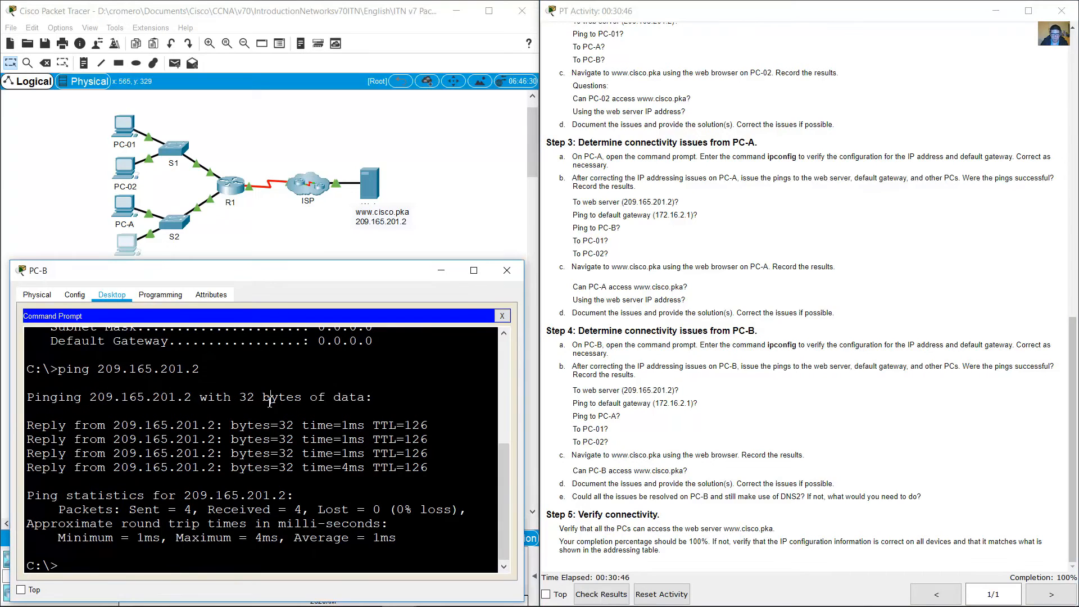
{"action": "type", "text": "ping 172"}
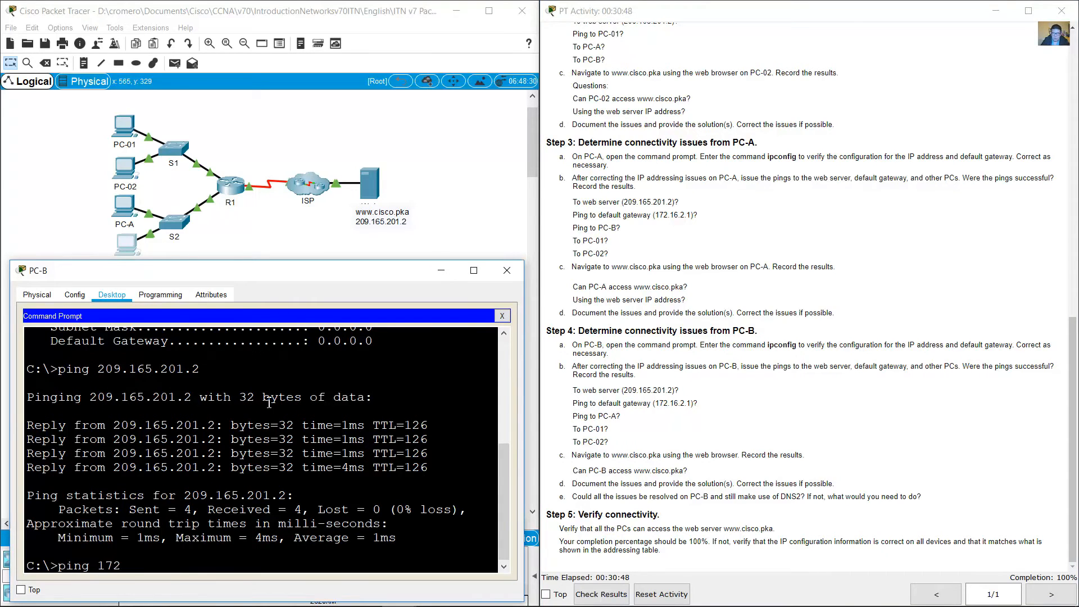
{"action": "type", "text": ".16.2.1"}
{"action": "key", "text": "Return"}
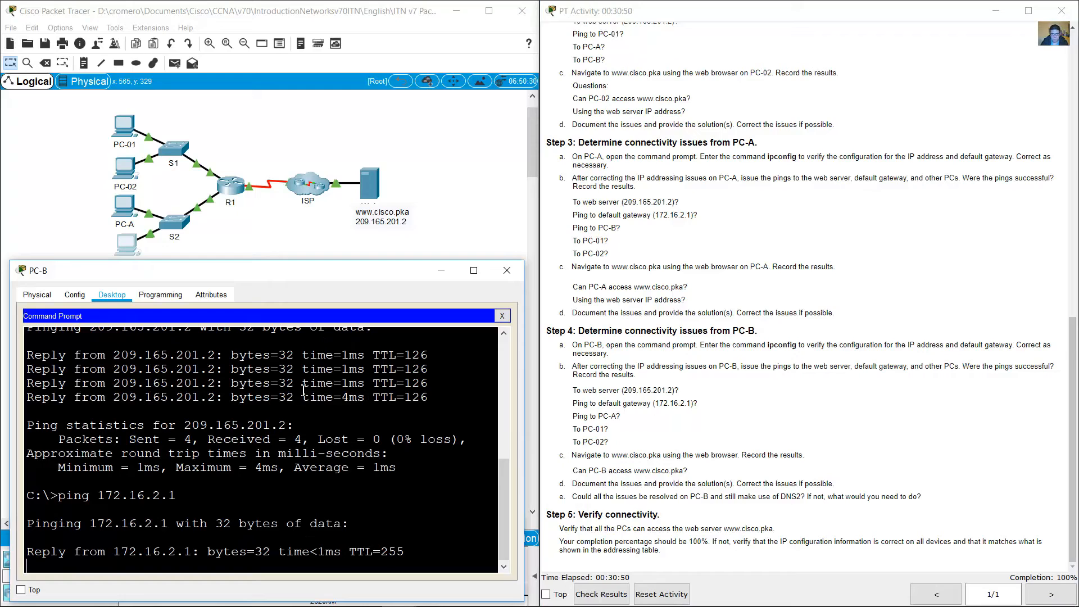
Step: Look up PC-A's address in the addressing table and ping PC-A at 172.16.2.3 from PC-B
{"action": "left_click_drag", "start_coordinate": [573, 417], "coordinate": [622, 417]}
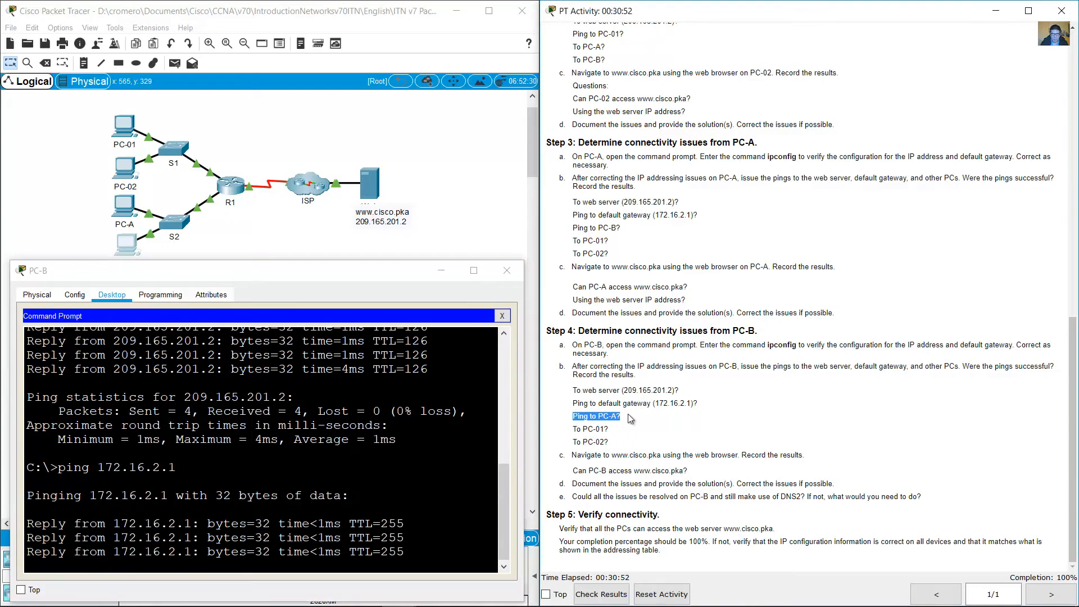
{"action": "left_click", "coordinate": [360, 477]}
{"action": "scroll", "coordinate": [710, 156], "scroll_direction": "up", "scroll_amount": 20}
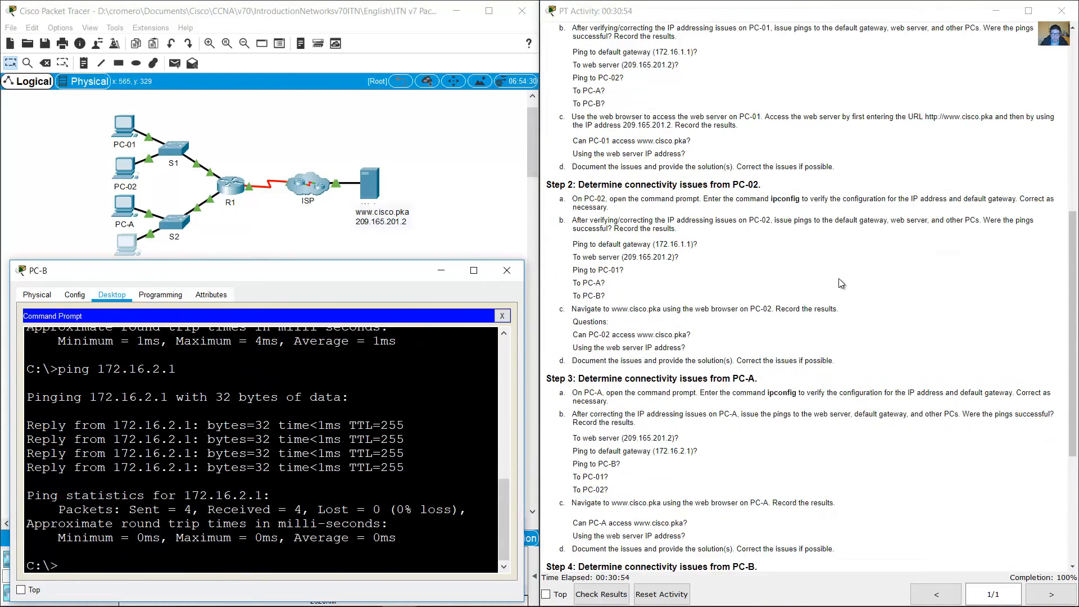
{"action": "left_click_drag", "start_coordinate": [762, 186], "coordinate": [801, 185]}
{"action": "left_click", "coordinate": [791, 198]}
{"action": "scroll", "coordinate": [791, 197], "scroll_direction": "down", "scroll_amount": 20}
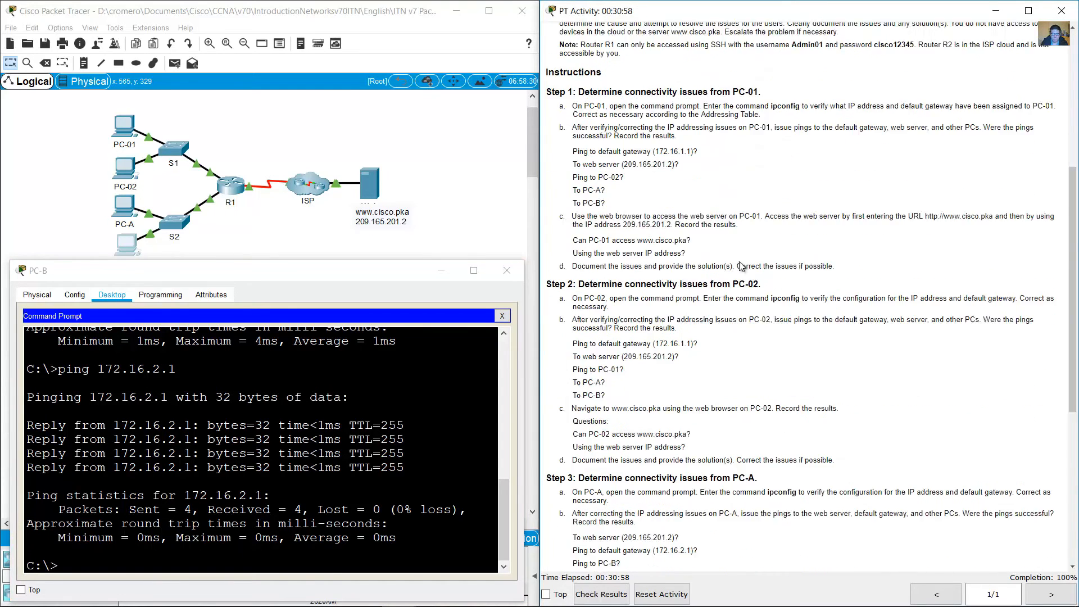
{"action": "left_click", "coordinate": [361, 490]}
{"action": "type", "text": "p"}
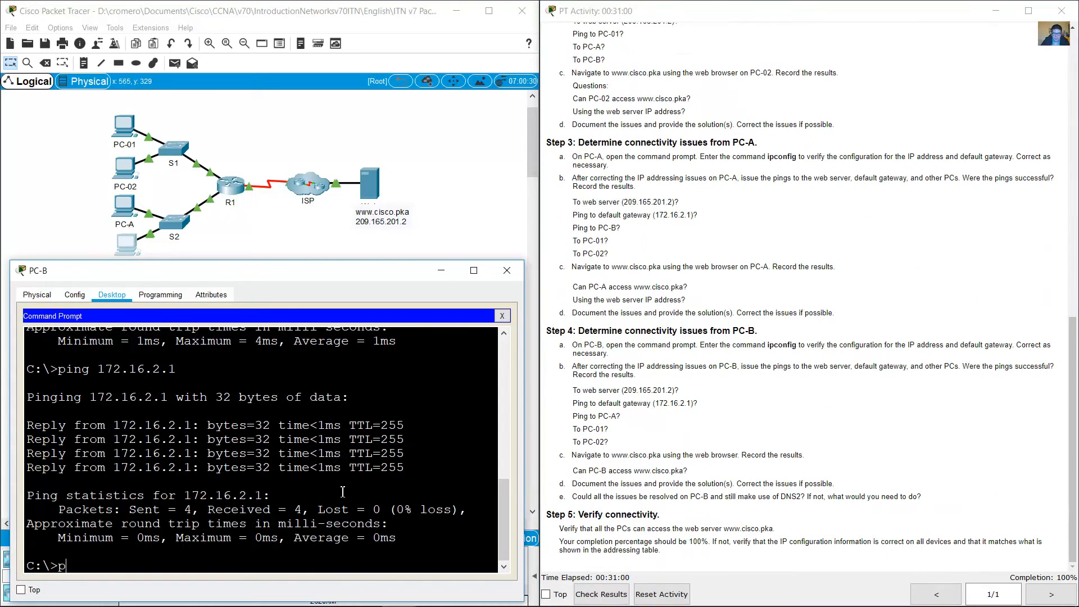
{"action": "type", "text": "ing 172.16.2.3"}
{"action": "key", "text": "Return"}
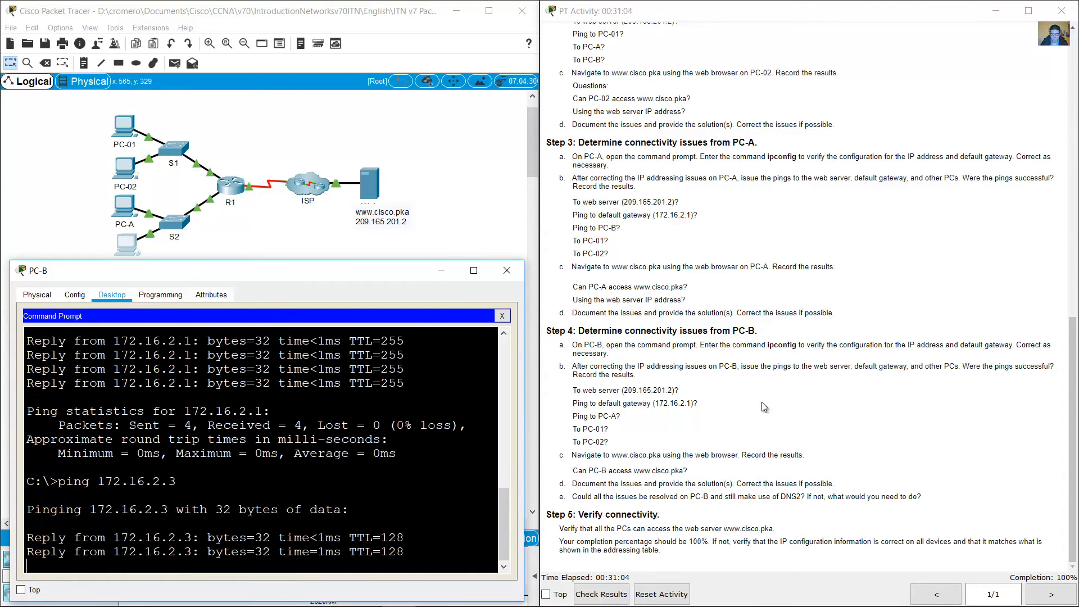
Step: Ping PC-01 at 172.16.1.3 from PC-B by modifying the previous ping command
{"action": "left_click_drag", "start_coordinate": [609, 430], "coordinate": [581, 430]}
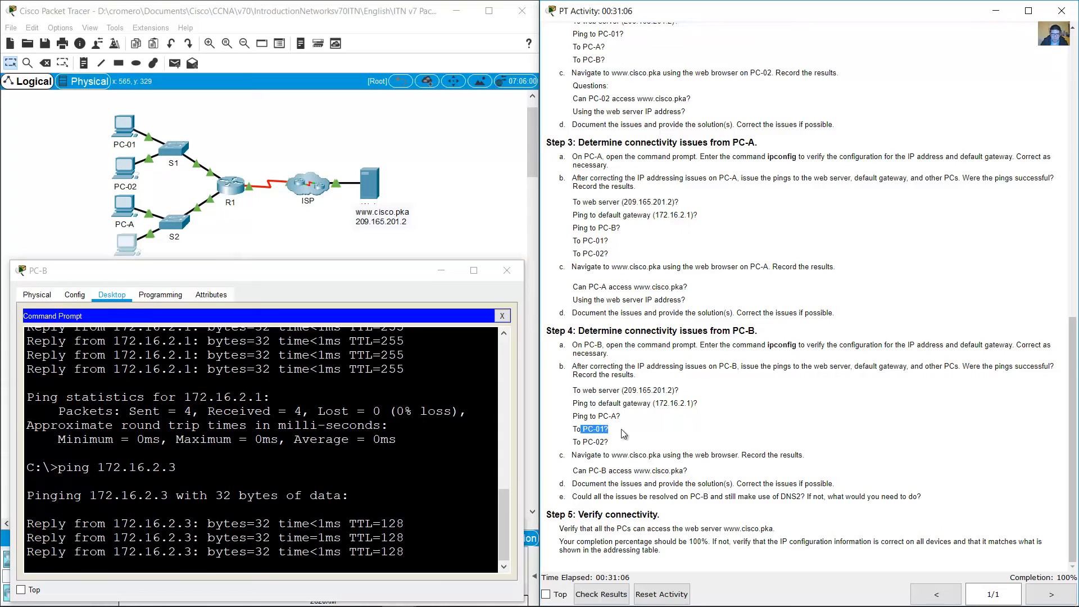
{"action": "left_click", "coordinate": [255, 552]}
{"action": "key", "text": "Up"}
{"action": "key", "text": "Left"}
{"action": "key", "text": "Left"}
{"action": "key", "text": "BackSpace"}
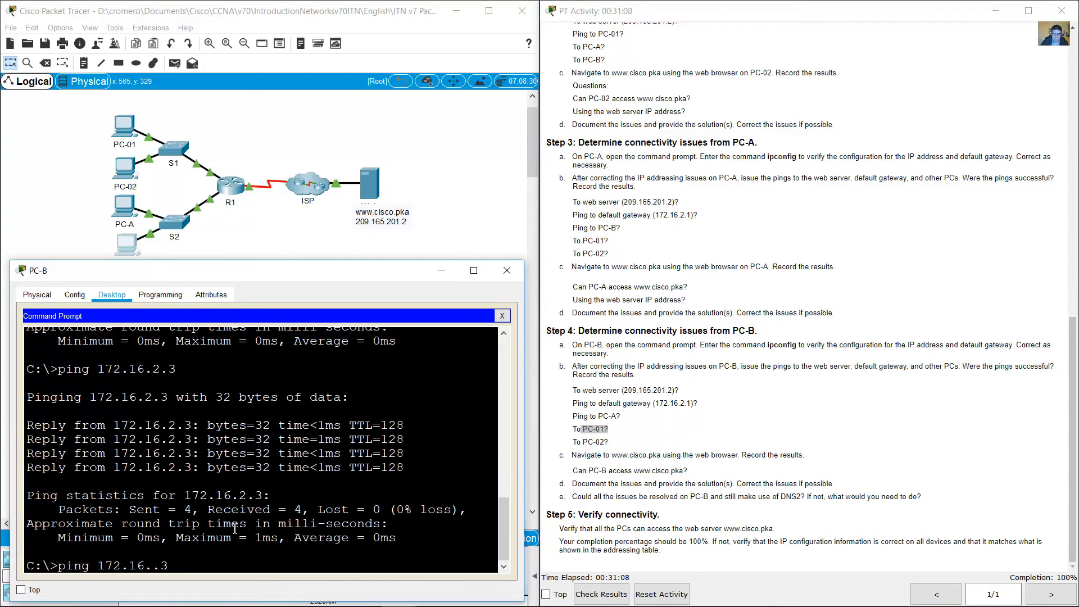
{"action": "type", "text": "1"}
{"action": "key", "text": "Return"}
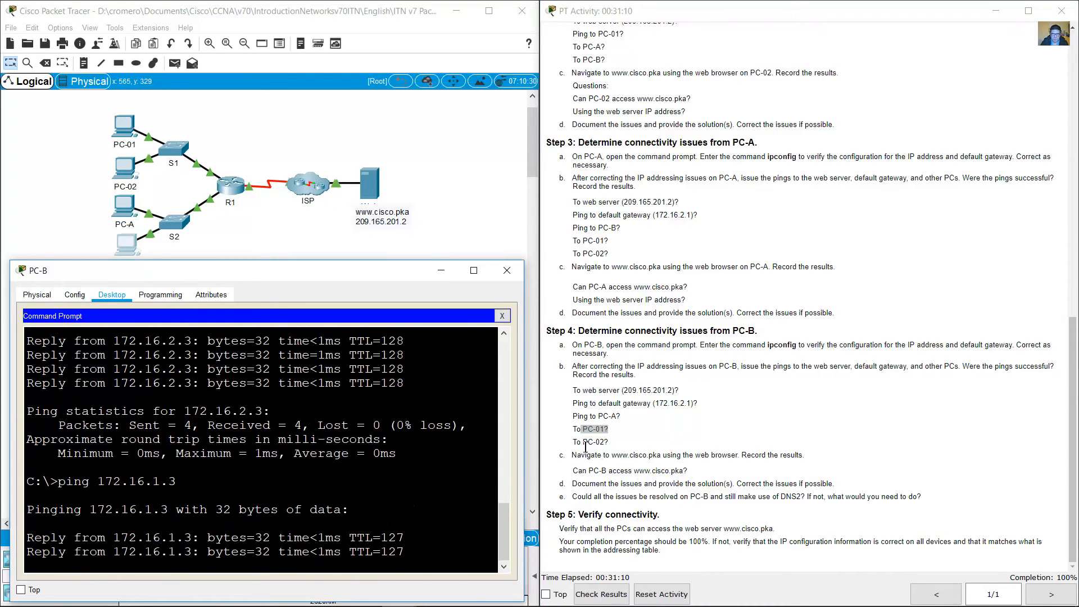
Step: Ping PC-02 at 172.16.1.4 from PC-B by modifying the previous ping command
{"action": "left_click_drag", "start_coordinate": [583, 446], "coordinate": [609, 447]}
{"action": "left_click", "coordinate": [176, 501]}
{"action": "key", "text": "Up"}
{"action": "key", "text": "Left"}
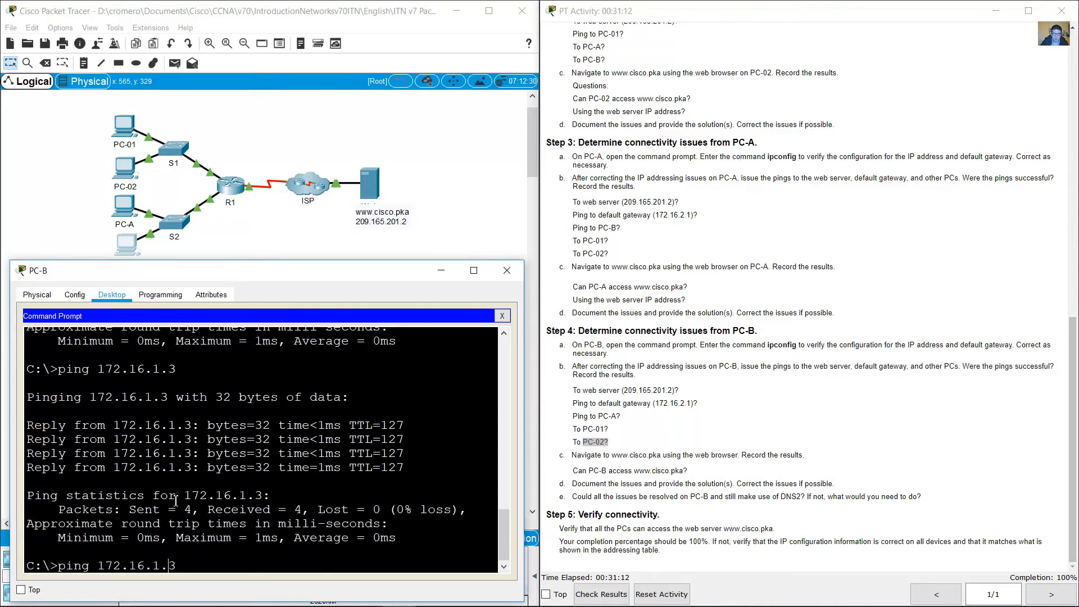
{"action": "key", "text": "BackSpace"}
{"action": "type", "text": "4"}
{"action": "key", "text": "Return"}
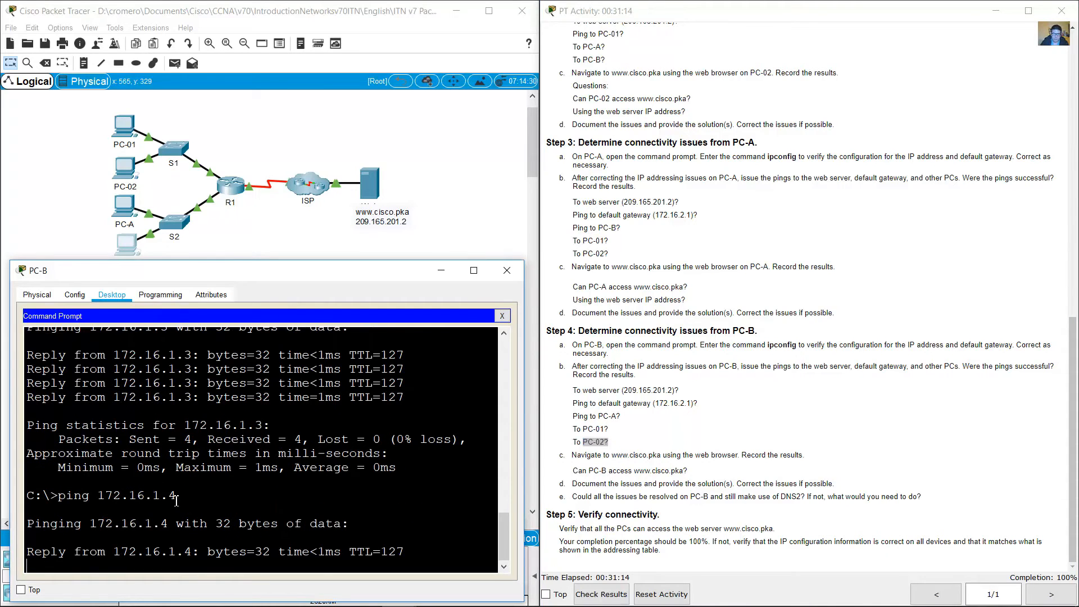
{"action": "left_click", "coordinate": [611, 458]}
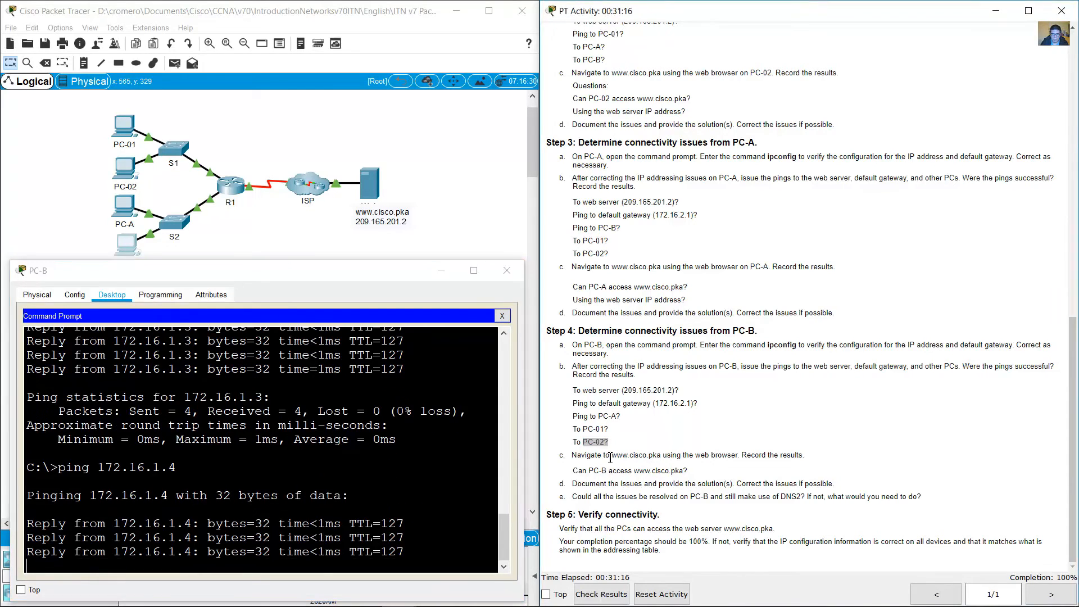
{"action": "left_click_drag", "start_coordinate": [611, 458], "coordinate": [664, 456]}
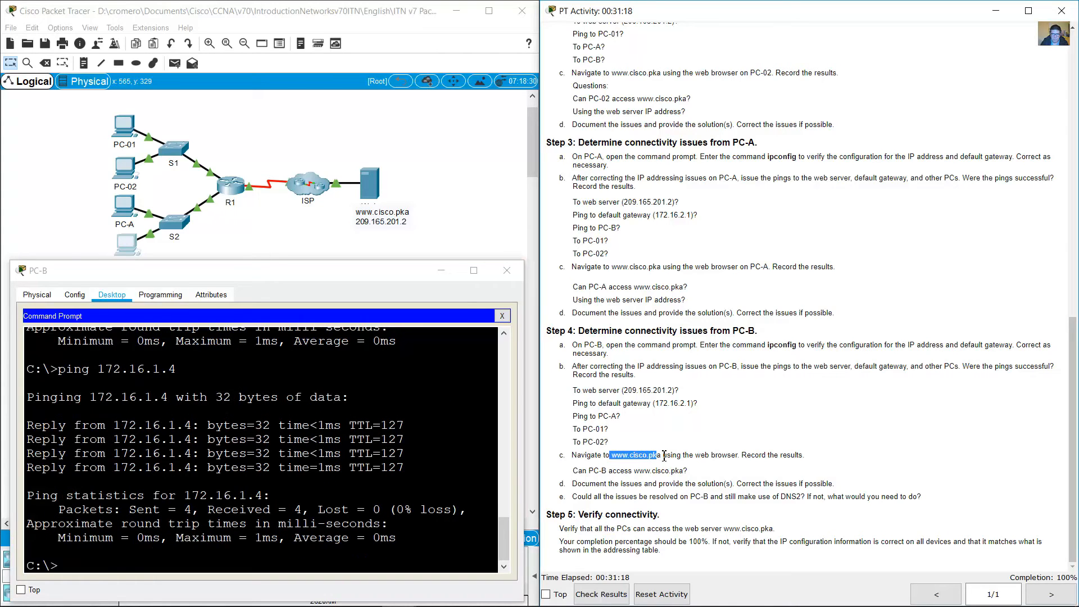
{"action": "left_click", "coordinate": [502, 317]}
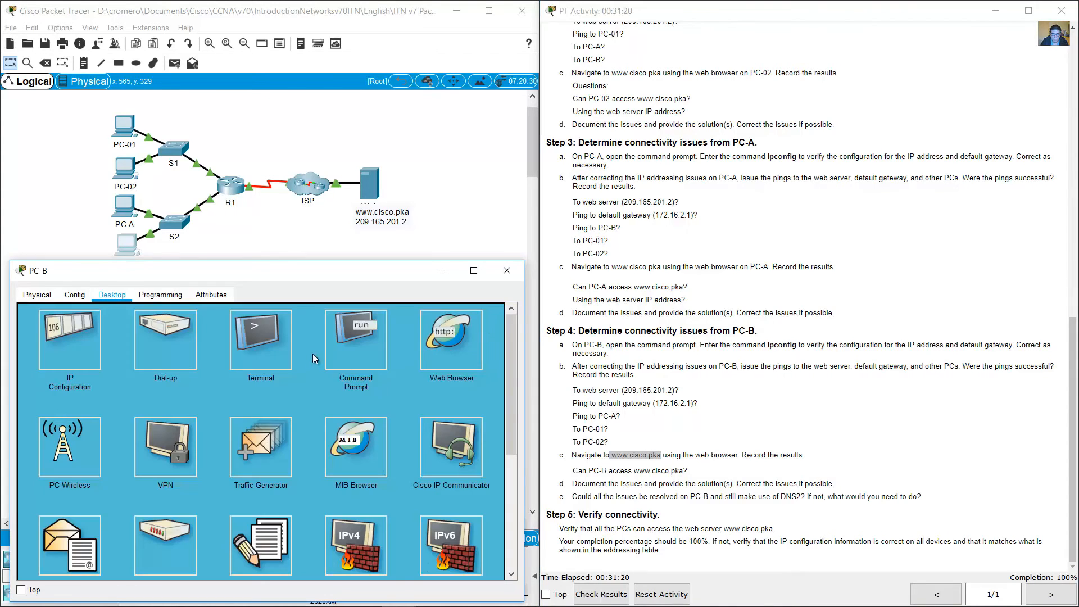
{"action": "left_click", "coordinate": [303, 338]}
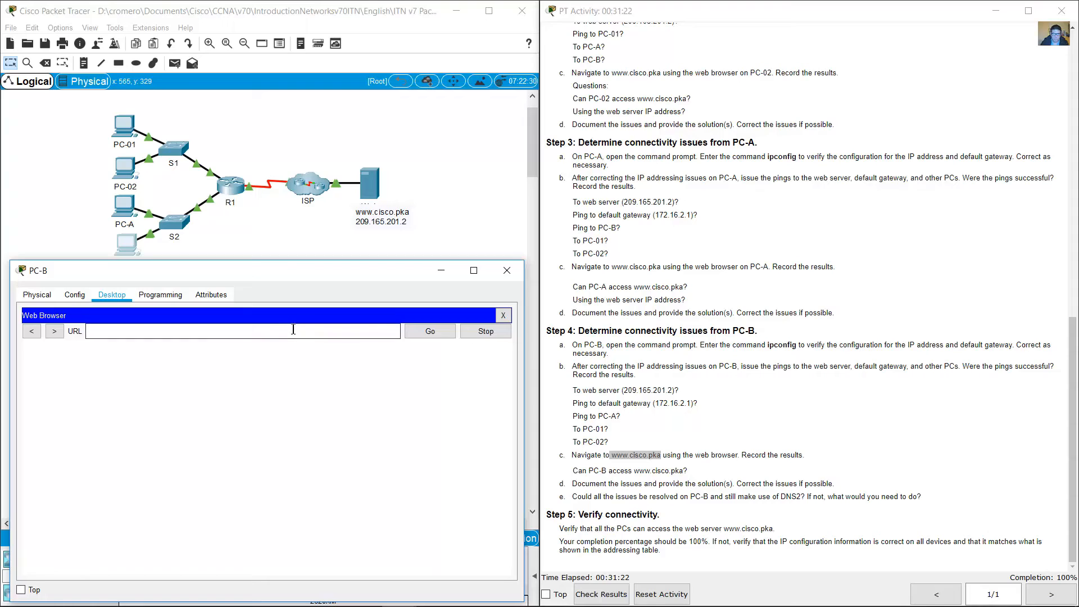
{"action": "type", "text": "www.cisco.pka"}
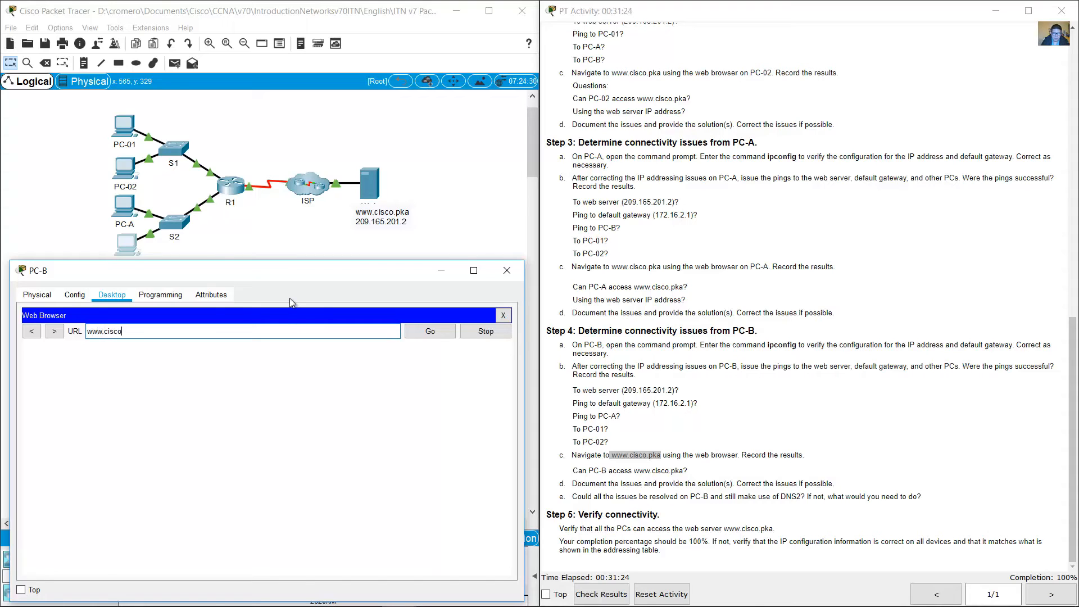
{"action": "left_click", "coordinate": [423, 332]}
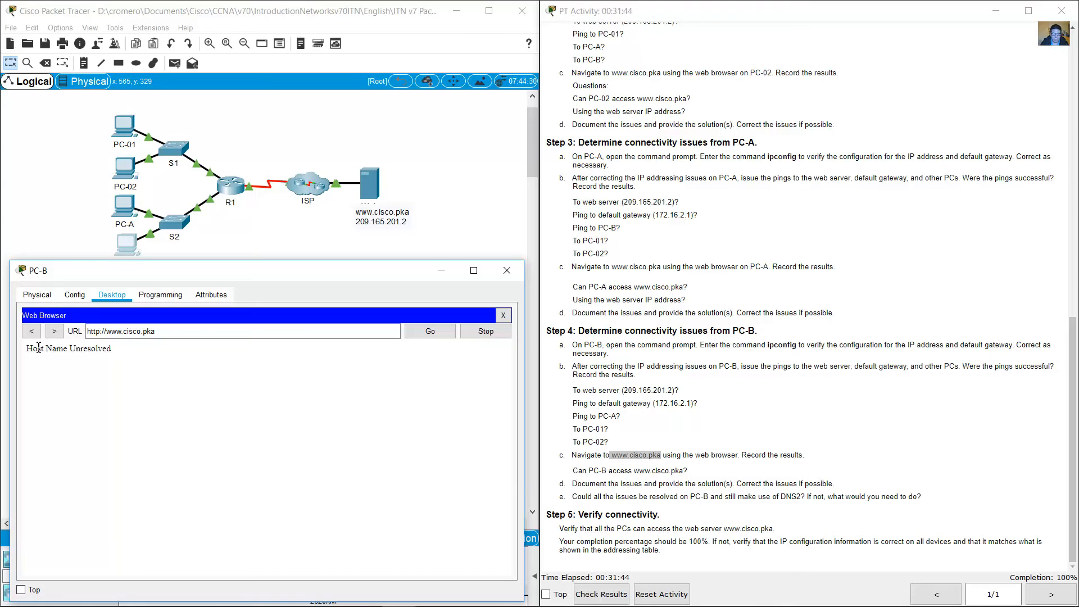
{"action": "left_click_drag", "start_coordinate": [37, 349], "coordinate": [166, 348]}
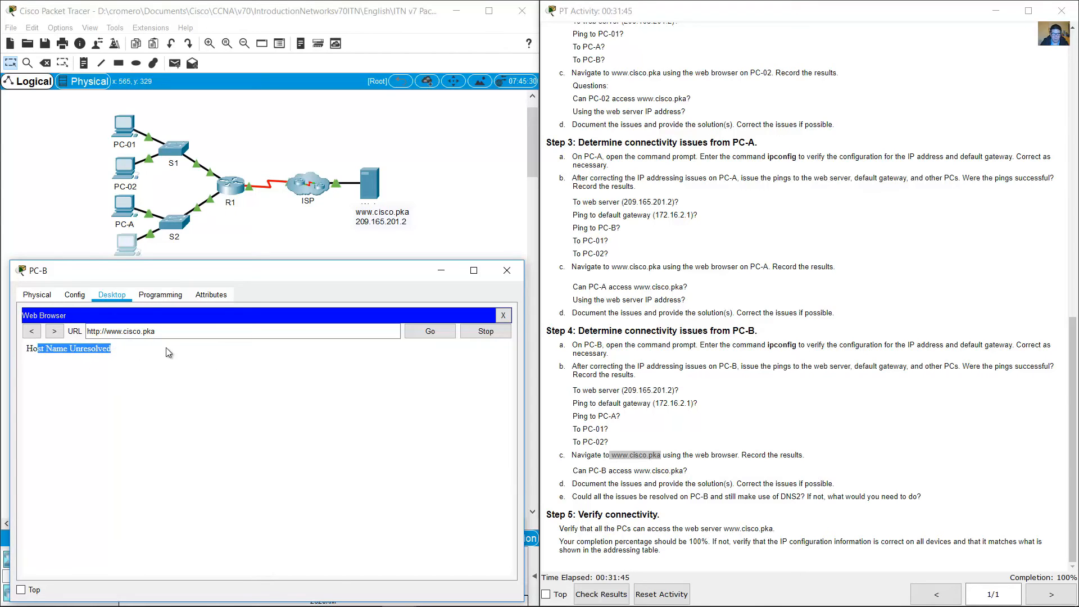
{"action": "left_click", "coordinate": [666, 434]}
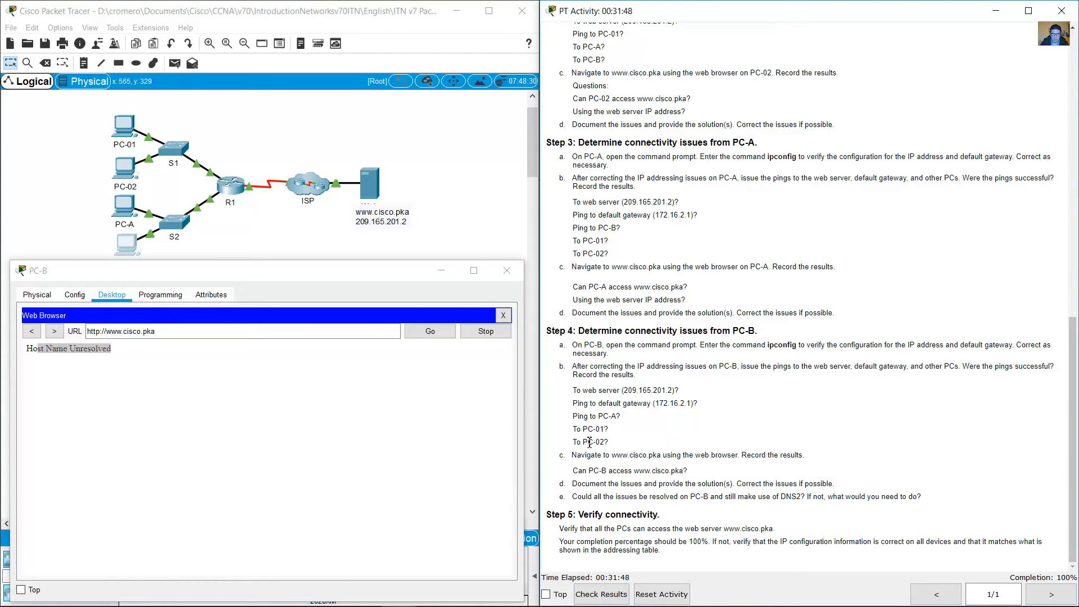
{"action": "left_click_drag", "start_coordinate": [586, 453], "coordinate": [692, 475]}
{"action": "left_click", "coordinate": [618, 472]}
{"action": "left_click_drag", "start_coordinate": [572, 471], "coordinate": [701, 475]}
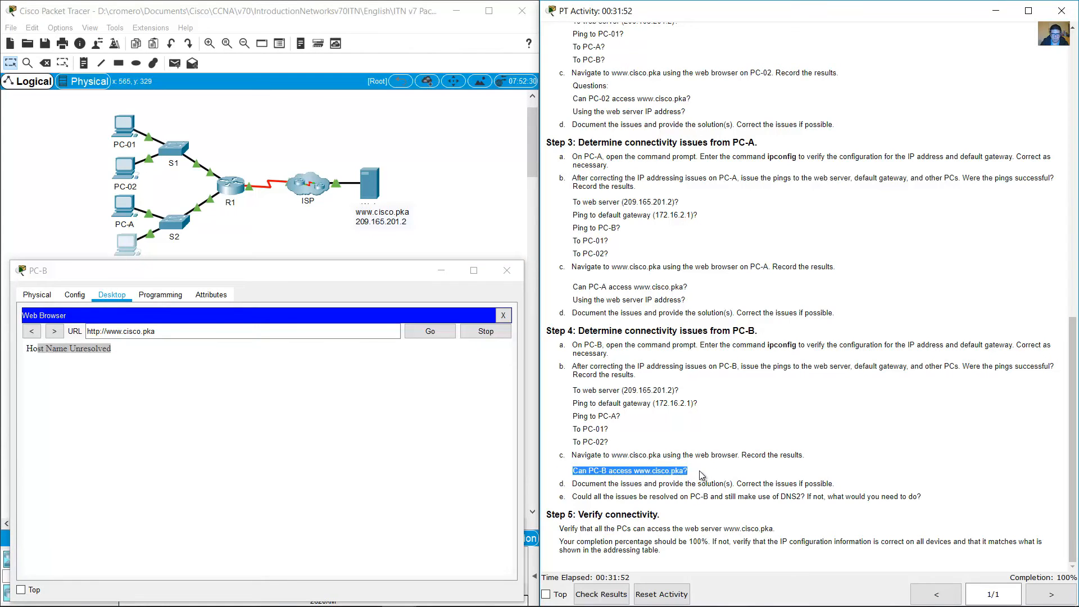
{"action": "left_click", "coordinate": [699, 470]}
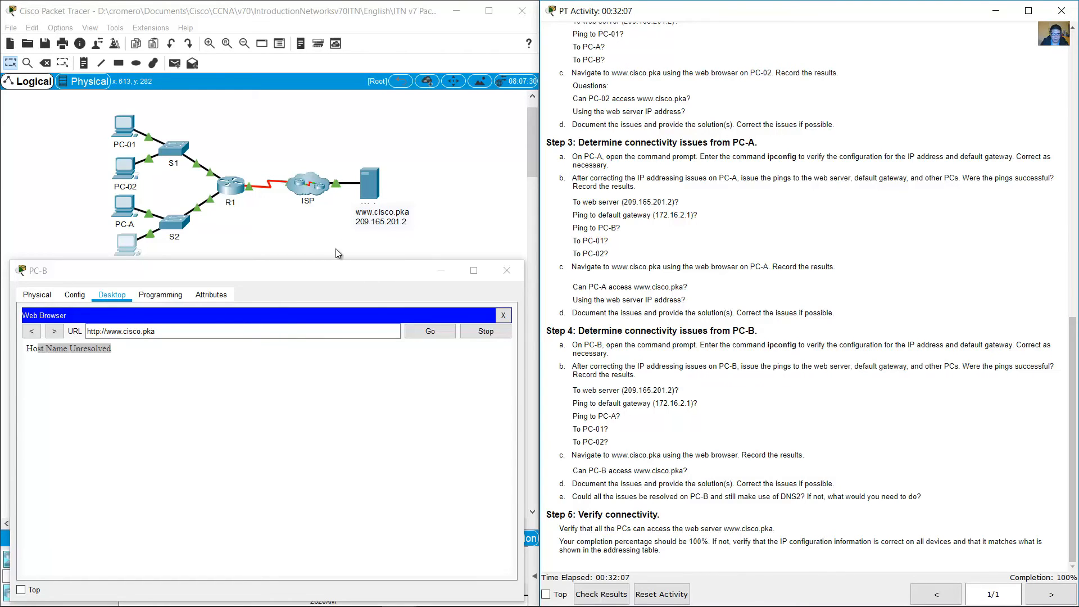
Step: Load the web server by its IP address 209.165.201.2 in PC-B's web browser
{"action": "left_click_drag", "start_coordinate": [192, 330], "coordinate": [4, 307]}
{"action": "type", "text": "209."}
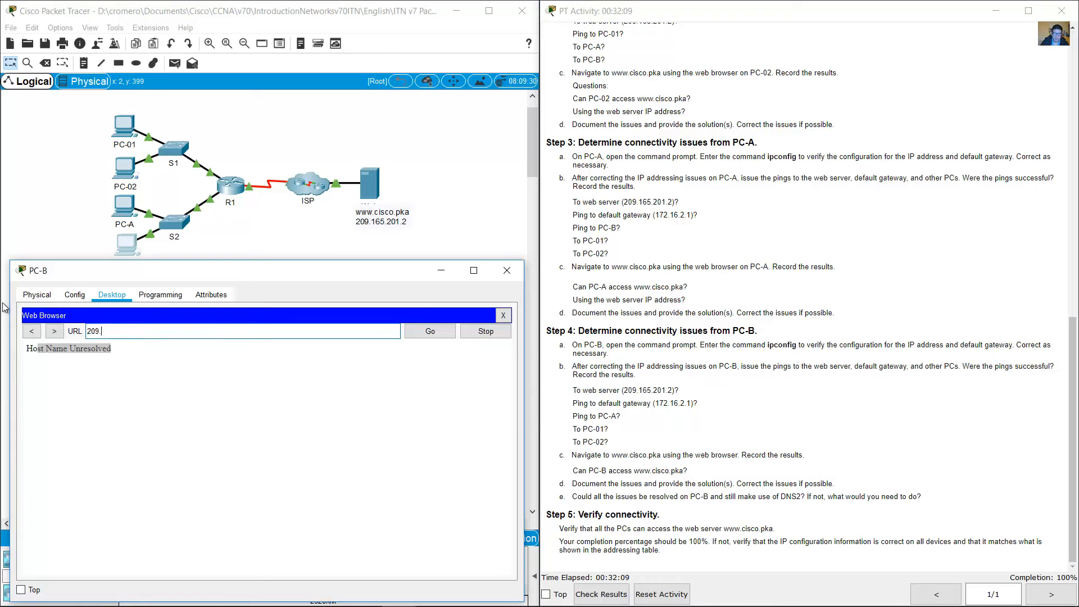
{"action": "type", "text": "165.201.2"}
{"action": "left_click", "coordinate": [429, 332]}
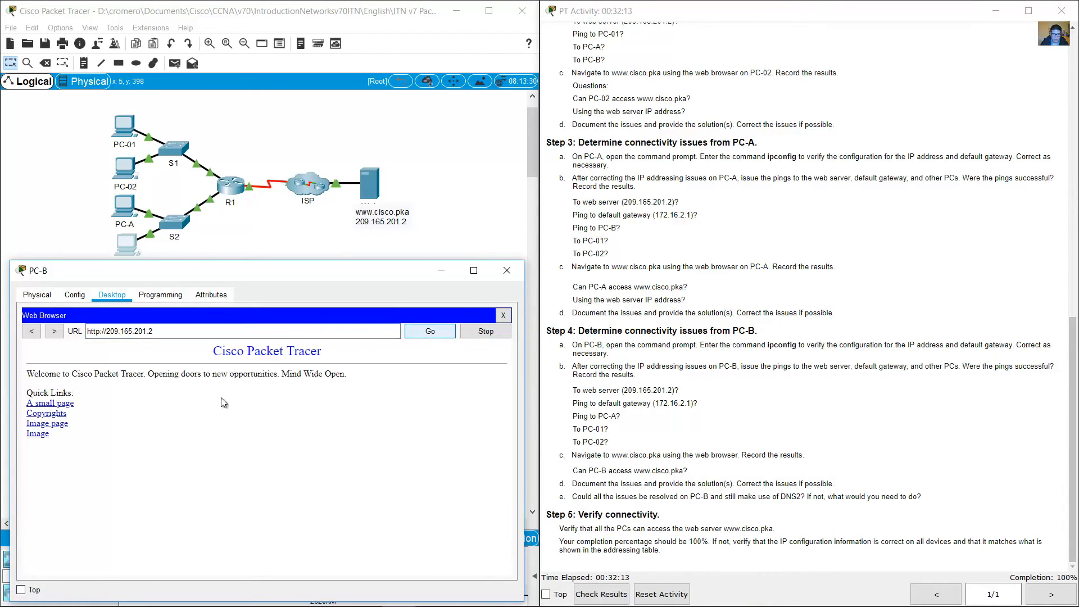
{"action": "left_click_drag", "start_coordinate": [211, 354], "coordinate": [221, 453]}
{"action": "left_click", "coordinate": [222, 453]}
{"action": "left_click_drag", "start_coordinate": [155, 331], "coordinate": [109, 333]}
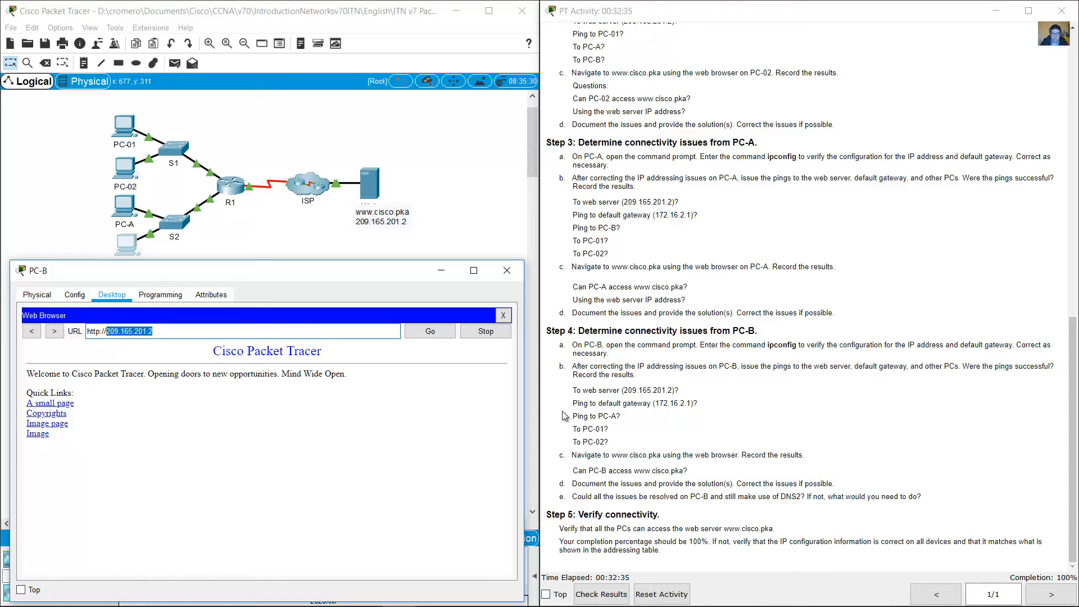
Step: Open PC-B's IP configuration and compare its DNS server address with the DNS2 entry in the addressing table
{"action": "left_click", "coordinate": [503, 316]}
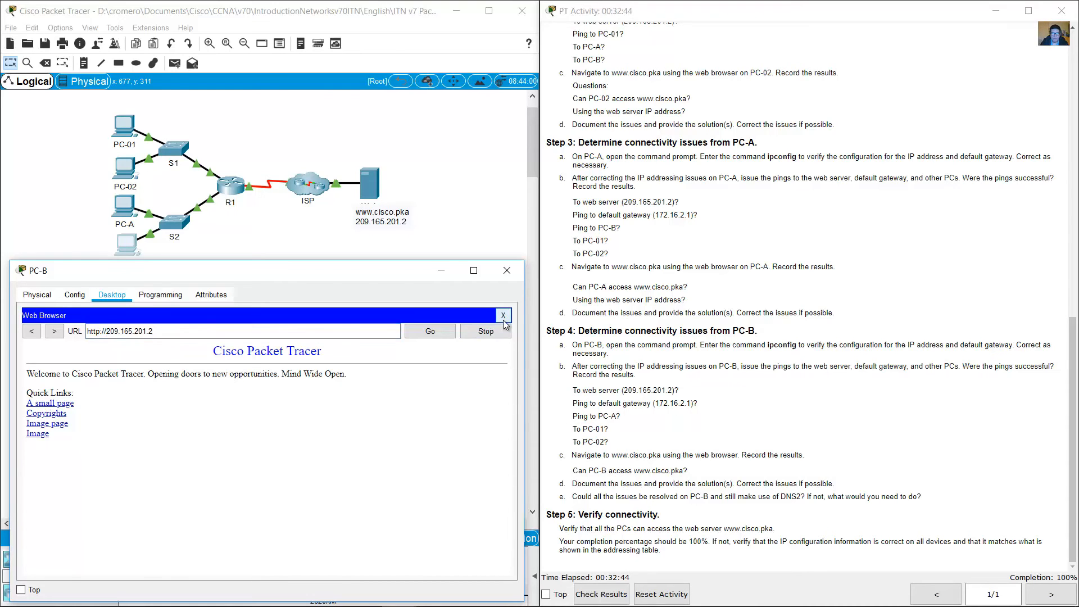
{"action": "left_click", "coordinate": [78, 349]}
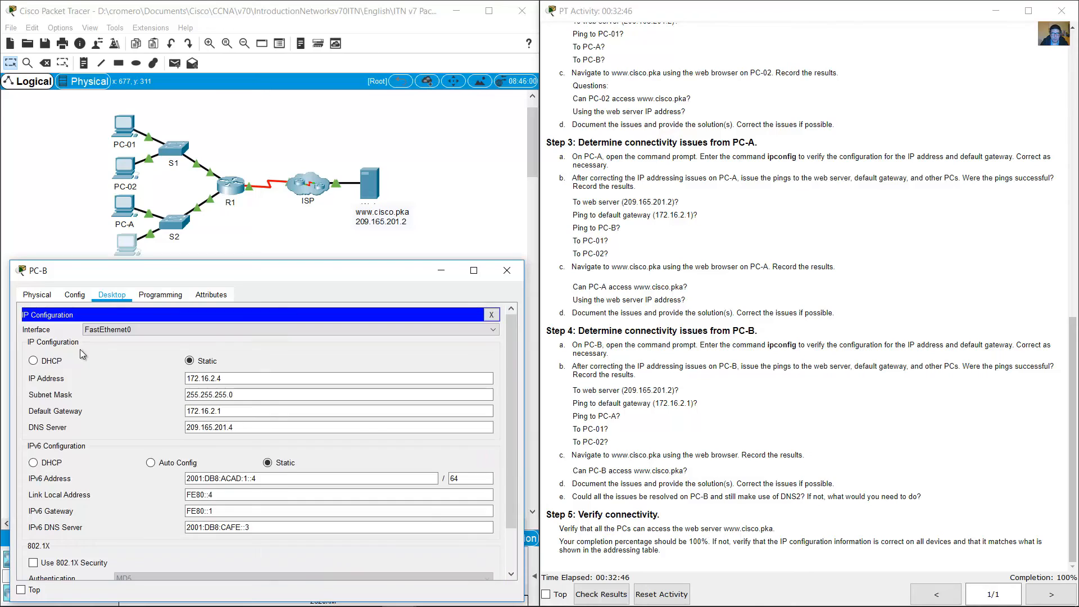
{"action": "double_click", "coordinate": [192, 429]}
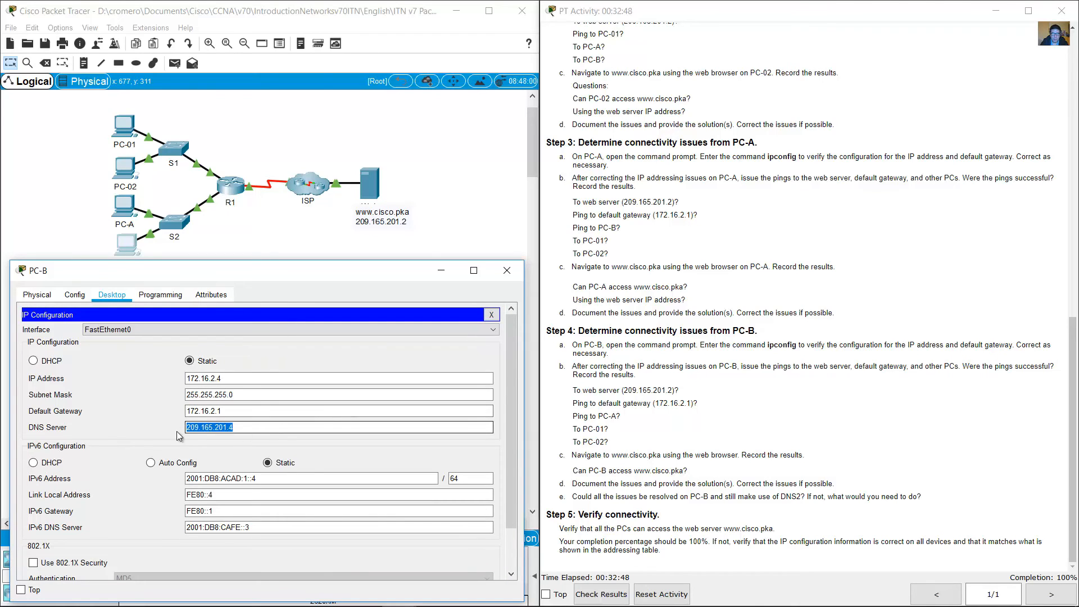
{"action": "scroll", "coordinate": [979, 389], "scroll_direction": "up", "scroll_amount": 15}
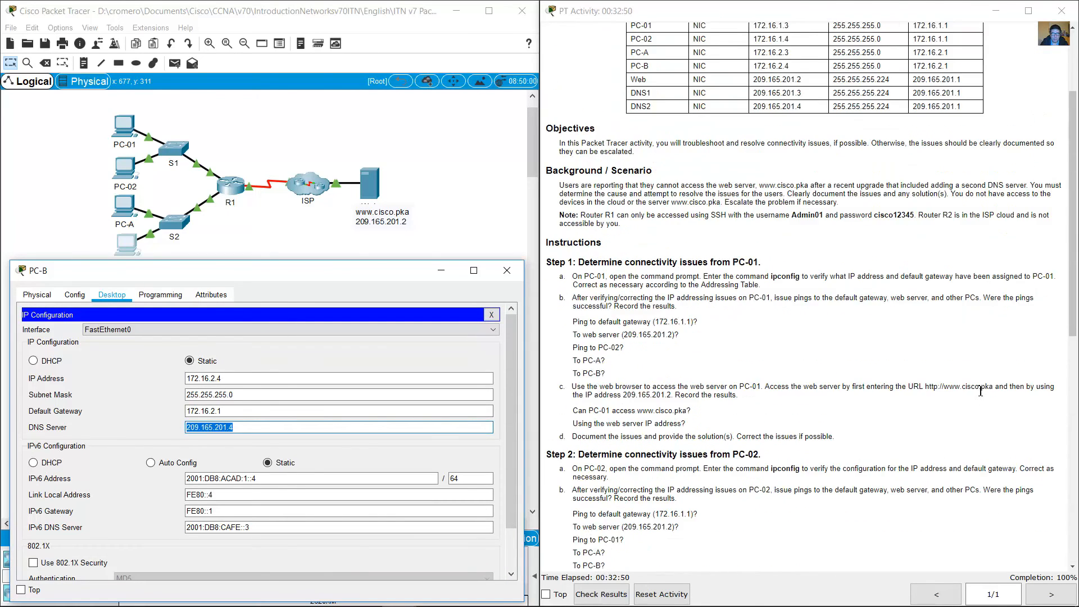
{"action": "left_click", "coordinate": [187, 430]}
{"action": "left_click_drag", "start_coordinate": [243, 429], "coordinate": [170, 433]}
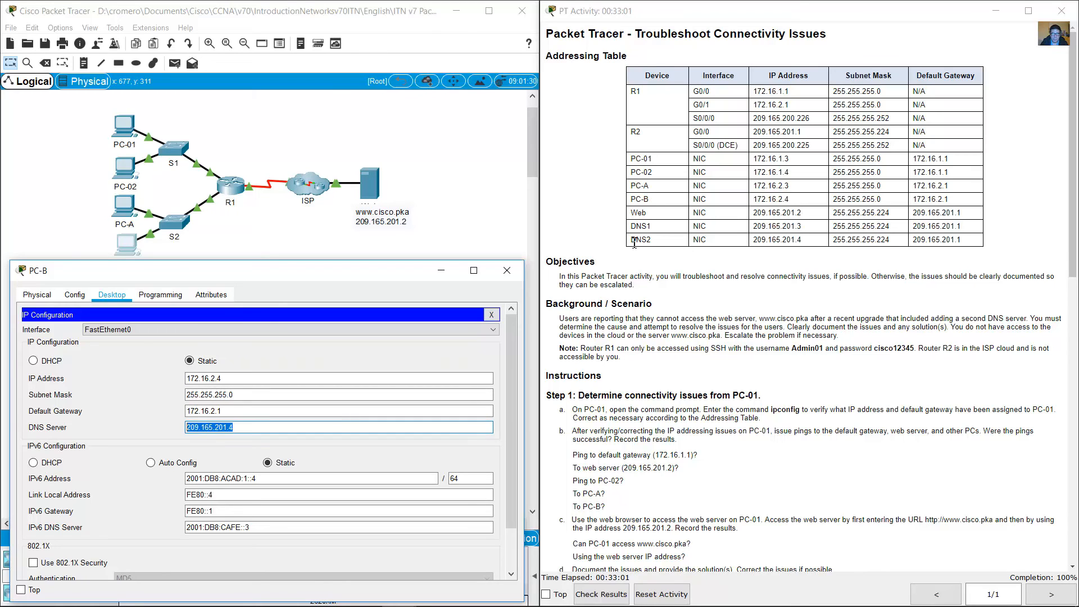
{"action": "left_click_drag", "start_coordinate": [634, 243], "coordinate": [964, 243]}
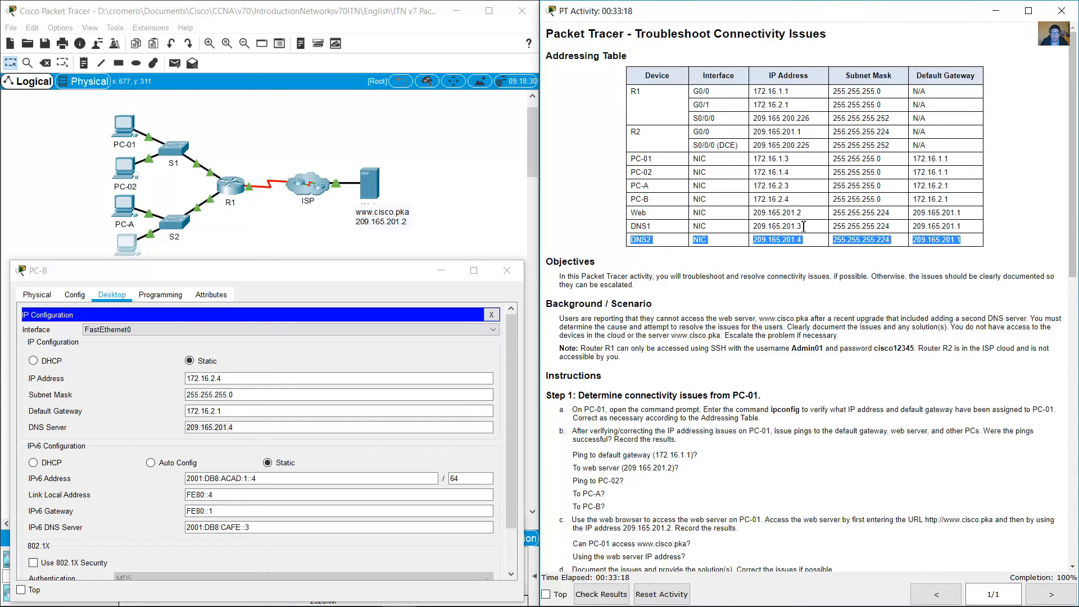
Step: Set PC-B's DNS server to the DNS1 address 209.165.201.3 and close the IP configuration
{"action": "left_click_drag", "start_coordinate": [803, 226], "coordinate": [782, 225]}
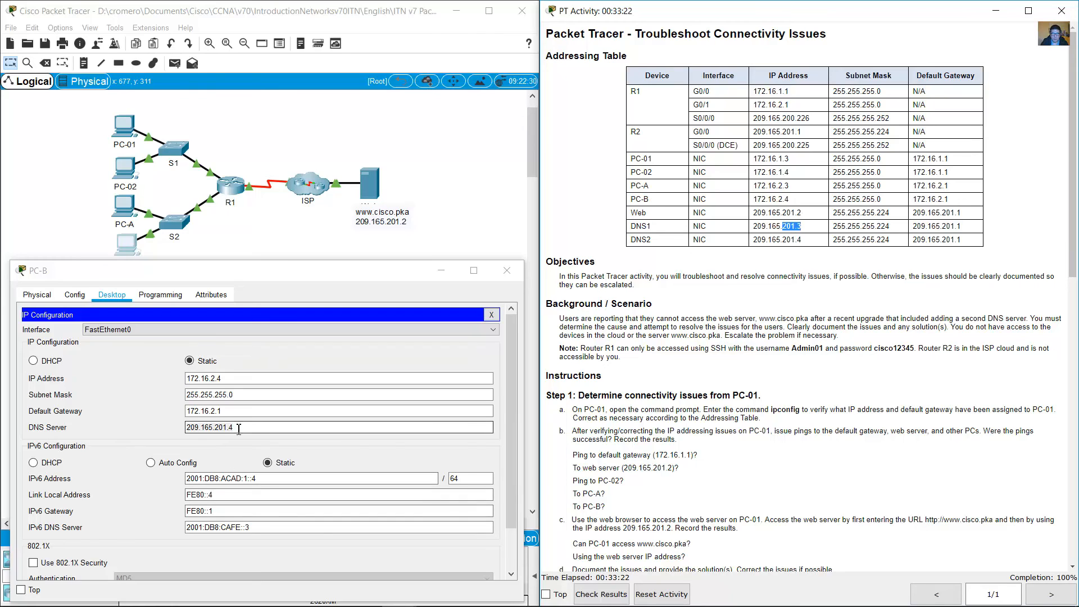
{"action": "left_click_drag", "start_coordinate": [236, 427], "coordinate": [231, 427]}
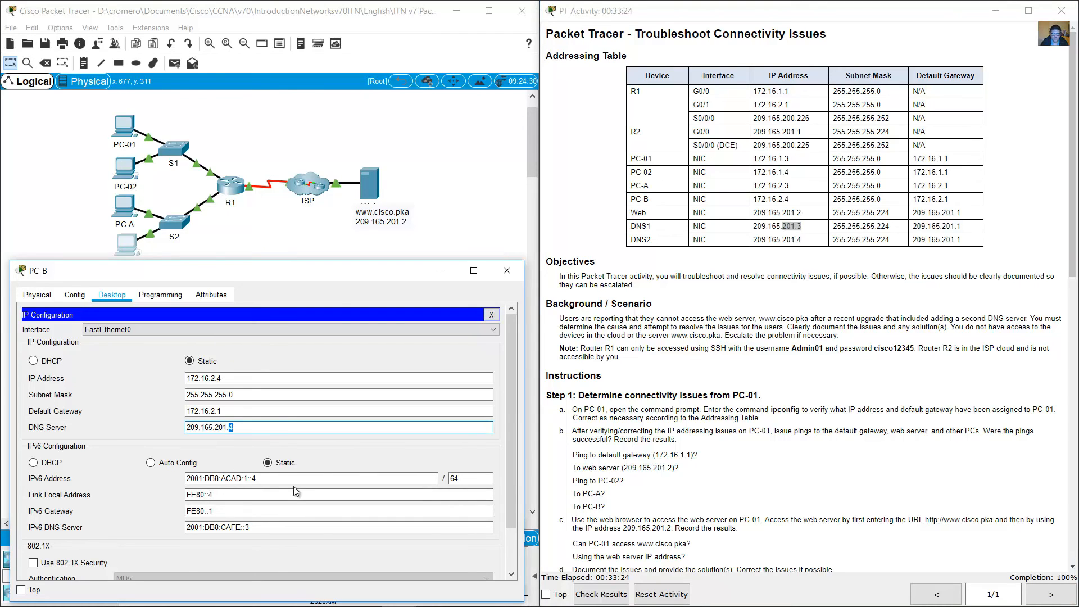
{"action": "type", "text": "3"}
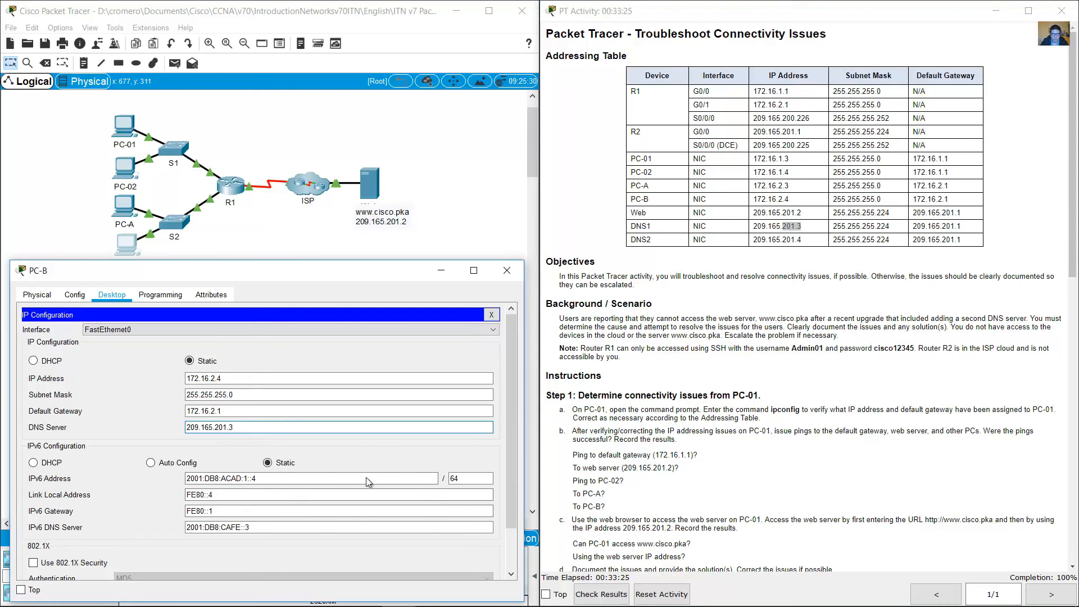
{"action": "left_click", "coordinate": [492, 314]}
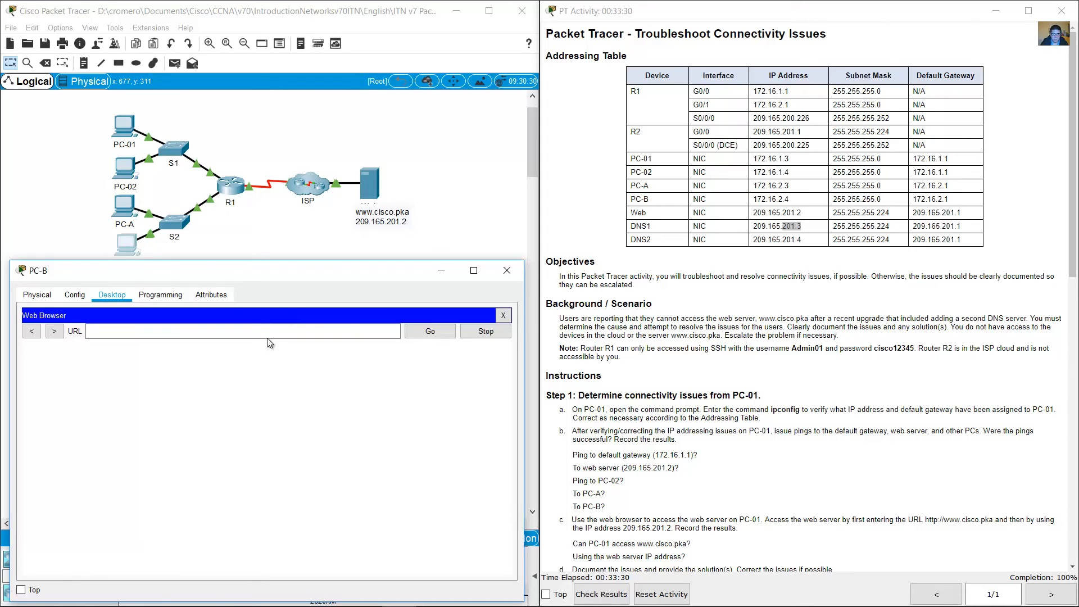
{"action": "left_click", "coordinate": [275, 332]}
{"action": "type", "text": "www.cisc"}
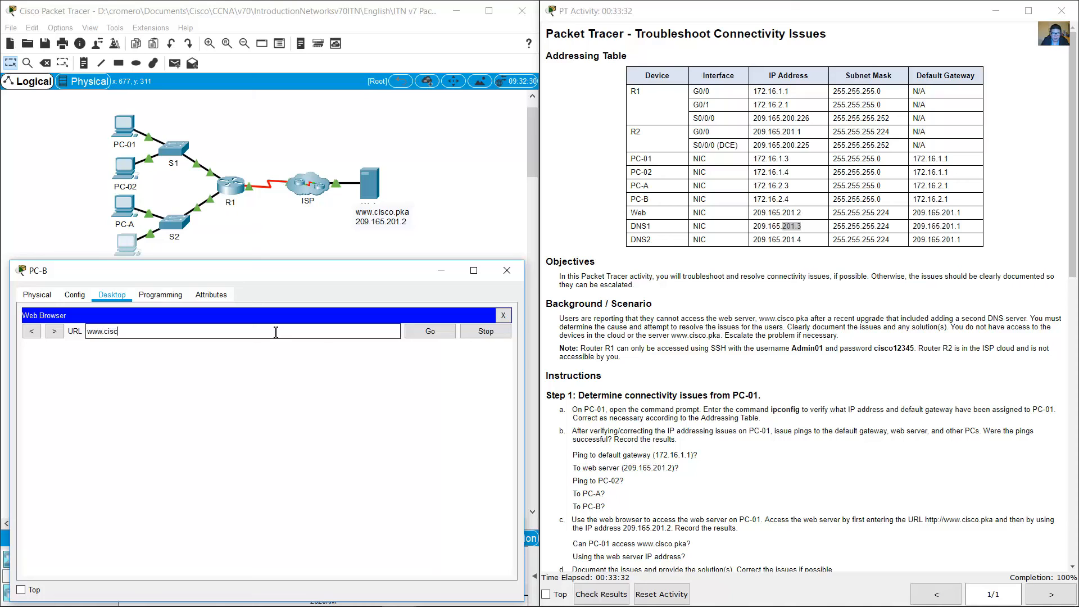
{"action": "type", "text": "o.pka"}
{"action": "left_click", "coordinate": [430, 332]}
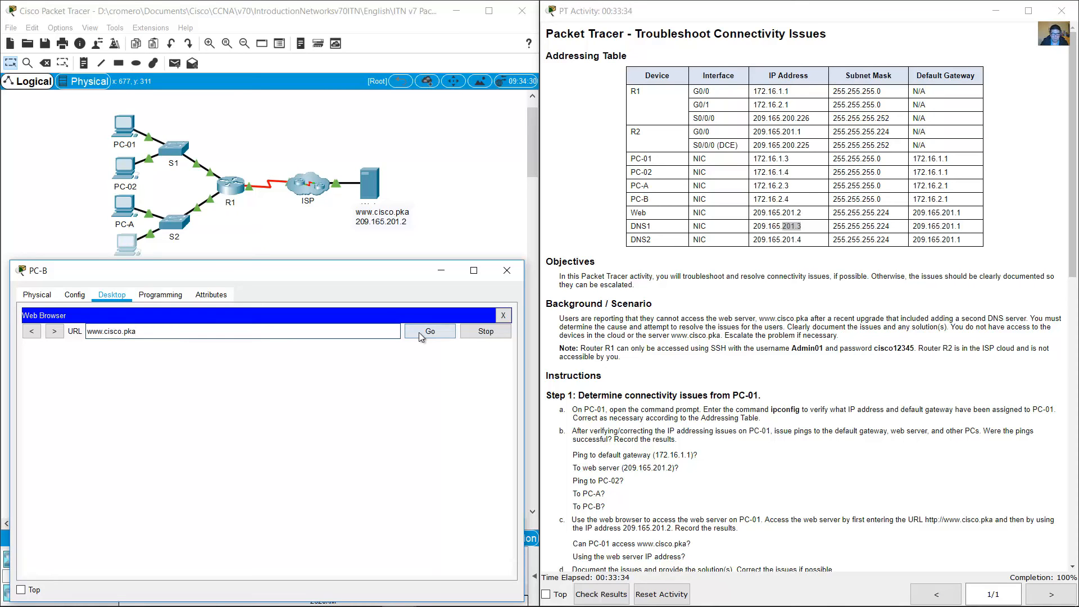
{"action": "left_click_drag", "start_coordinate": [208, 350], "coordinate": [252, 480]}
Step: Review the instruction to document PC-B's issues and solutions, and examine the PCs in the topology
{"action": "left_click", "coordinate": [974, 340]}
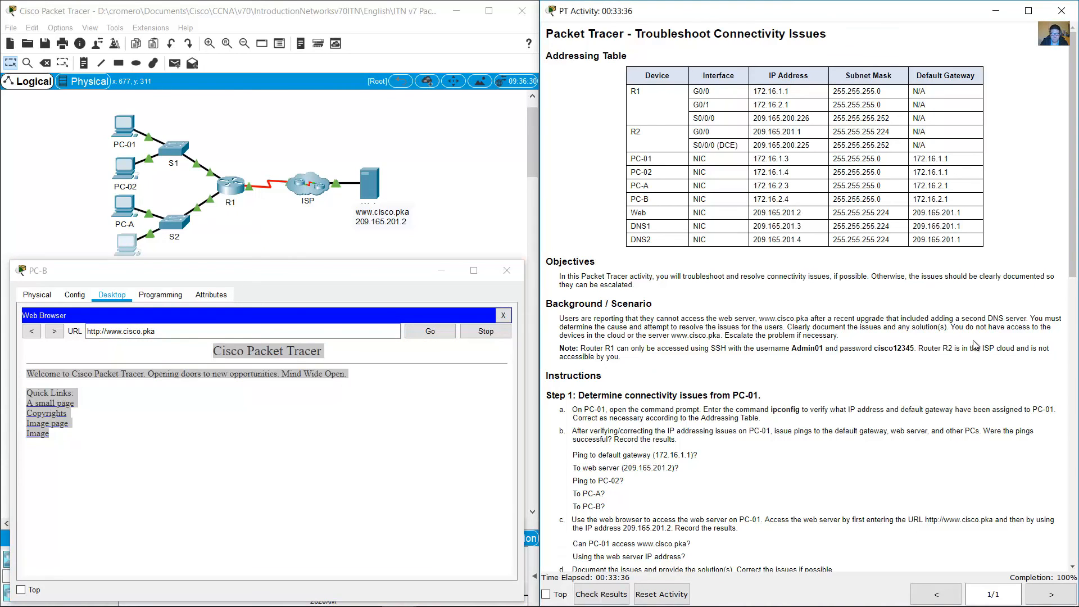
{"action": "scroll", "coordinate": [971, 377], "scroll_direction": "down", "scroll_amount": 7}
{"action": "scroll", "coordinate": [963, 400], "scroll_direction": "down", "scroll_amount": 4}
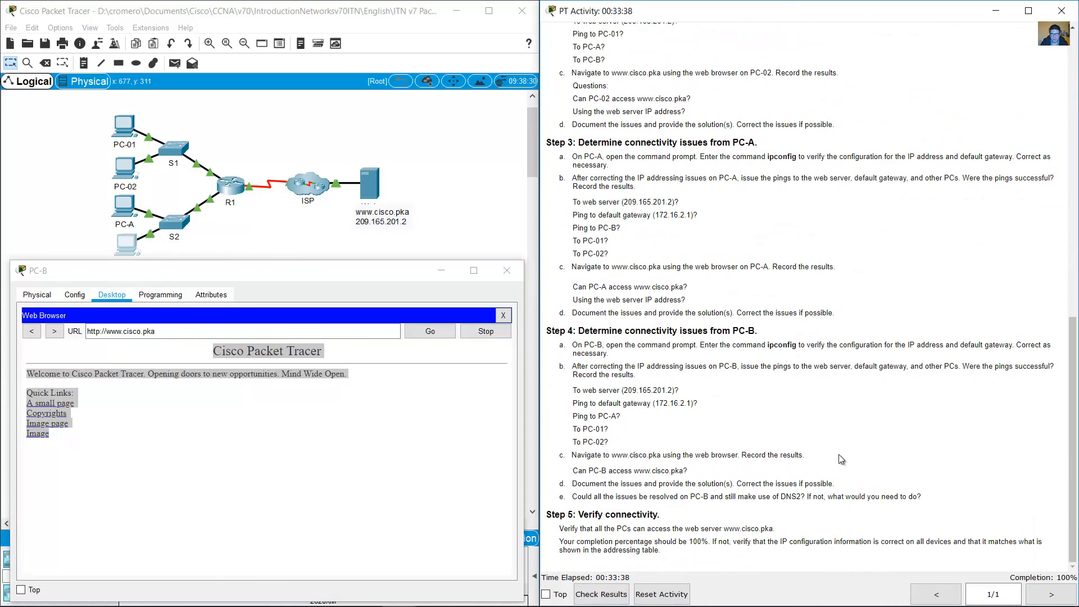
{"action": "left_click_drag", "start_coordinate": [576, 483], "coordinate": [738, 485]}
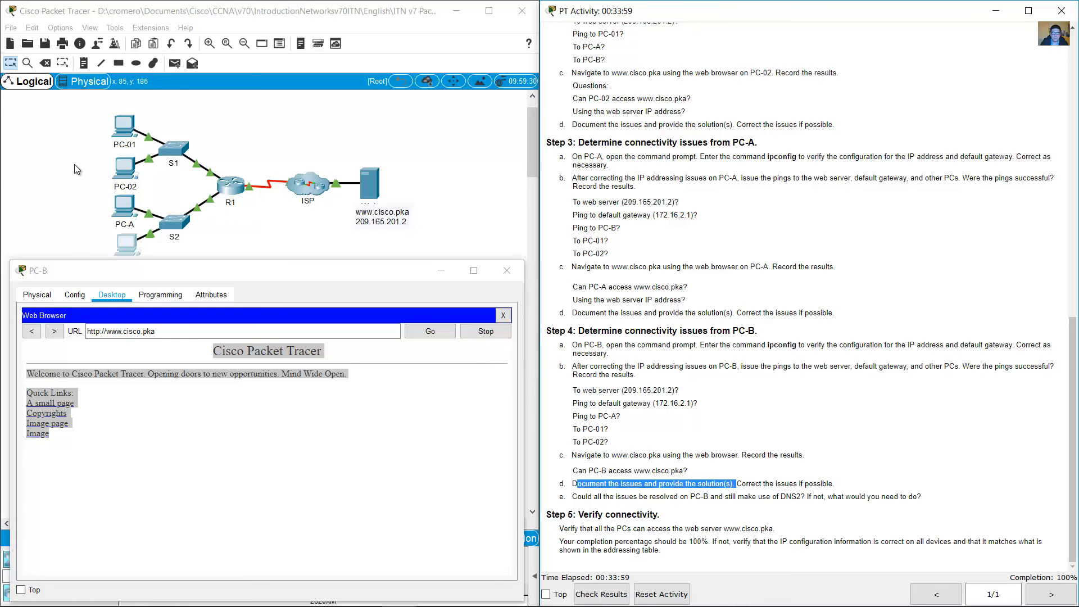
{"action": "left_click_drag", "start_coordinate": [87, 114], "coordinate": [134, 221]}
{"action": "left_click", "coordinate": [301, 250]}
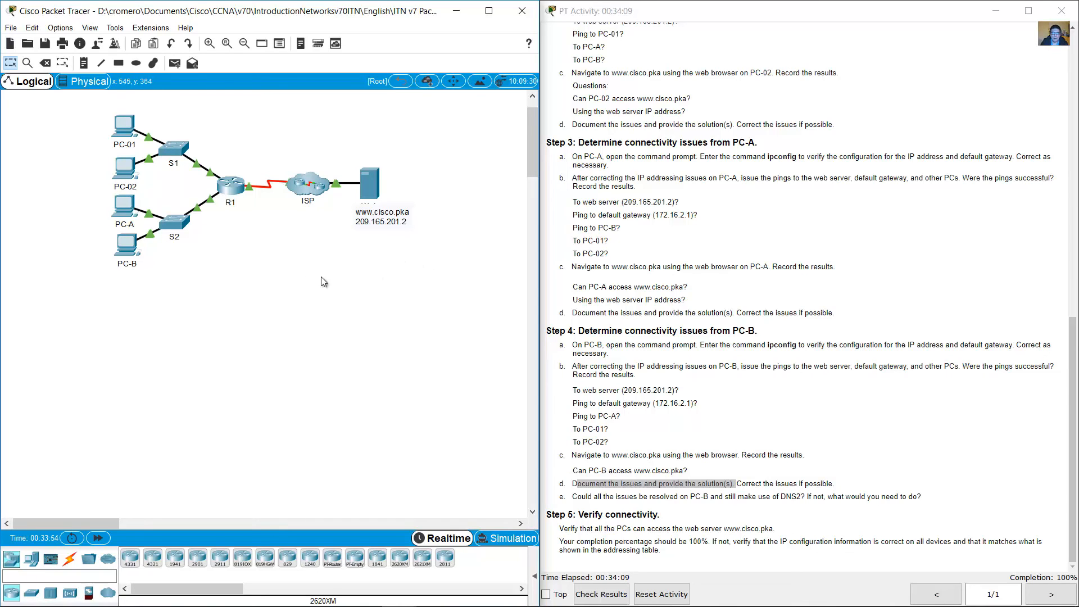
{"action": "left_click_drag", "start_coordinate": [179, 297], "coordinate": [25, 223]}
{"action": "left_click_drag", "start_coordinate": [31, 253], "coordinate": [34, 250]}
{"action": "left_click", "coordinate": [803, 265]}
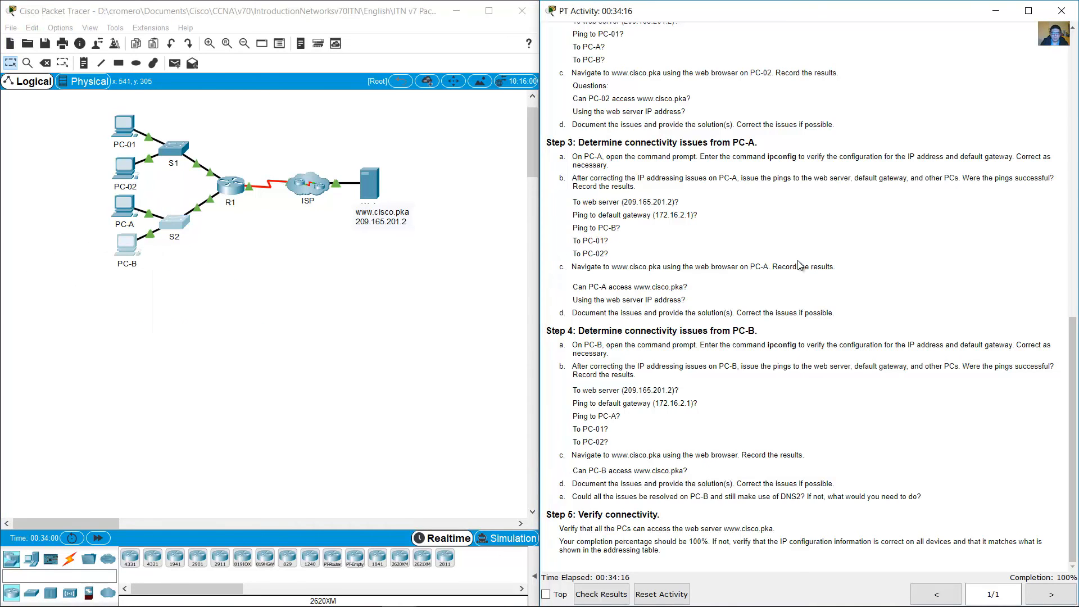
Step: Look up DNS1's address in the addressing table and read the question about resolving PC-B's issues while using DNS2
{"action": "scroll", "coordinate": [803, 265], "scroll_direction": "up", "scroll_amount": 5}
{"action": "scroll", "coordinate": [804, 265], "scroll_direction": "up", "scroll_amount": 8}
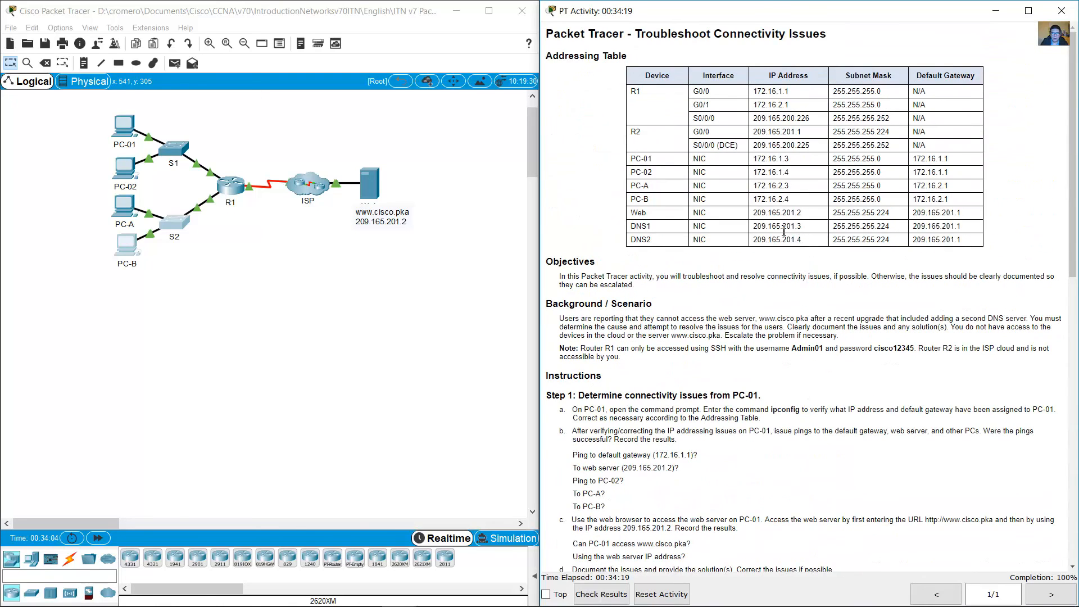
{"action": "left_click_drag", "start_coordinate": [756, 226], "coordinate": [807, 232]}
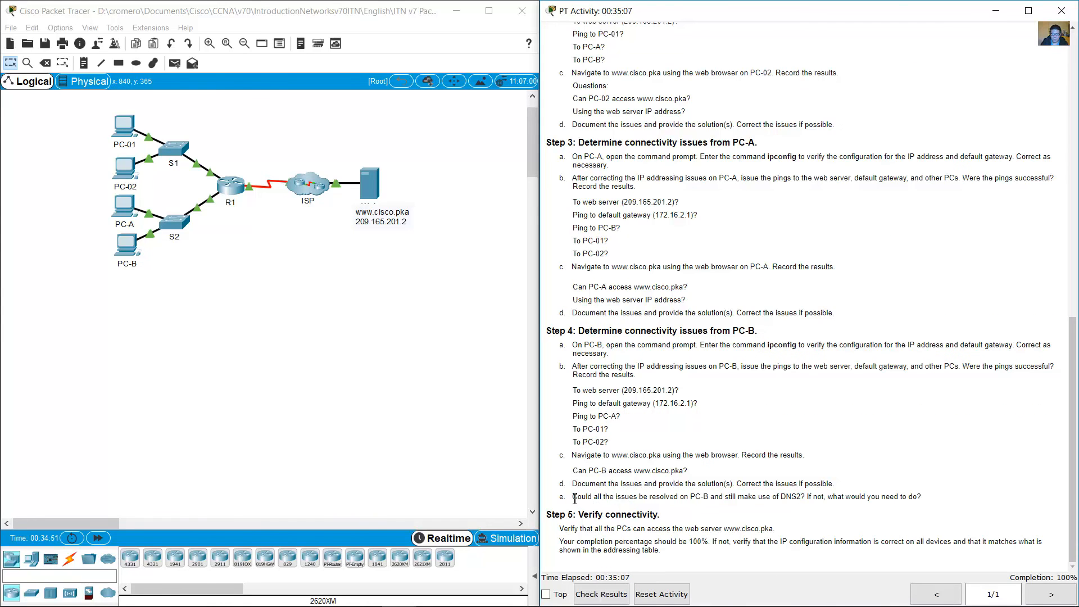
{"action": "left_click_drag", "start_coordinate": [573, 497], "coordinate": [811, 499]}
{"action": "left_click_drag", "start_coordinate": [807, 498], "coordinate": [927, 497]}
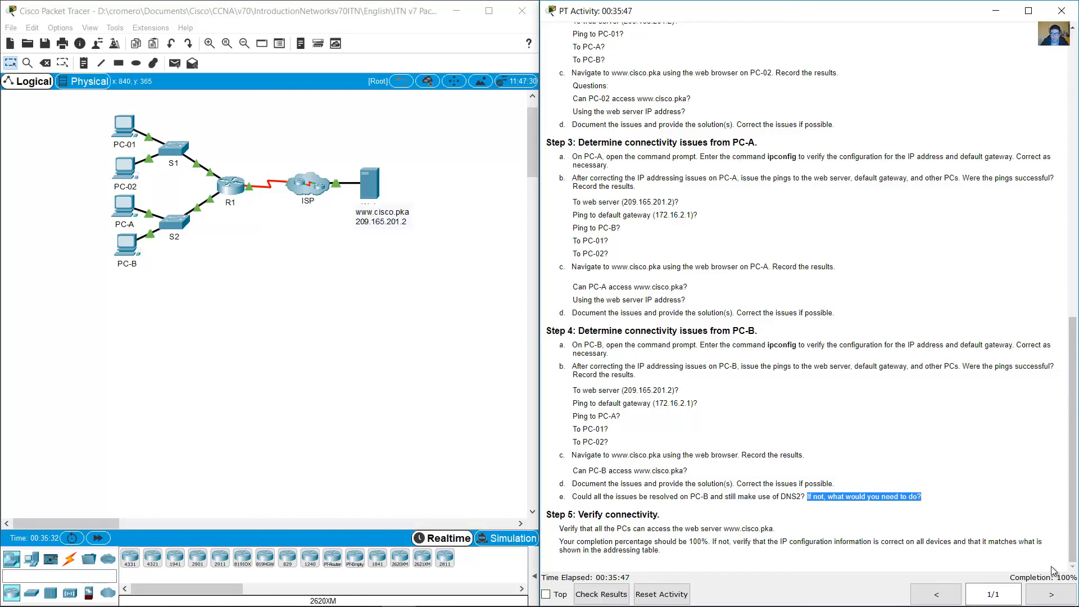
{"action": "left_click", "coordinate": [733, 207]}
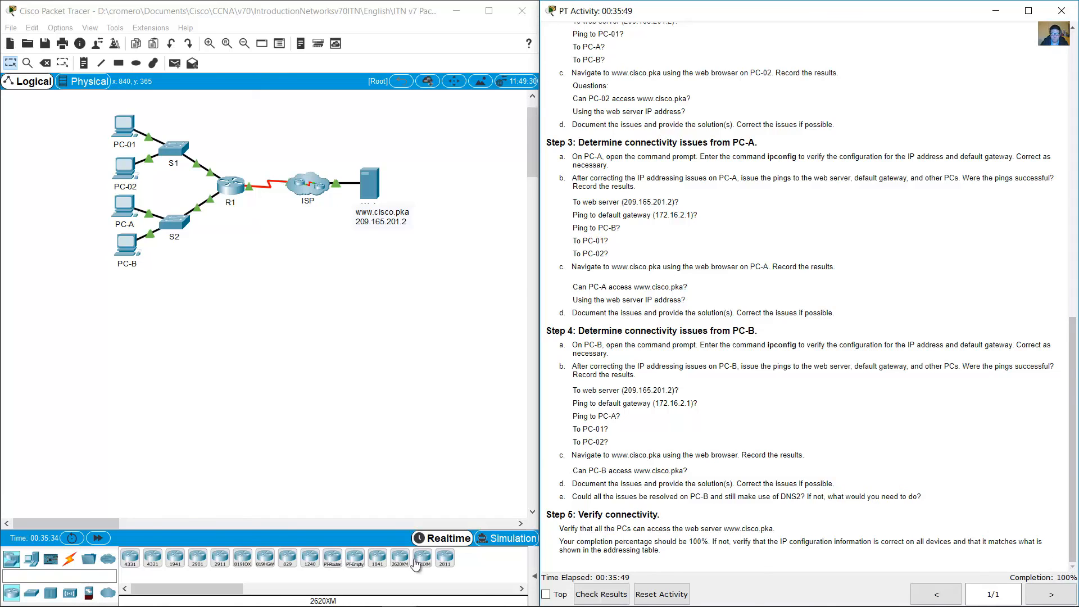